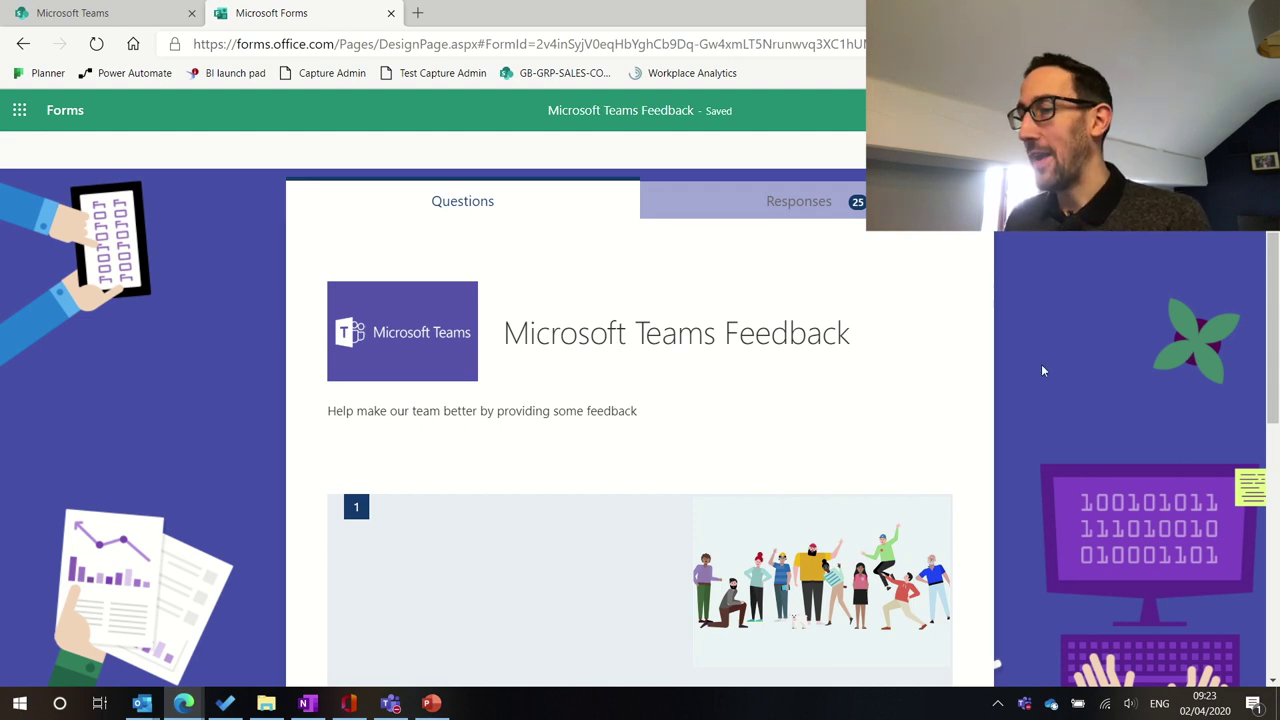
Review the Microsoft Teams Feedback form from its title to the recommendation rating and the open comment question.
scroll(1042, 370, "down", 1)
scroll(1042, 370, "up", 1)
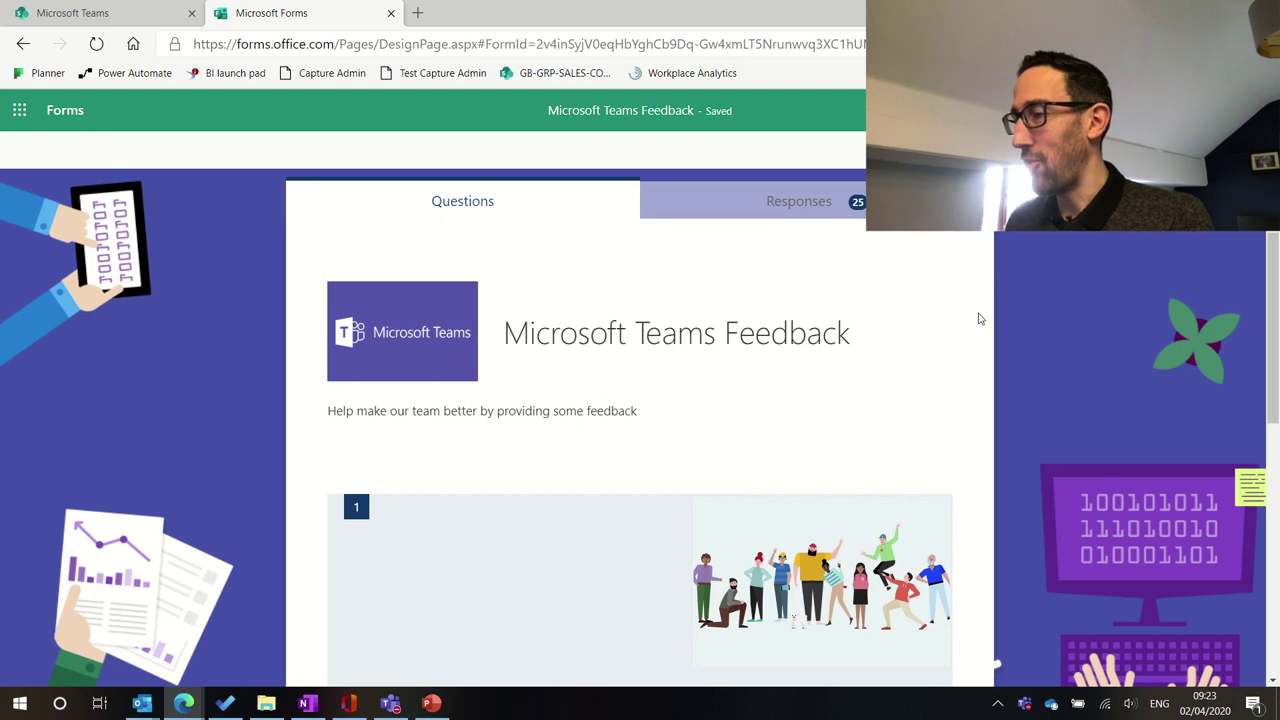
scroll(980, 318, "down", 1)
scroll(980, 318, "up", 1)
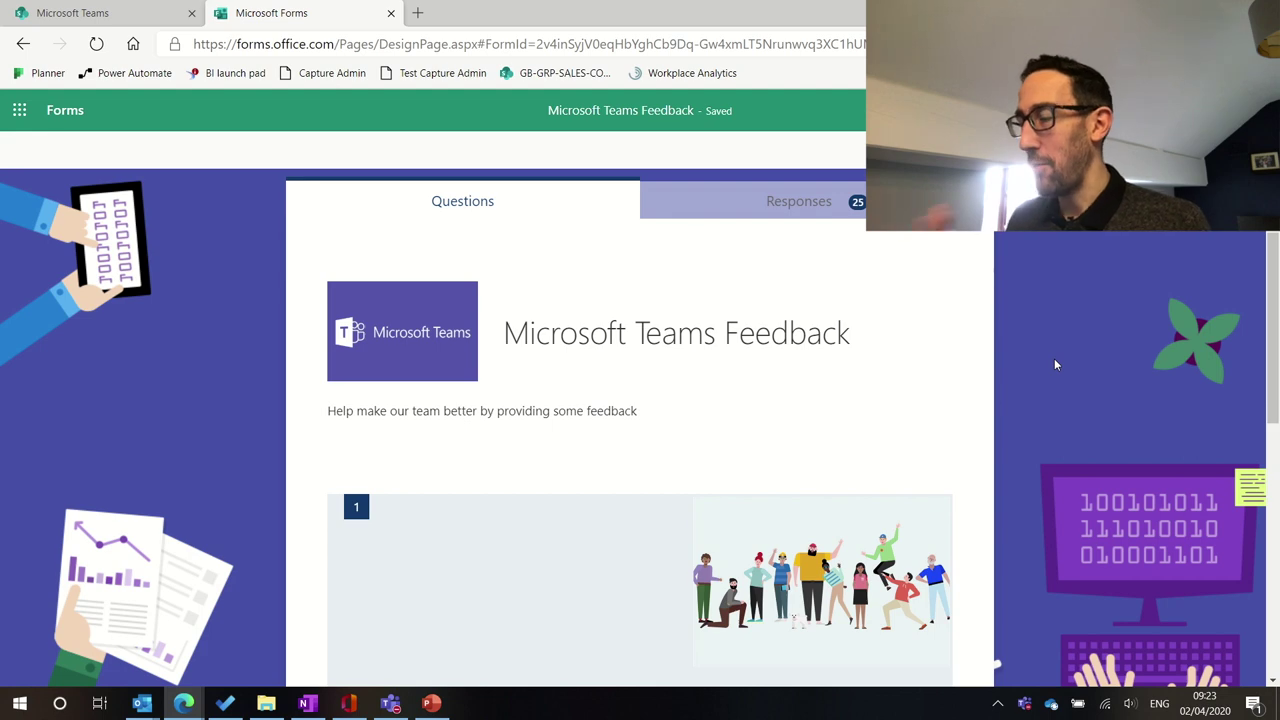
scroll(1054, 365, "down", 1)
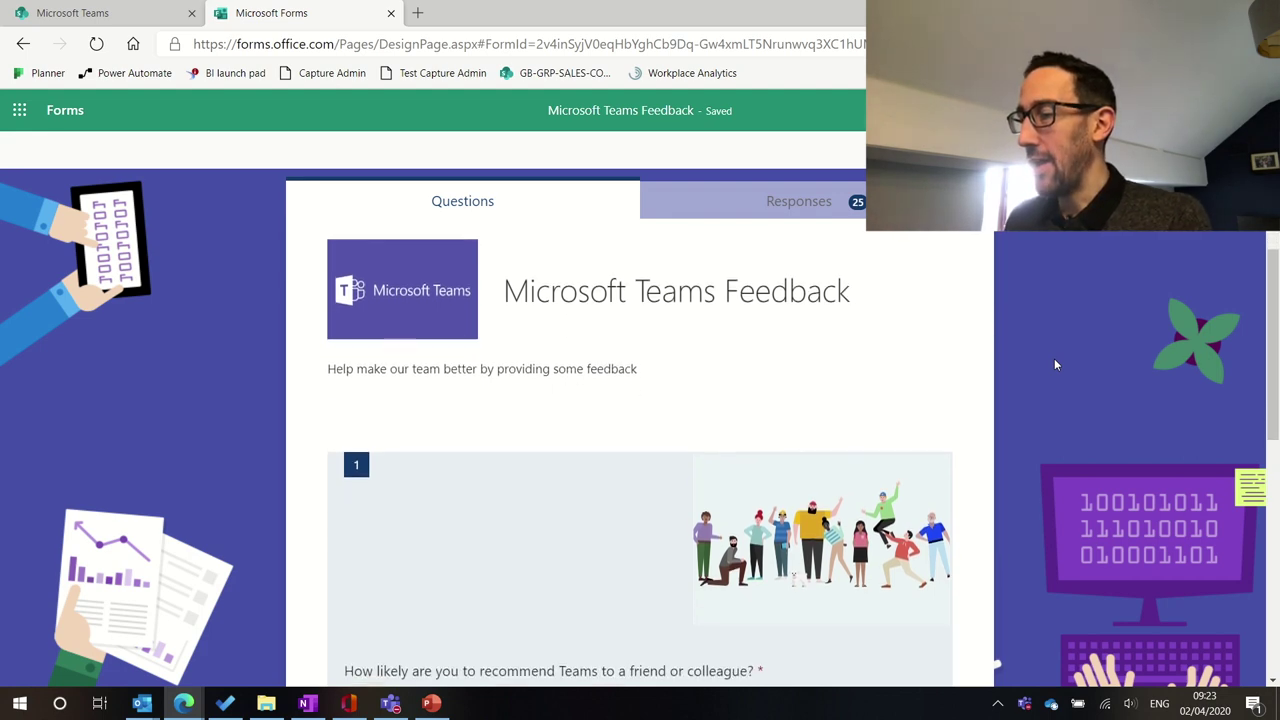
scroll(1054, 365, "down", 2)
scroll(1054, 365, "down", 1)
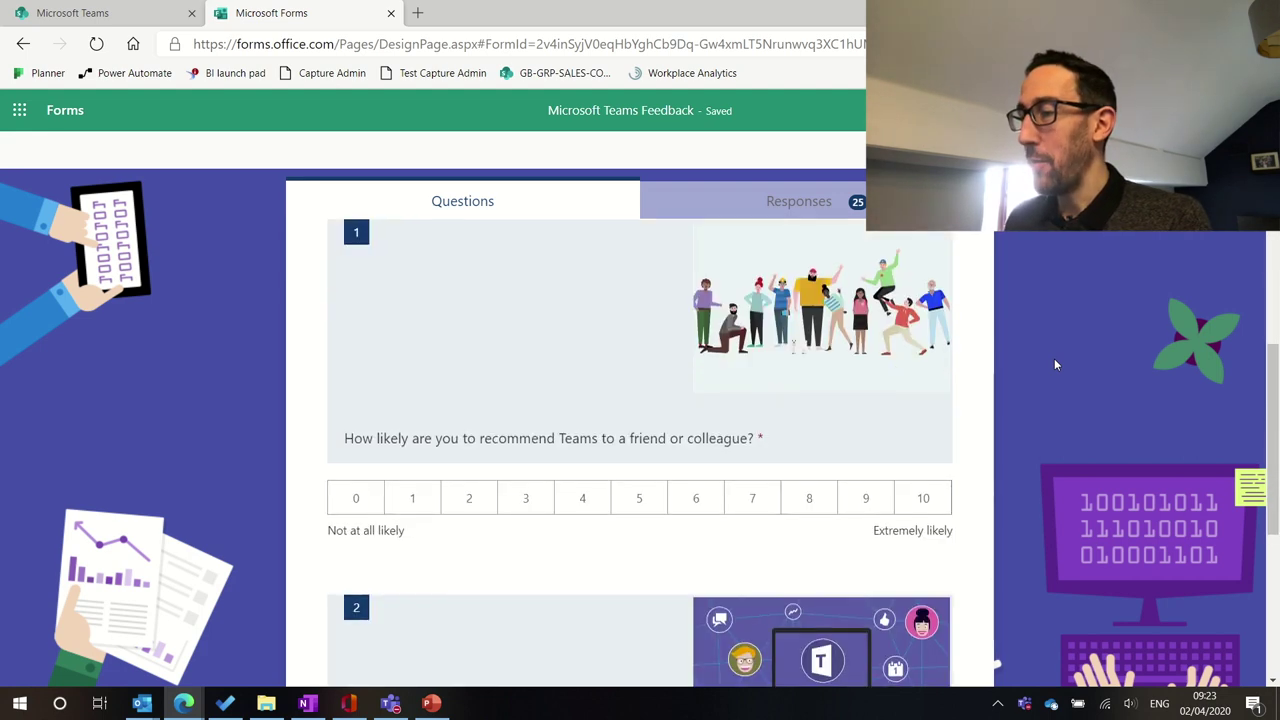
scroll(1054, 365, "up", 3)
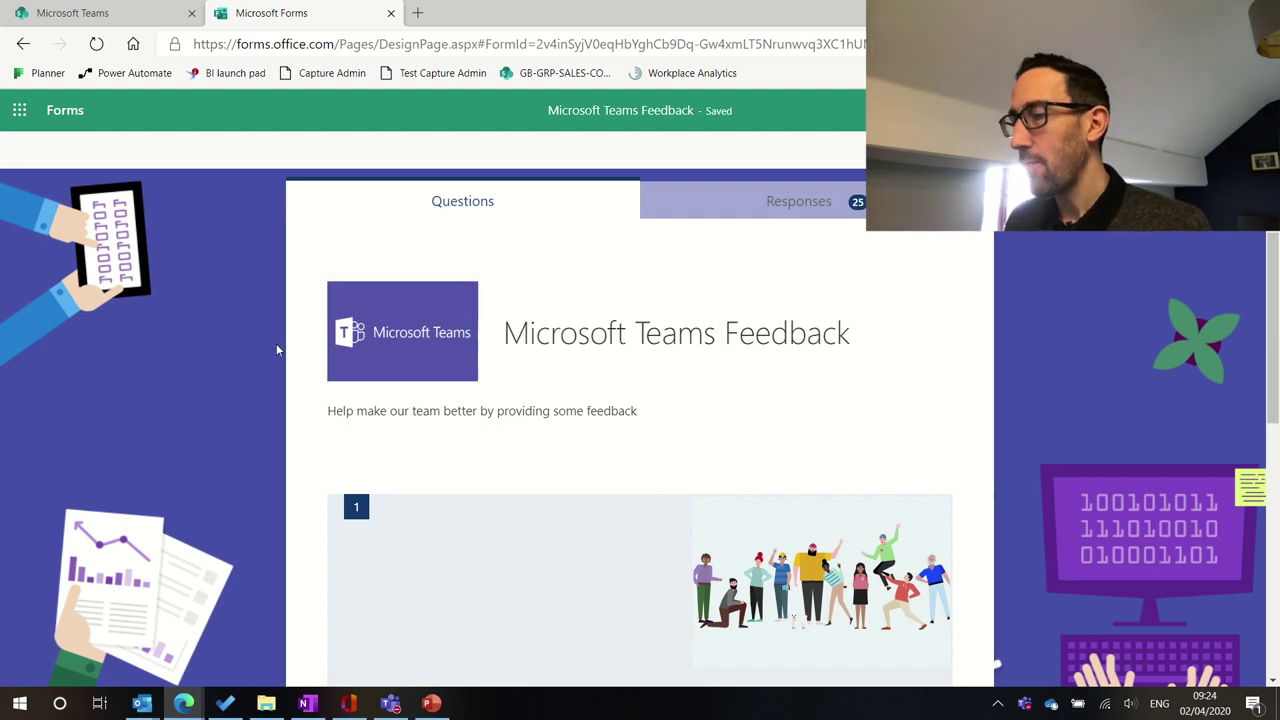
scroll(254, 390, "down", 2)
scroll(255, 397, "down", 1)
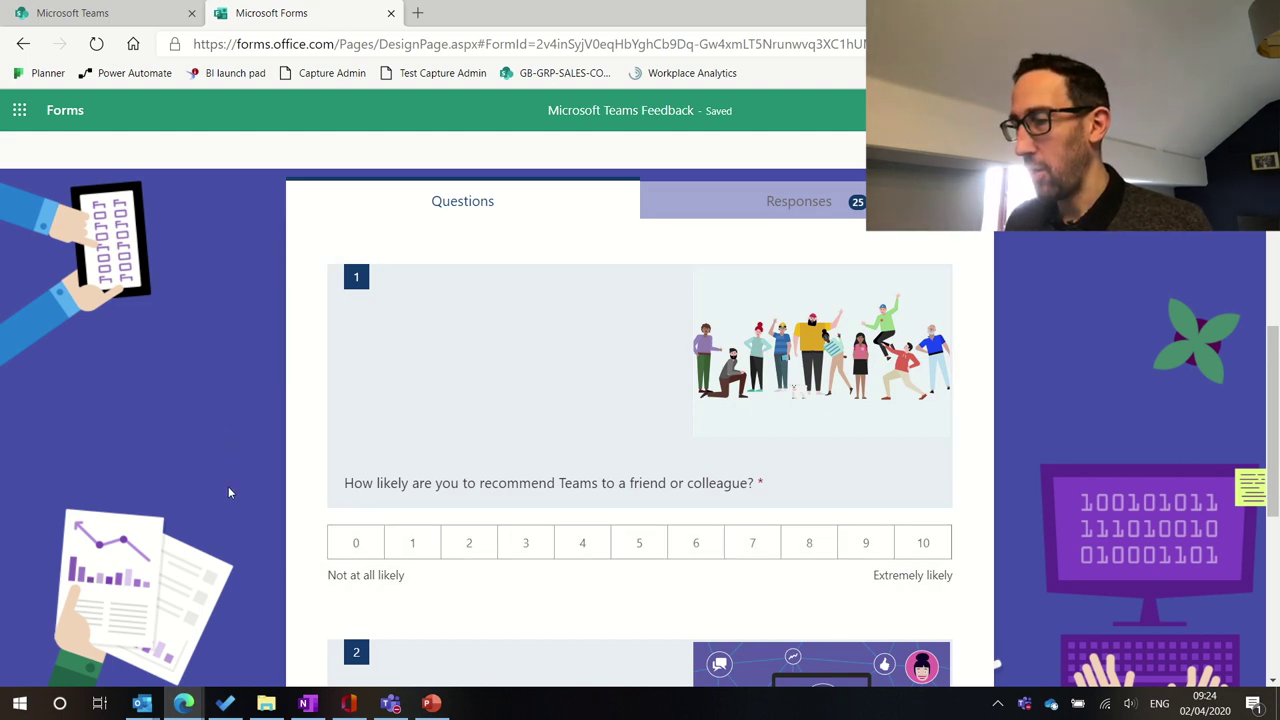
scroll(228, 486, "down", 3)
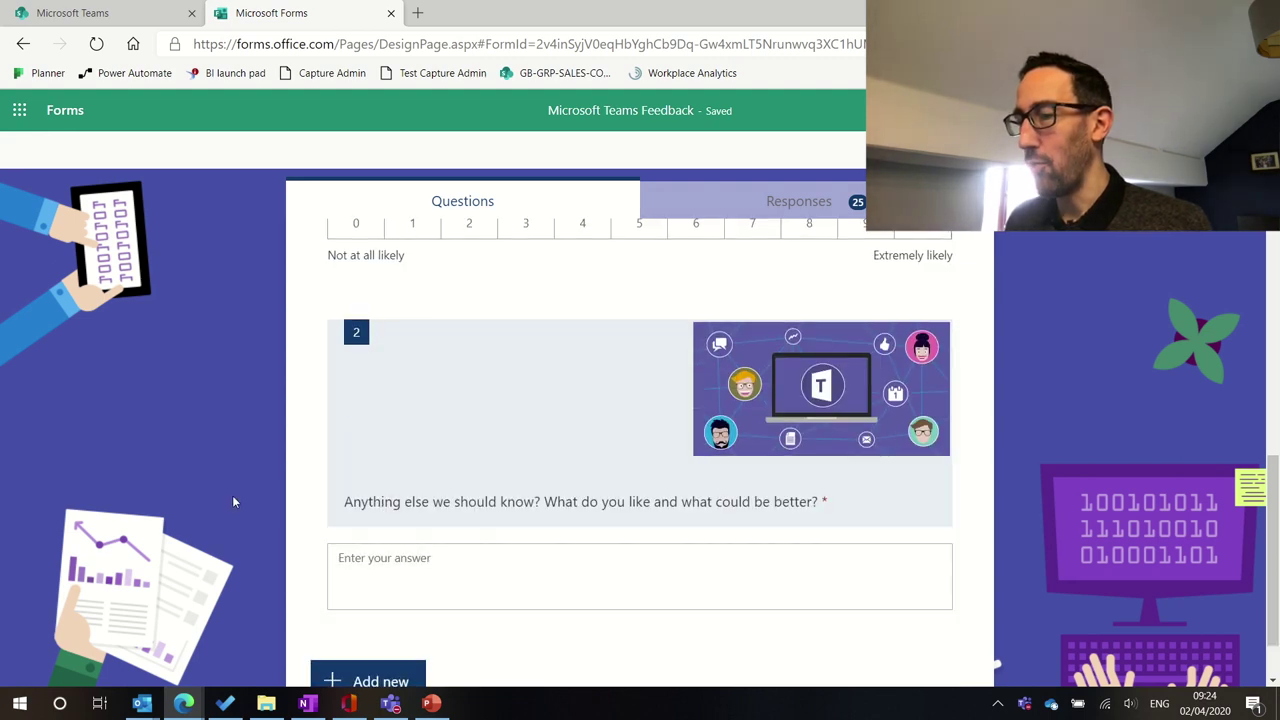
scroll(232, 495, "down", 1)
scroll(233, 501, "up", 6)
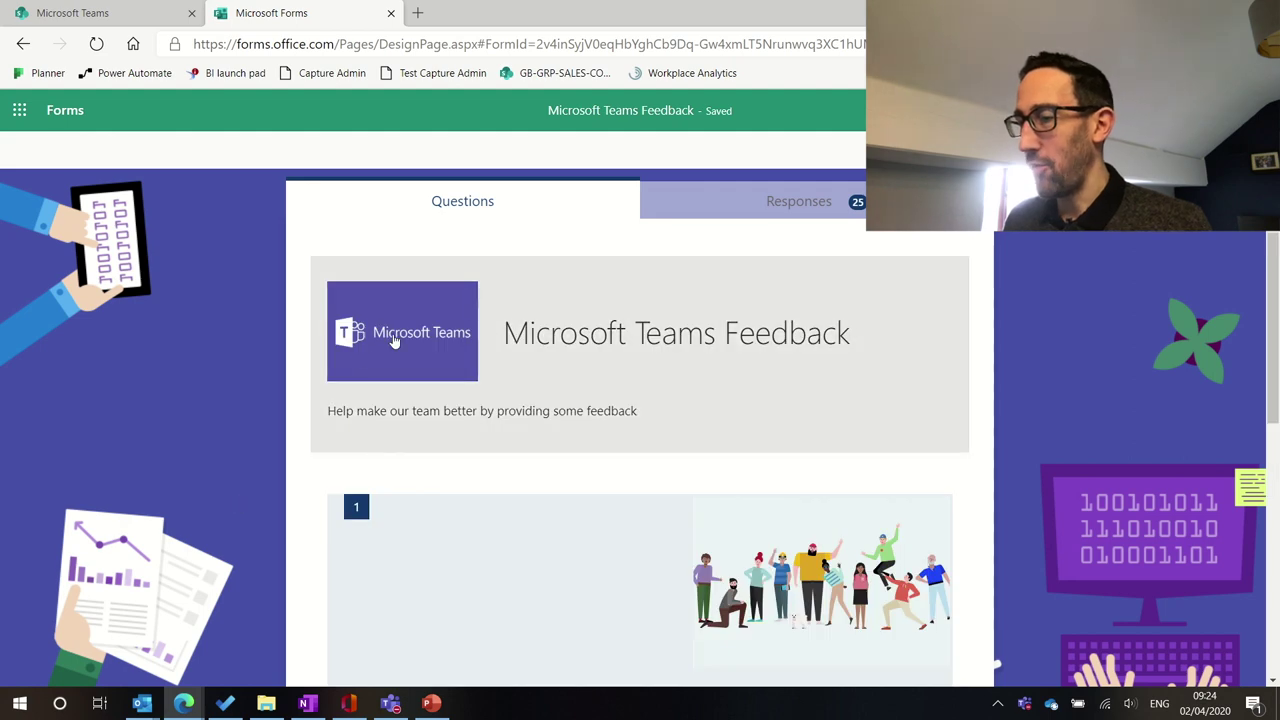
scroll(462, 492, "down", 4)
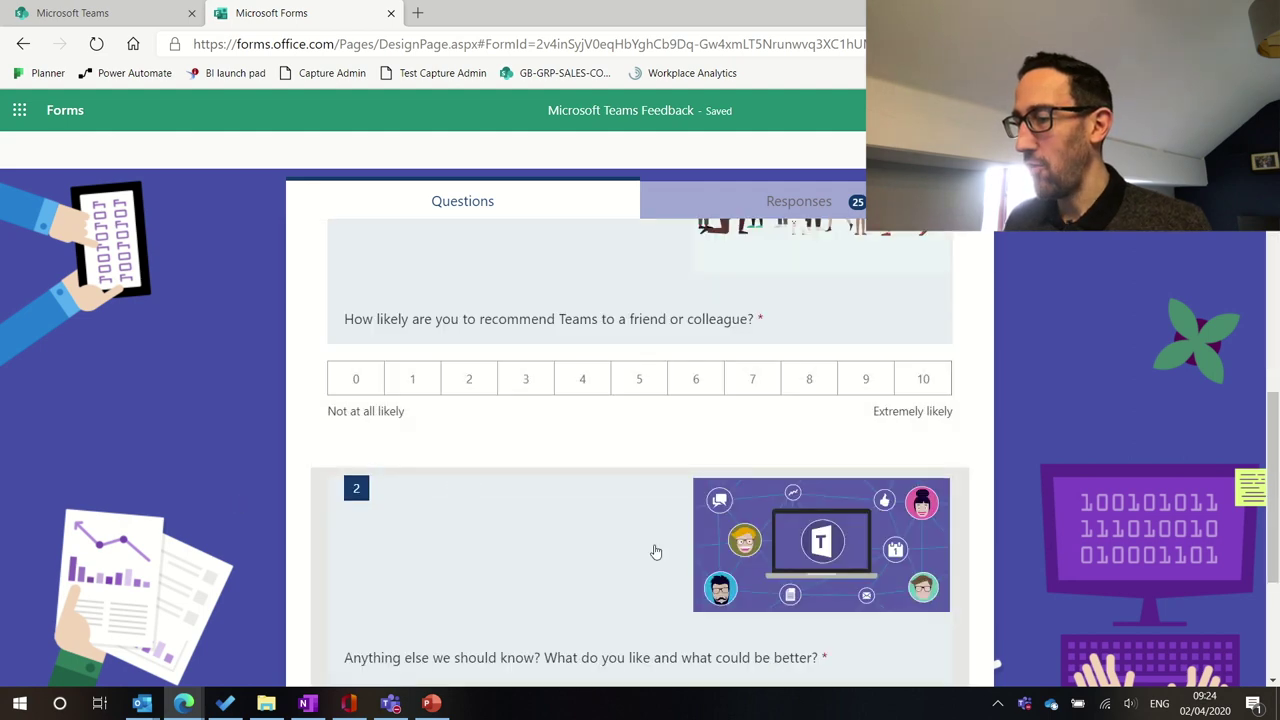
scroll(200, 420, "down", 2)
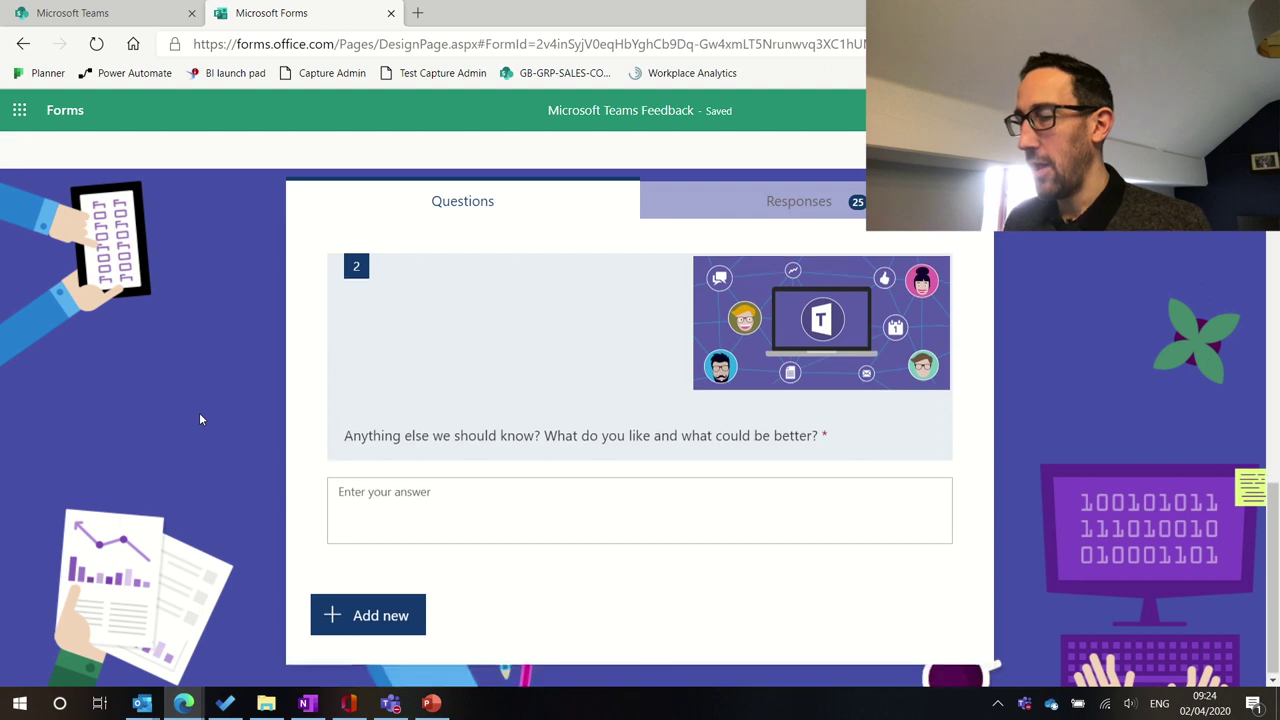
scroll(200, 420, "up", 6)
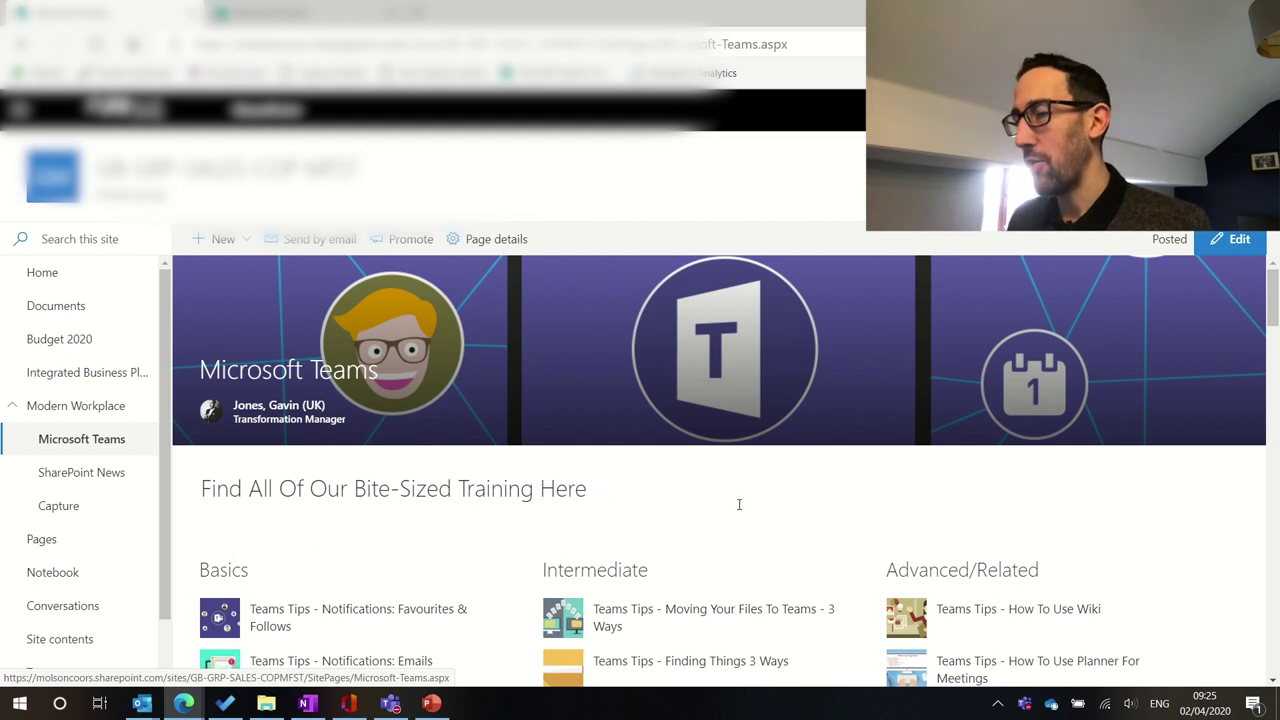
Look through the Microsoft Teams SharePoint page, covering the training links, How We Work Together tiles, training deck and news posts.
scroll(739, 504, "down", 4)
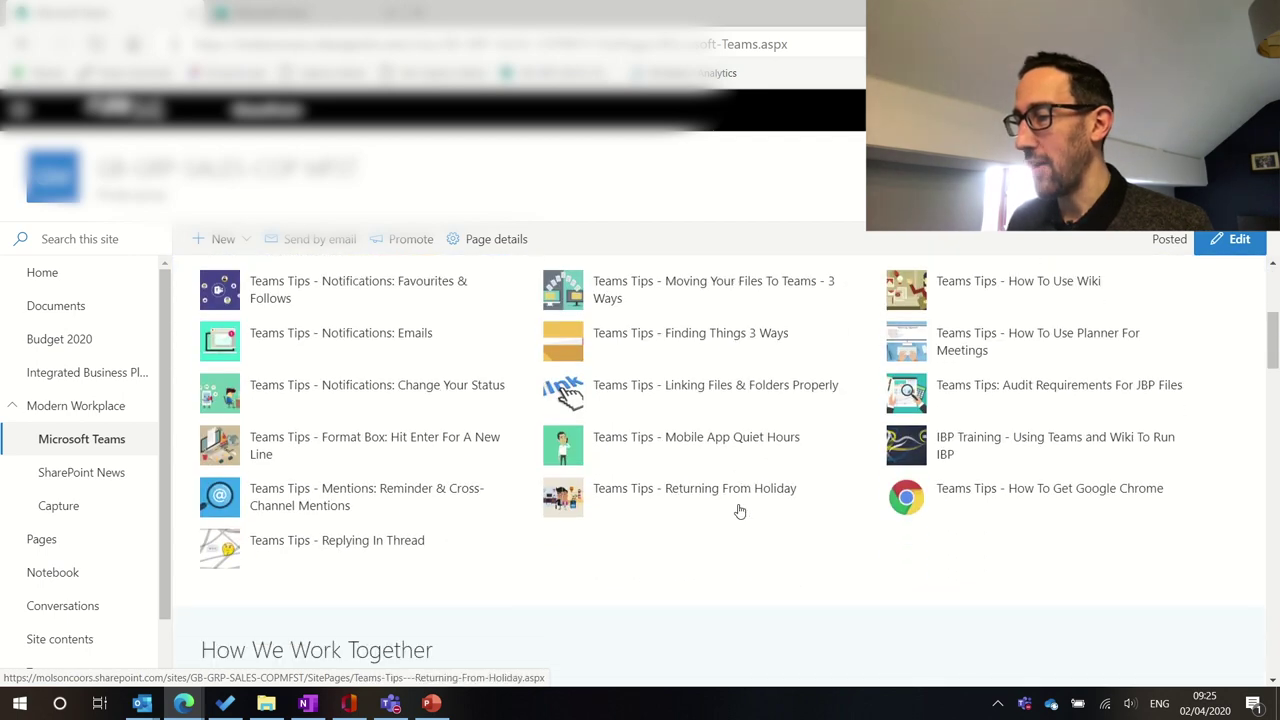
scroll(739, 511, "down", 6)
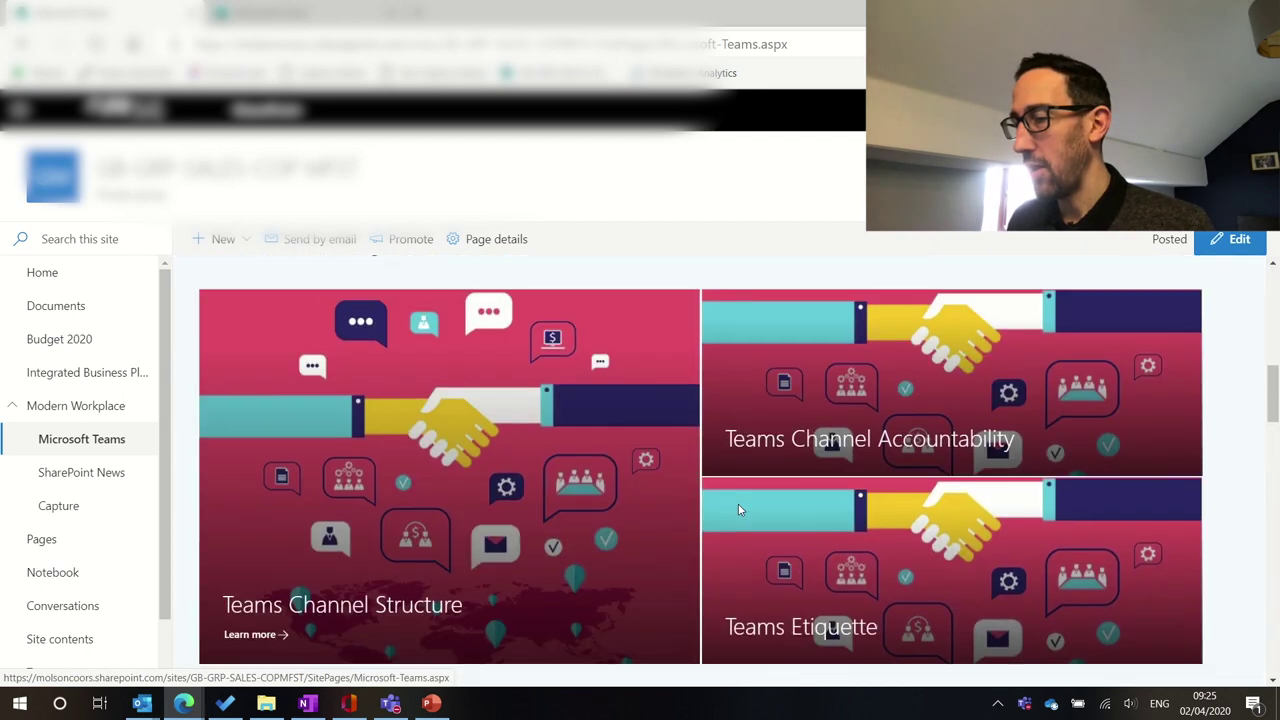
scroll(739, 511, "down", 4)
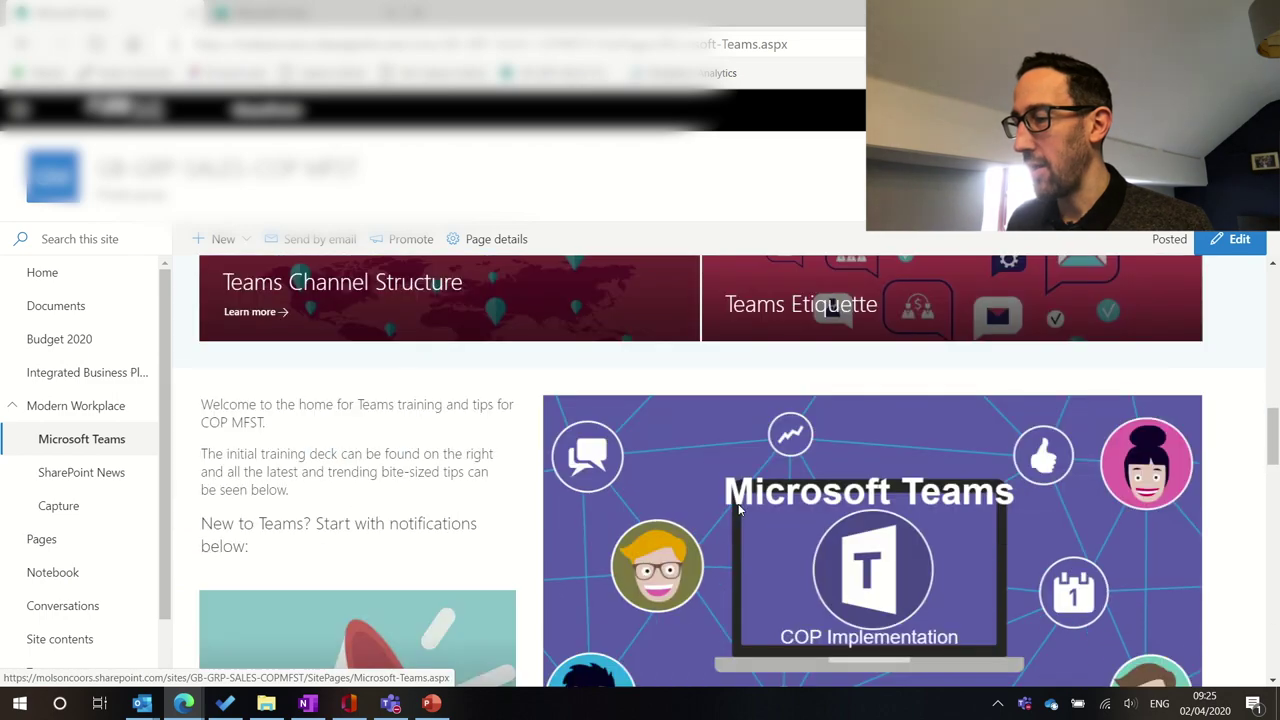
scroll(739, 511, "down", 1)
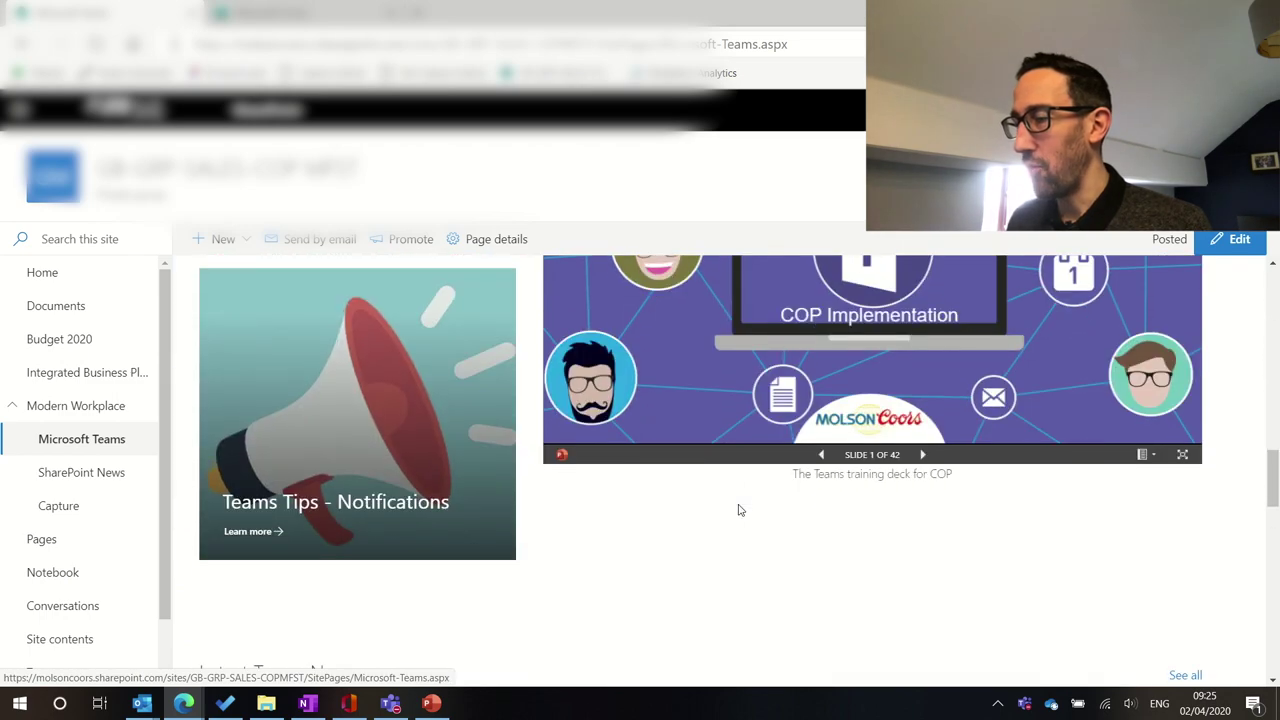
scroll(739, 511, "down", 6)
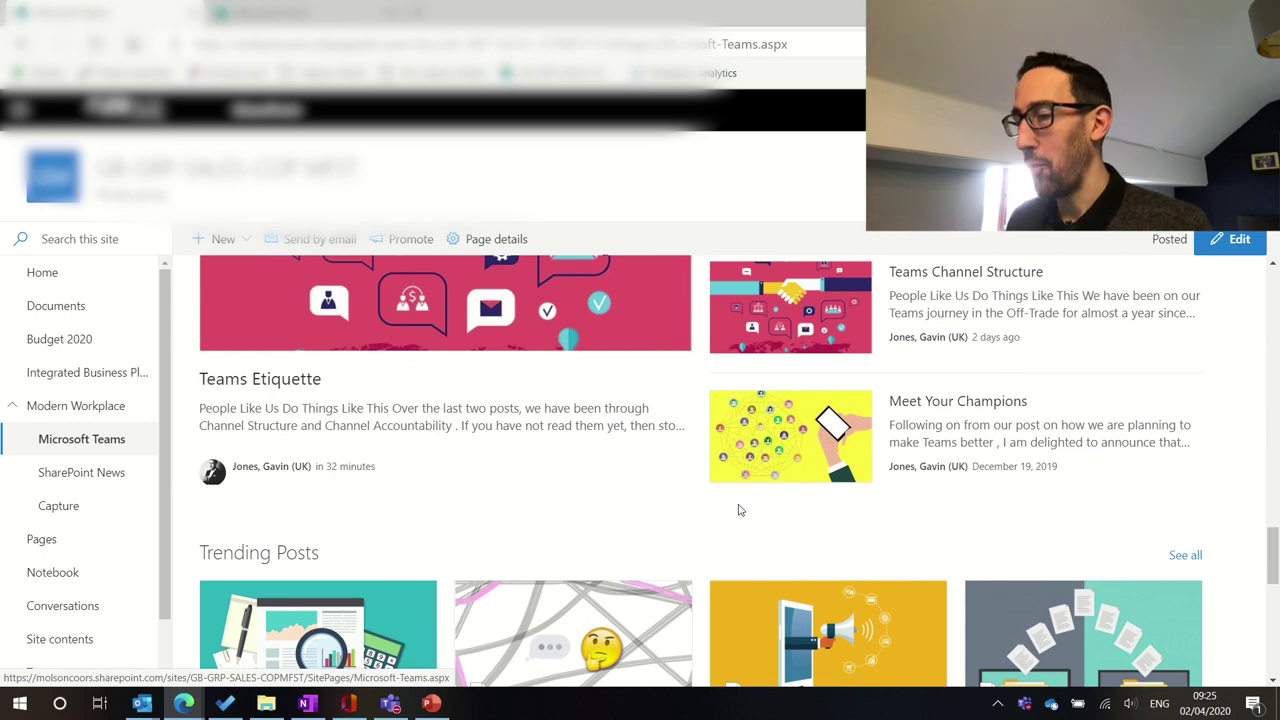
scroll(739, 511, "down", 1)
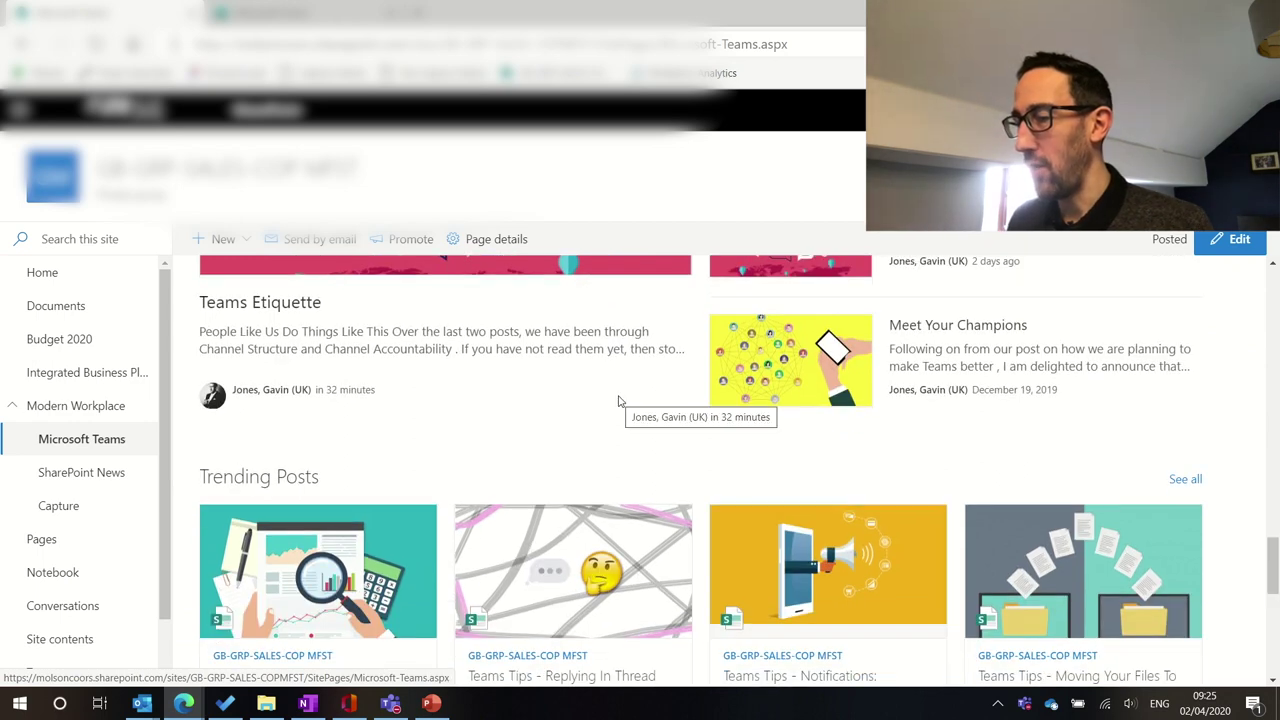
scroll(618, 401, "down", 1)
scroll(921, 521, "up", 5)
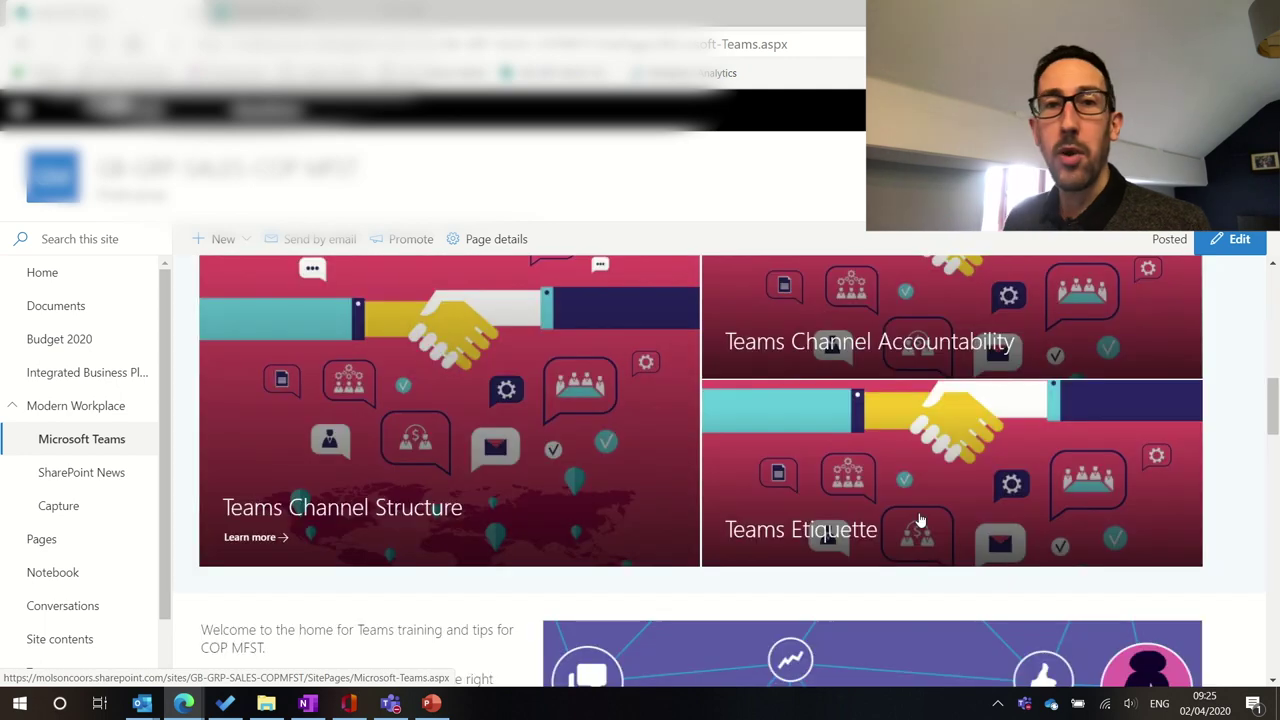
Open the Teams Etiquette article and examine the Microsoft Teams Feedback form embedded near its end.
left_click(921, 521)
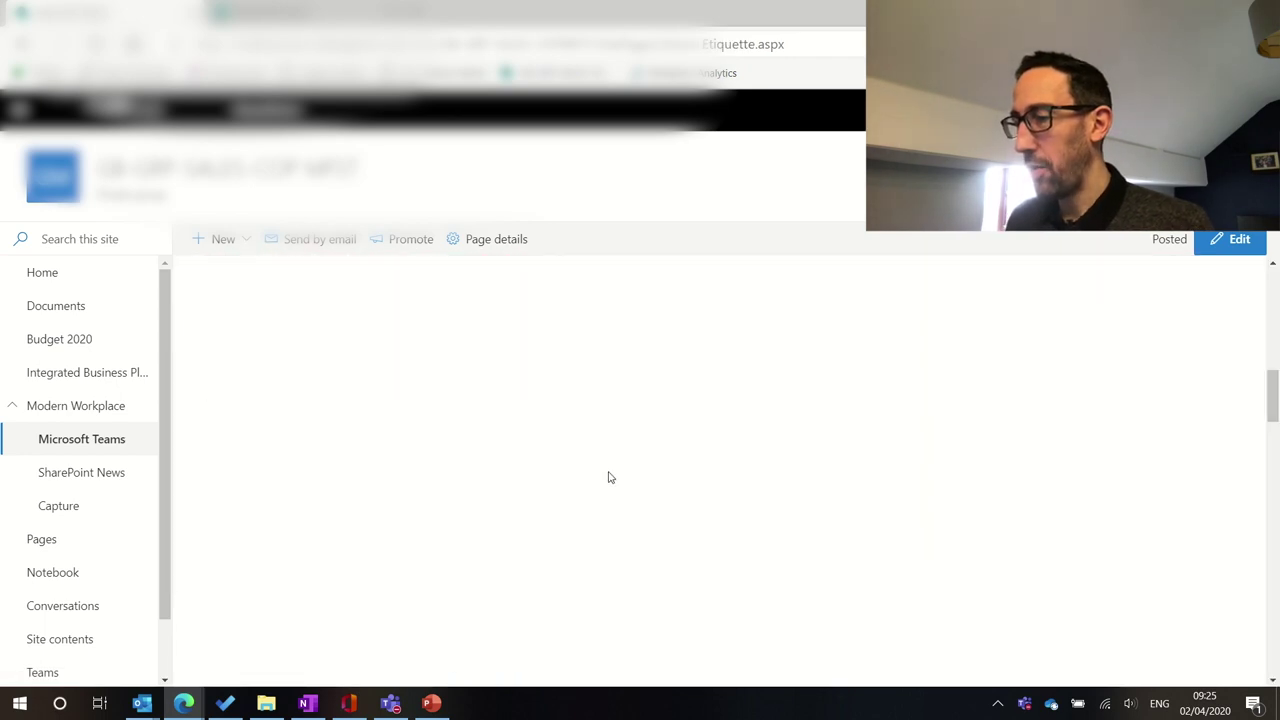
scroll(608, 472, "down", 3)
scroll(608, 472, "down", 10)
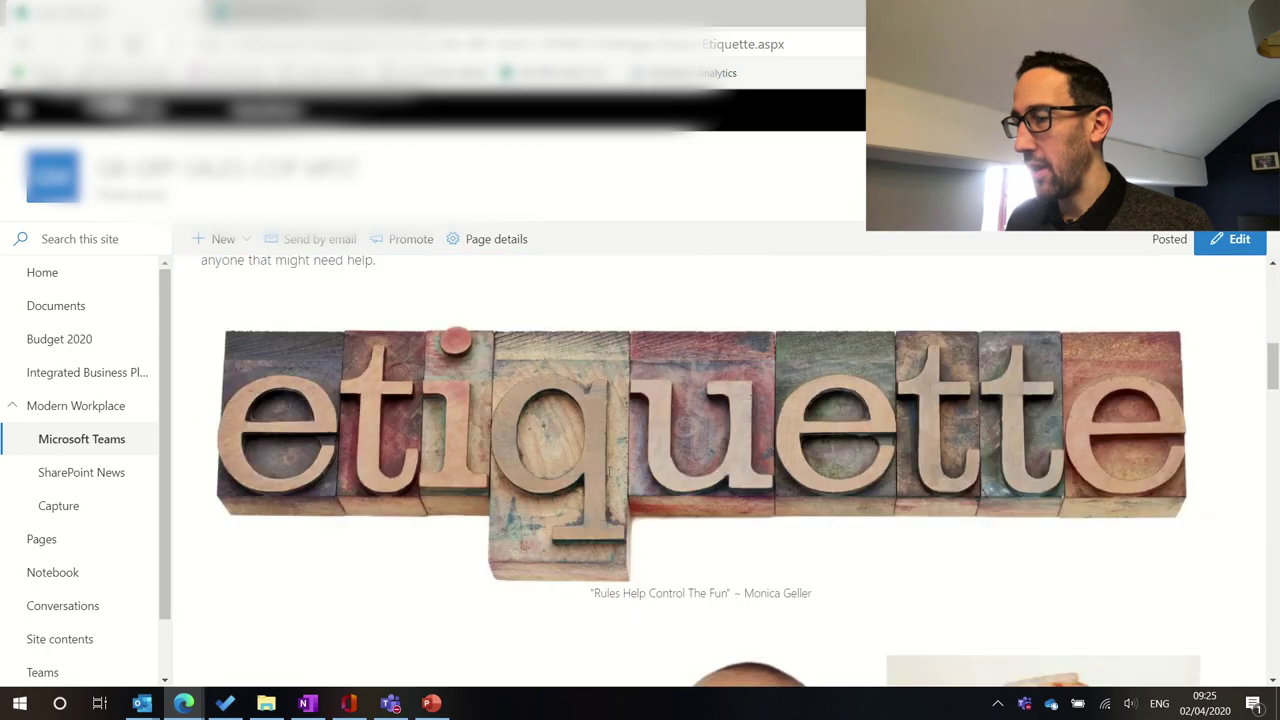
scroll(608, 472, "down", 15)
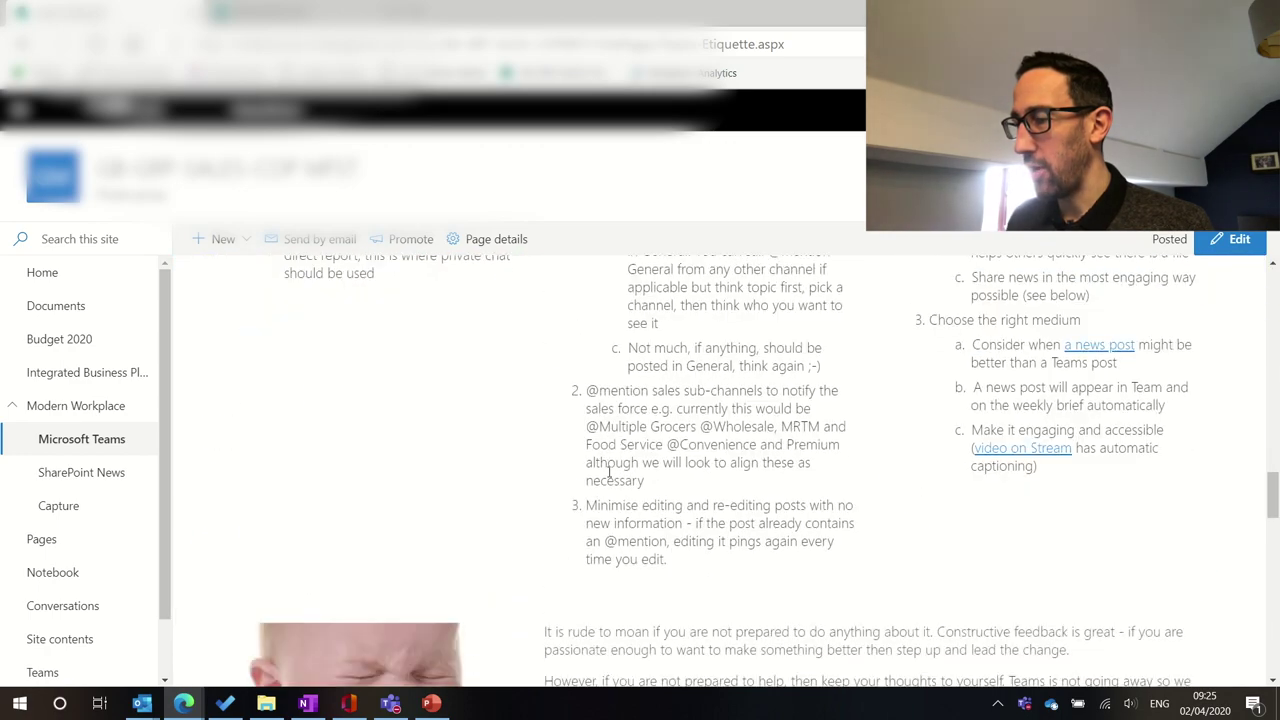
scroll(610, 479, "down", 2)
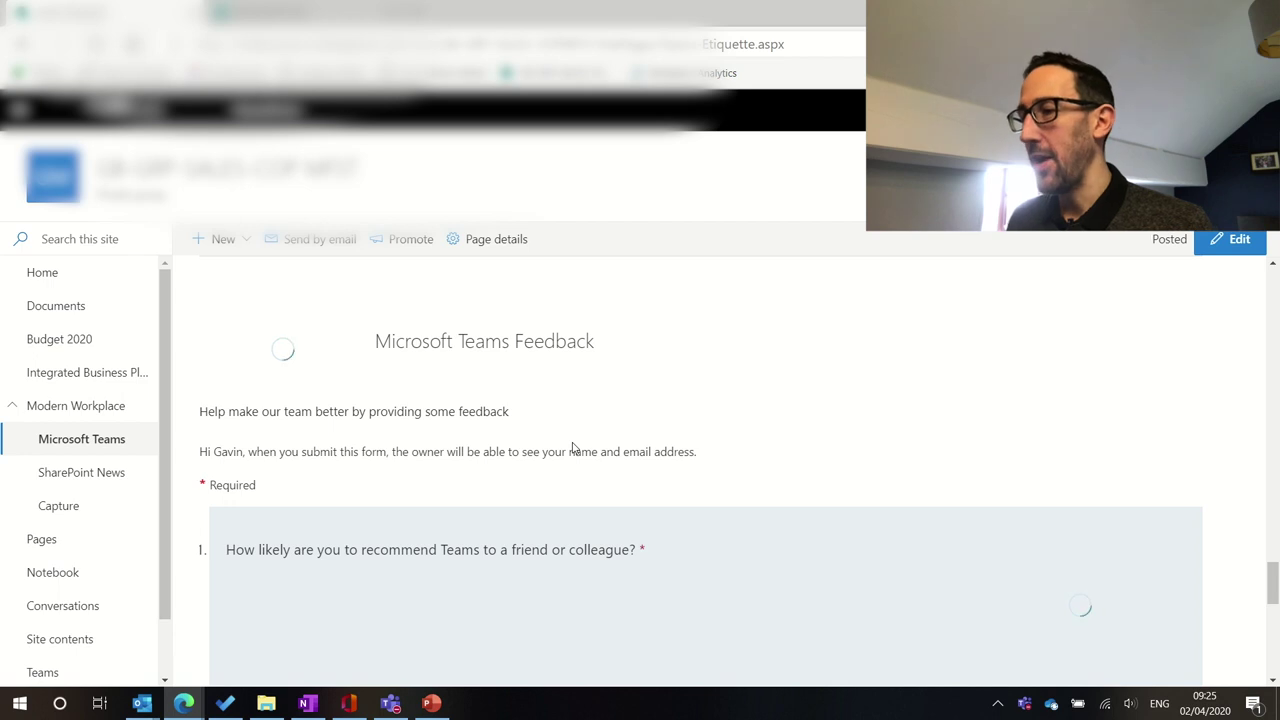
scroll(573, 447, "down", 3)
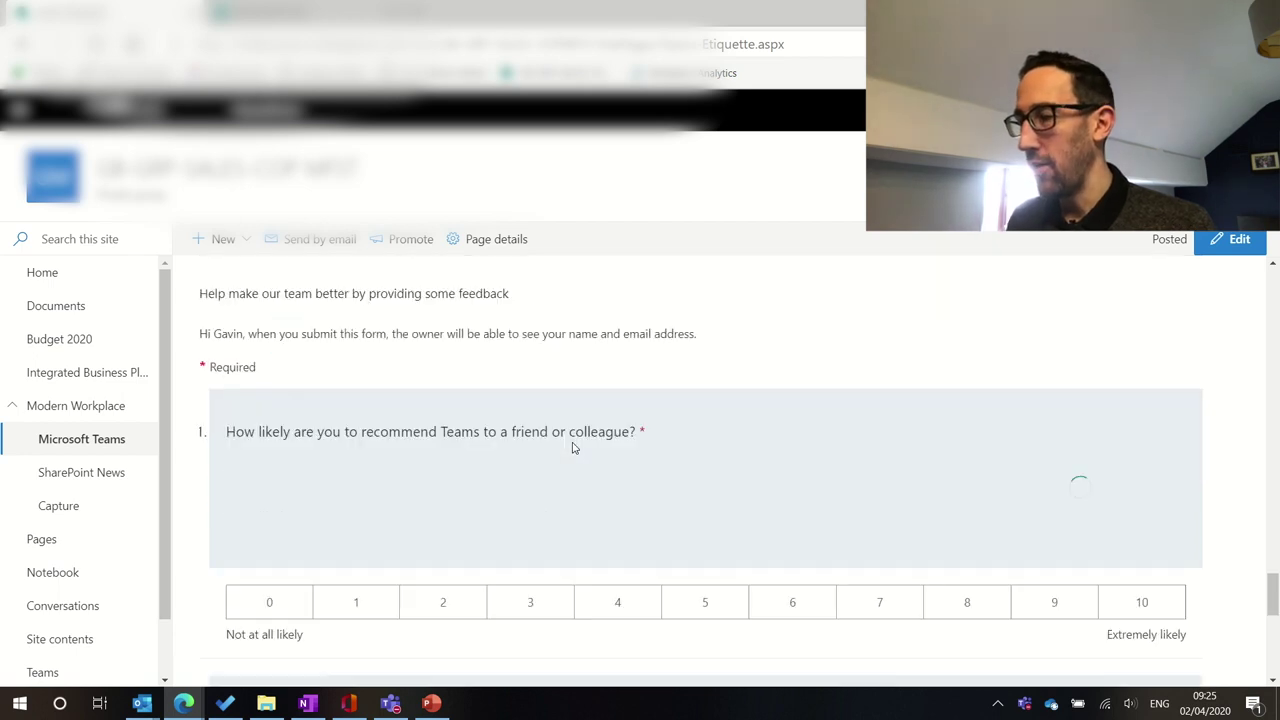
scroll(573, 447, "down", 2)
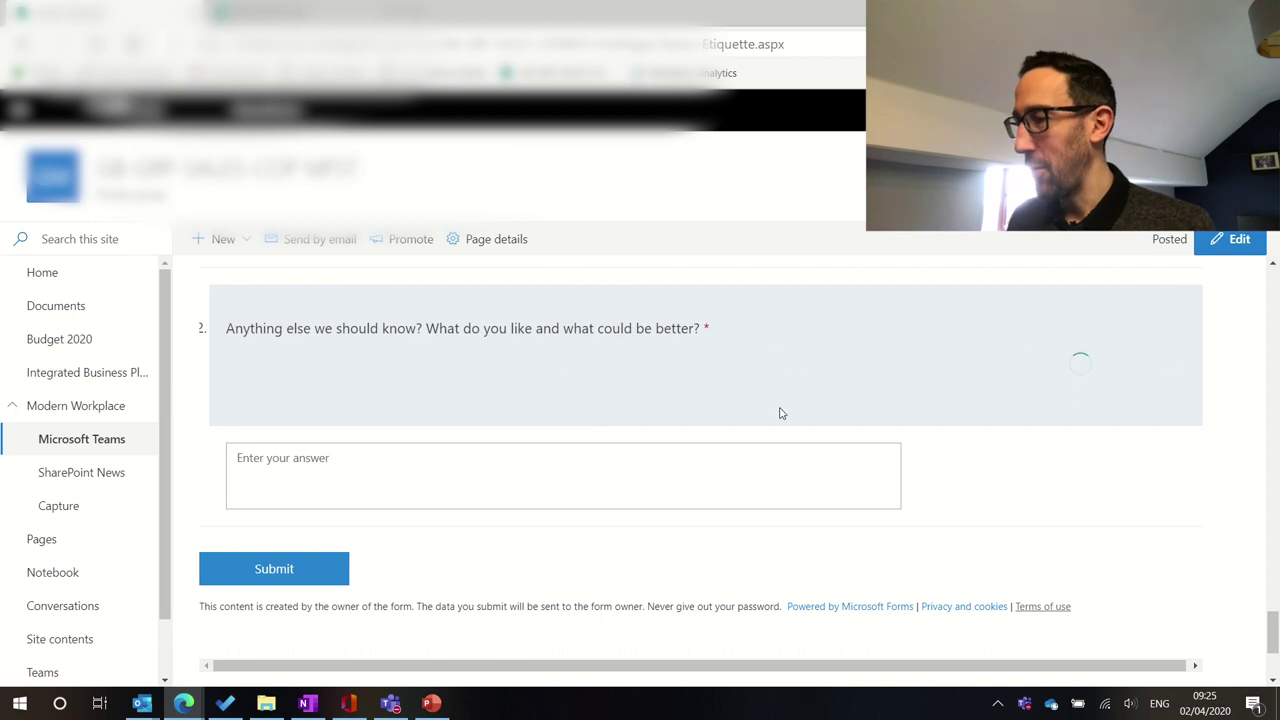
scroll(781, 413, "up", 2)
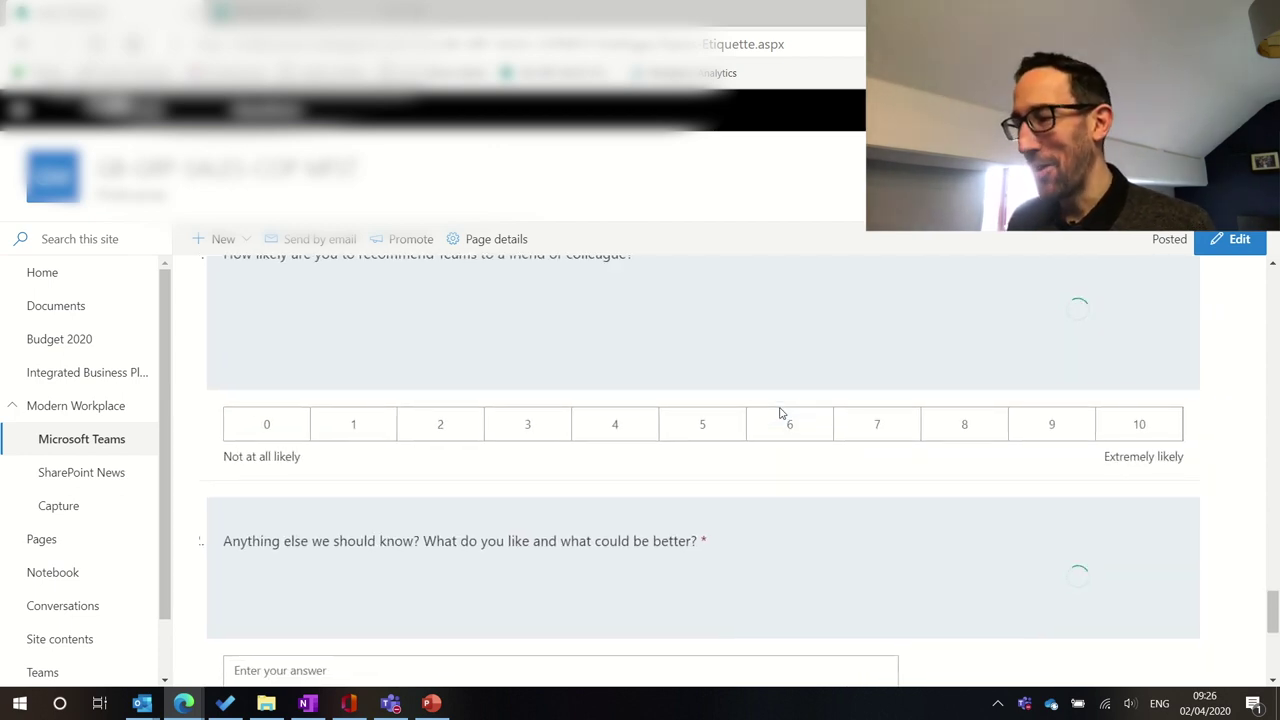
scroll(781, 413, "down", 2)
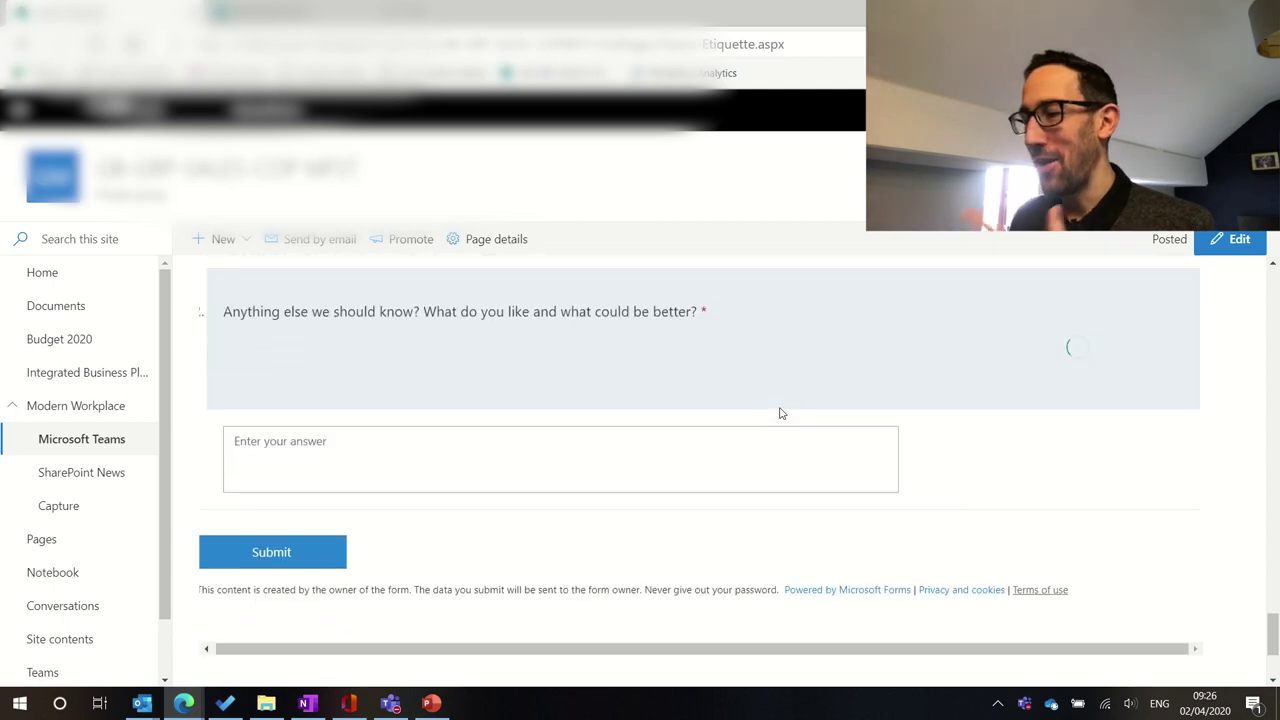
scroll(781, 413, "up", 1)
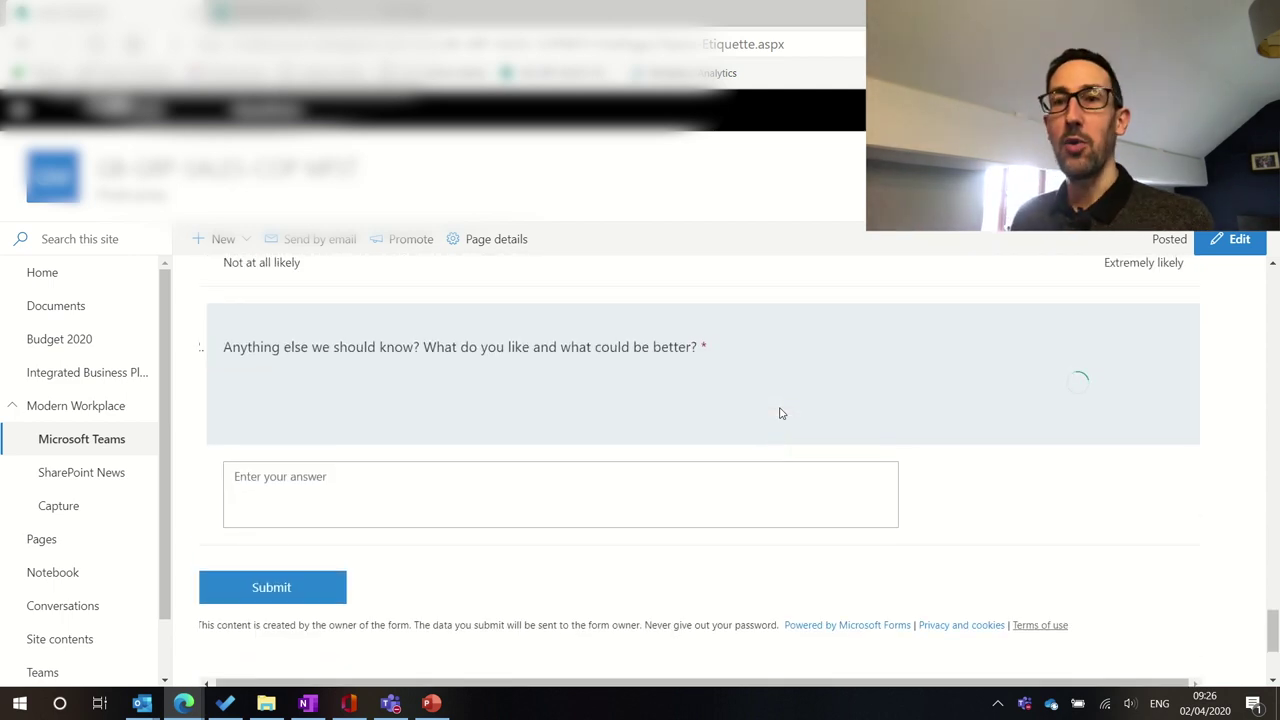
Return to the Microsoft Teams Feedback form in Microsoft Forms and view the available Office 365 apps.
key("ctrl+Tab")
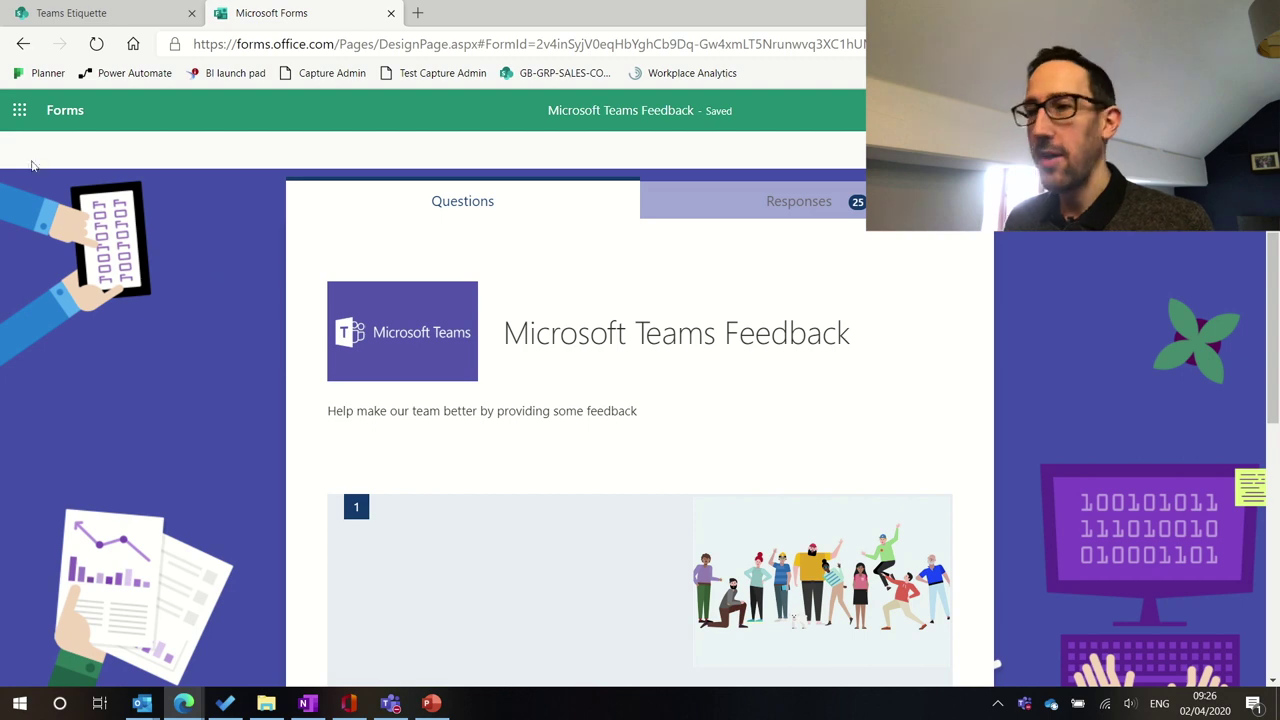
left_click(19, 110)
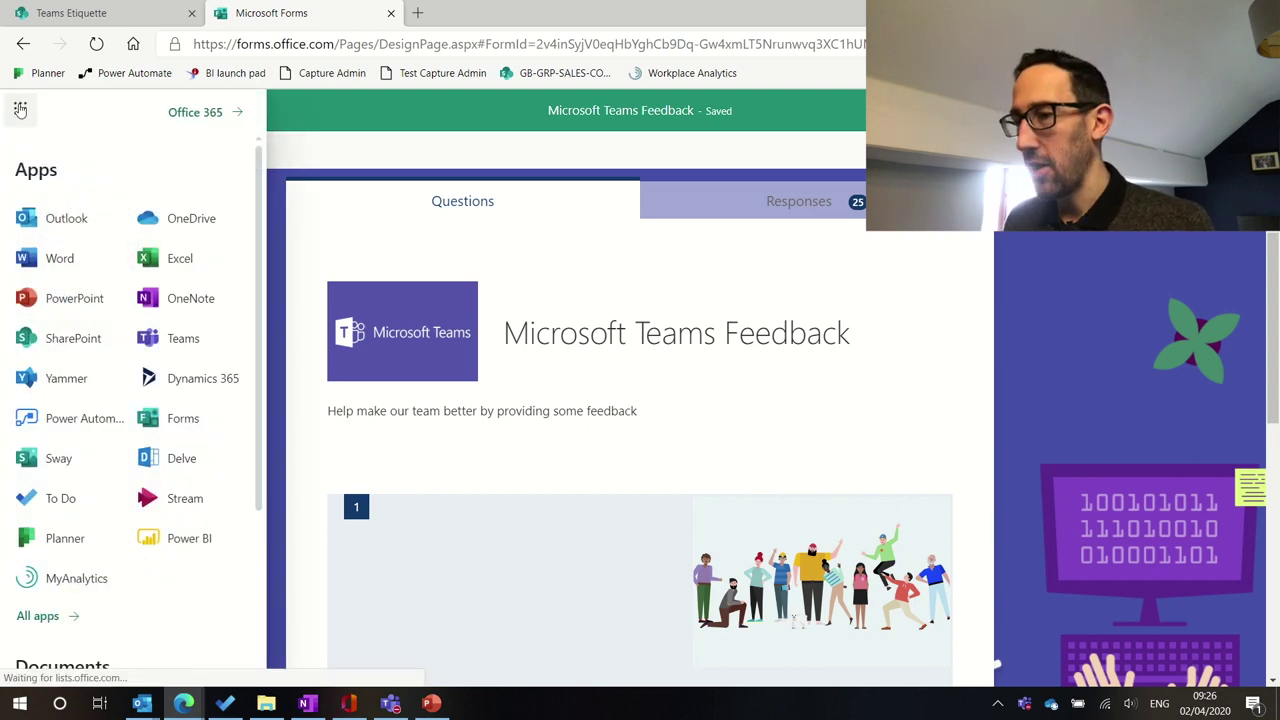
left_click(20, 110)
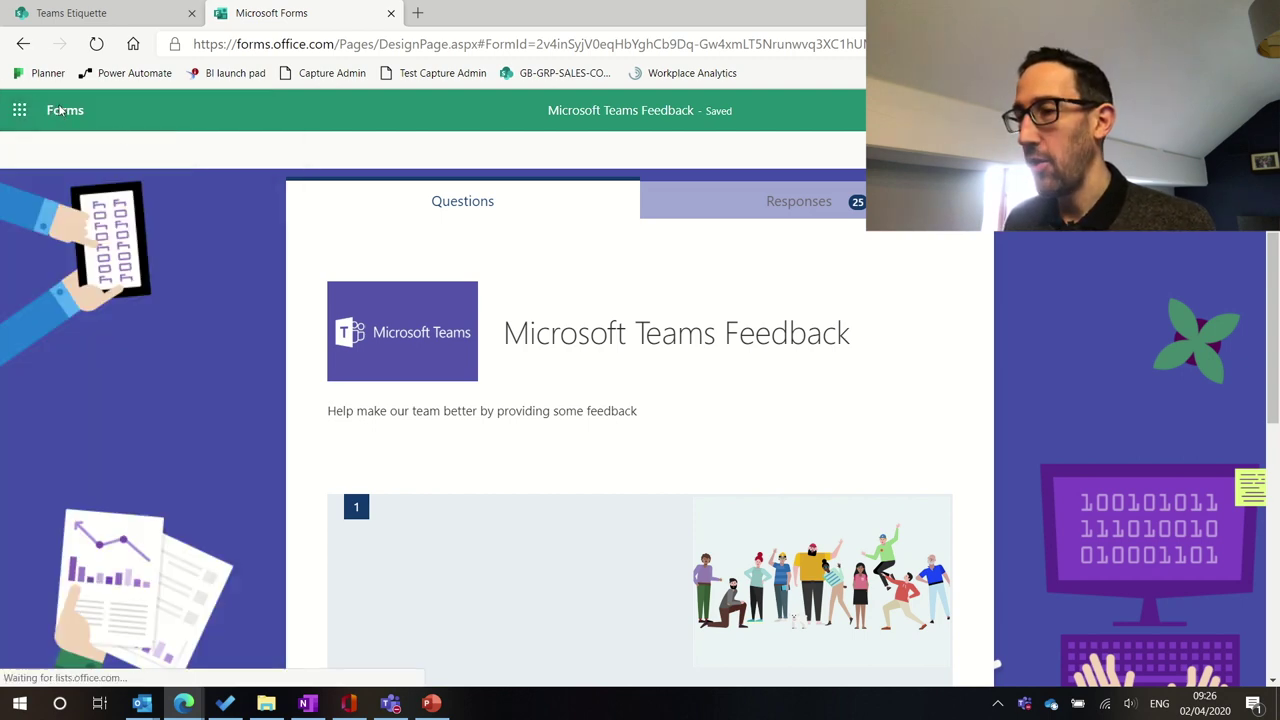
left_click(20, 110)
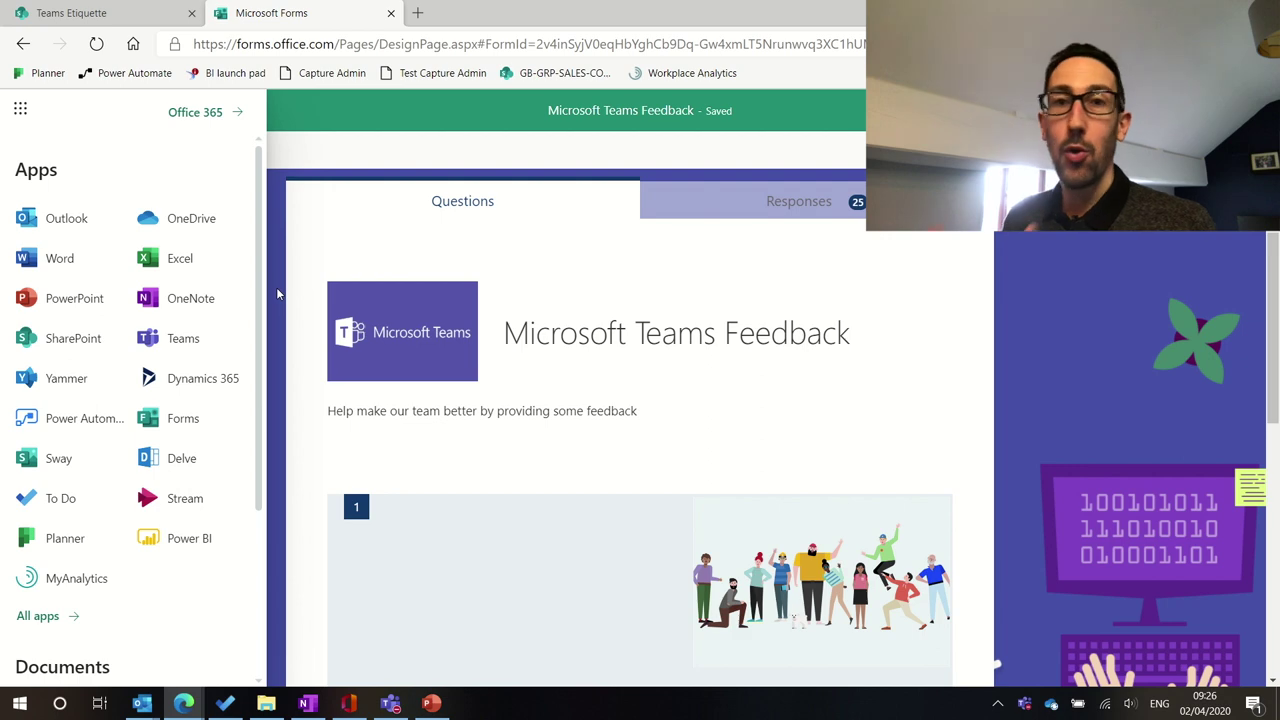
Go back to the My forms overview and create a new form titled "Test".
key("alt+Left")
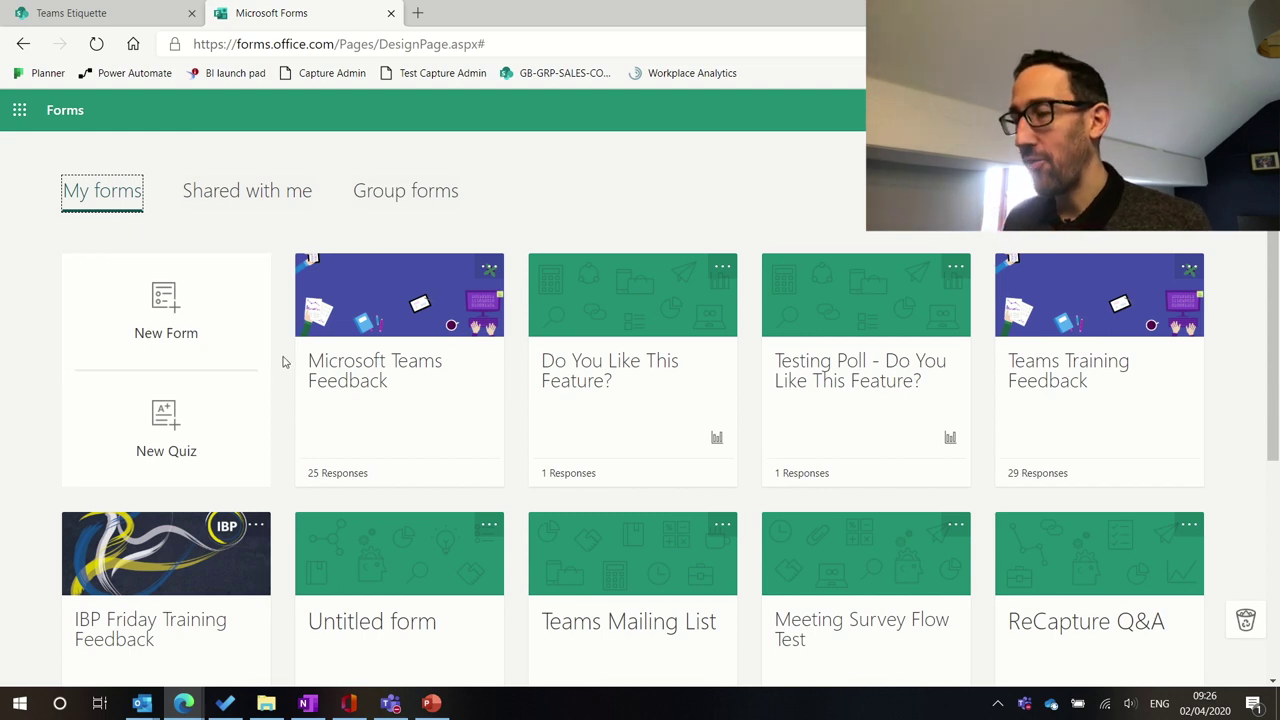
left_click(168, 312)
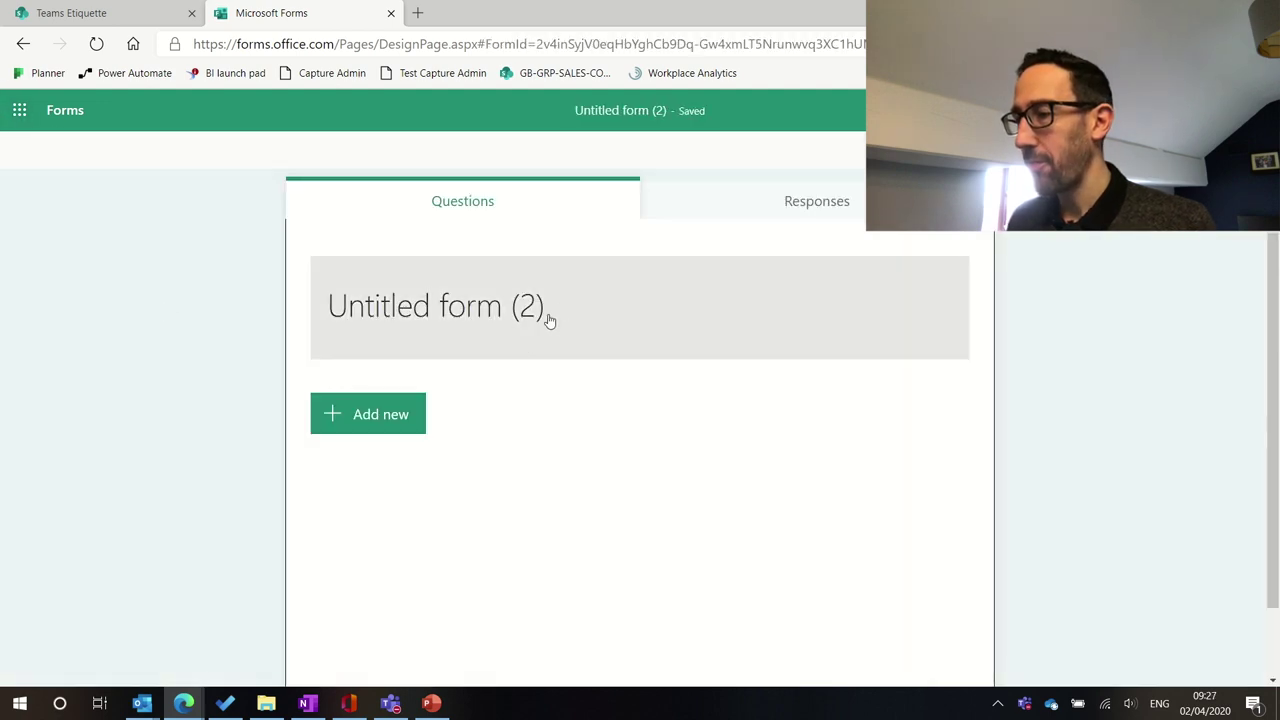
left_click(507, 310)
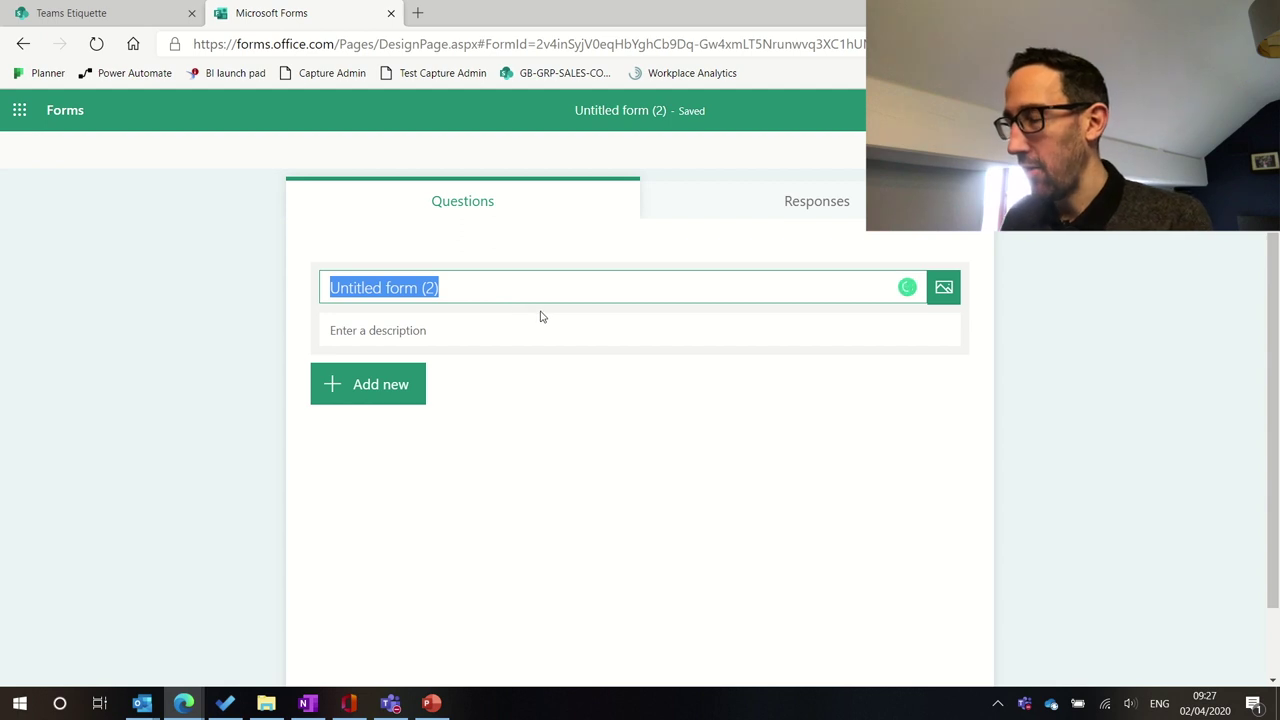
type("Test")
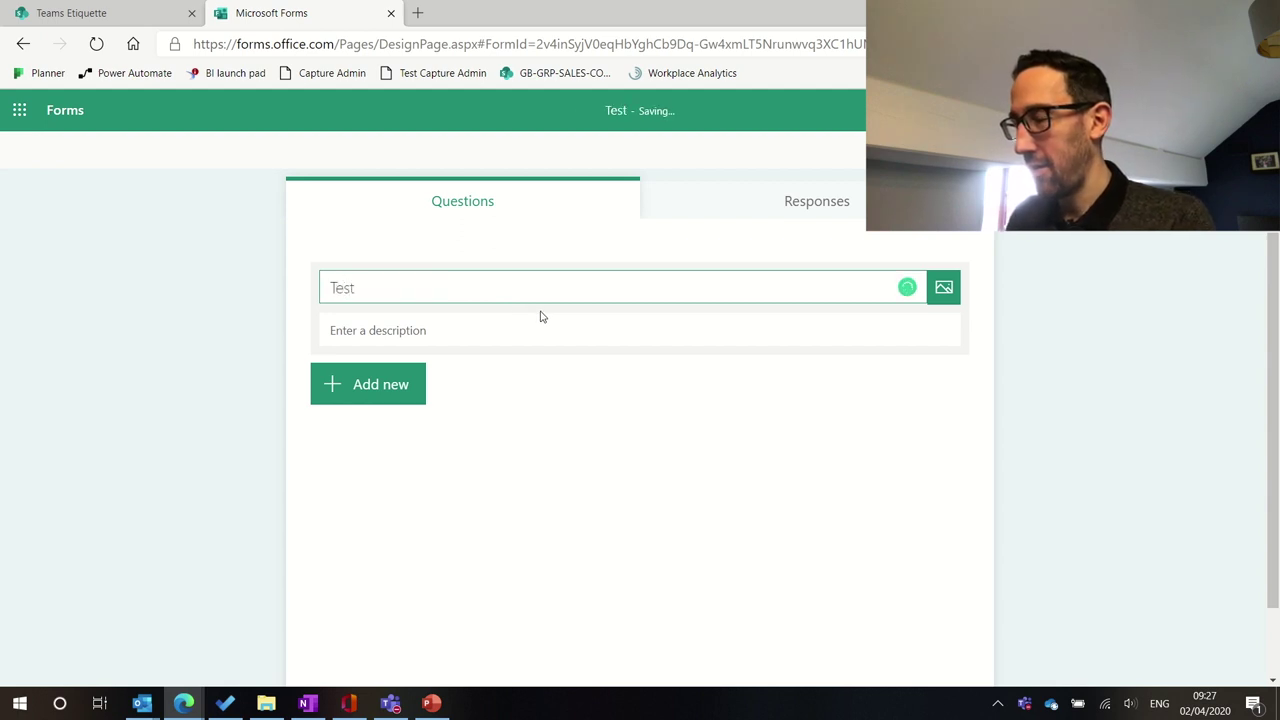
Title the form "Test Microsoft Teams Feedback" and describe it as "This to gather feedback on Microsoft Teams as we roll it out across the organisation".
type(" Mi")
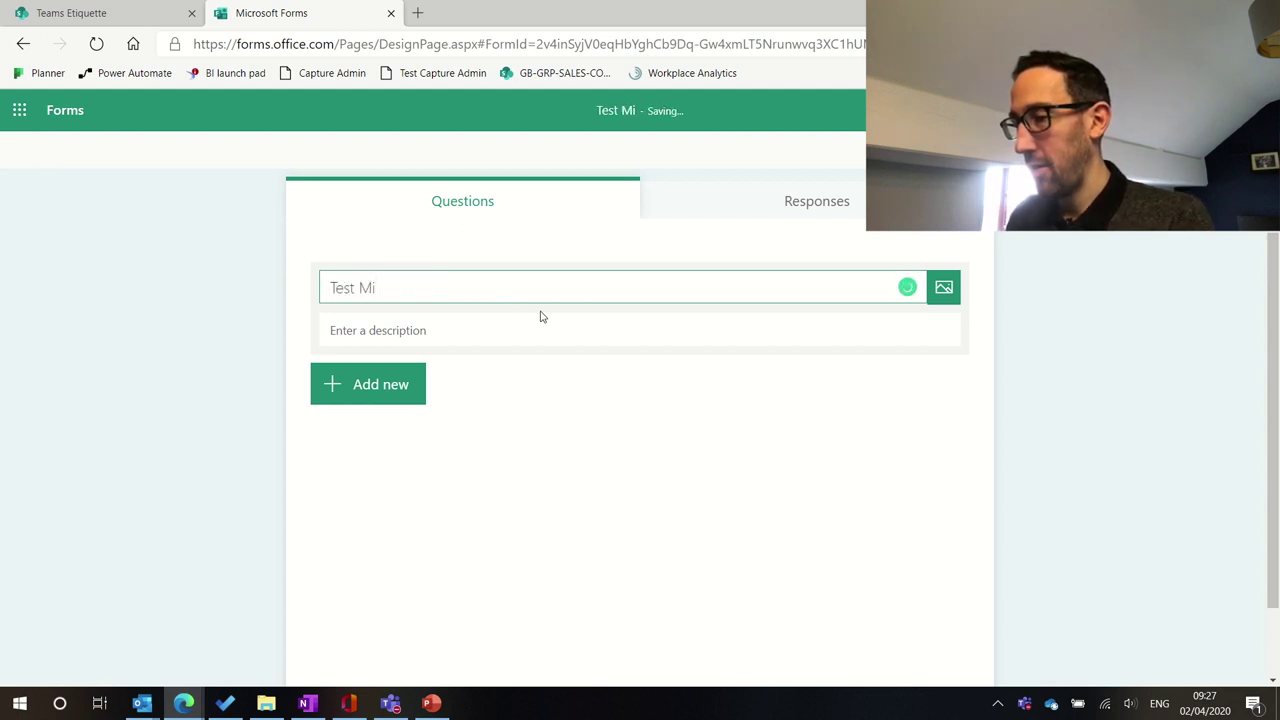
type("crosoft Teams Feedback")
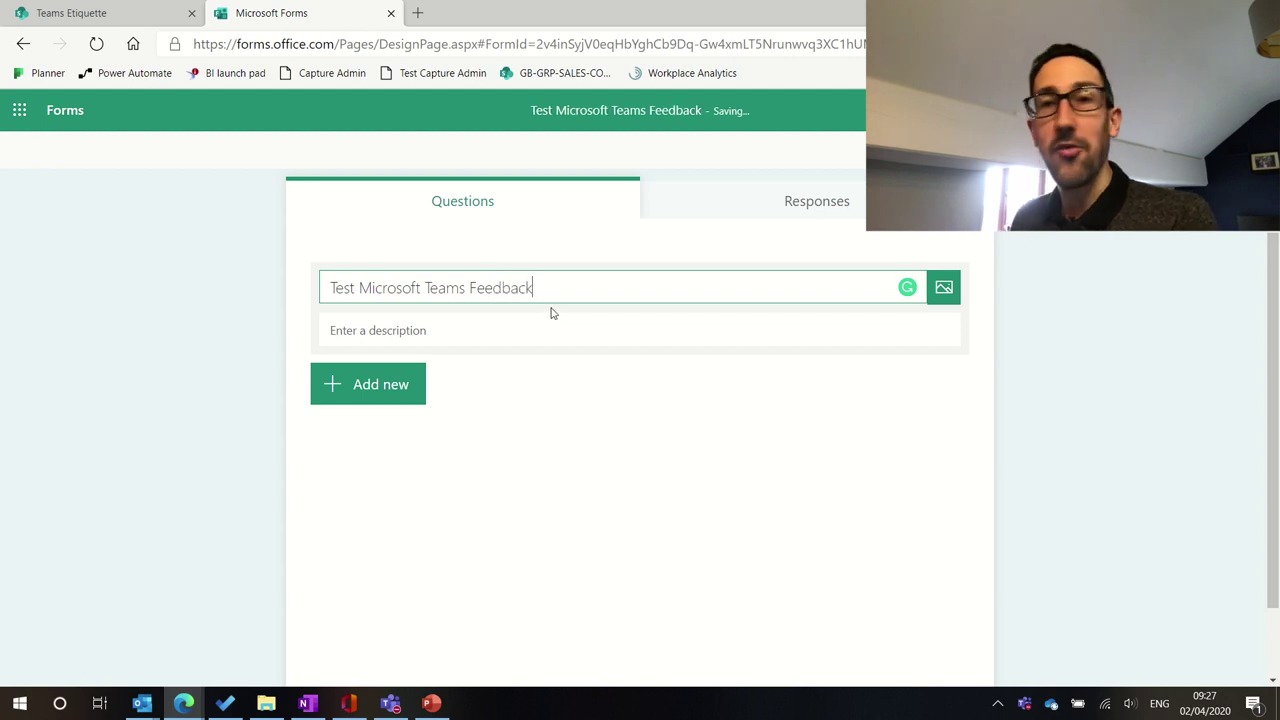
left_click(437, 326)
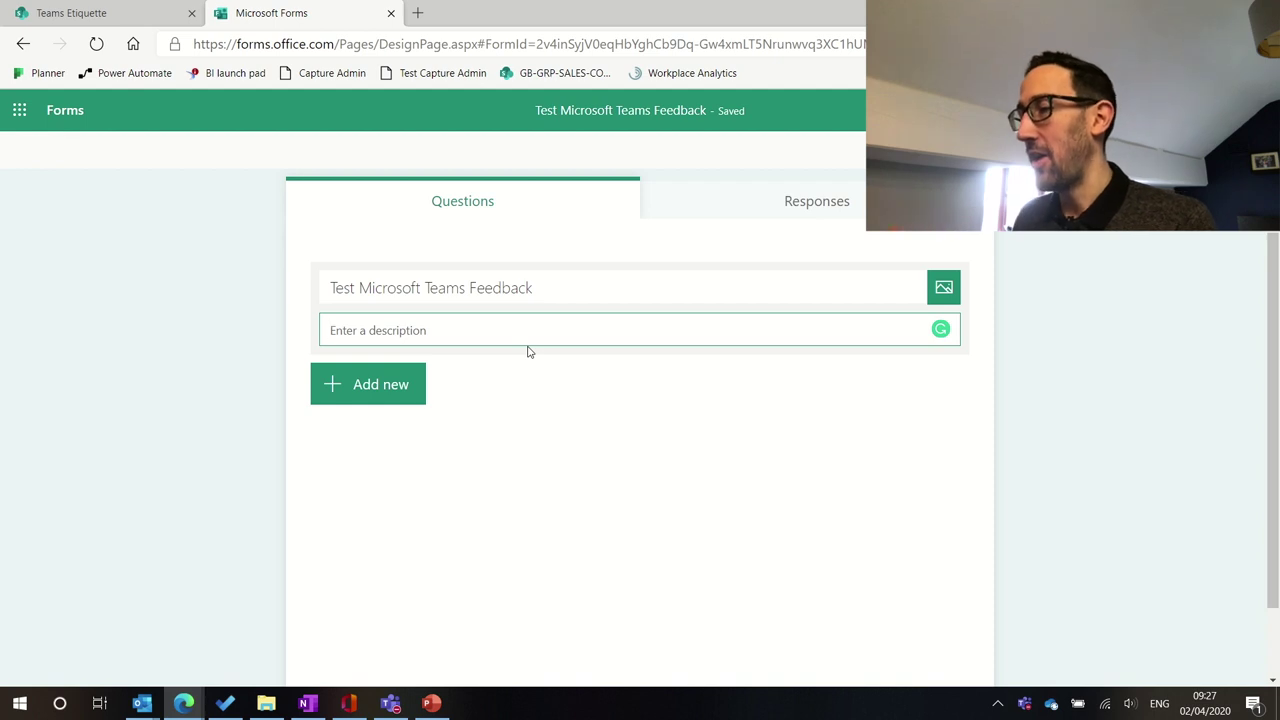
type("THis to gatherfeedb")
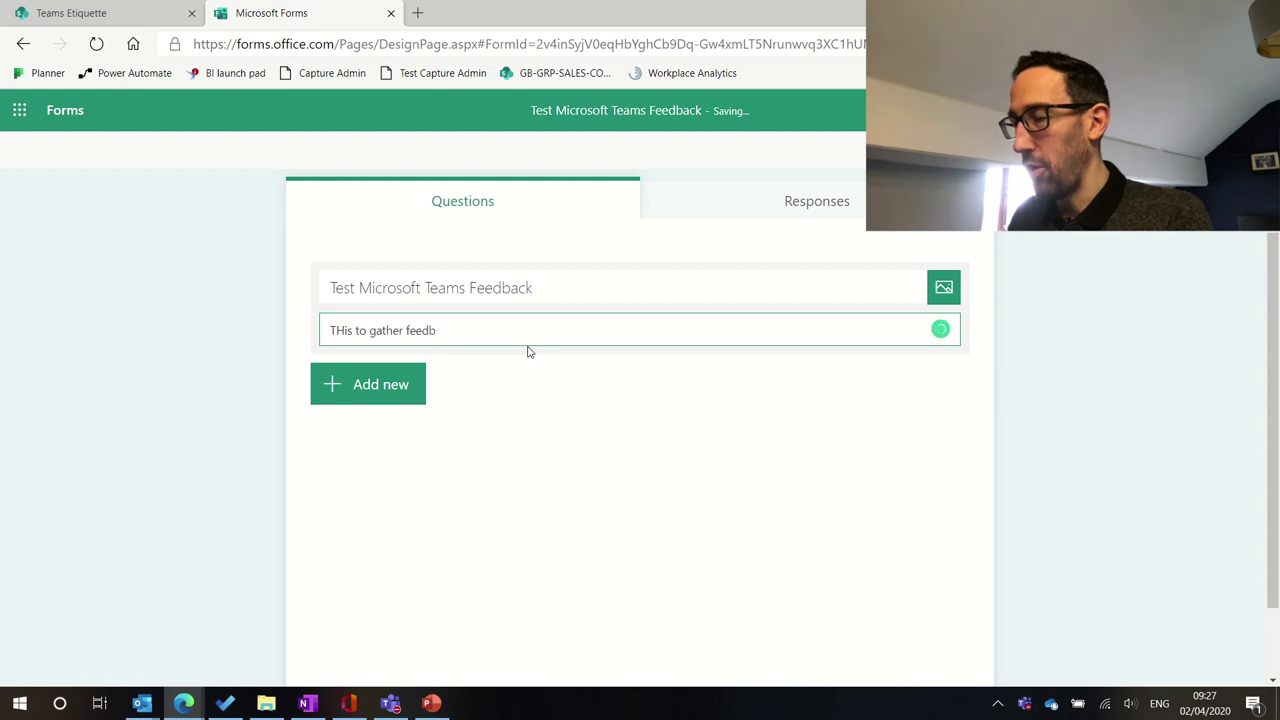
key("BackSpace")
key("BackSpace")
key("BackSpace")
key("BackSpace")
key("BackSpace")
key("BackSpace")
key("BackSpace")
key("BackSpace")
key("BackSpace")
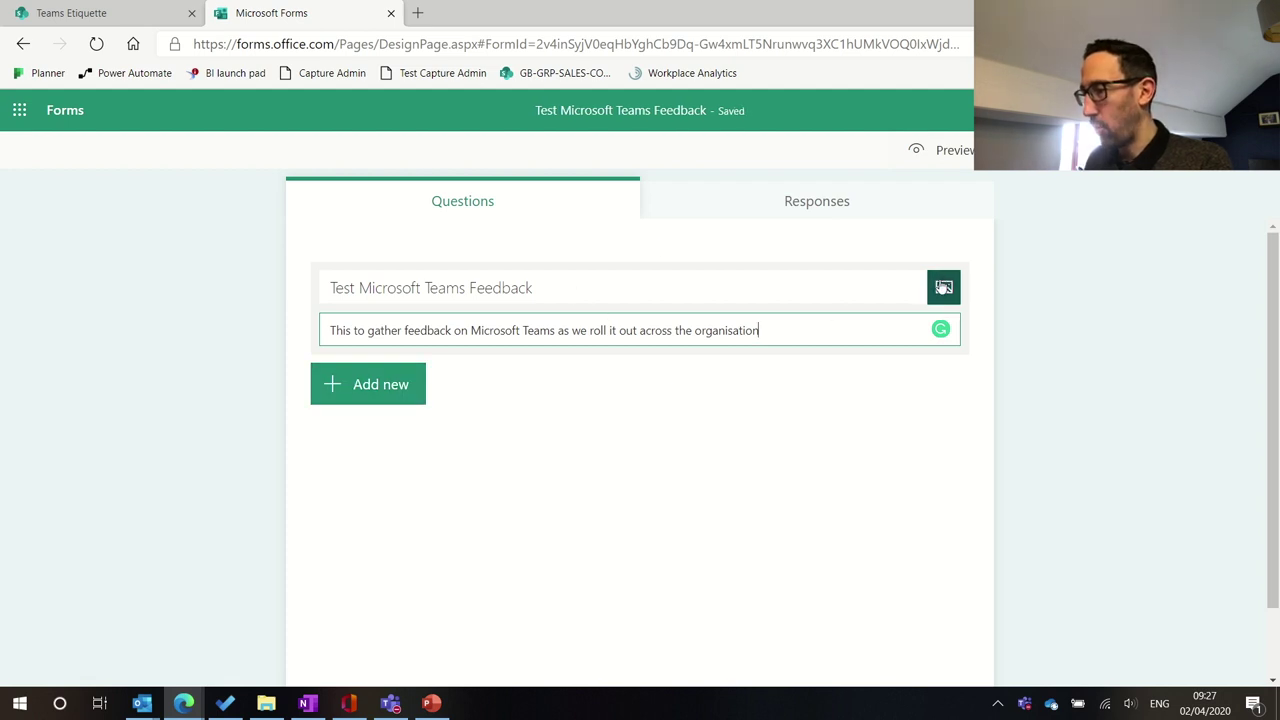
Start adding a picture to the form title and search Bing images for "microsoft teams".
left_click(942, 289)
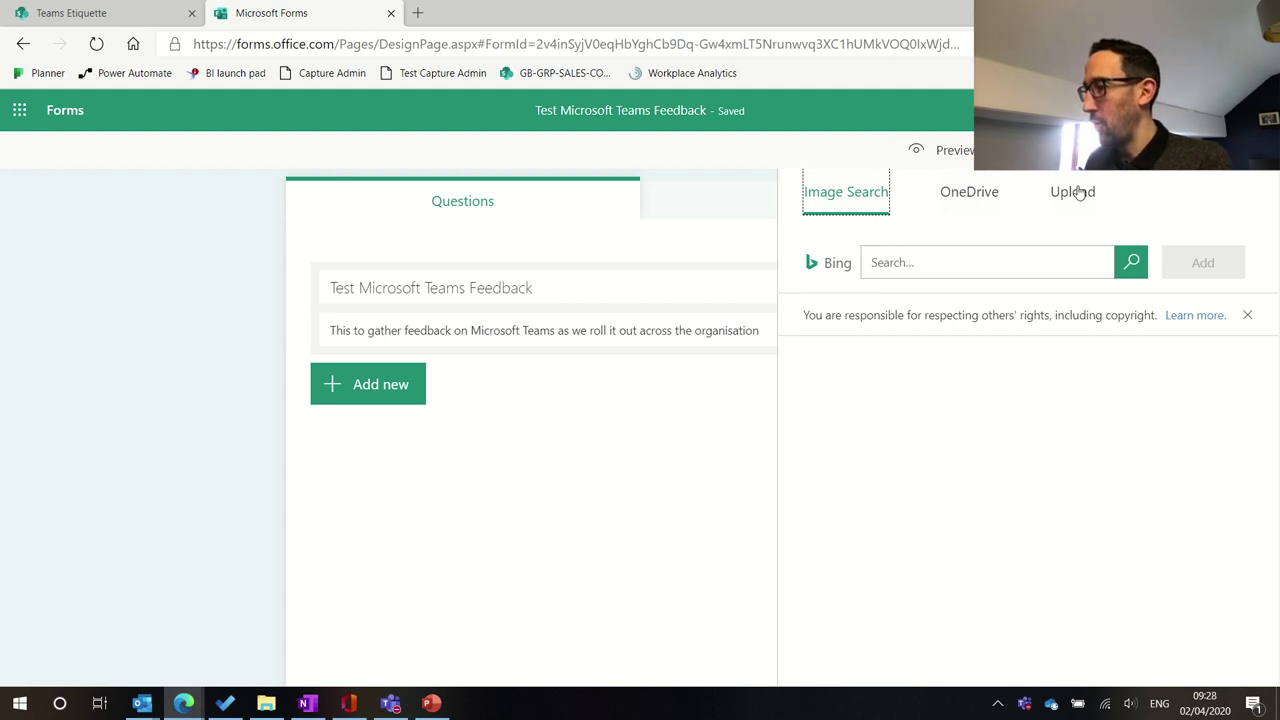
left_click(909, 263)
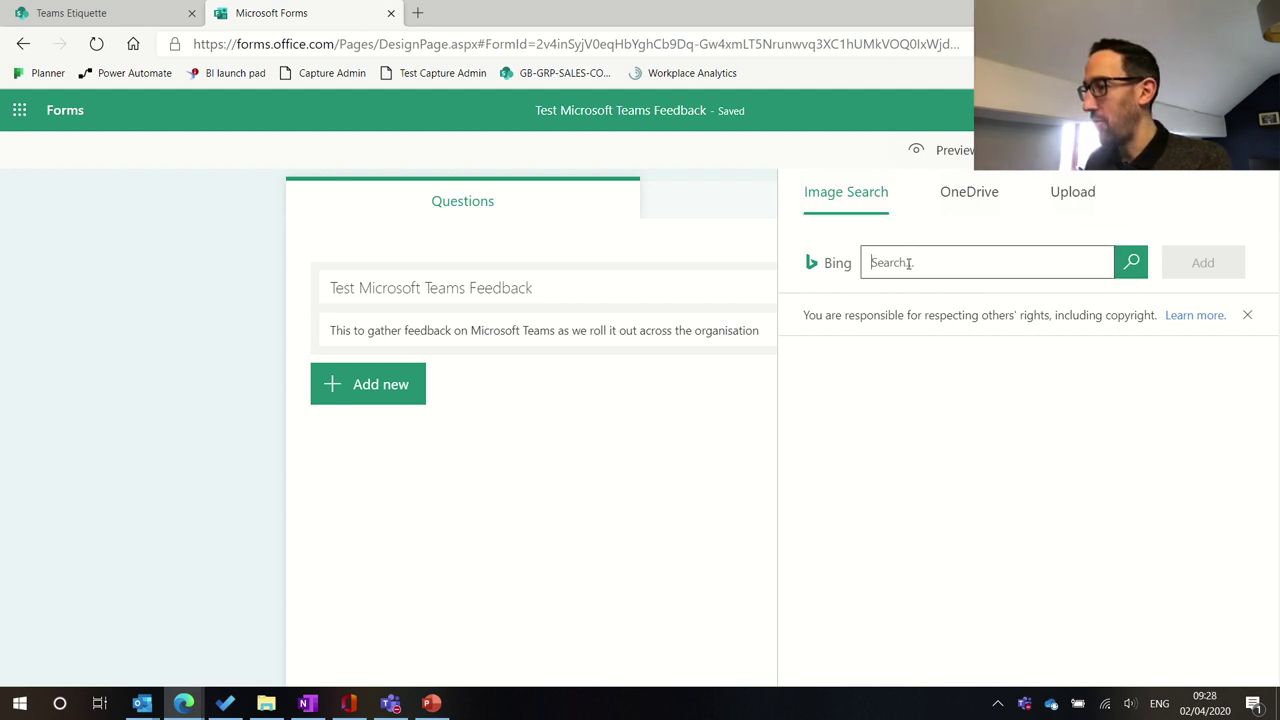
type("microsoft")
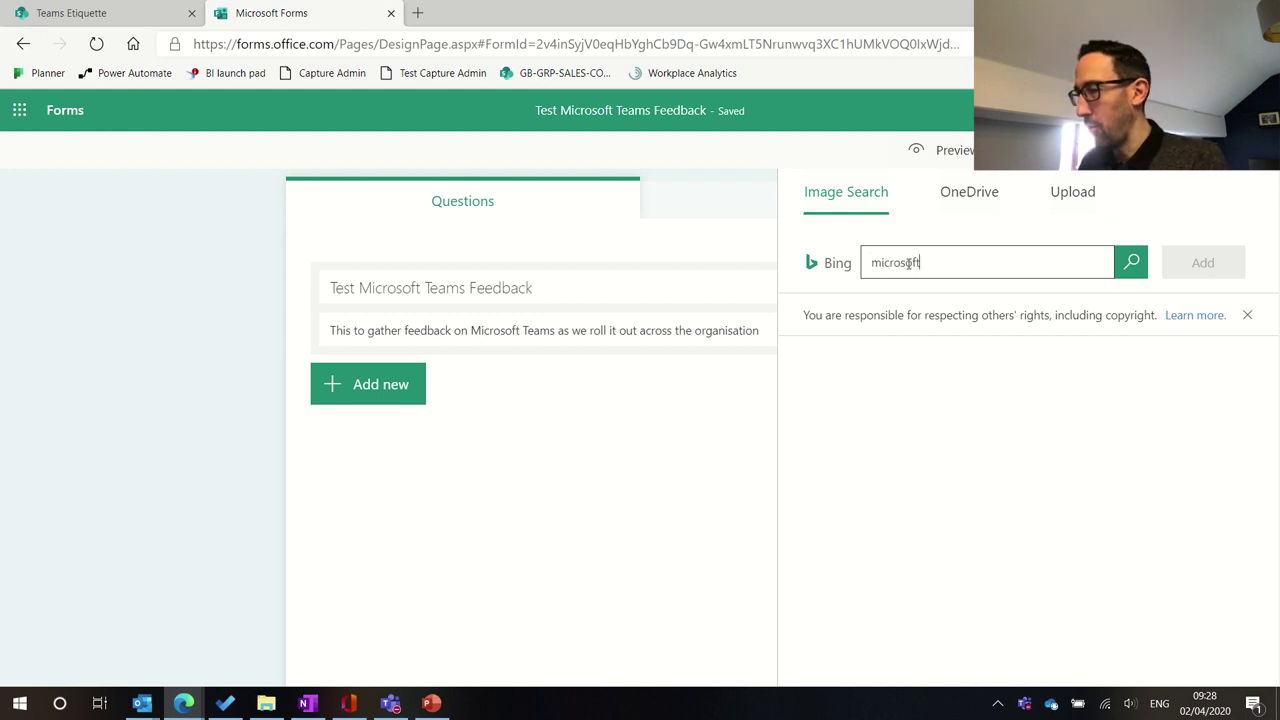
type(" teams")
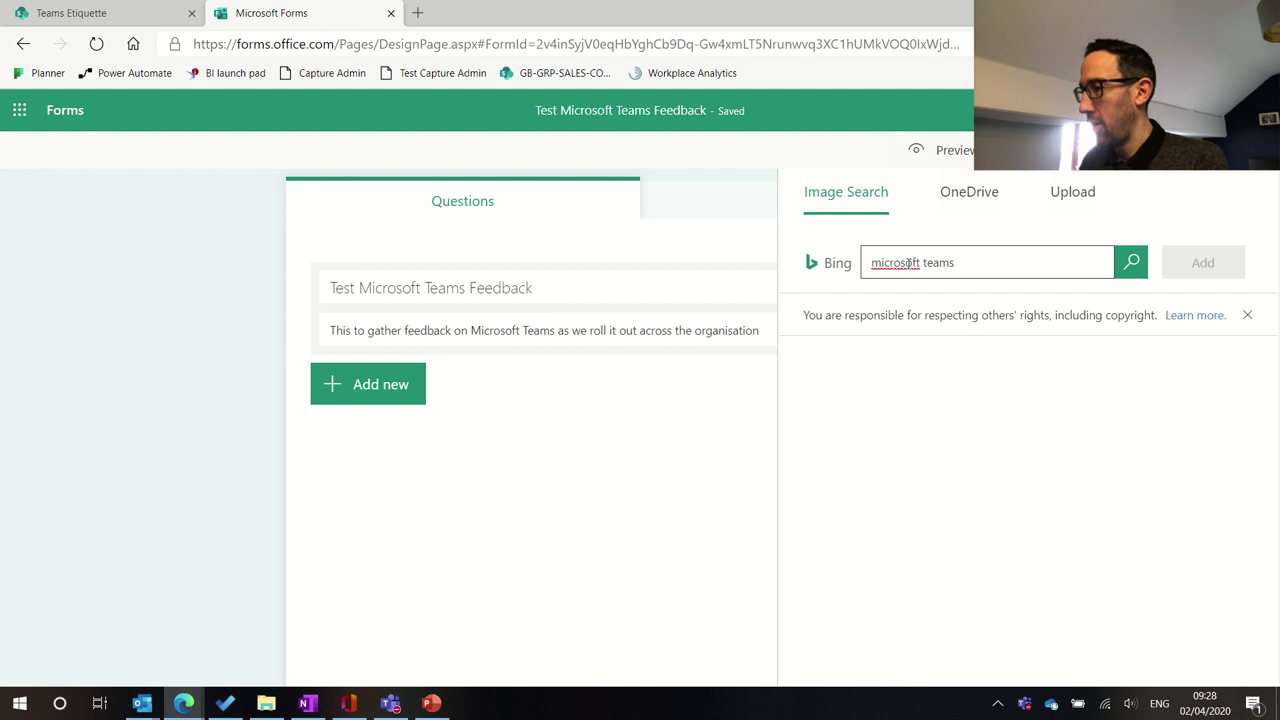
key("Return")
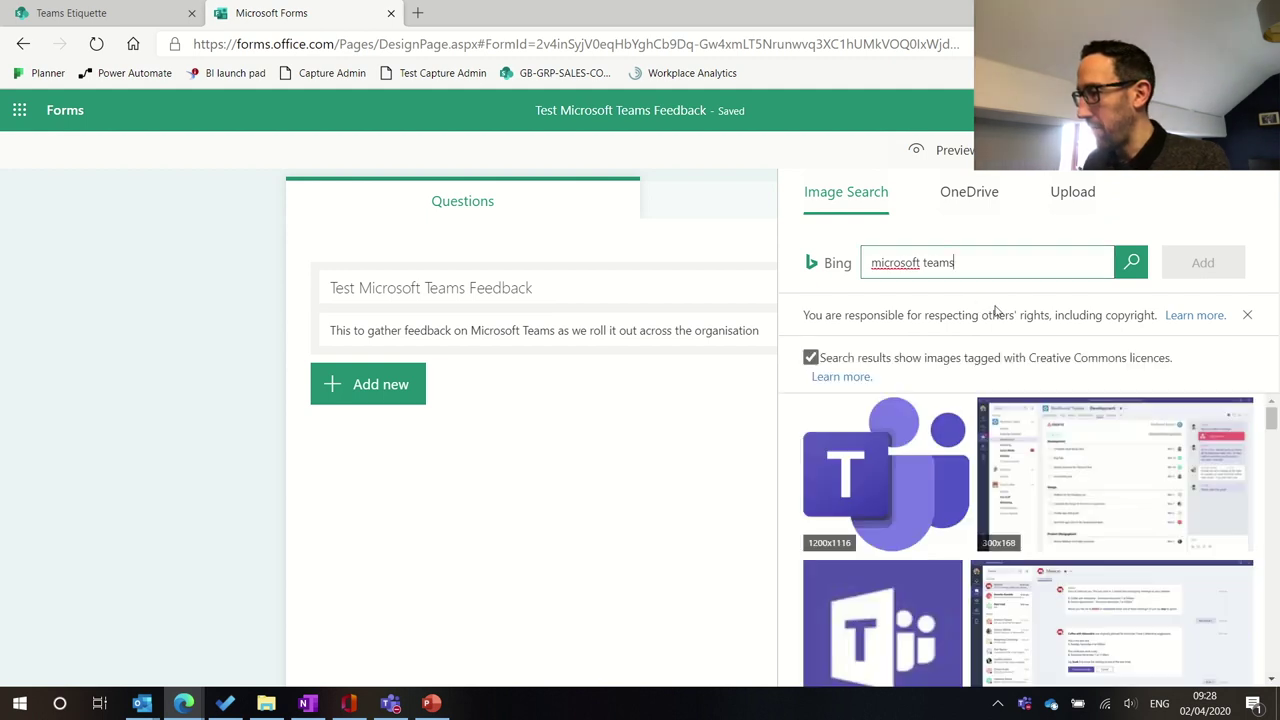
Add the 1024x683 purple Microsoft Teams banner with device screens from the image results to the form title.
scroll(1050, 473, "down", 5)
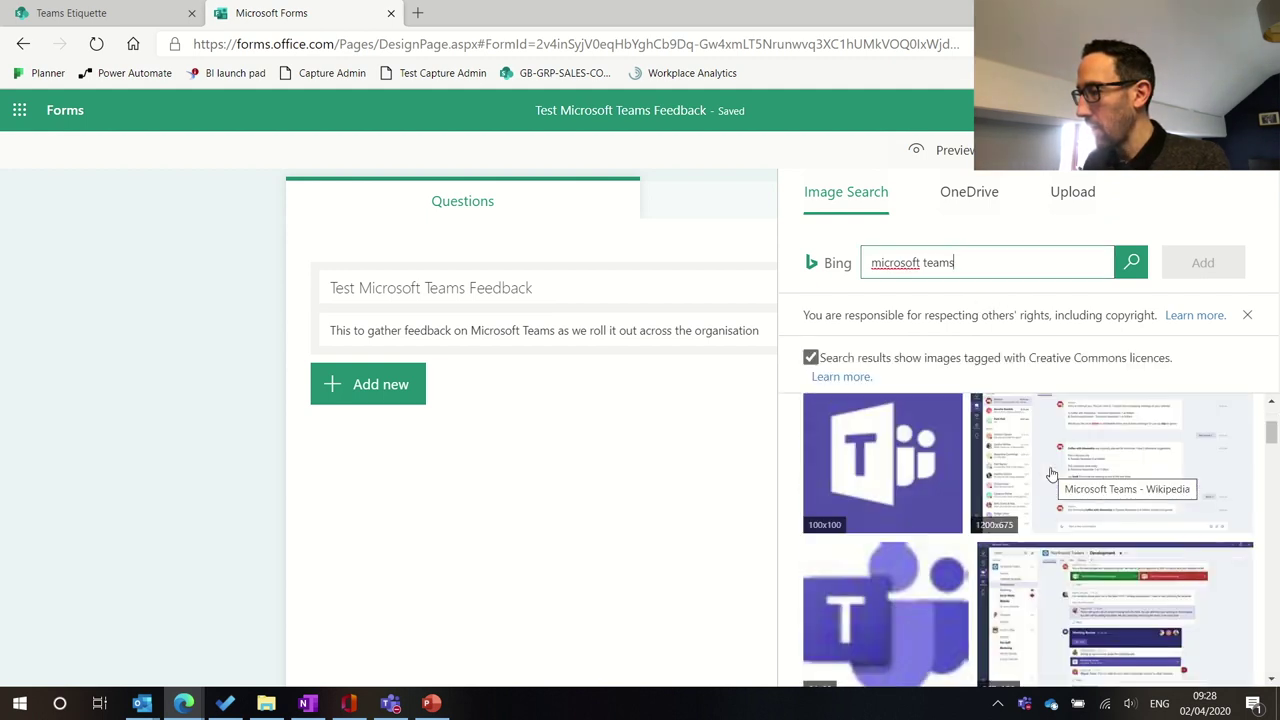
scroll(1050, 473, "down", 1)
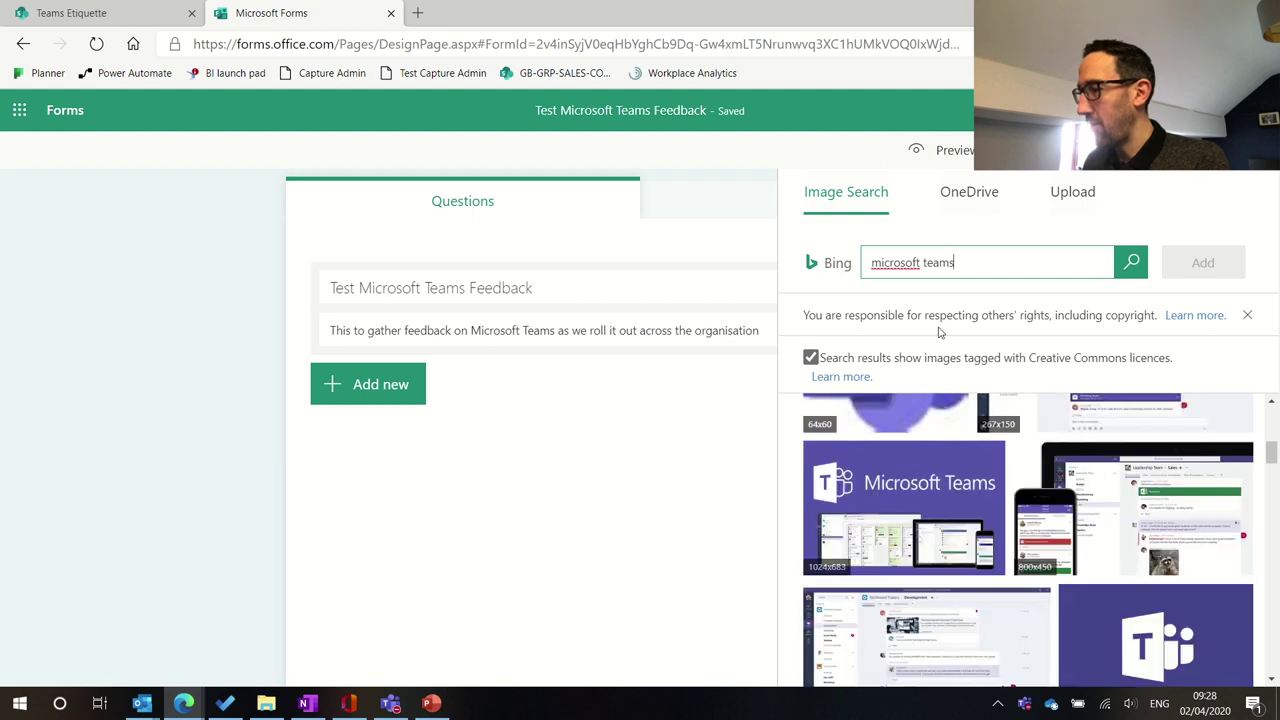
scroll(1062, 508, "down", 1)
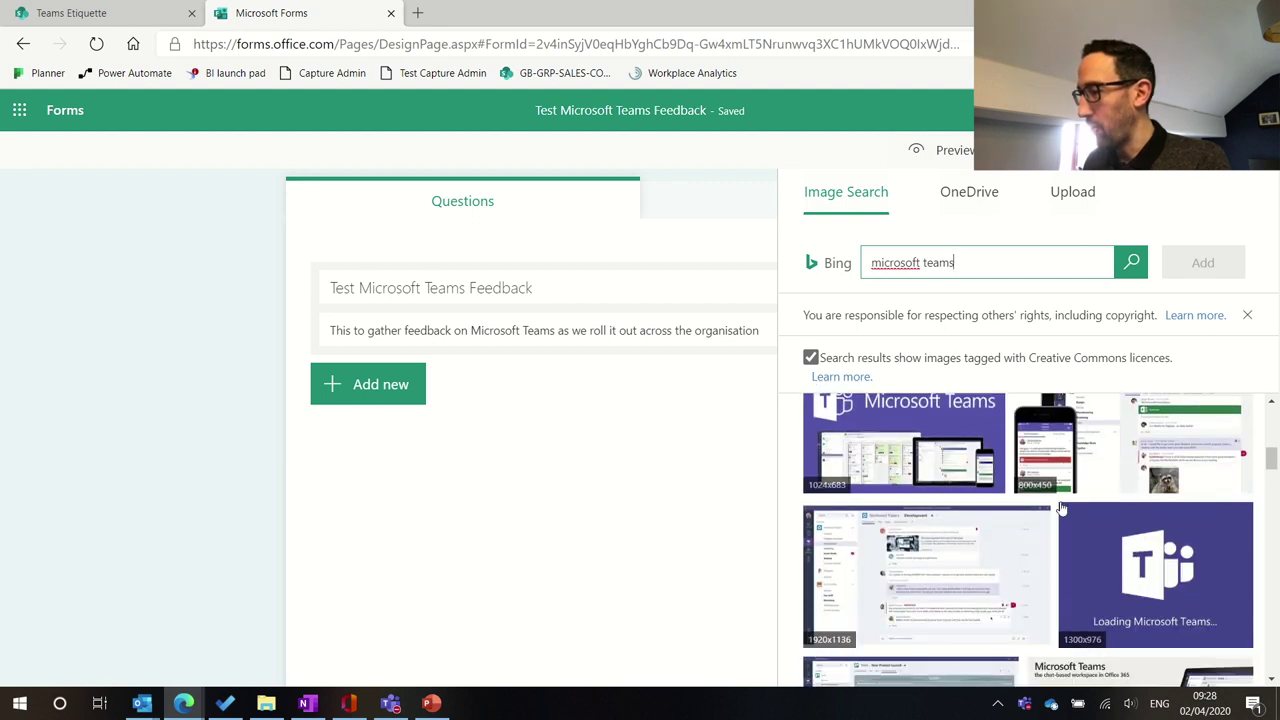
scroll(1062, 508, "up", 1)
scroll(1000, 500, "down", 1)
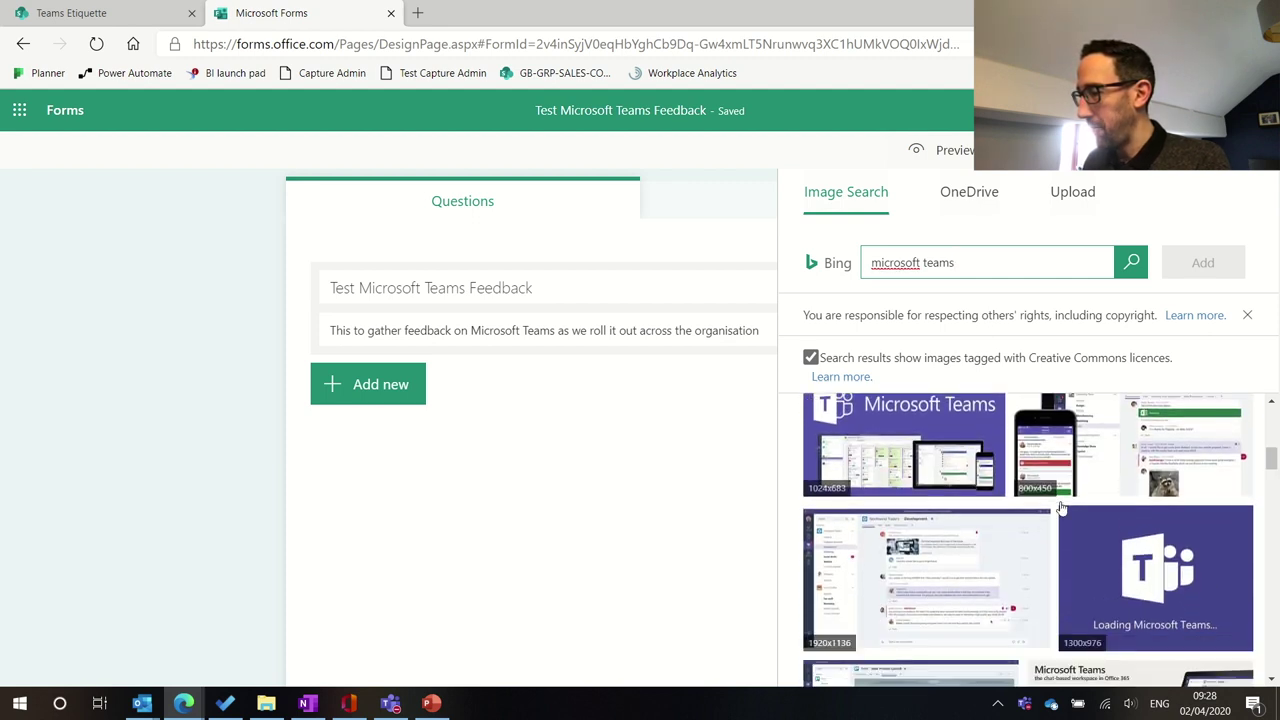
scroll(950, 490, "up", 1)
left_click(895, 484)
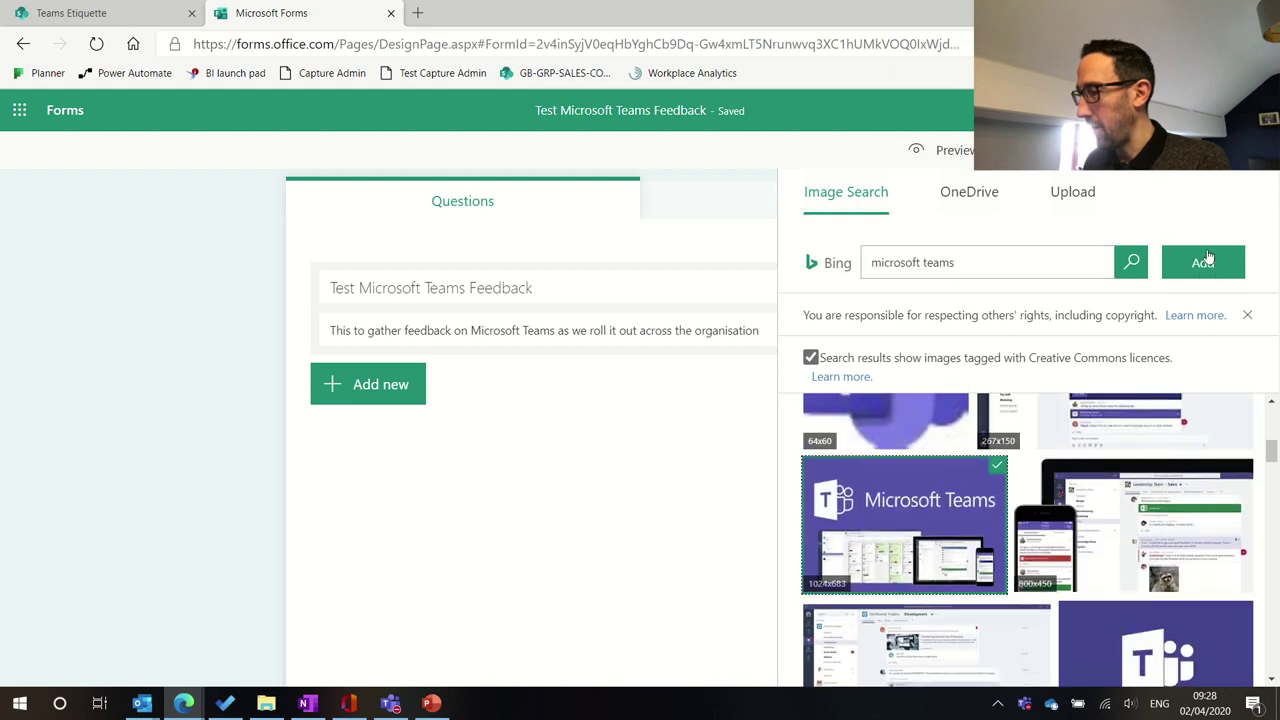
left_click(1188, 275)
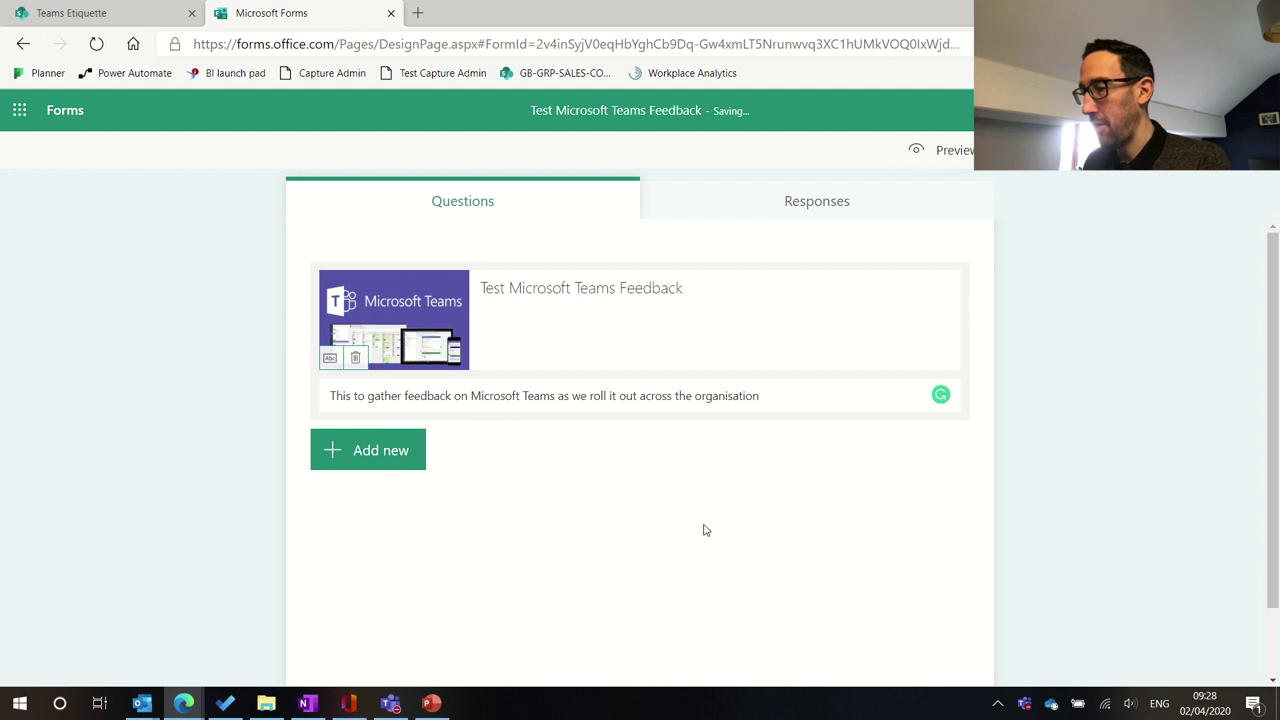
Add a text question, a rating question and a date question to the form, leaving their default wording.
scroll(534, 412, "down", 1)
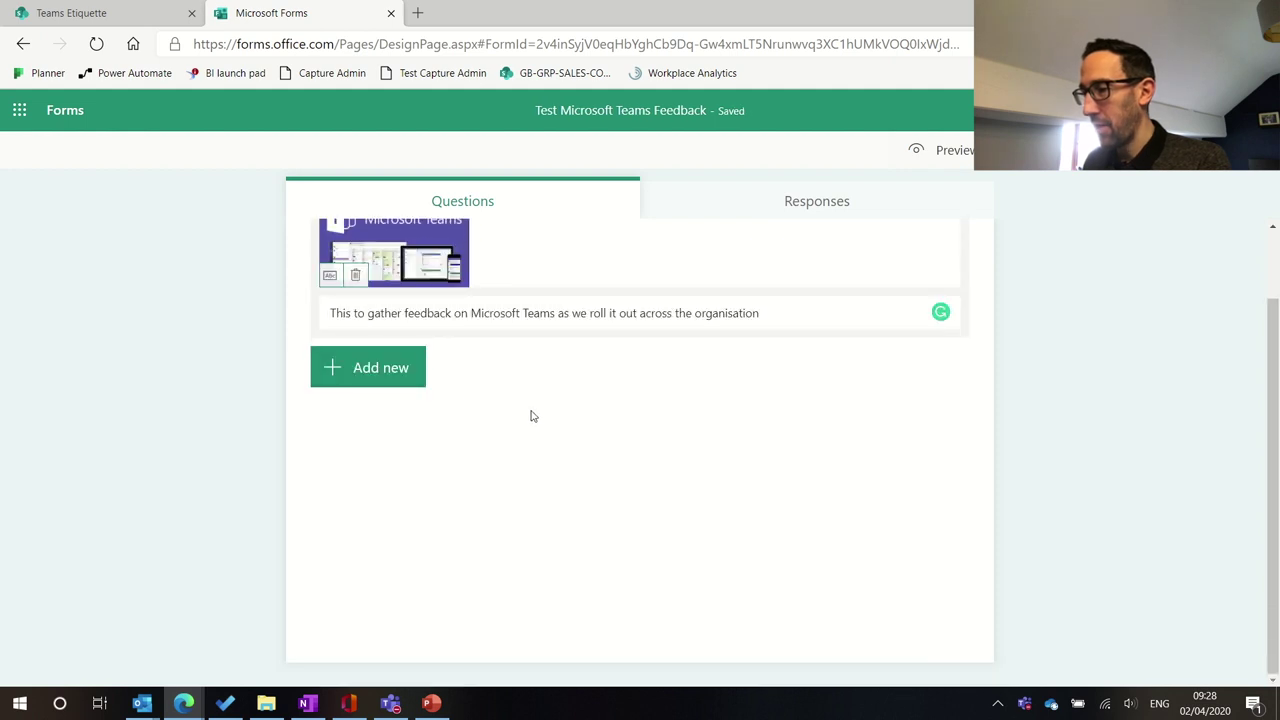
left_click(382, 372)
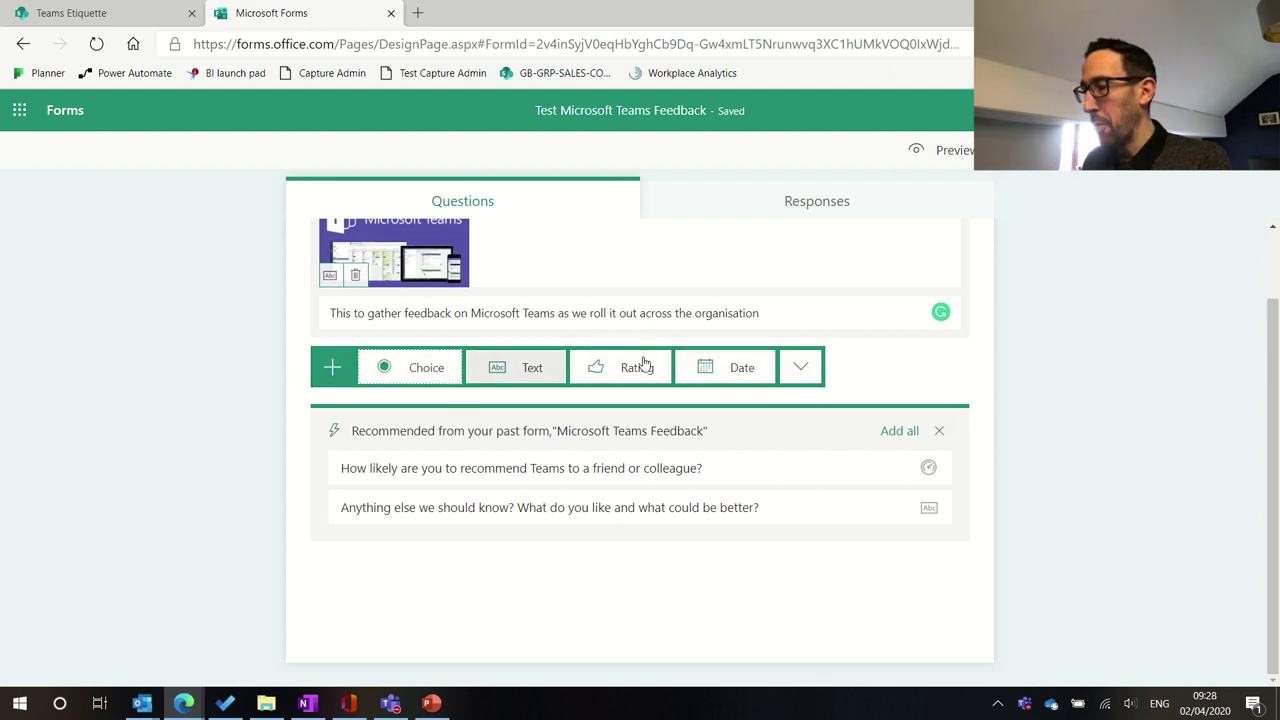
left_click(502, 368)
left_click(402, 560)
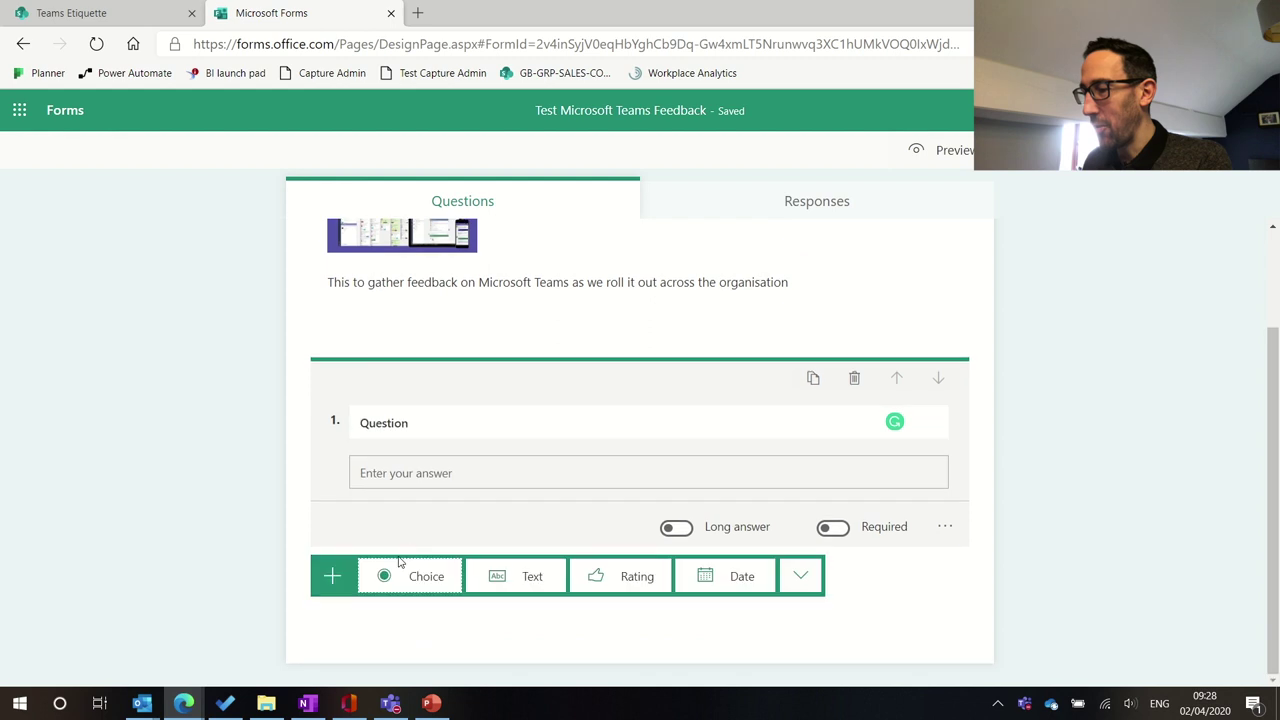
left_click(602, 576)
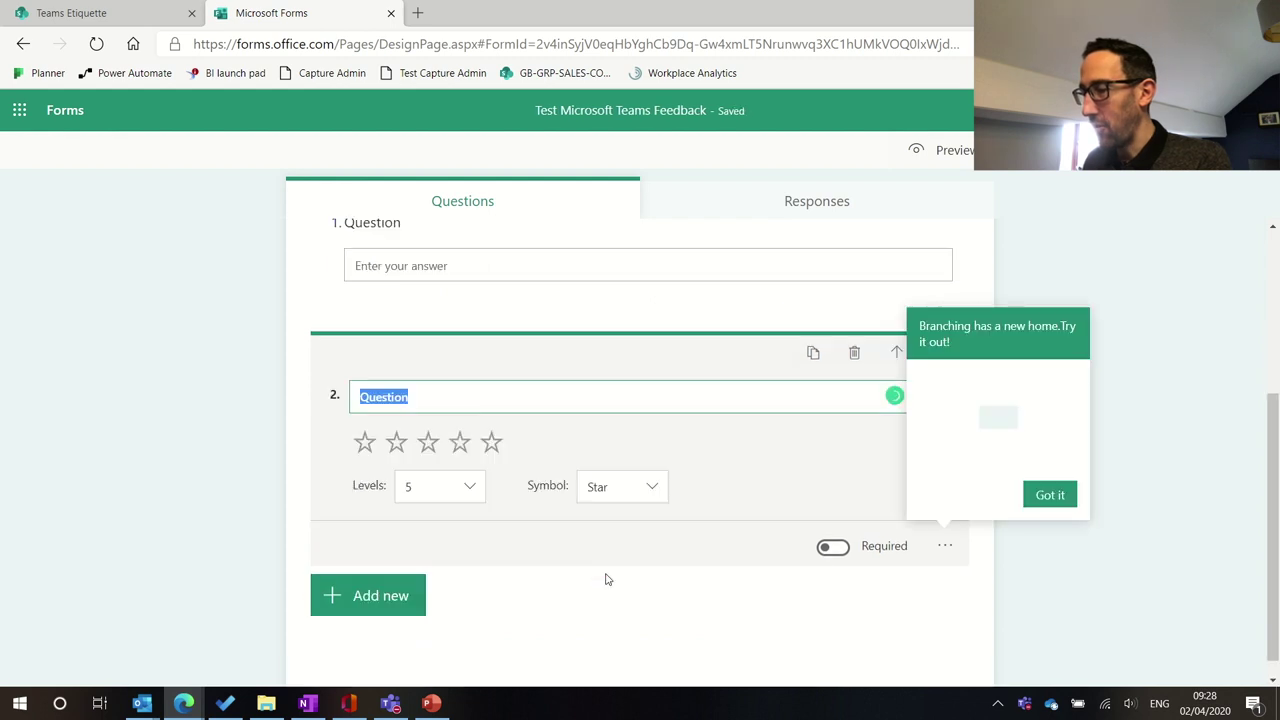
left_click(368, 597)
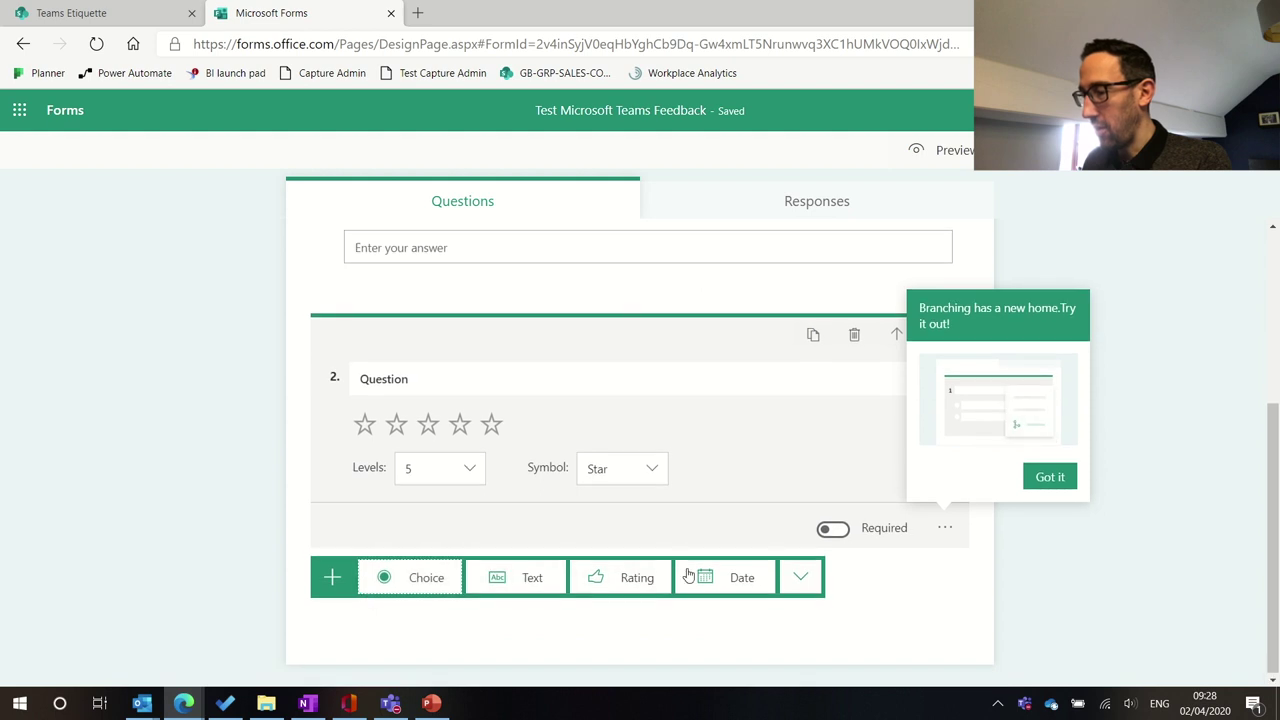
left_click(712, 578)
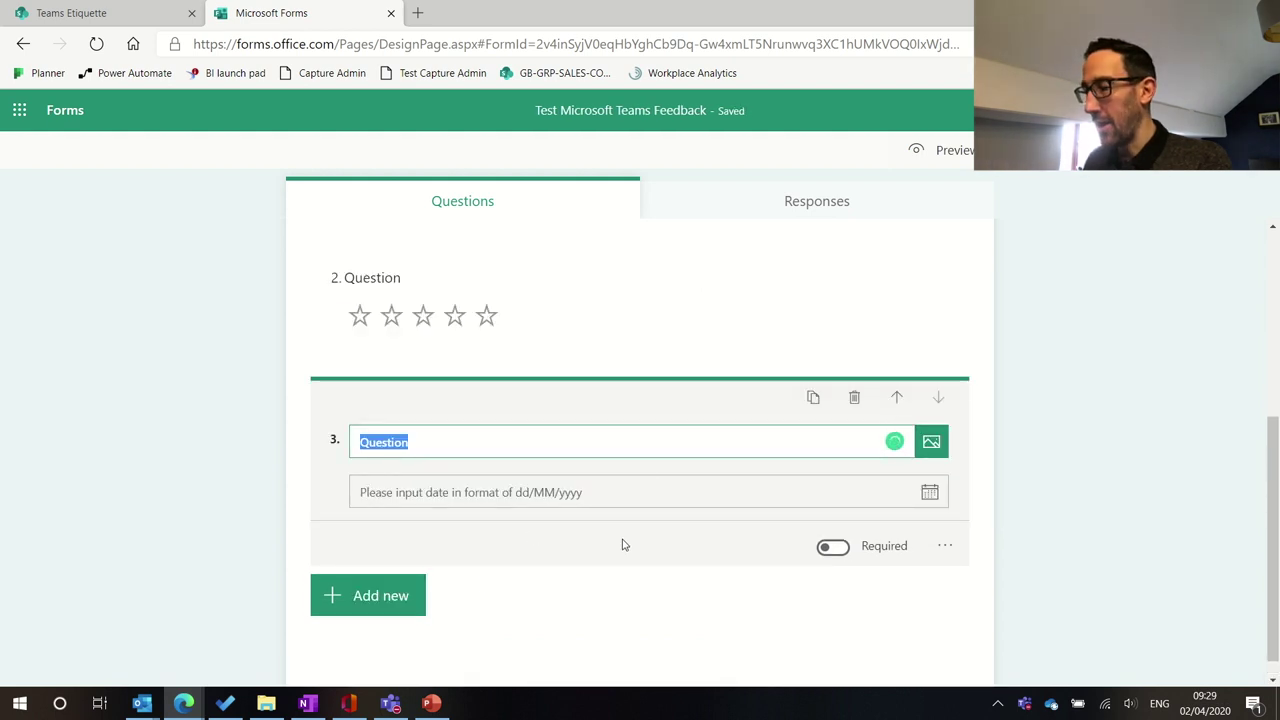
Add a Likert question with its default statements and options below the date question.
left_click(388, 576)
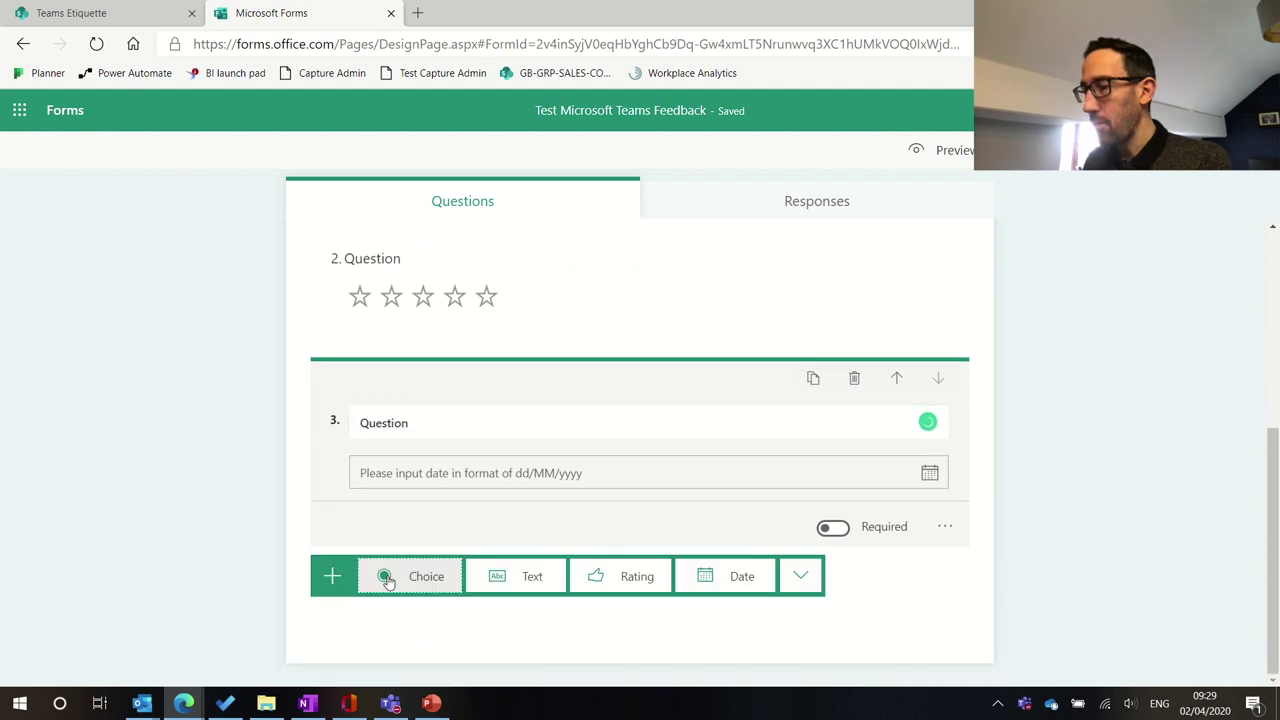
left_click(801, 576)
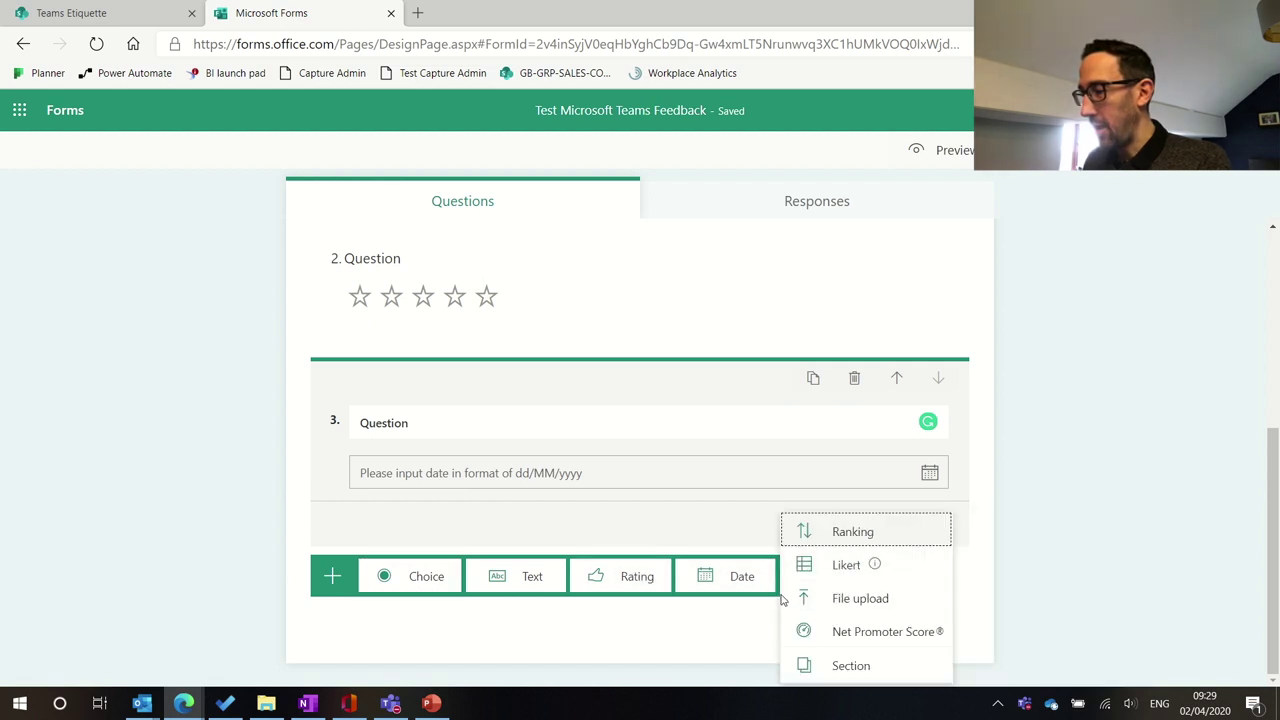
mouse_move(861, 573)
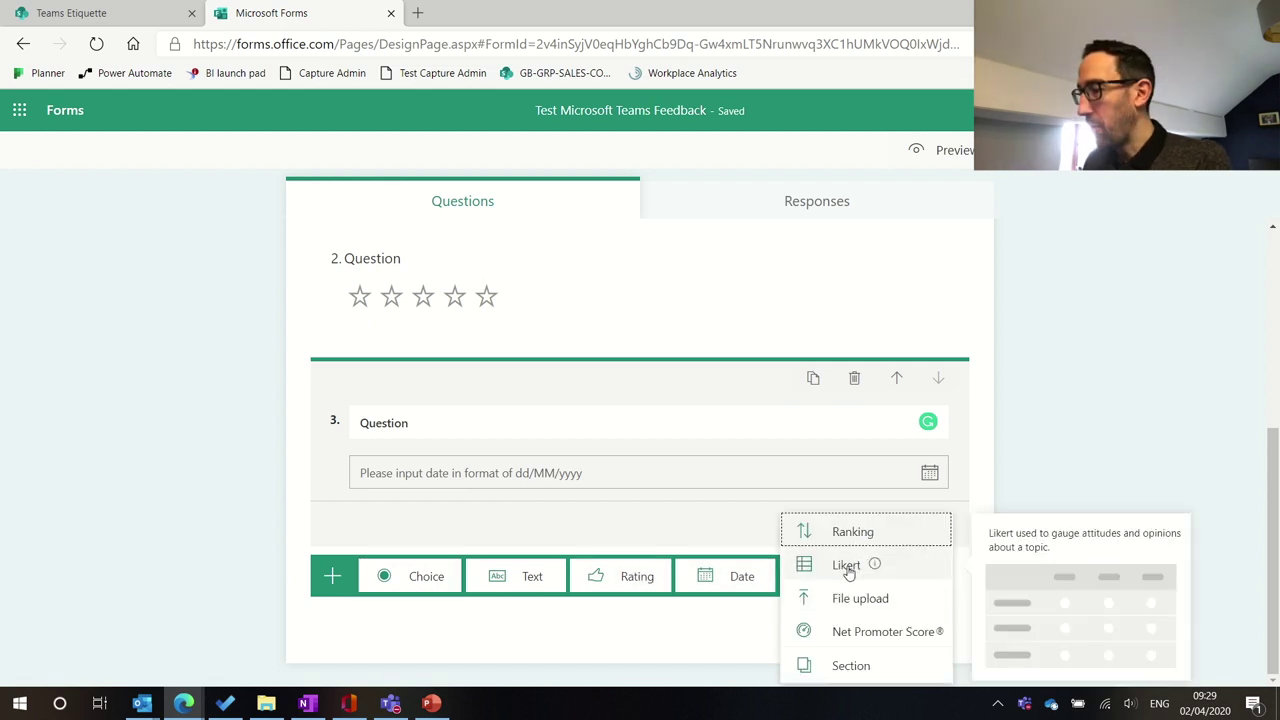
left_click(852, 570)
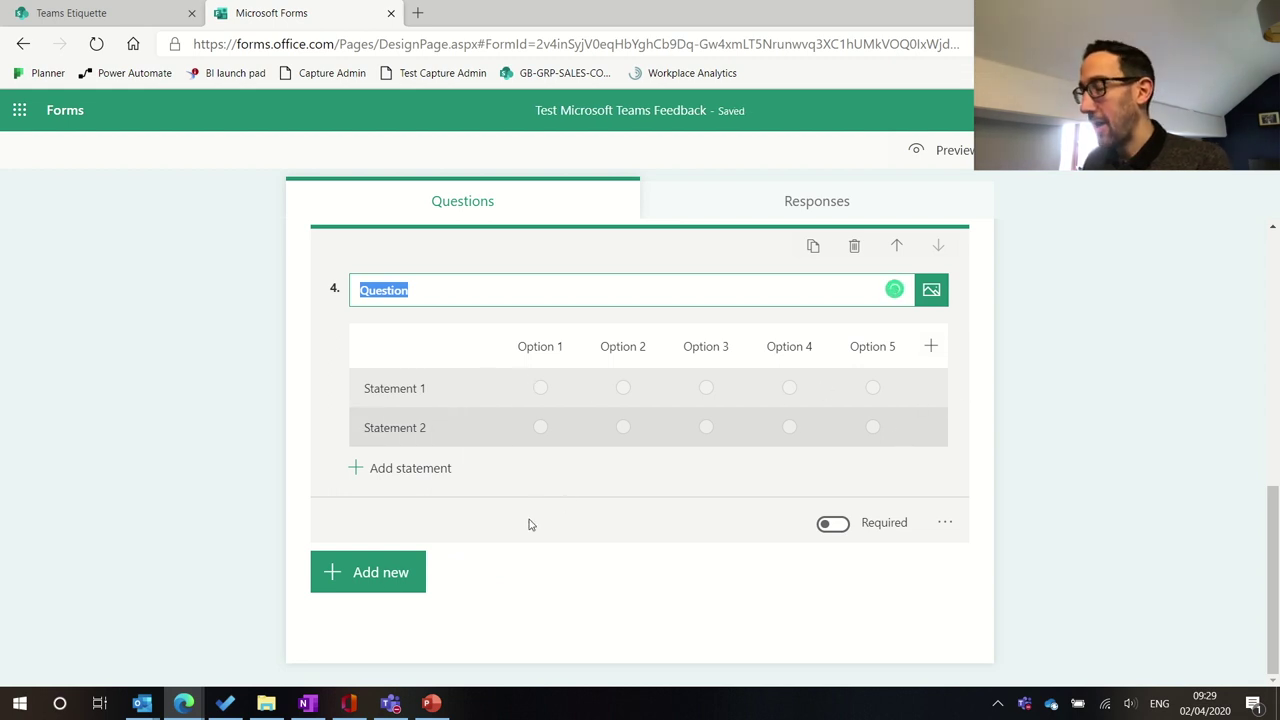
Add a Net Promoter Score question below the Likert question and look back over the questions above it.
left_click(384, 584)
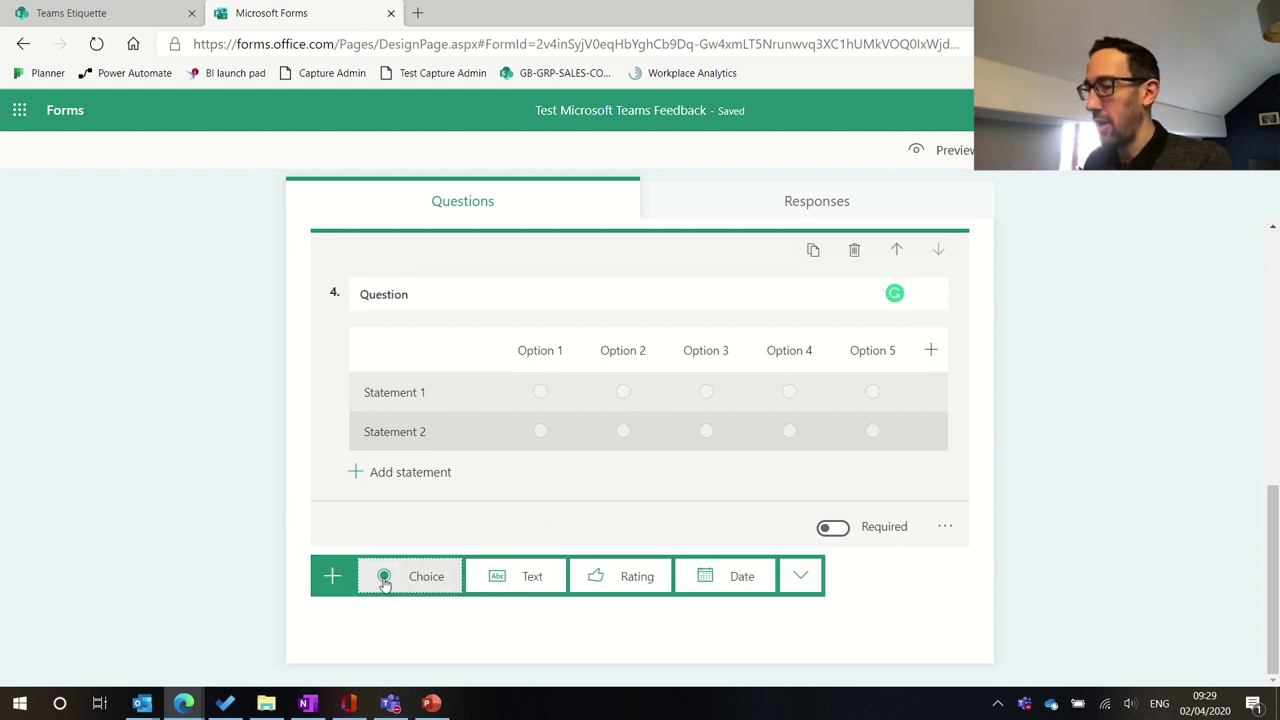
left_click(801, 576)
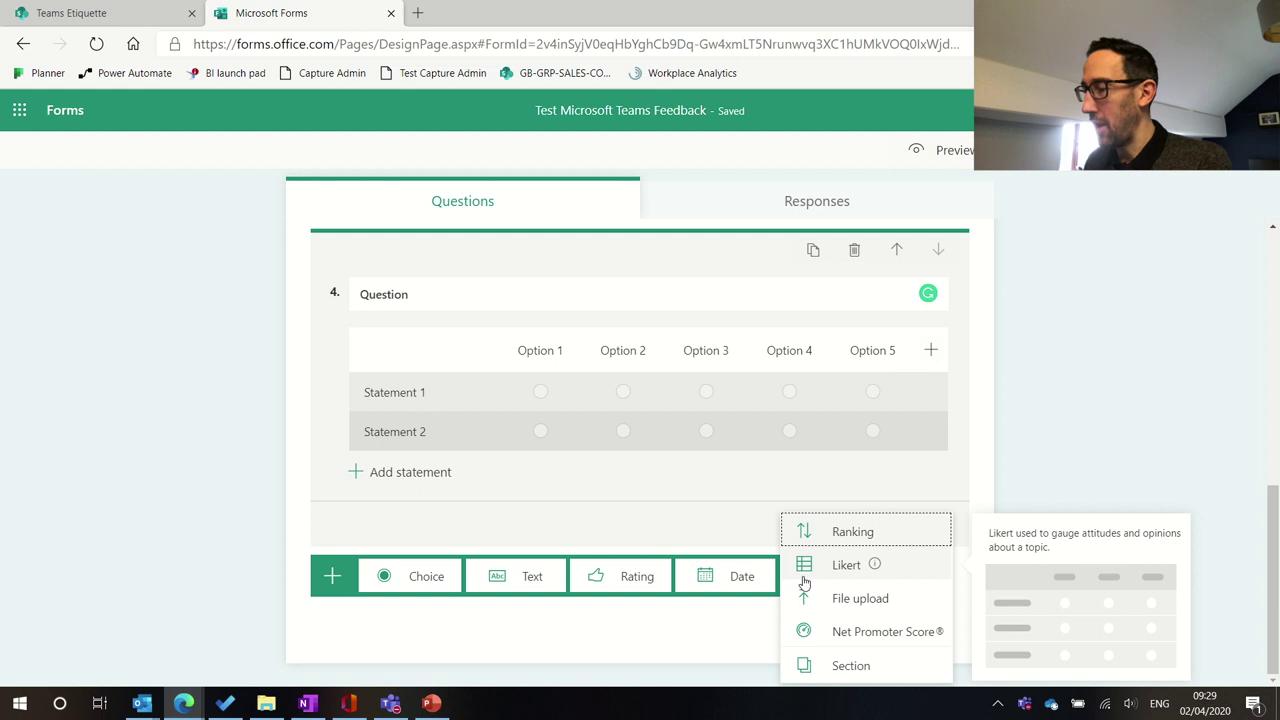
left_click(856, 633)
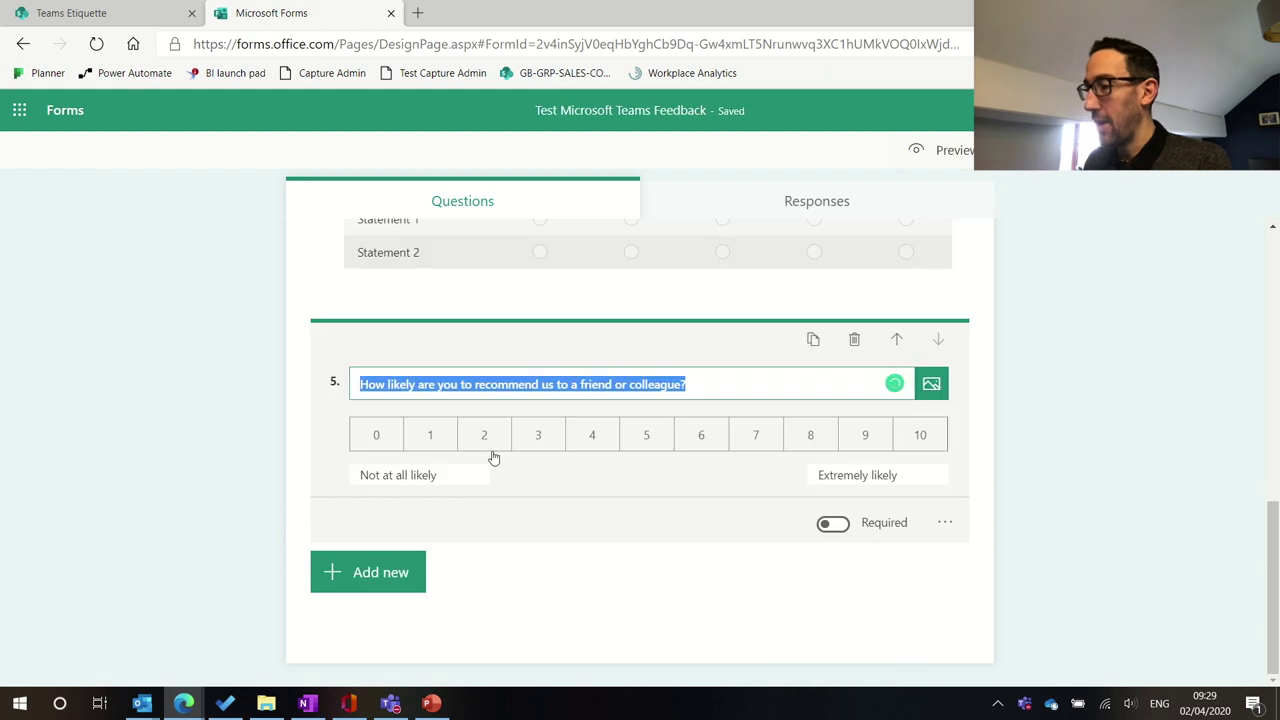
scroll(627, 426, "up", 2)
scroll(627, 426, "up", 3)
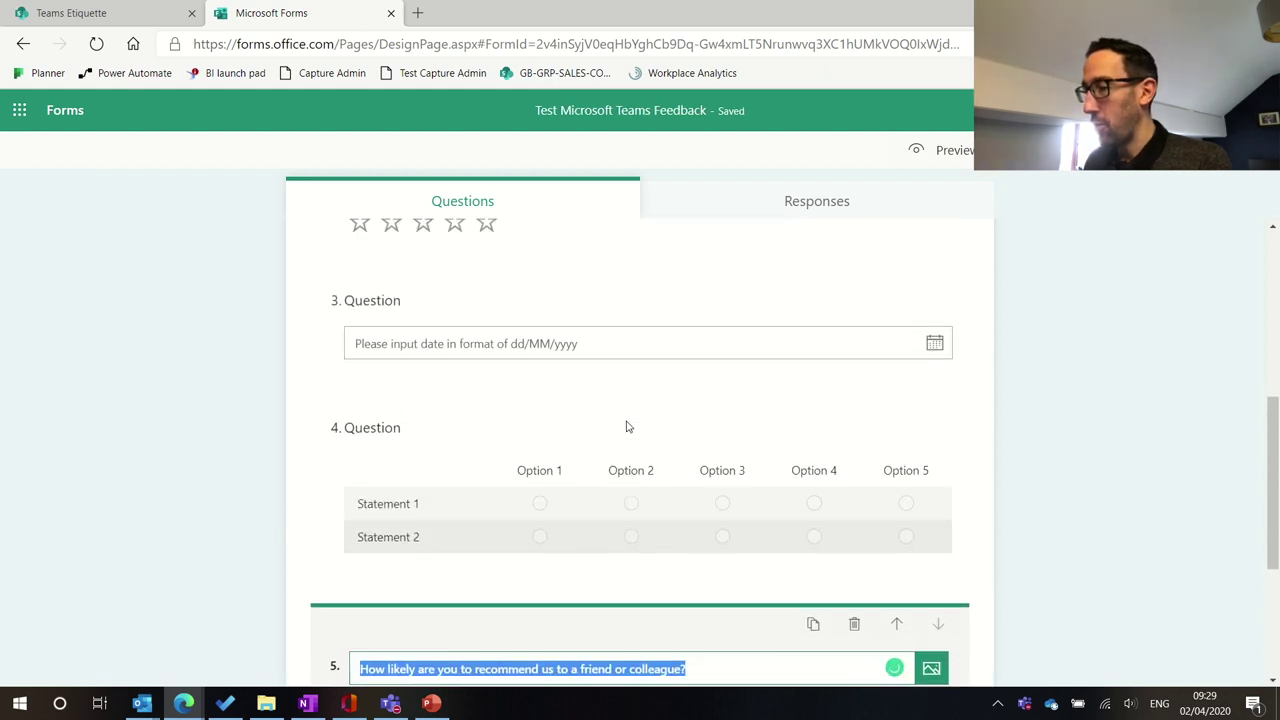
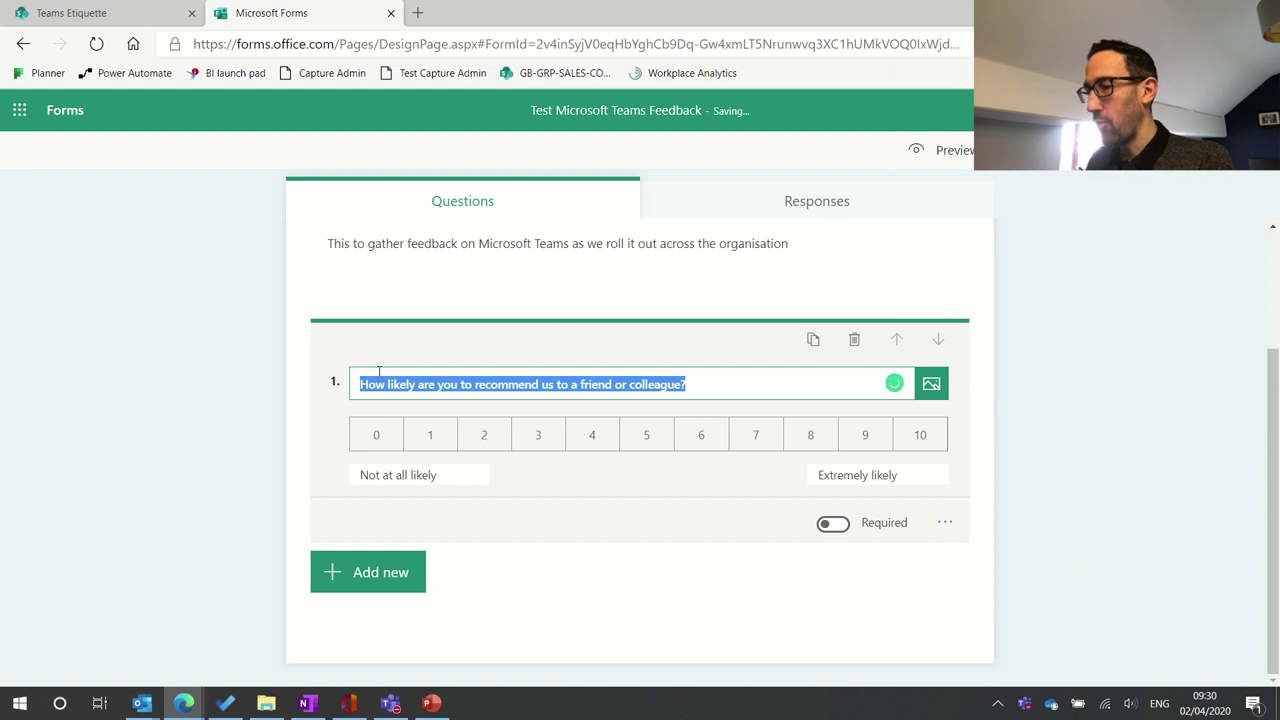
Reword the Net Promoter Score question as "How likely are you to recommend Teams to a colleague?" and make it required.
double_click(592, 384)
key("BackSpace")
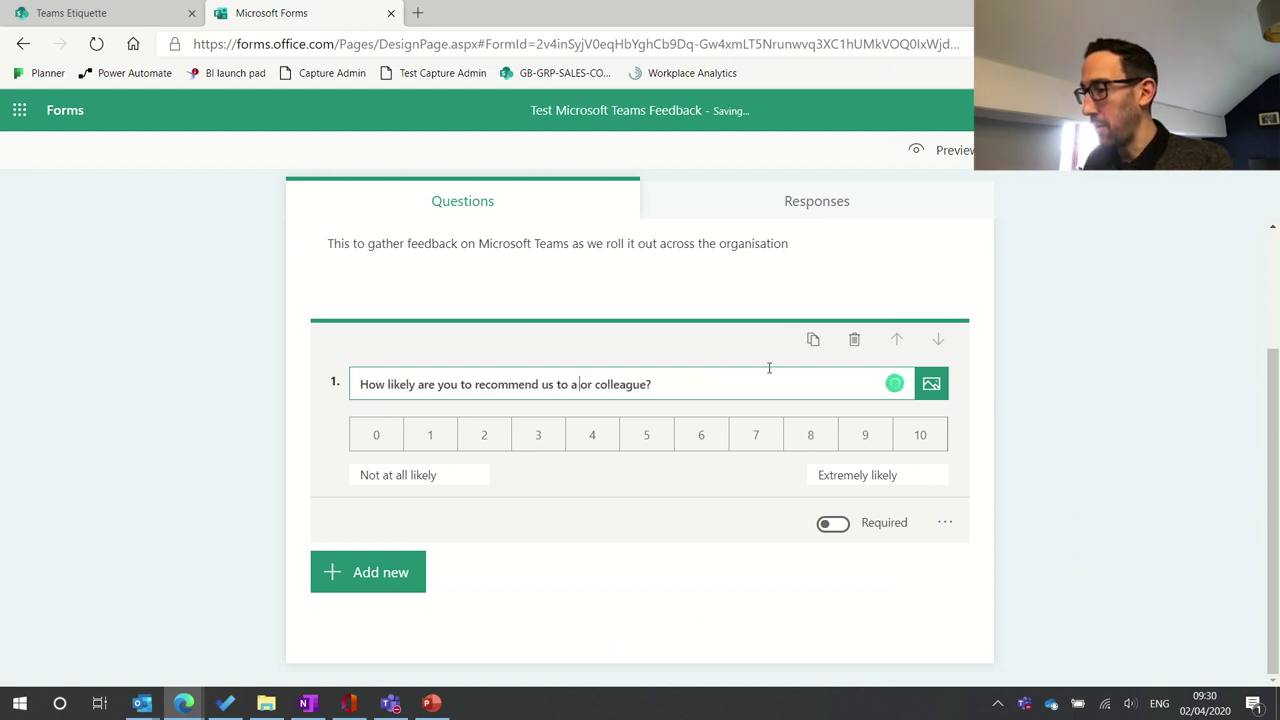
key("Delete")
key("Delete")
key("Delete")
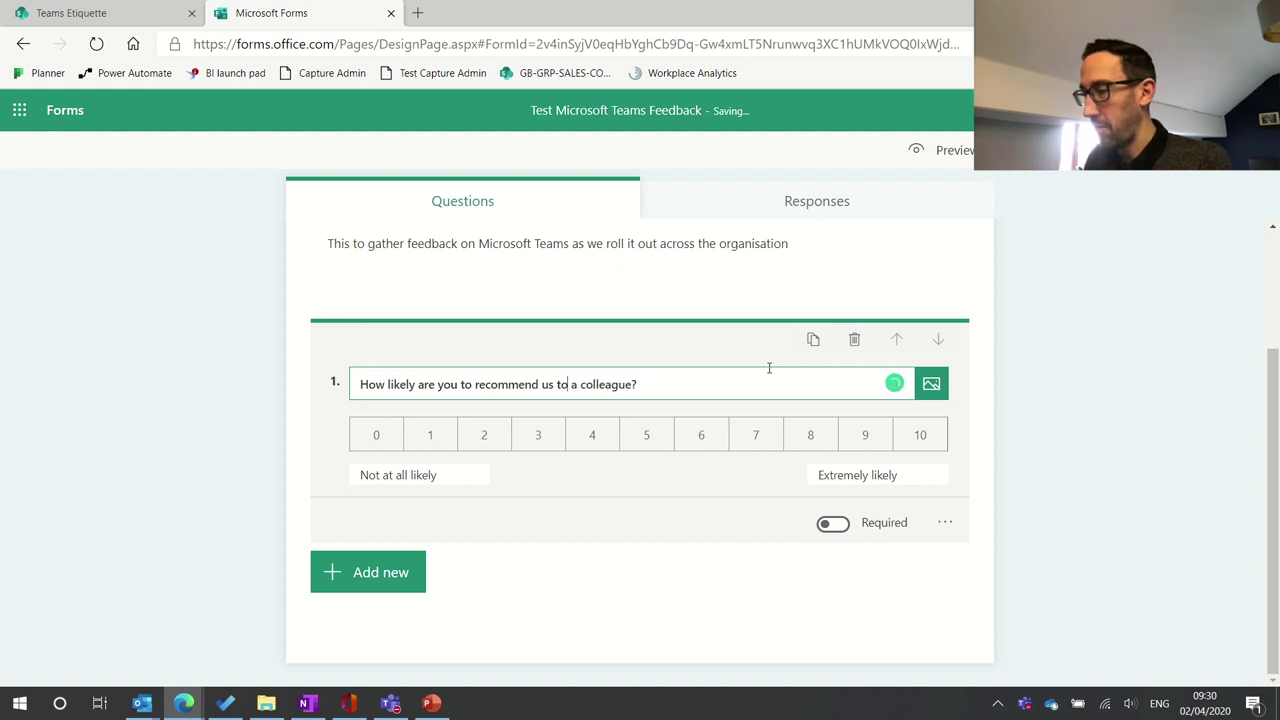
key("shift+Left")
type("Teams")
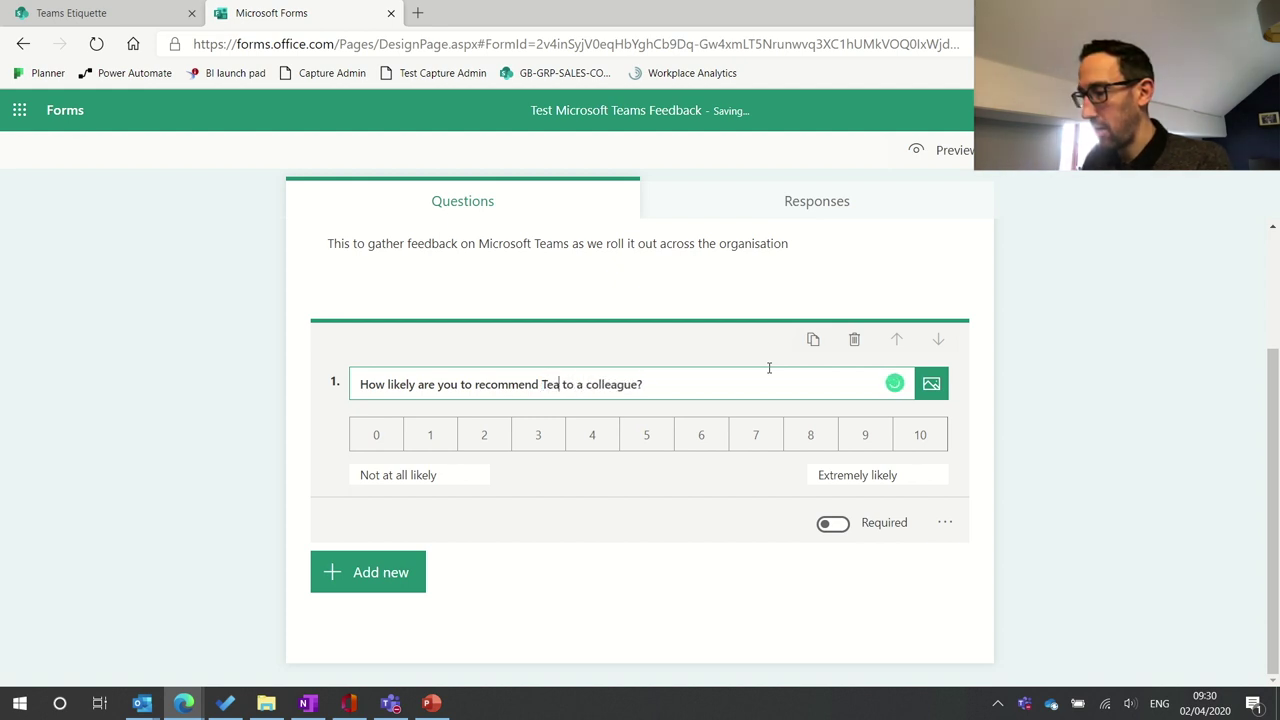
left_click(836, 525)
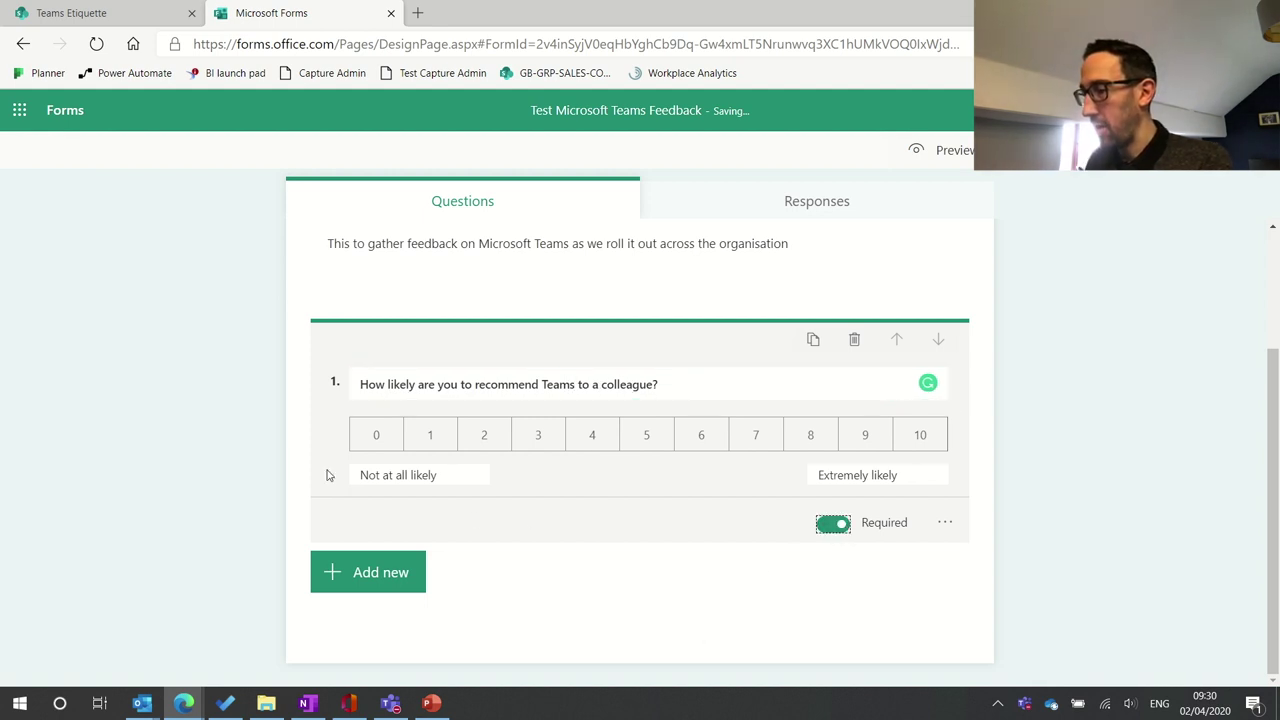
Look at the video URL option for adding media to the recommendation question and return to the media choices.
left_click(614, 386)
scroll(614, 391, "up", 2)
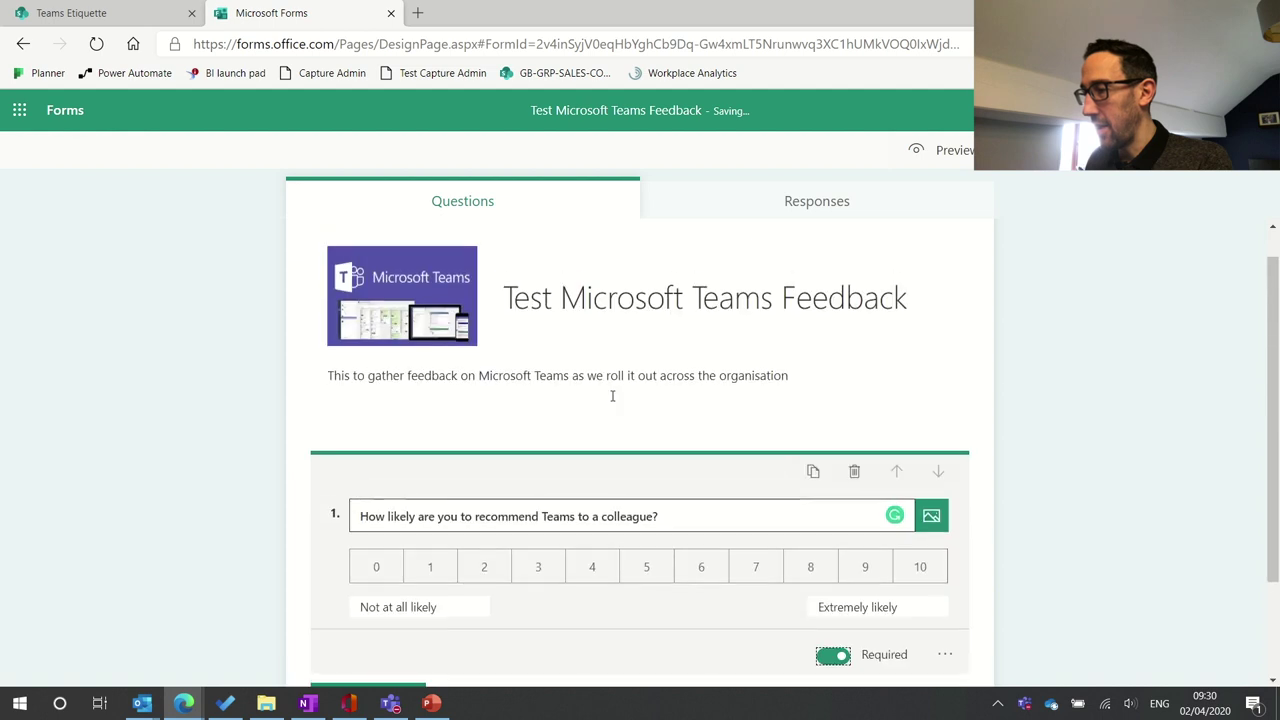
scroll(614, 397, "down", 2)
scroll(708, 505, "up", 1)
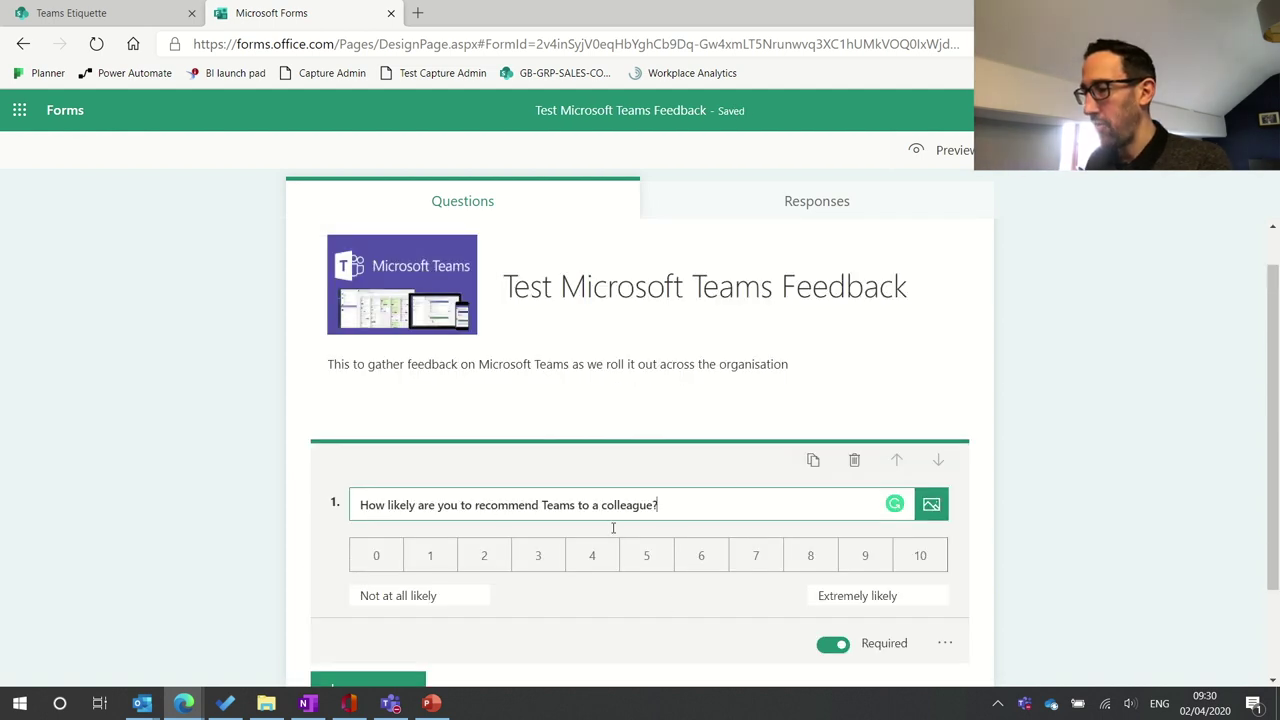
left_click(930, 512)
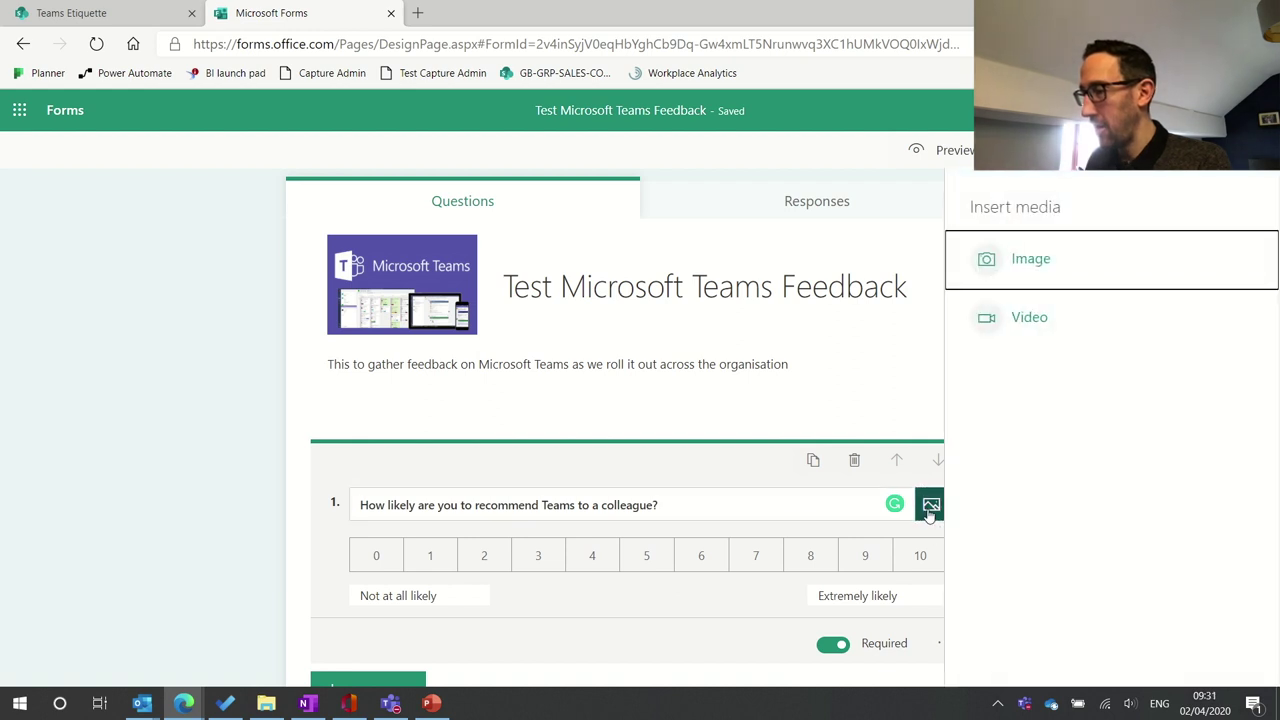
left_click(1029, 317)
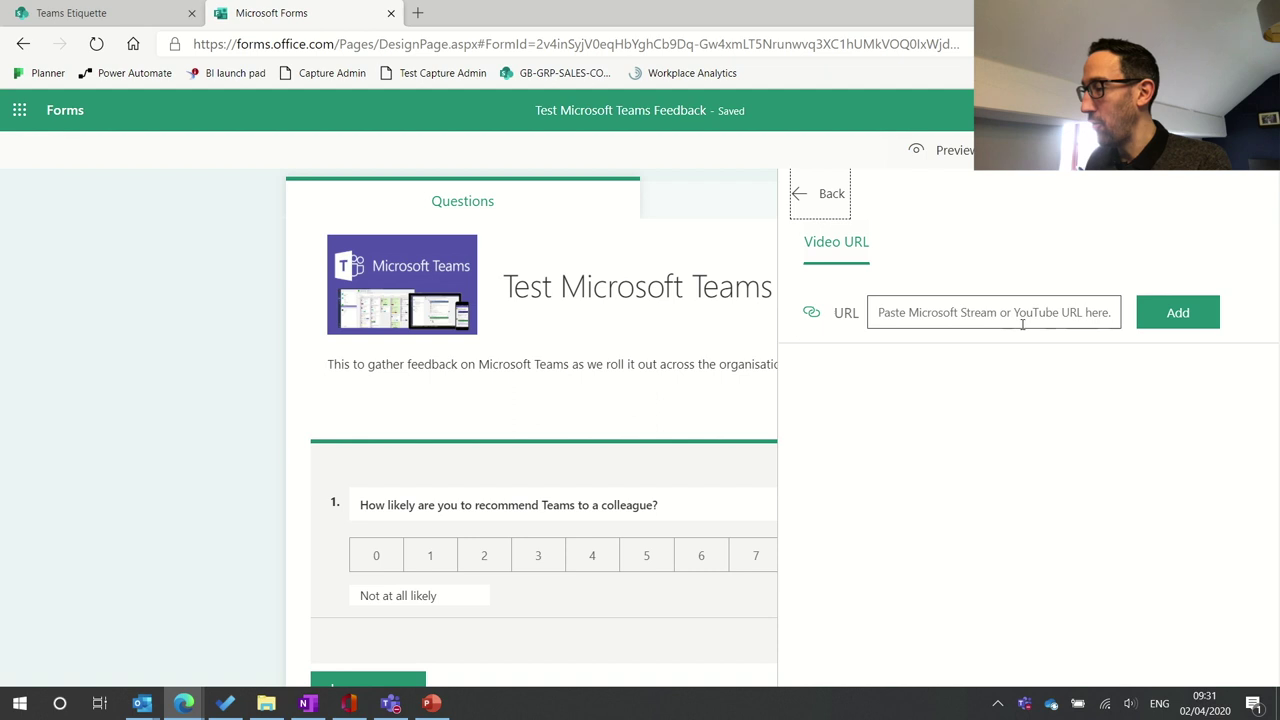
left_click(808, 196)
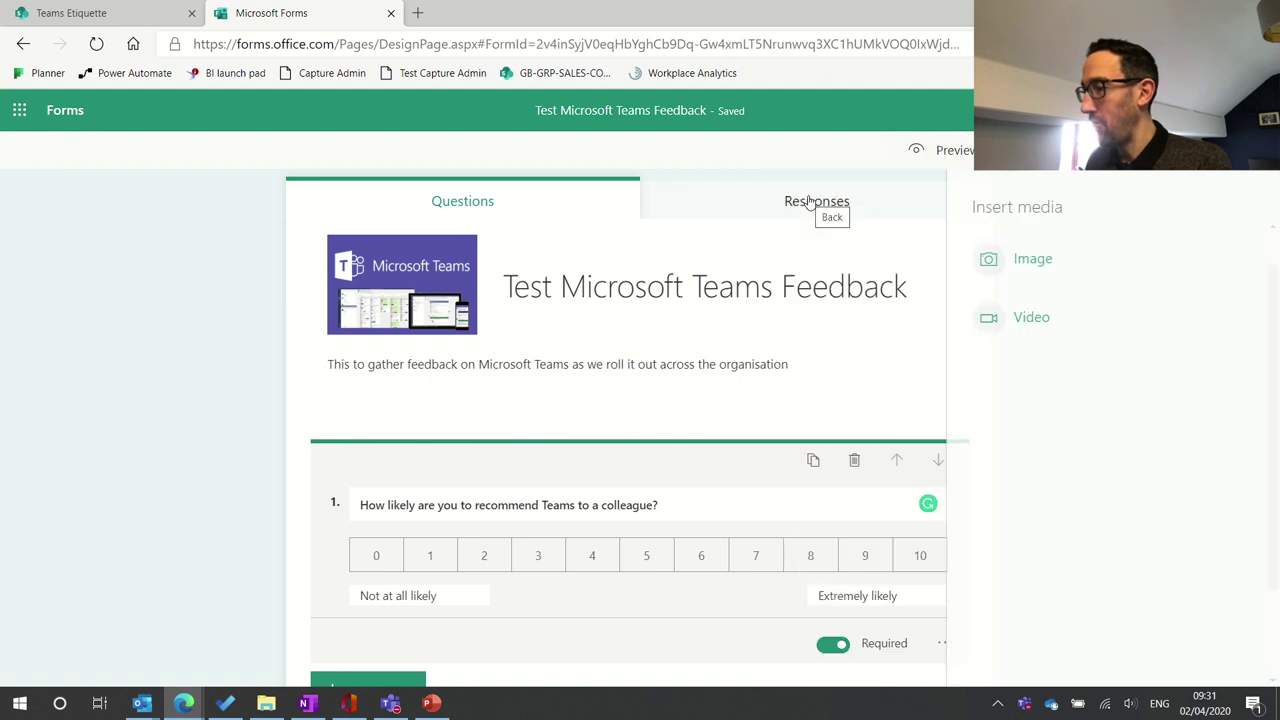
Add the 720x411 image of Teams on a tablet and phone to the recommendation question from the "microsoft teams" image search.
left_click(1028, 268)
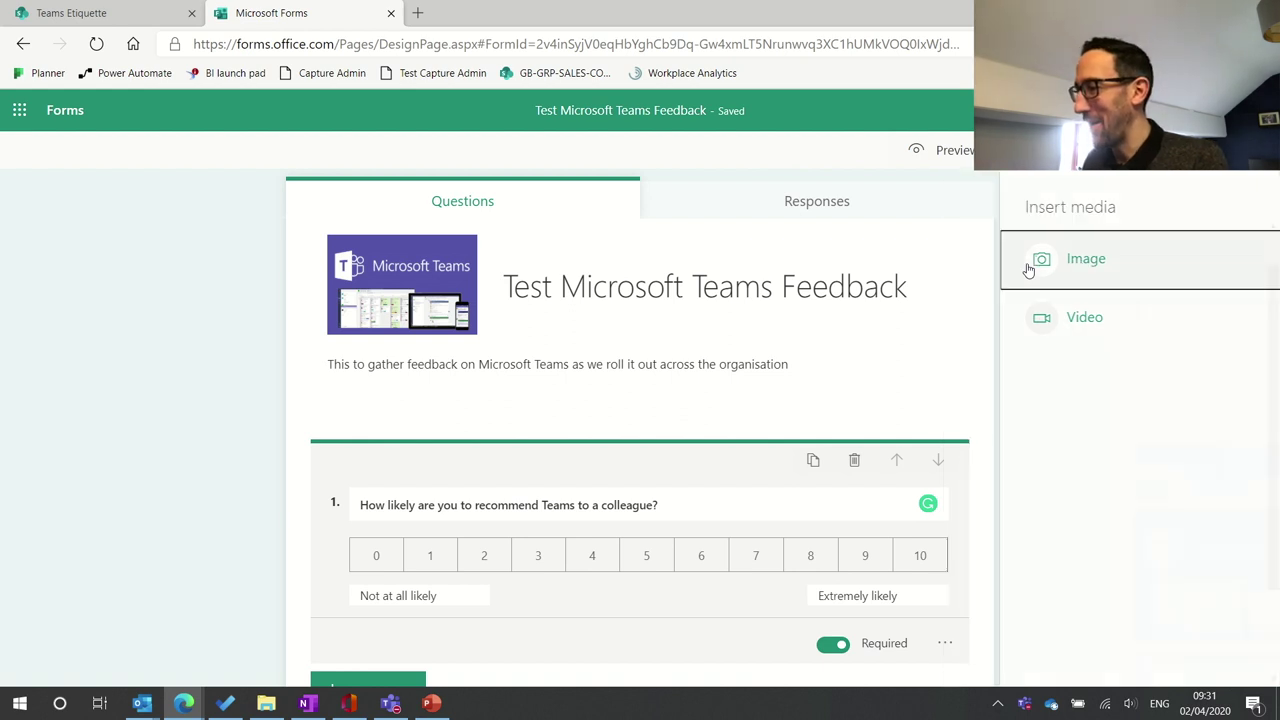
left_click_drag(994, 311, 826, 313)
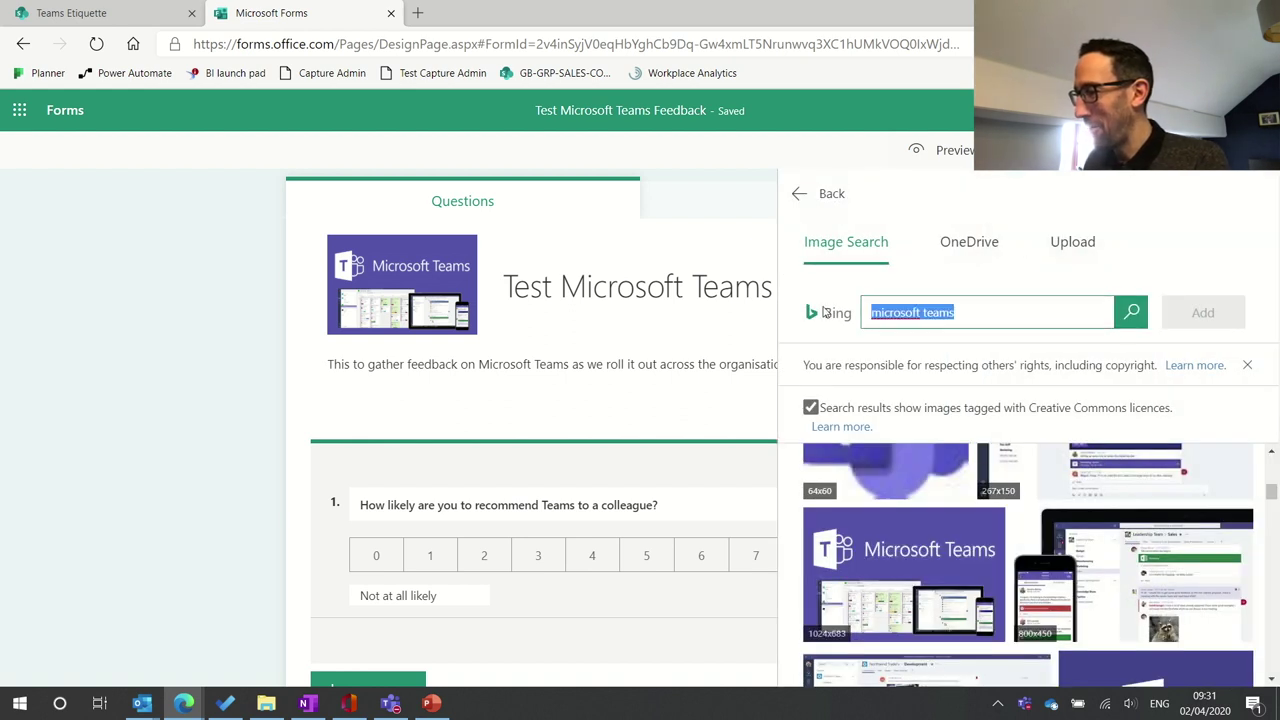
left_click(1040, 322)
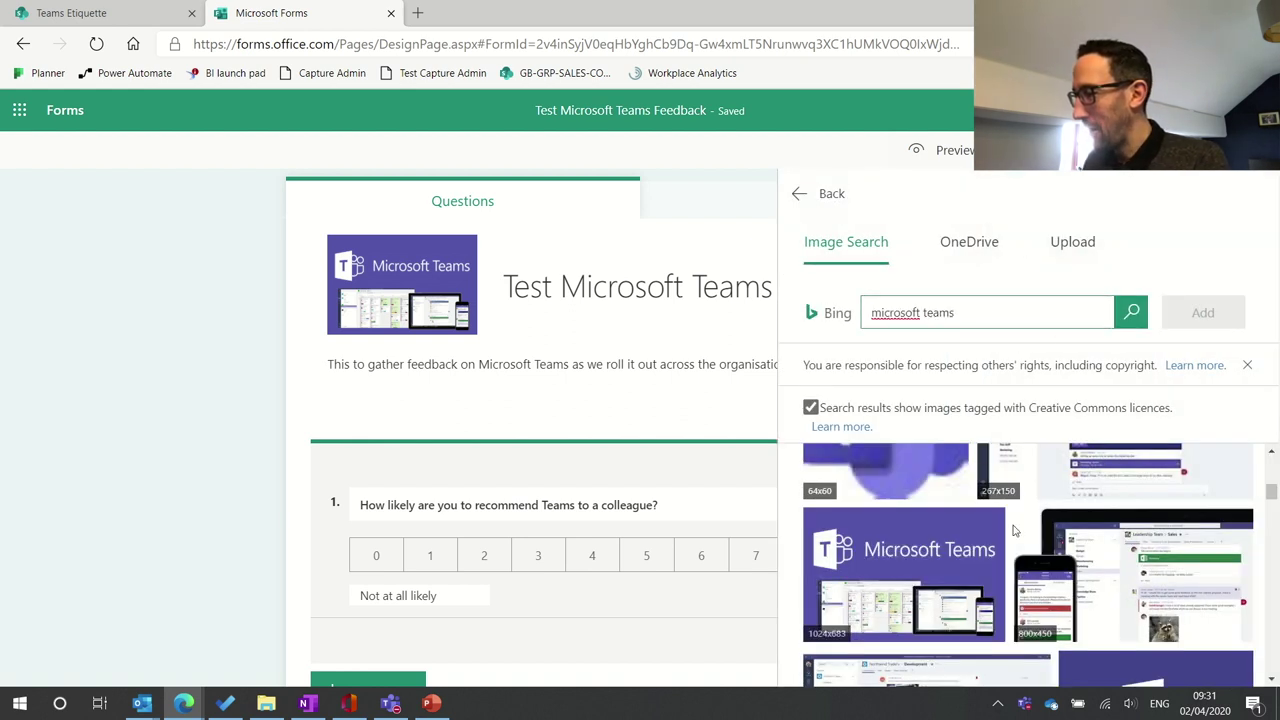
scroll(1015, 530, "down", 2)
scroll(1015, 530, "down", 3)
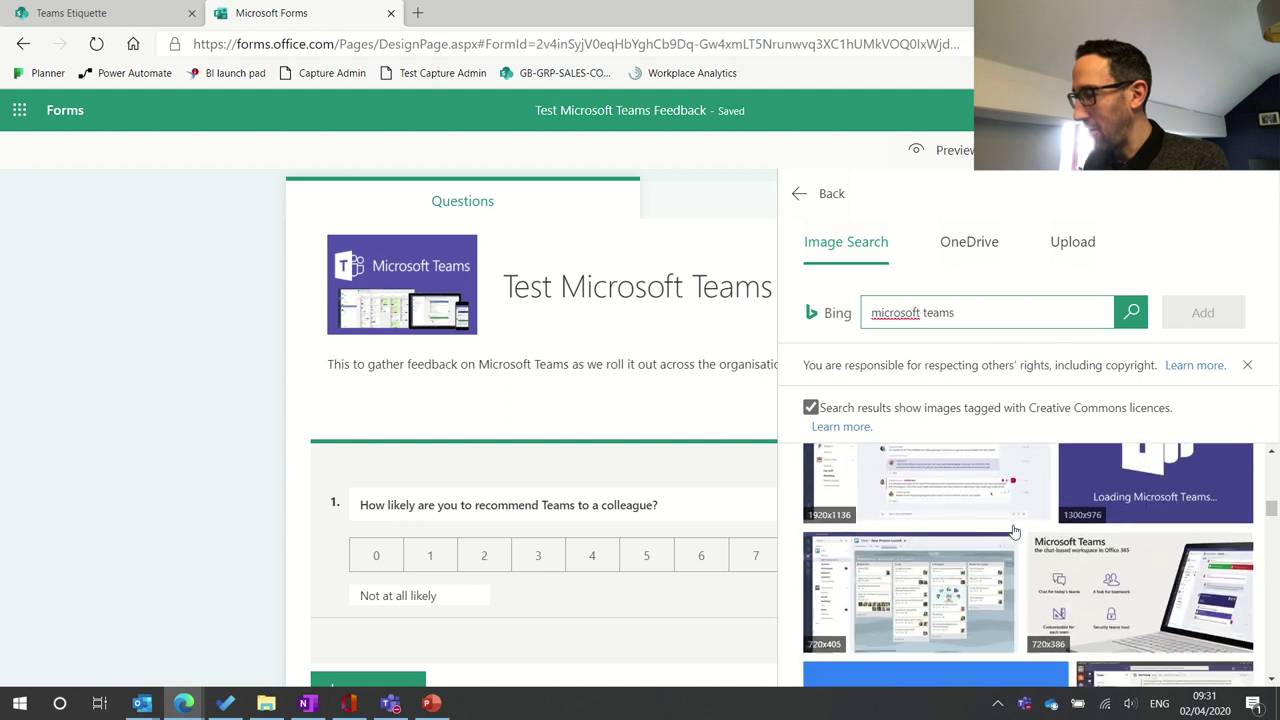
scroll(1015, 531, "down", 3)
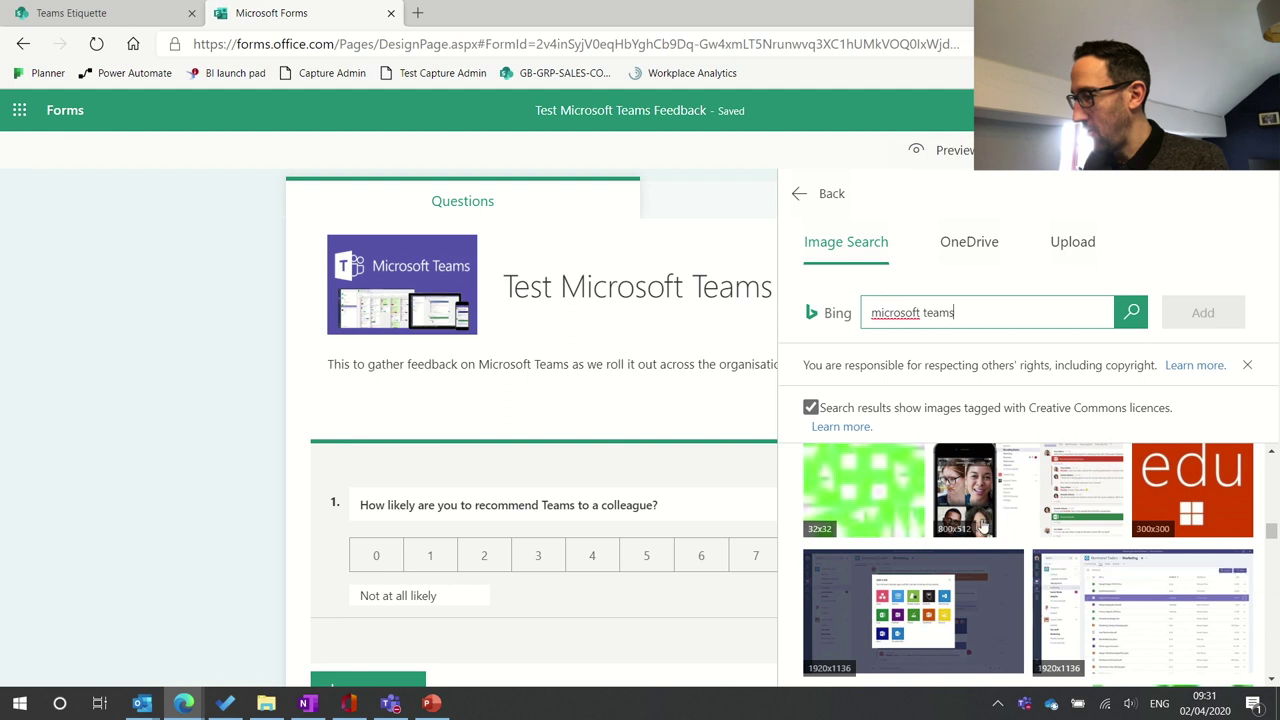
scroll(1045, 566, "down", 3)
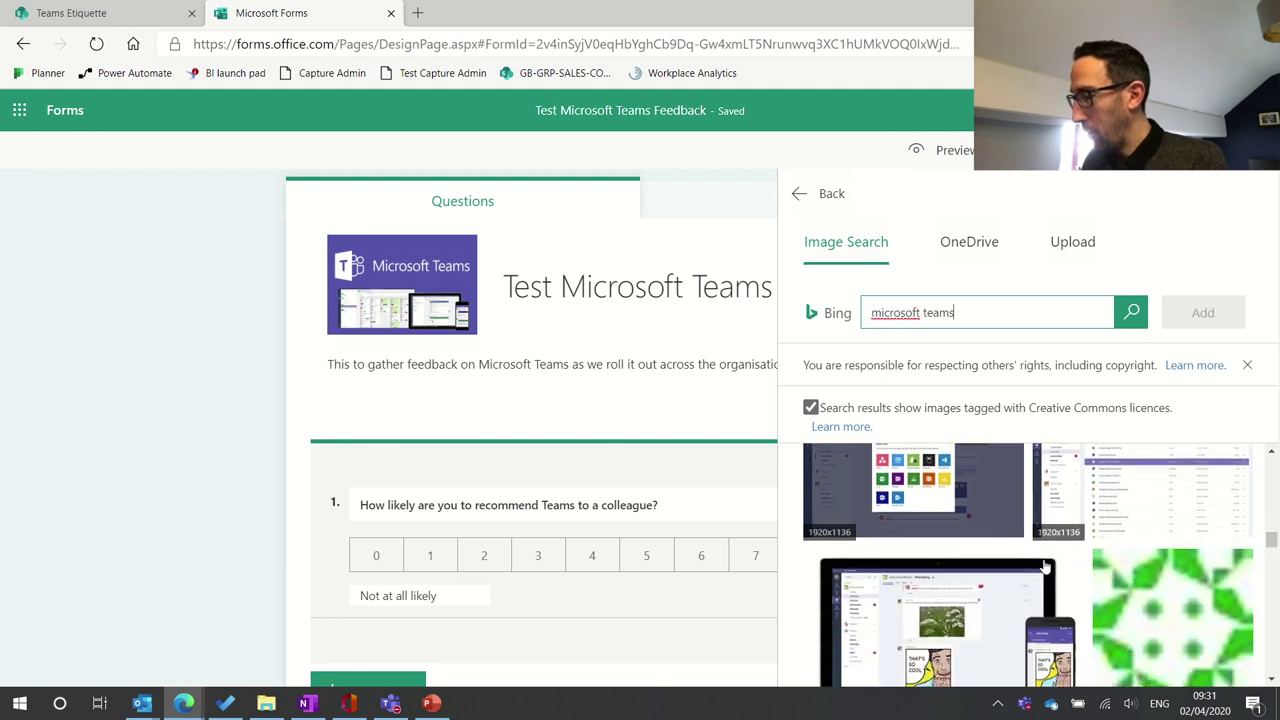
scroll(1045, 566, "down", 2)
scroll(1045, 566, "down", 1)
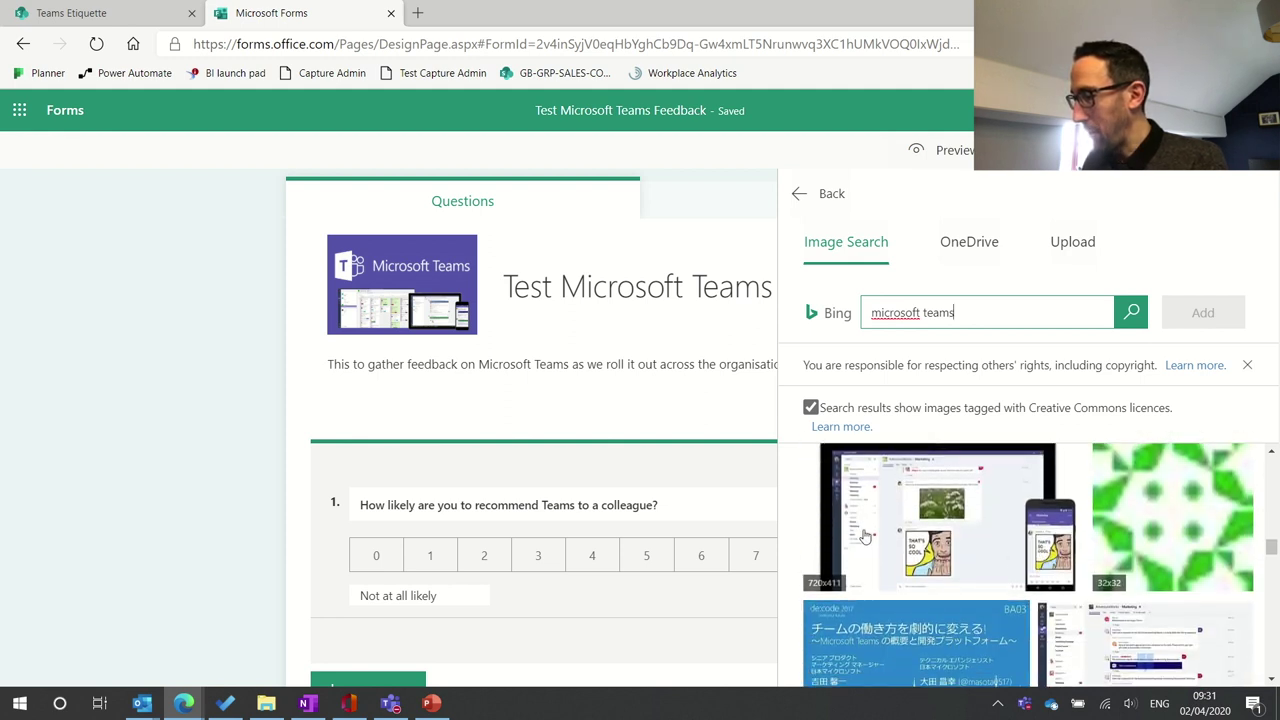
left_click(941, 516)
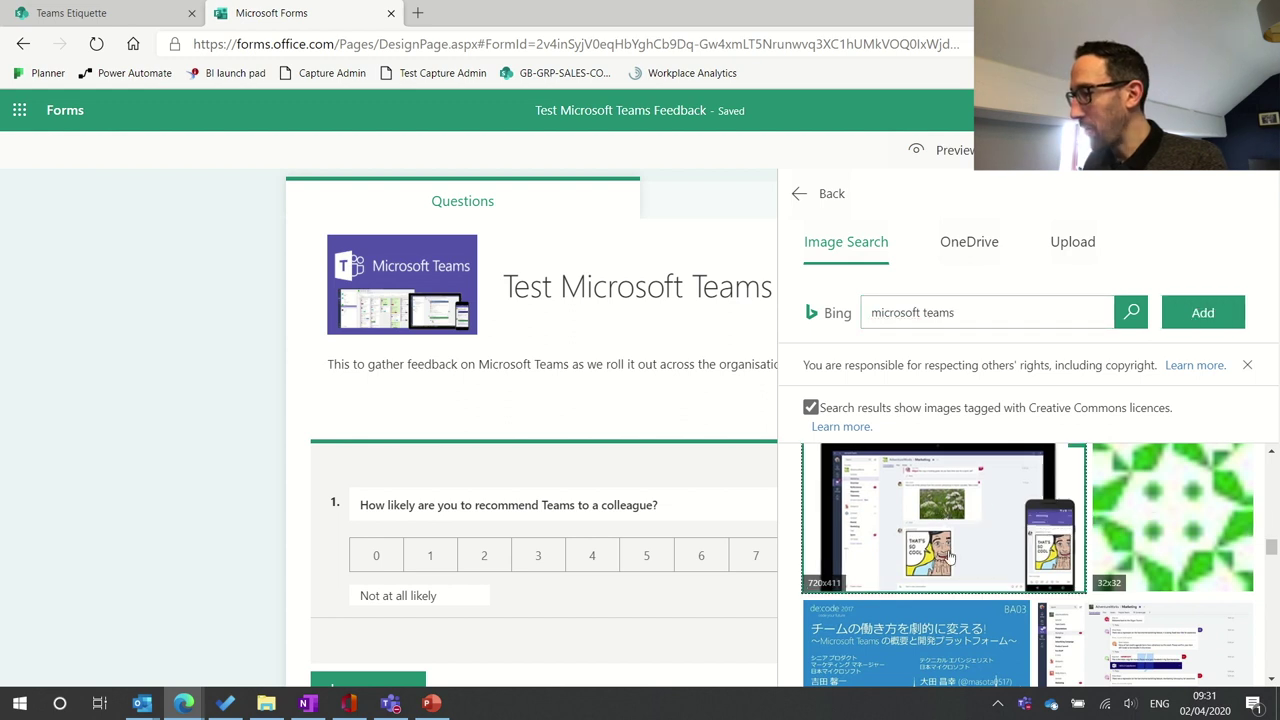
left_click(1210, 322)
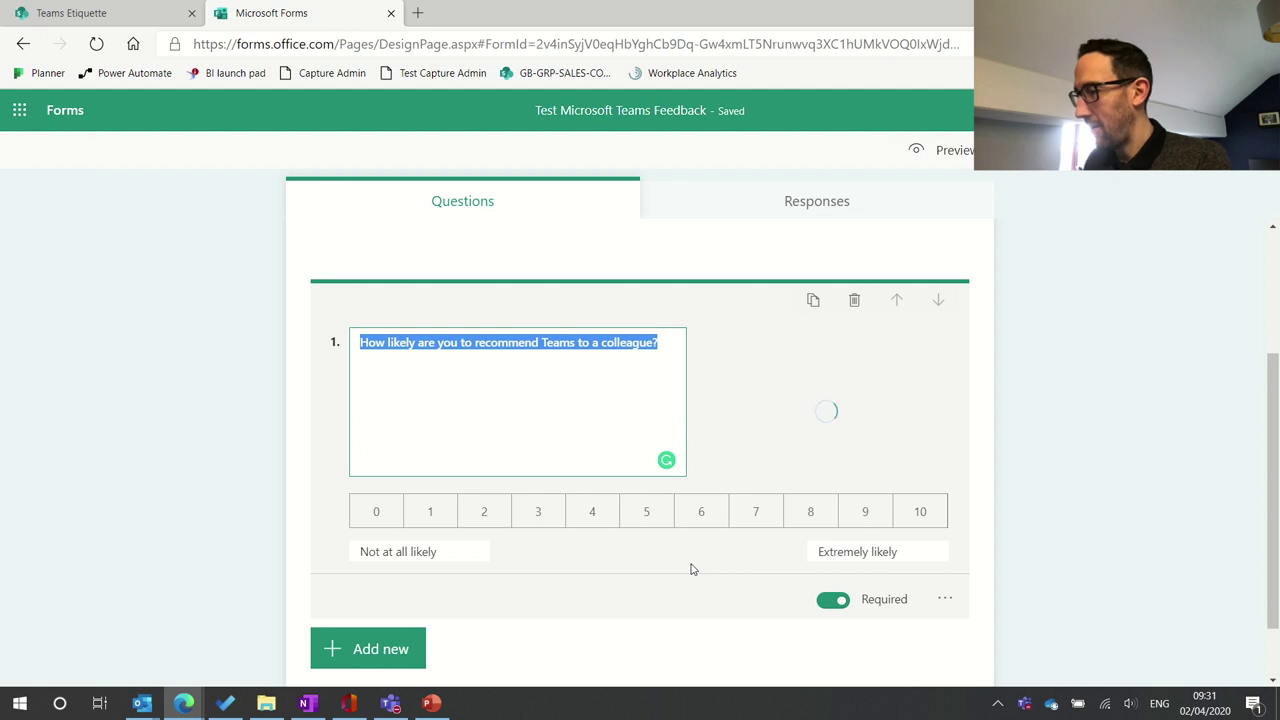
Add a text question below the recommendation question, worded "Is there anything else we should know? What is great and what could be better?".
scroll(690, 569, "down", 2)
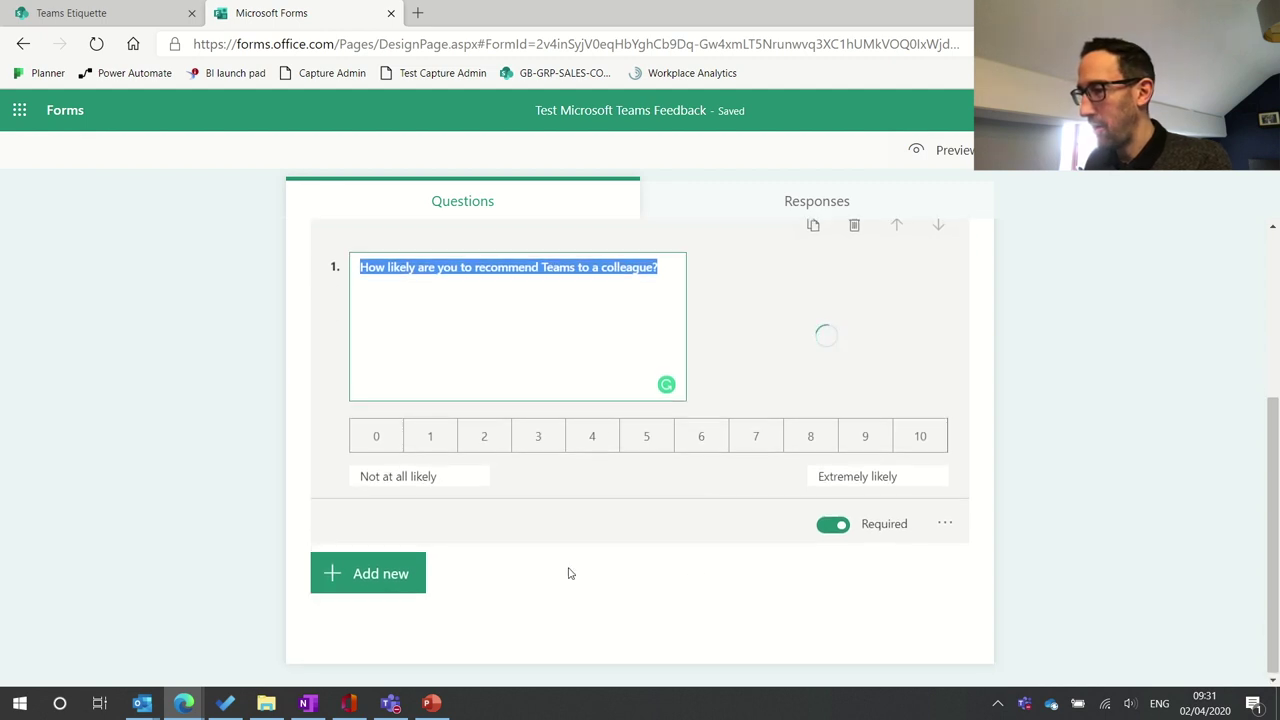
left_click(386, 576)
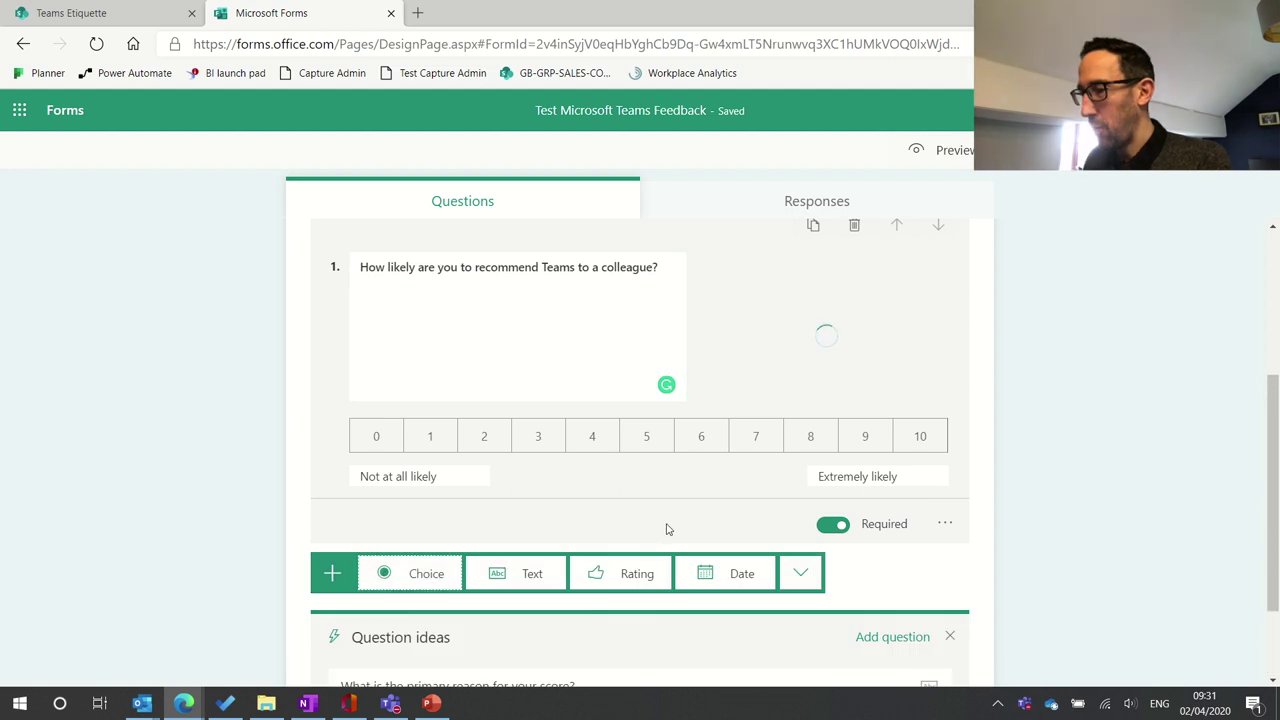
left_click(519, 458)
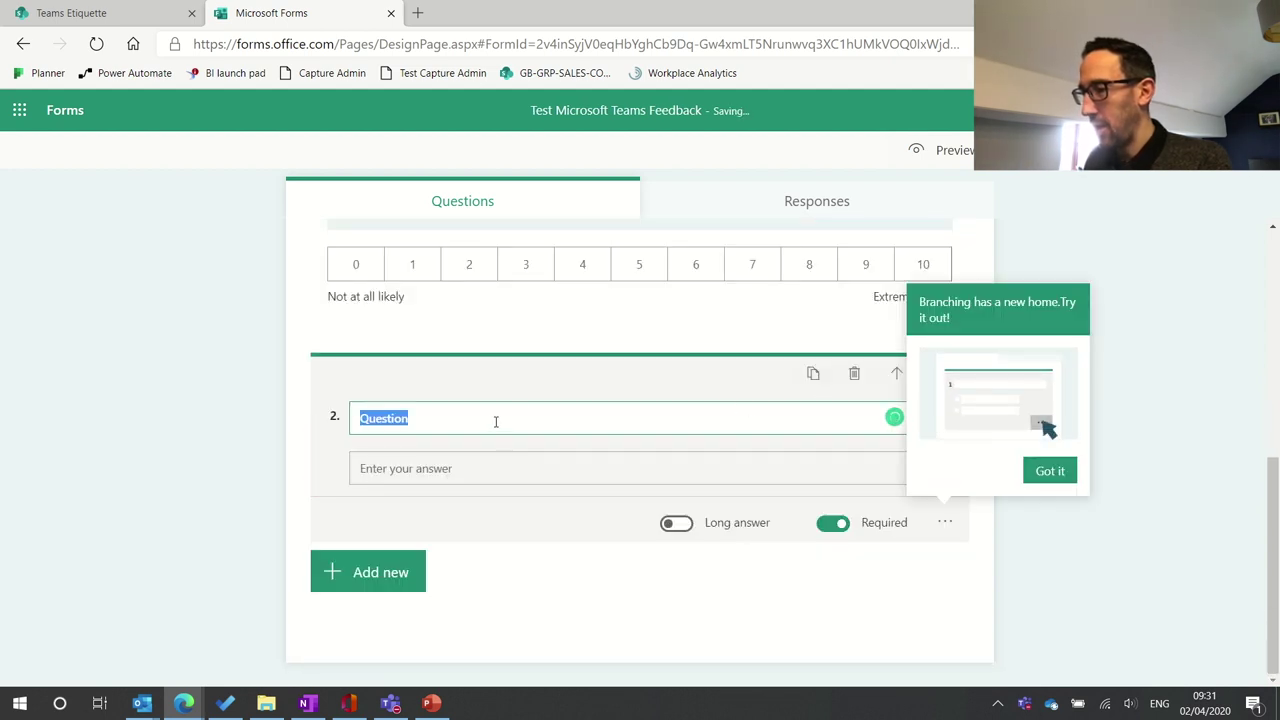
left_click(495, 421)
left_click_drag(520, 417, 314, 417)
type("Is")
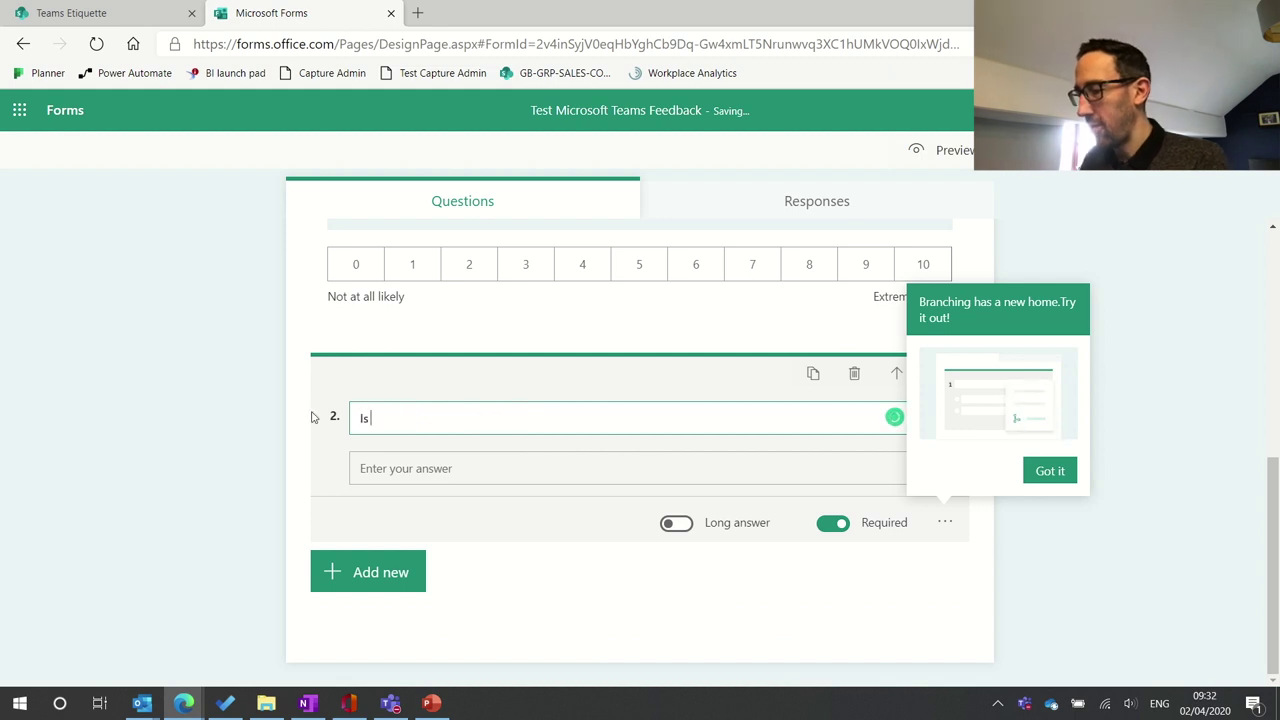
type(" there anything e")
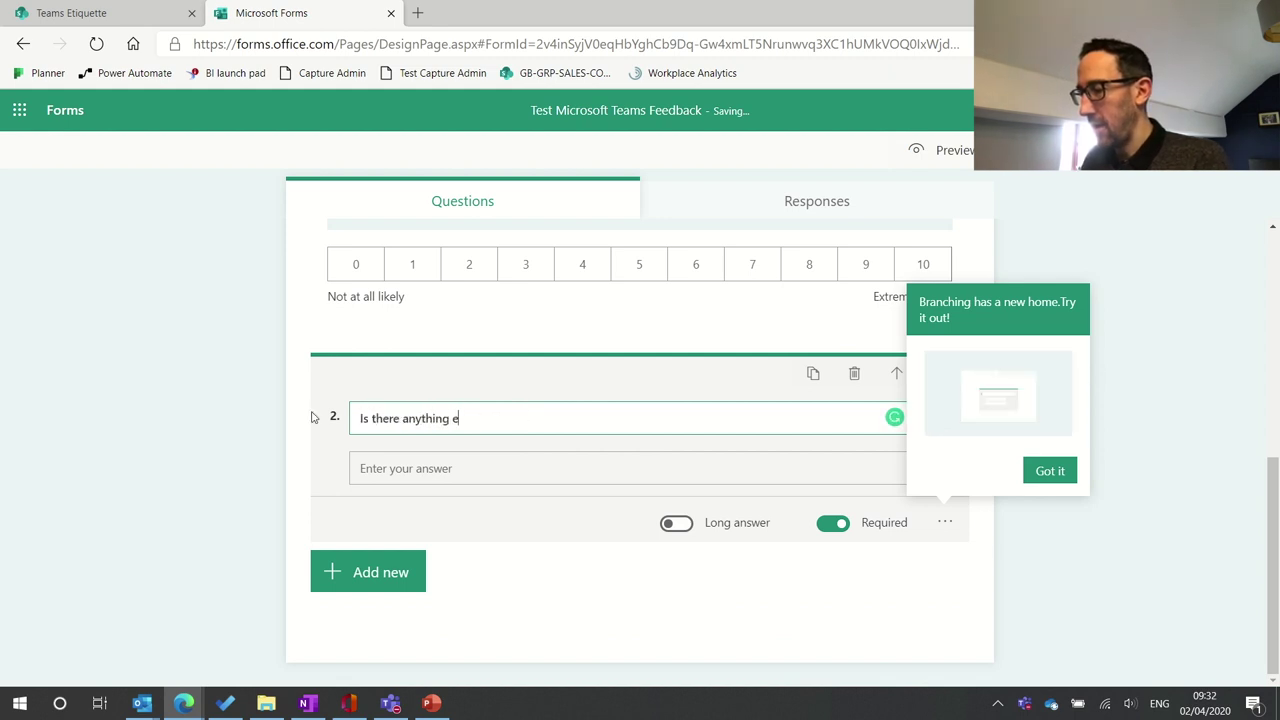
type("lse we shoul")
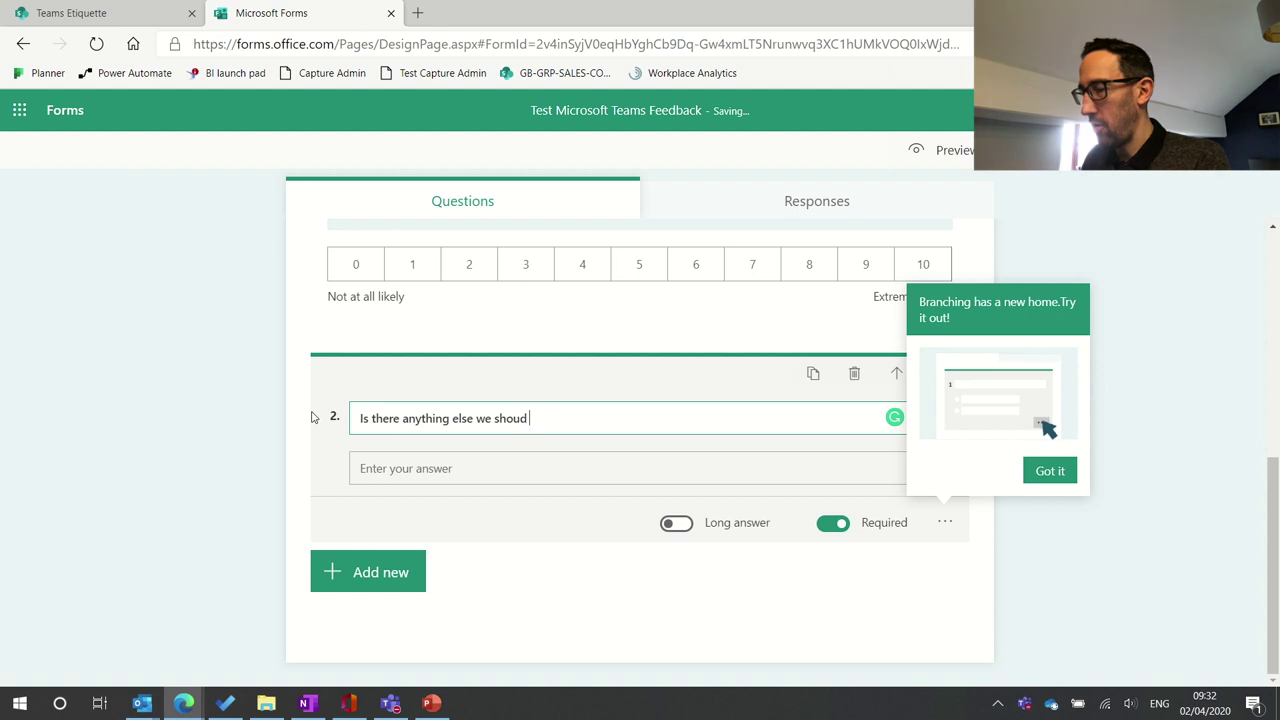
type("d kn")
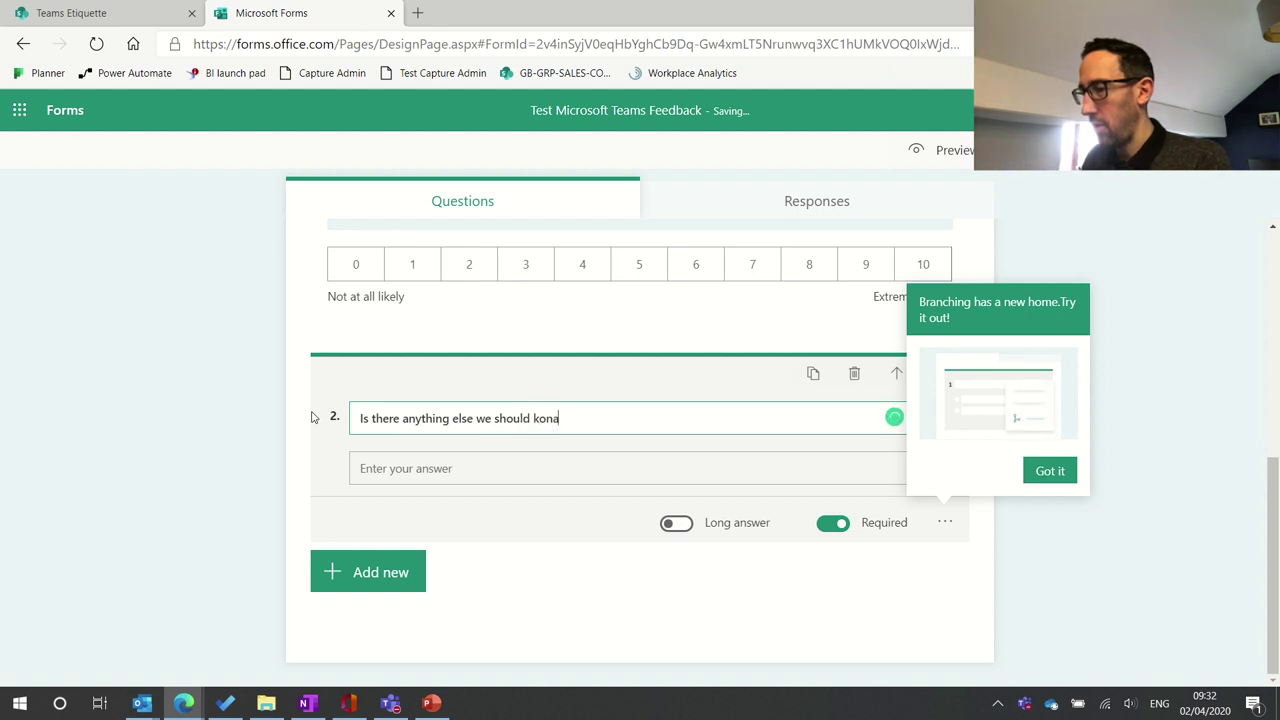
type("o")
key("BackSpace")
type("now? What is great and ")
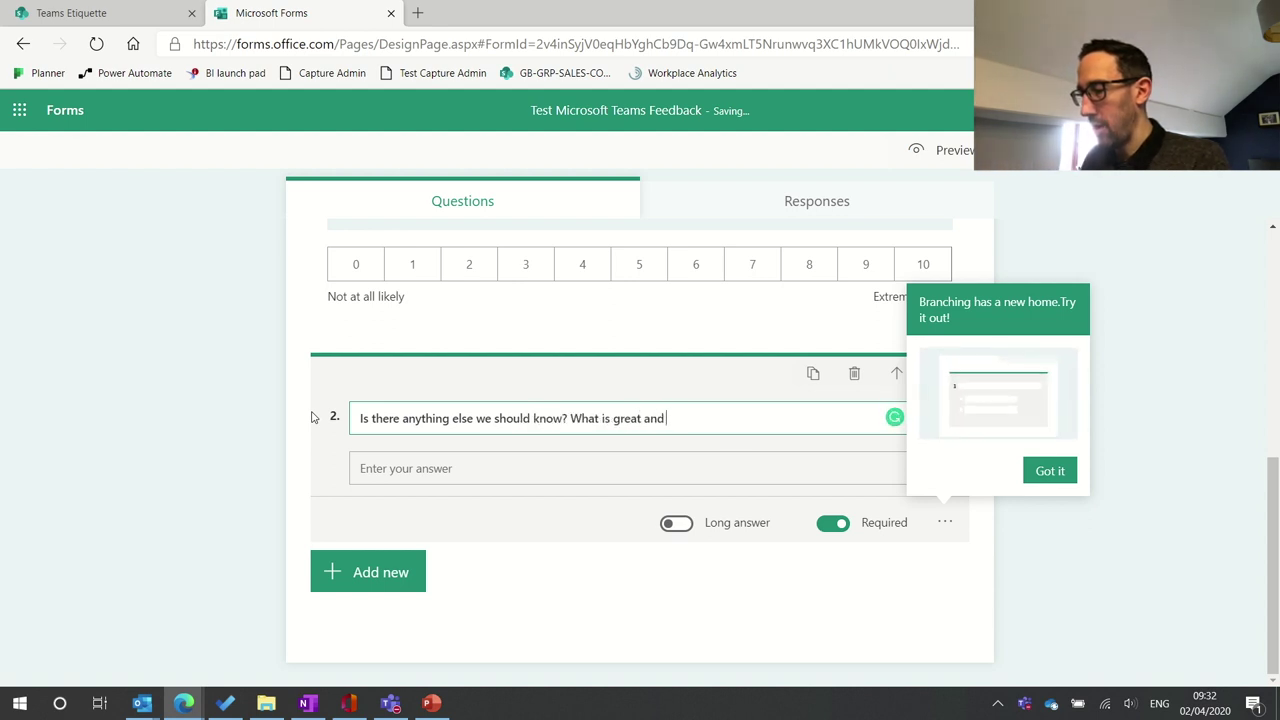
type("what could be bt")
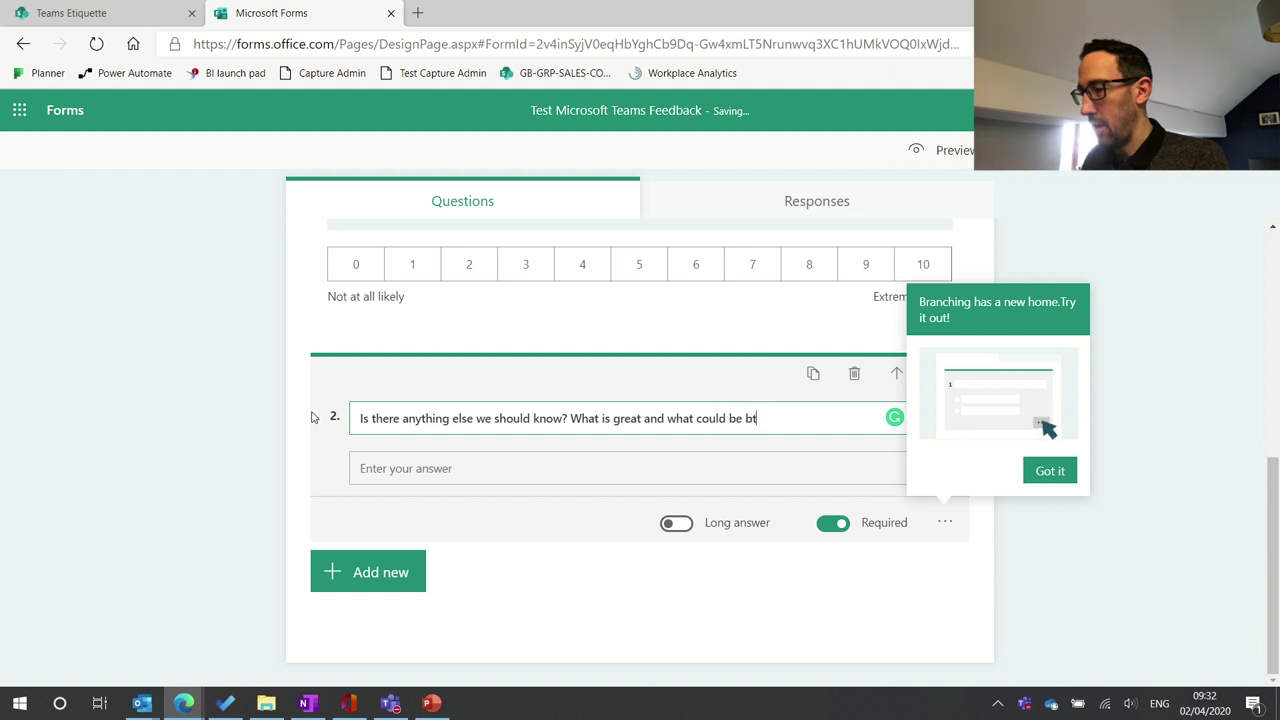
key("BackSpace")
type("etter?")
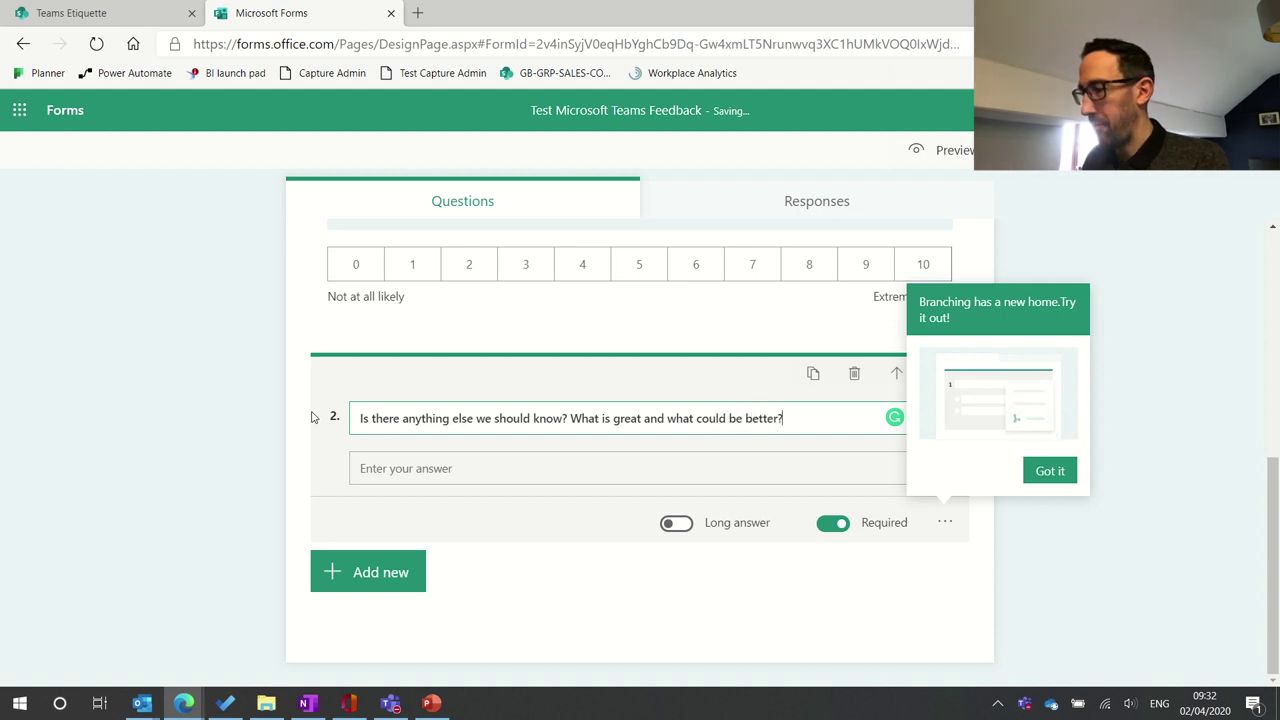
Allow a long answer for question 2, make it optional and dismiss the branching tip.
left_click(668, 522)
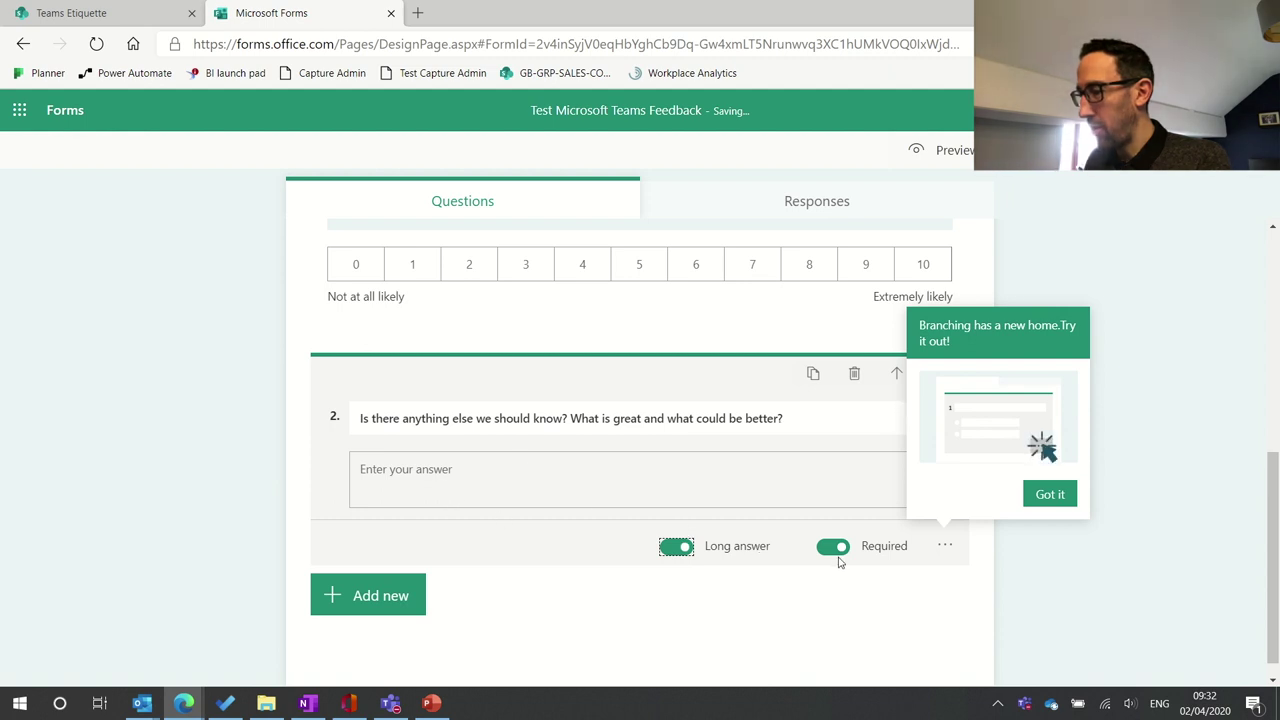
left_click(834, 553)
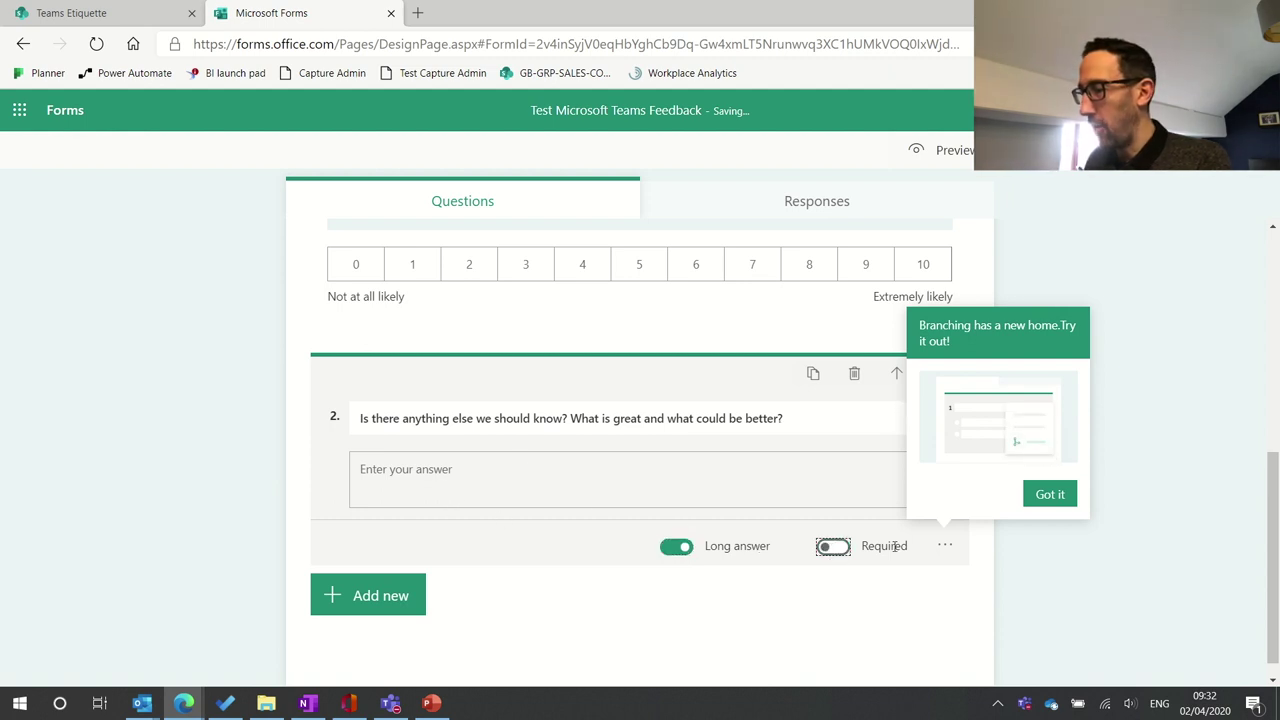
left_click(1048, 496)
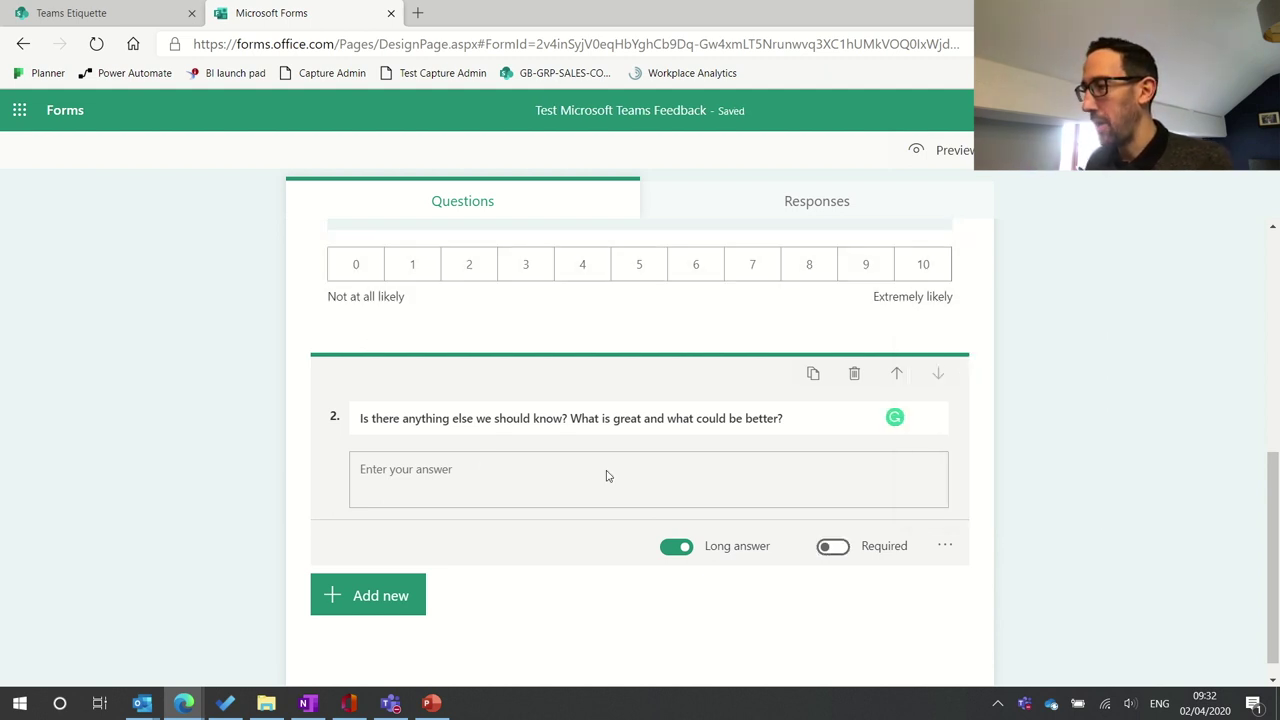
Try to add the 351x236 illustration of a group of people to question 2 from the "microsoft teams" image search.
scroll(606, 477, "down", 1)
left_click(851, 406)
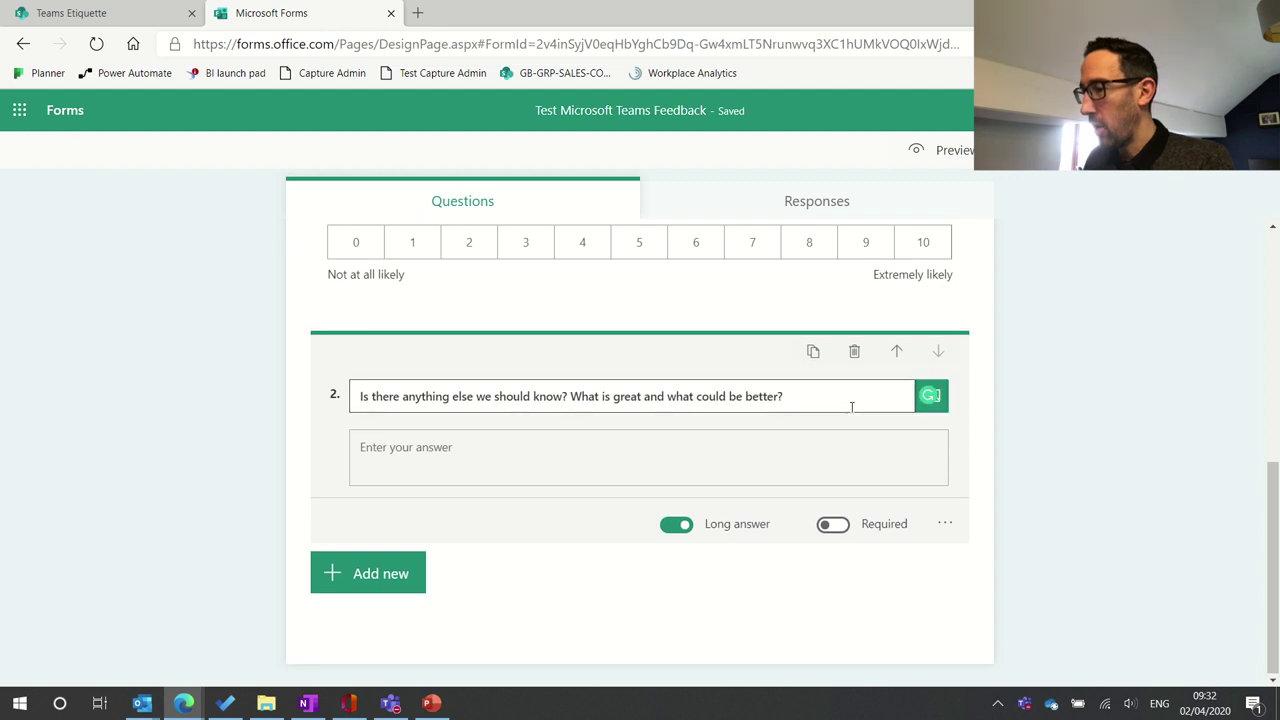
left_click(931, 396)
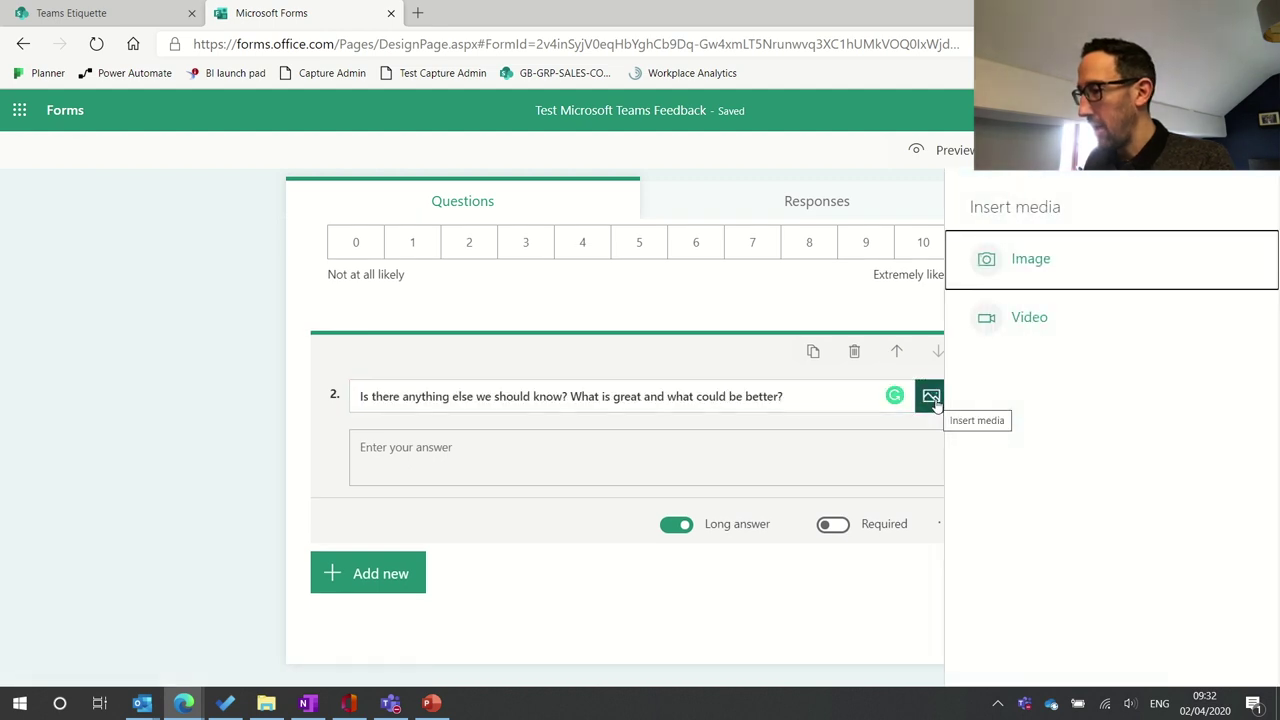
left_click(1032, 262)
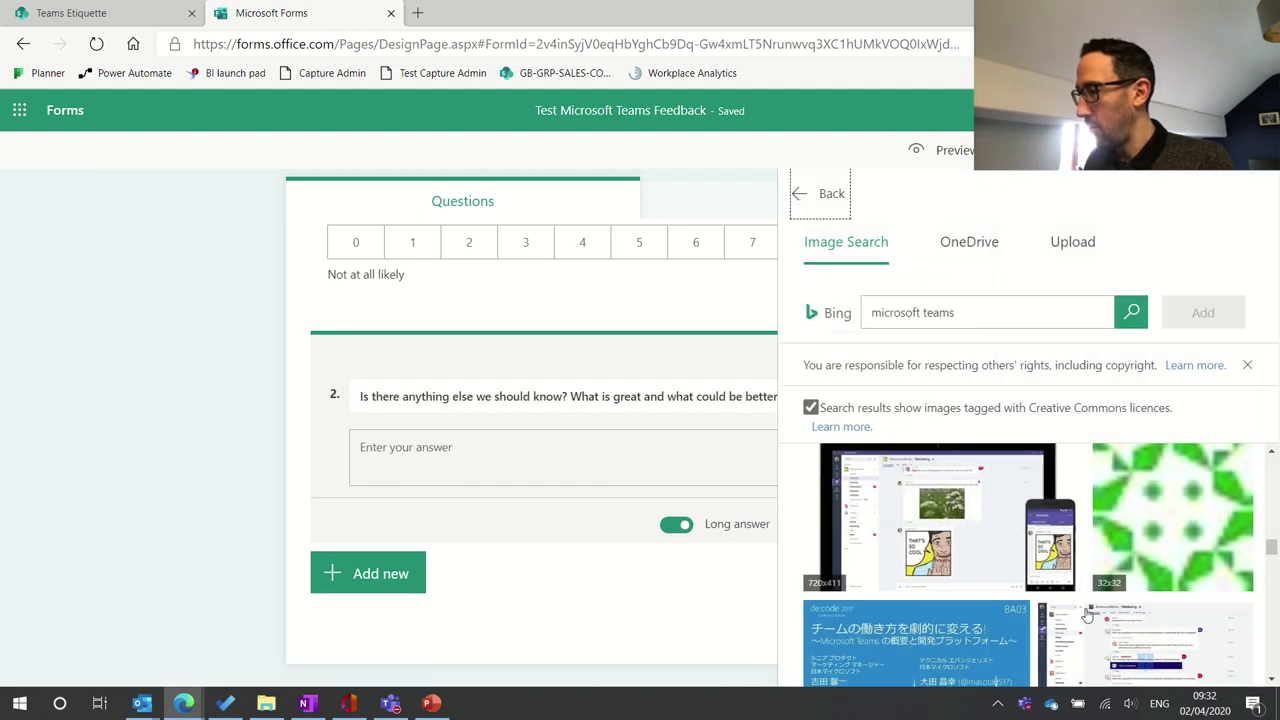
scroll(1075, 600, "down", 4)
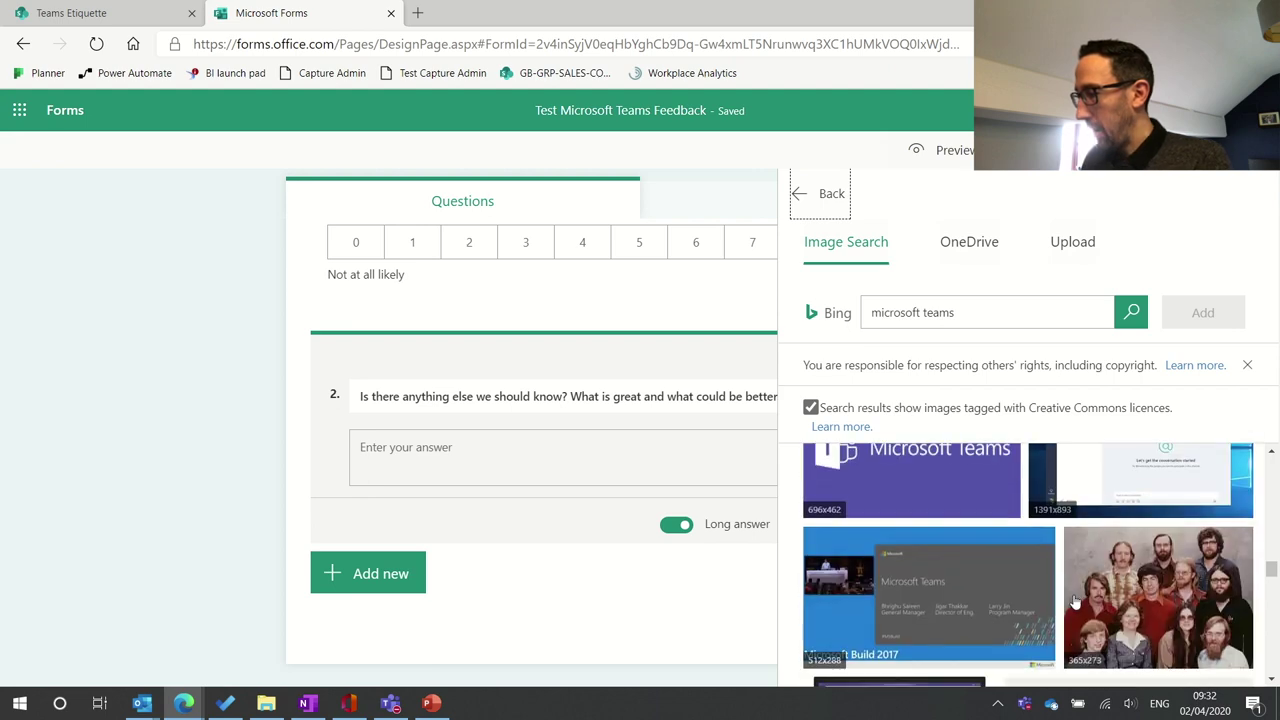
scroll(1075, 600, "up", 1)
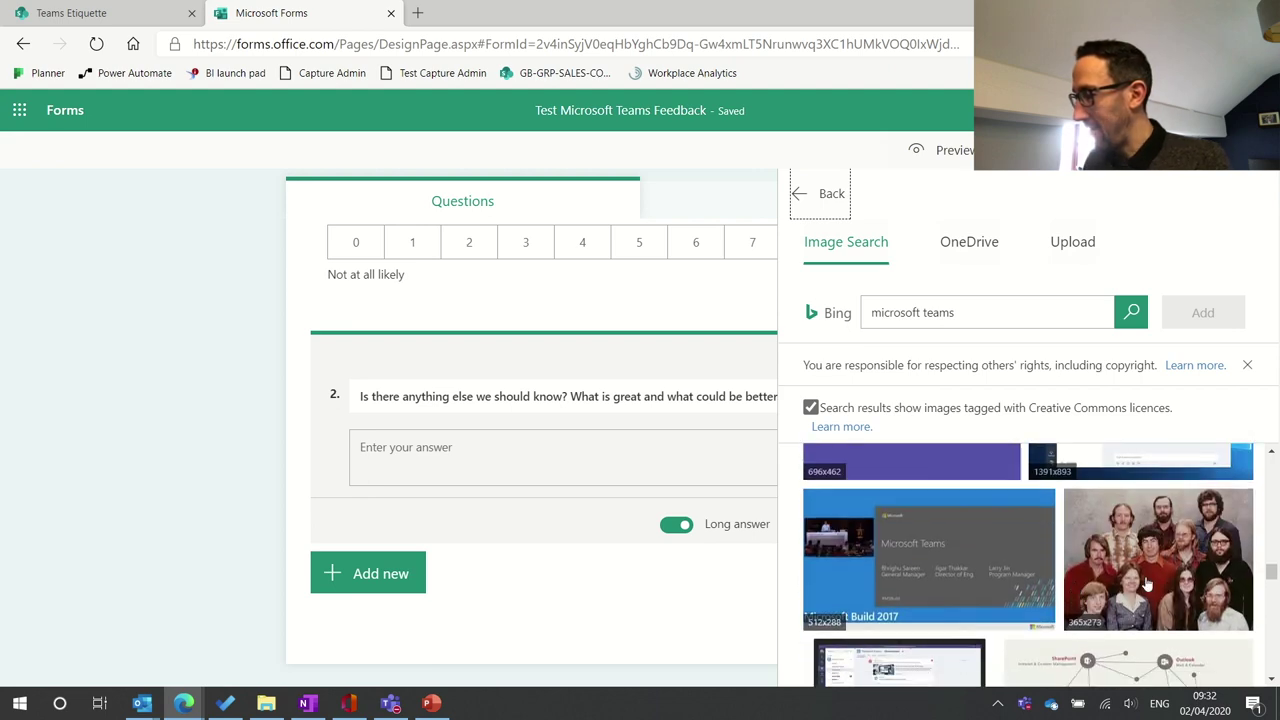
scroll(1072, 580, "down", 1)
scroll(1072, 578, "down", 1)
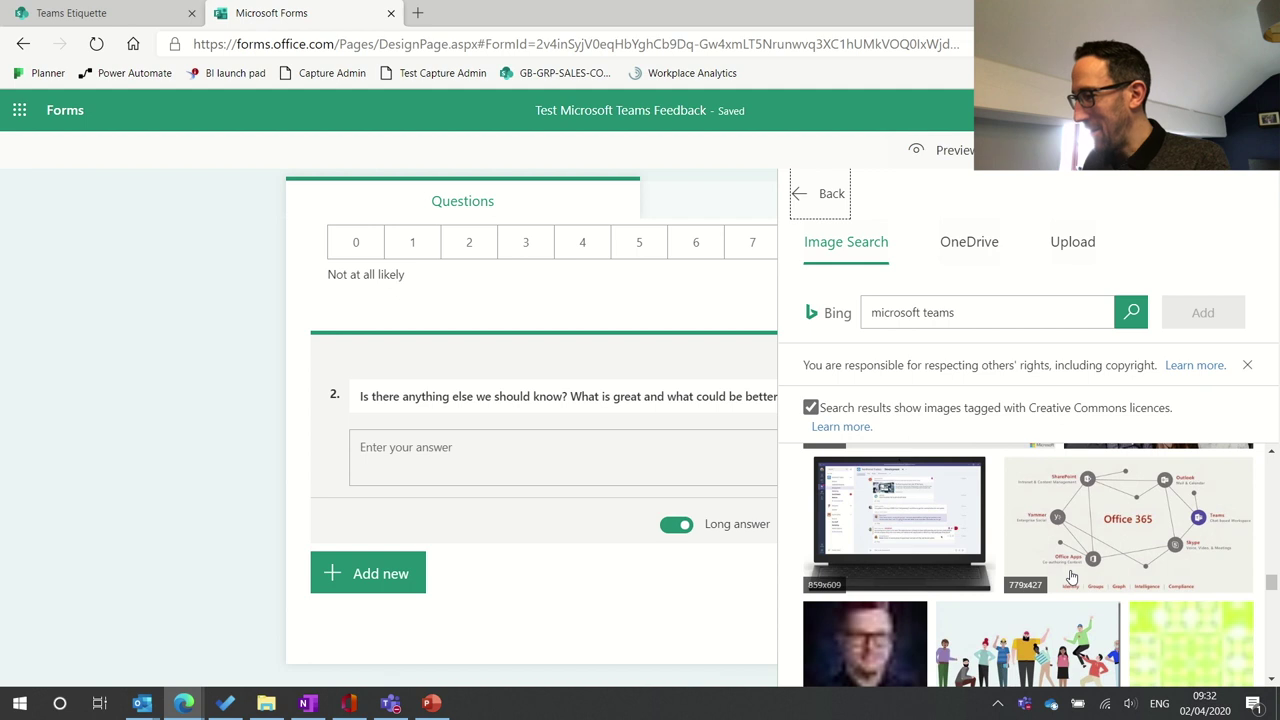
scroll(1072, 578, "down", 2)
left_click(1072, 578)
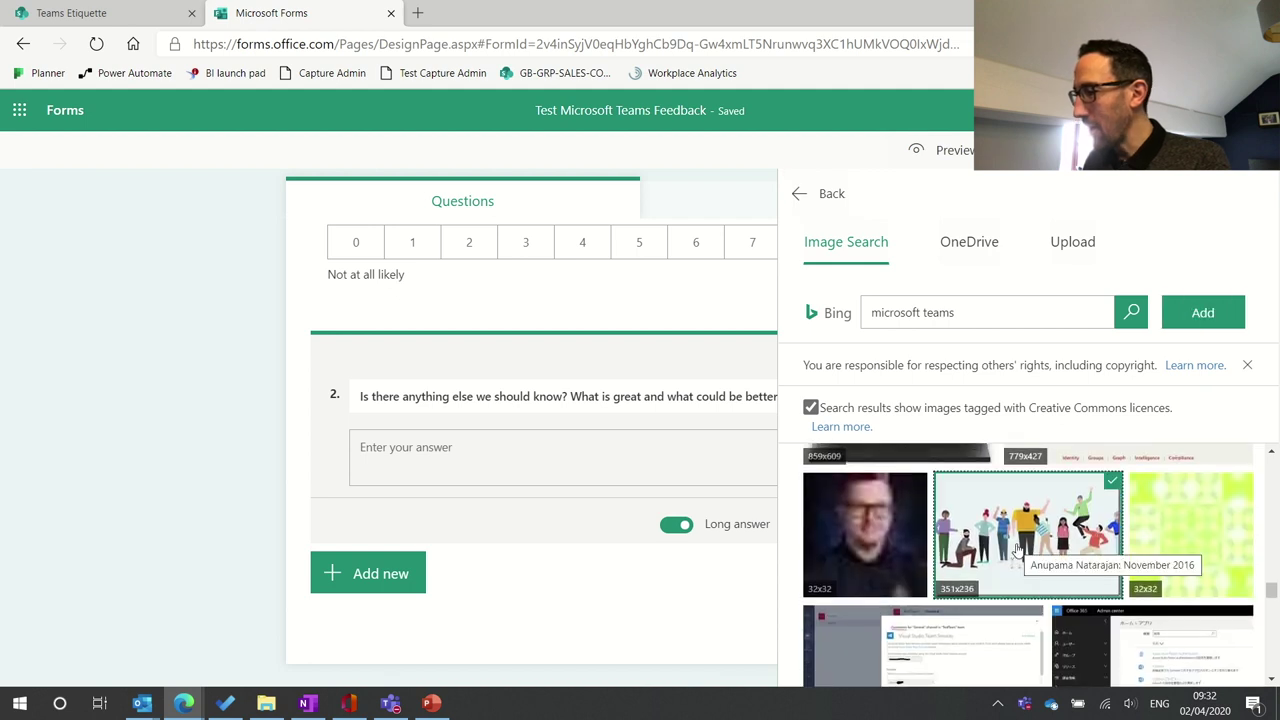
left_click(1195, 314)
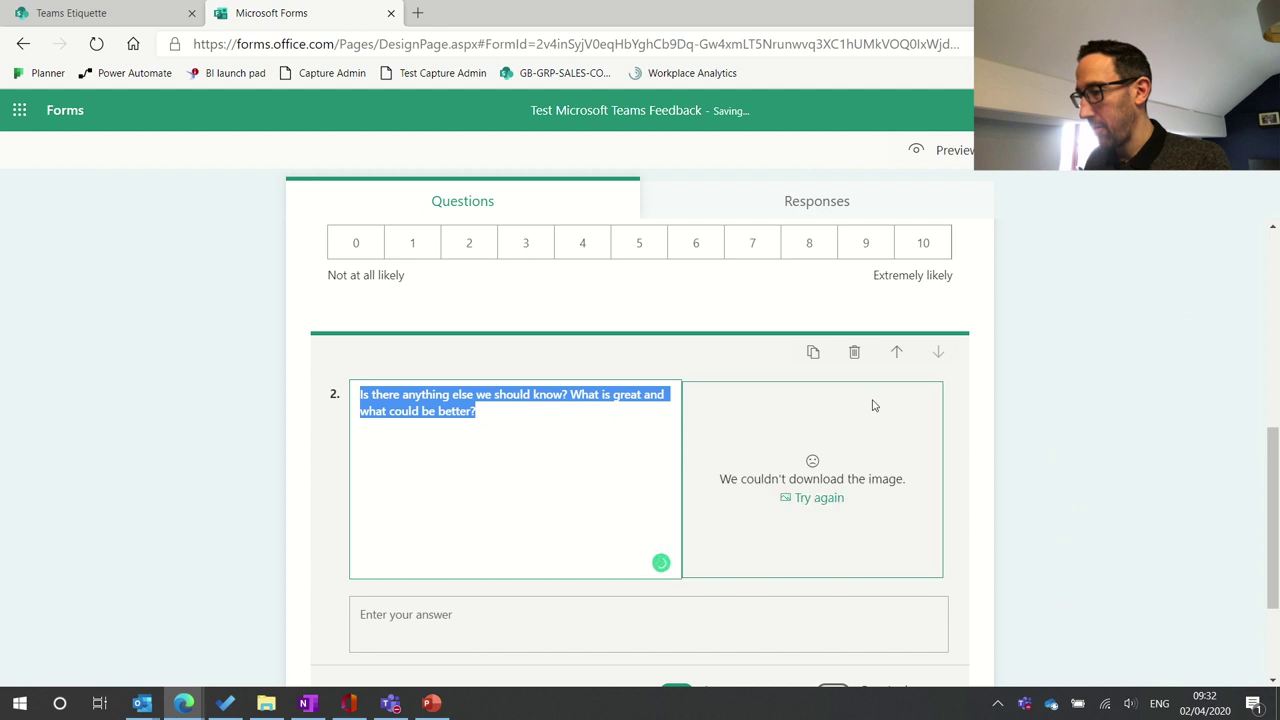
Retry adding the 351x236 illustration of a group of people to question 2 from the "microsoft teams" image search.
left_click(815, 498)
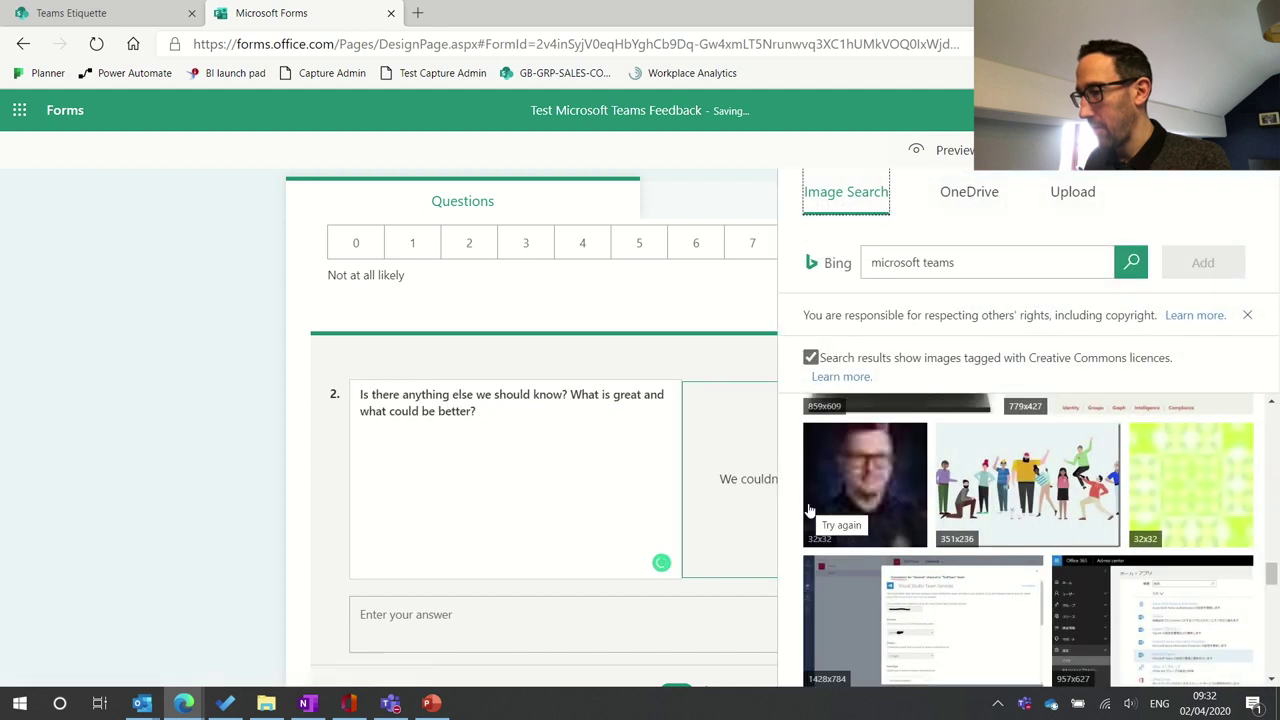
left_click(1200, 264)
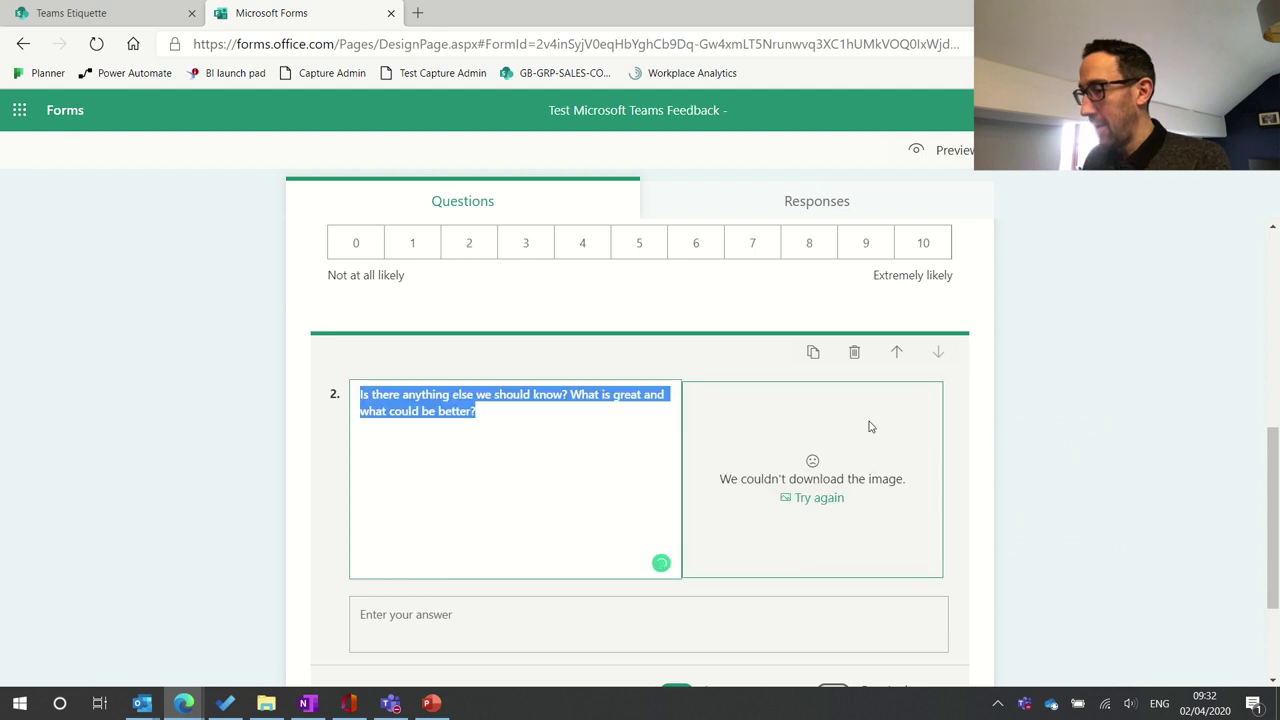
scroll(860, 422, "up", 8)
scroll(856, 422, "down", 6)
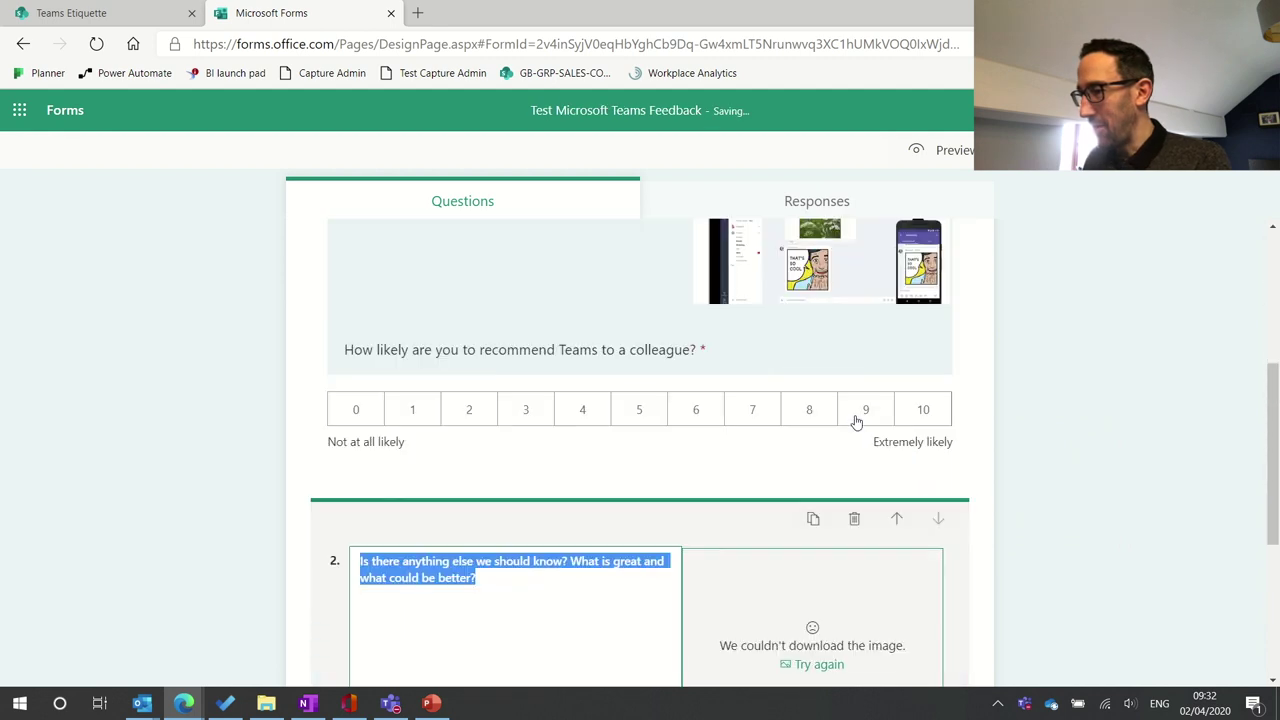
scroll(856, 422, "down", 5)
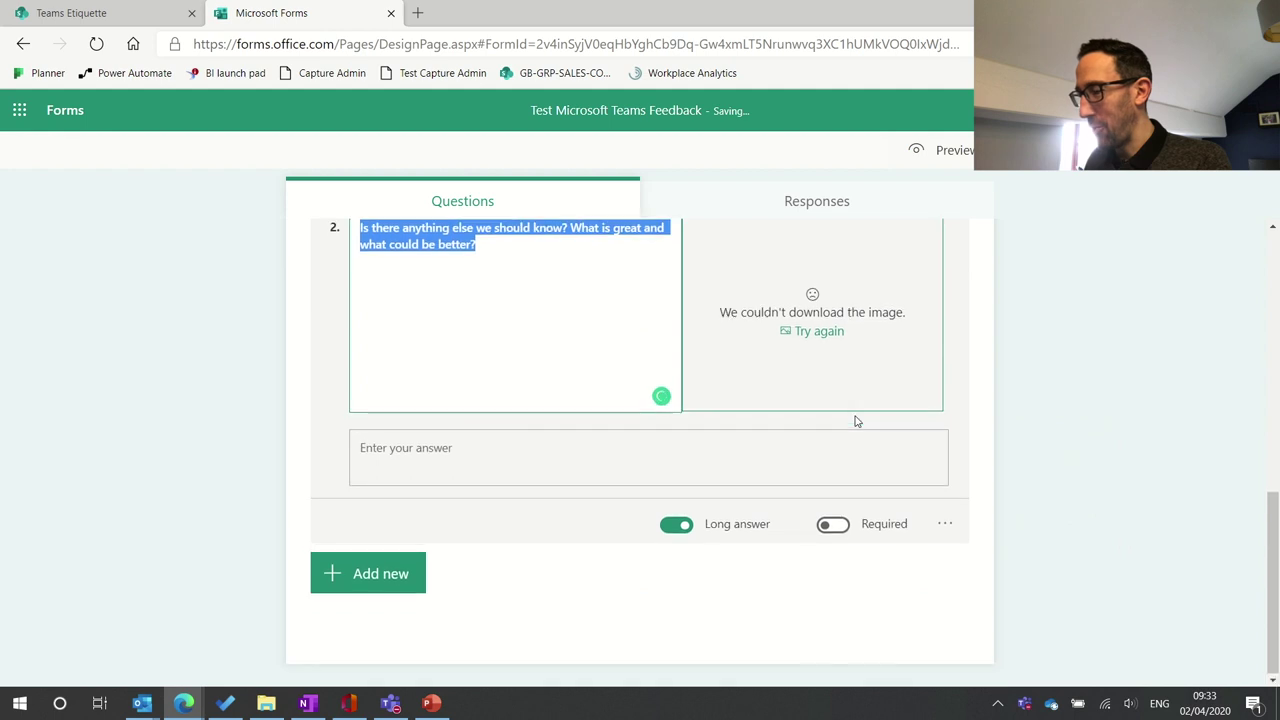
scroll(856, 422, "up", 10)
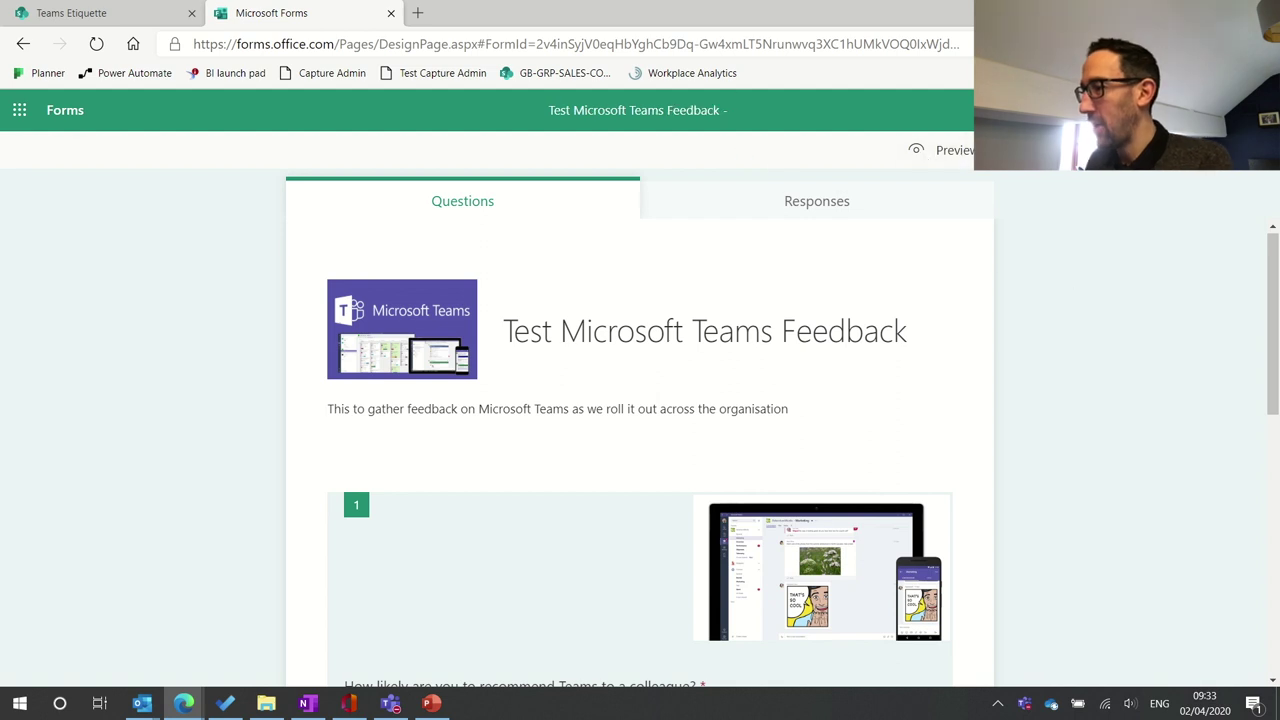
Preview the form in the computer and mobile layouts and return to the form editor.
left_click(955, 162)
scroll(729, 466, "down", 4)
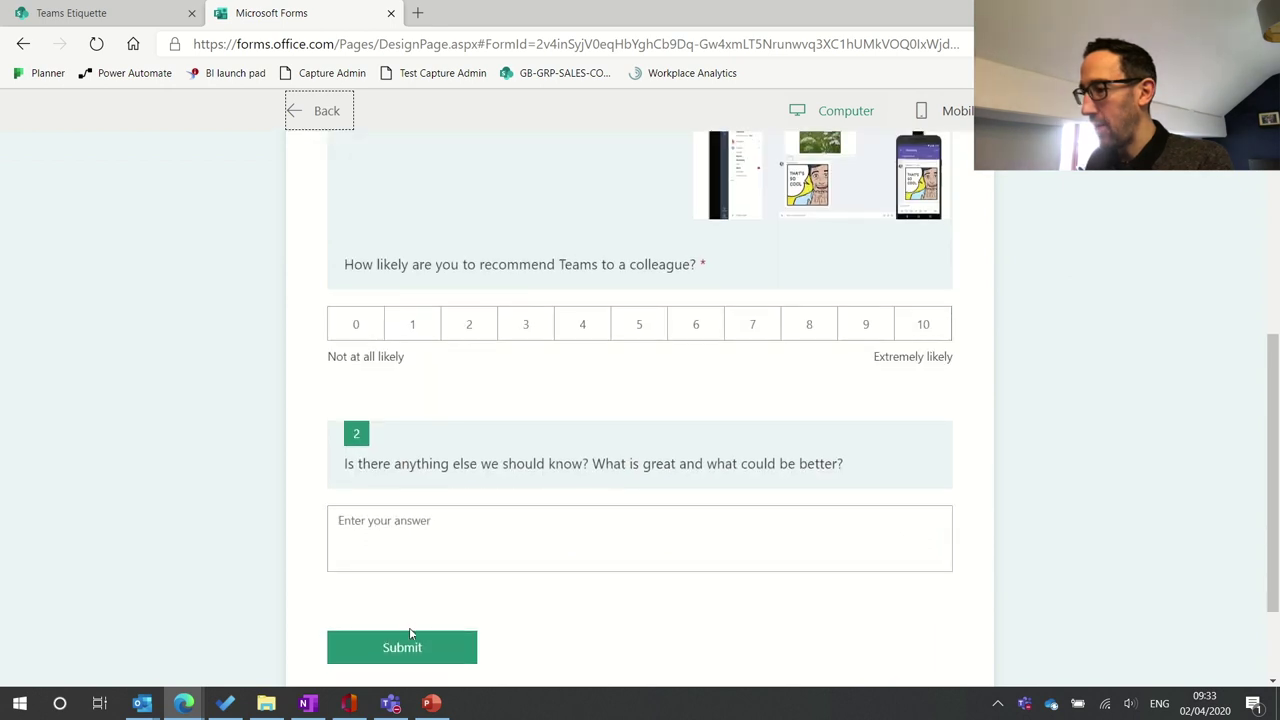
scroll(446, 427, "down", 1)
scroll(446, 427, "up", 5)
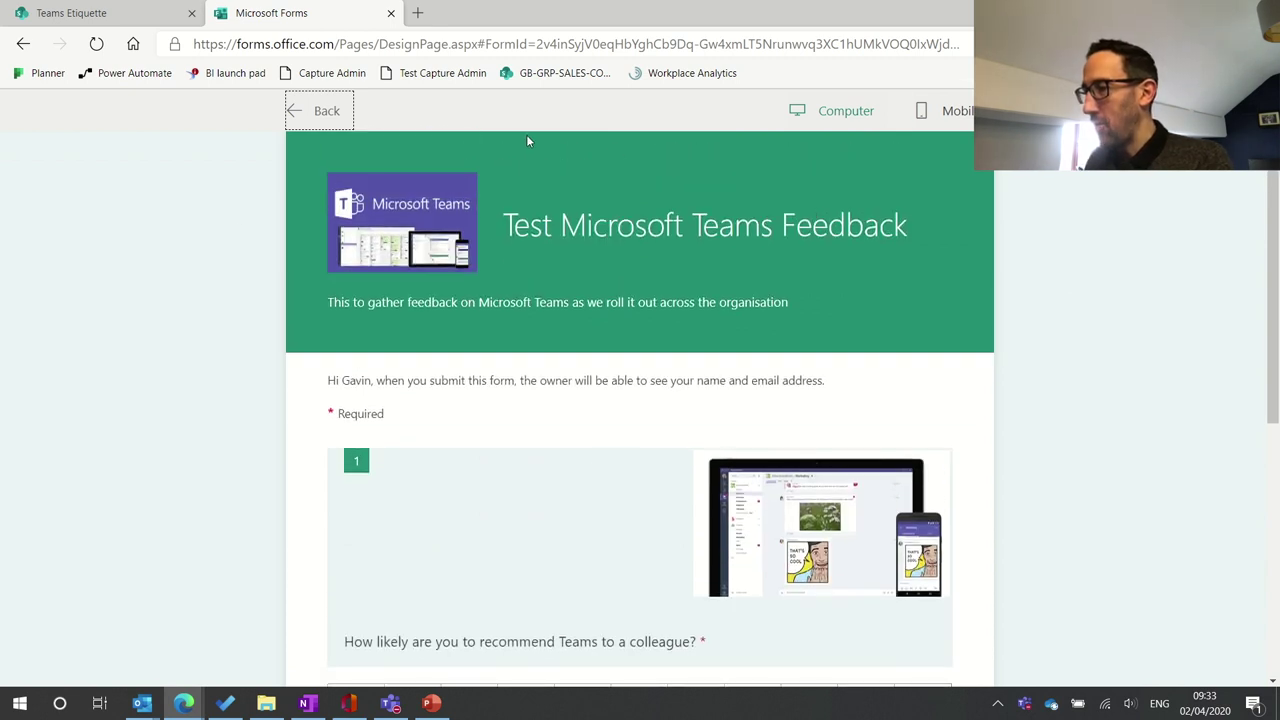
left_click(935, 111)
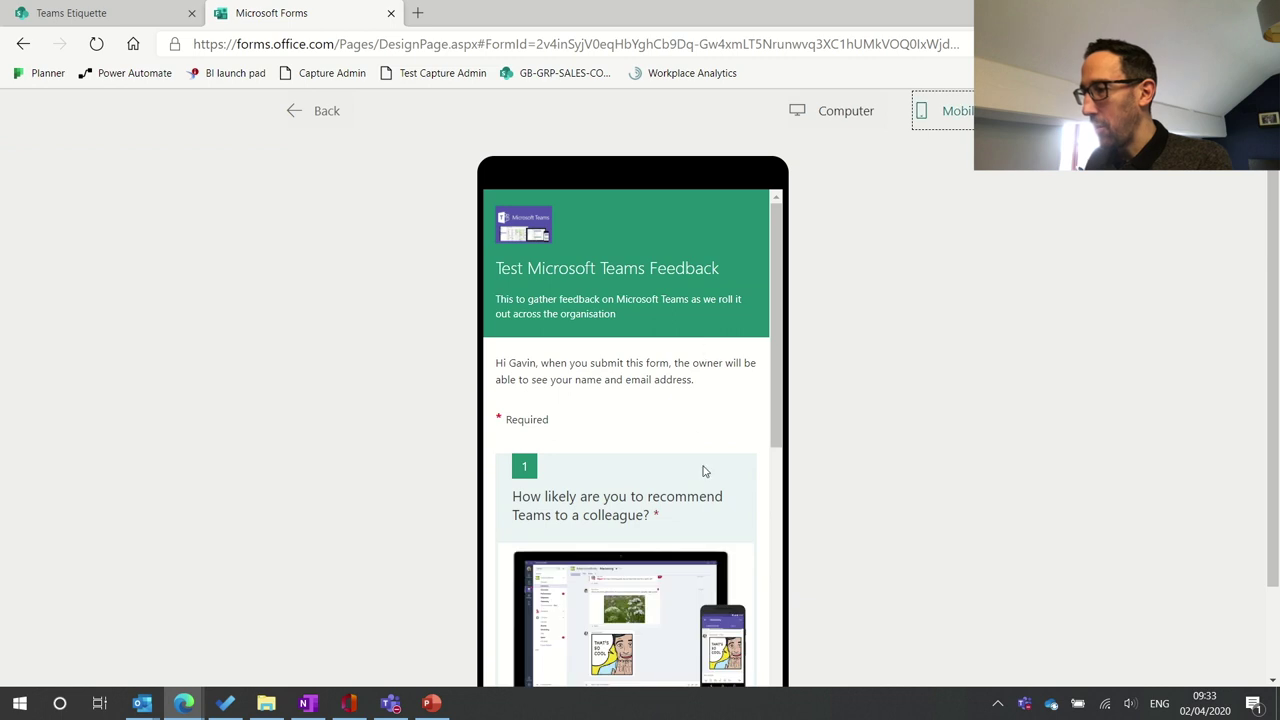
scroll(703, 471, "down", 3)
scroll(703, 471, "up", 3)
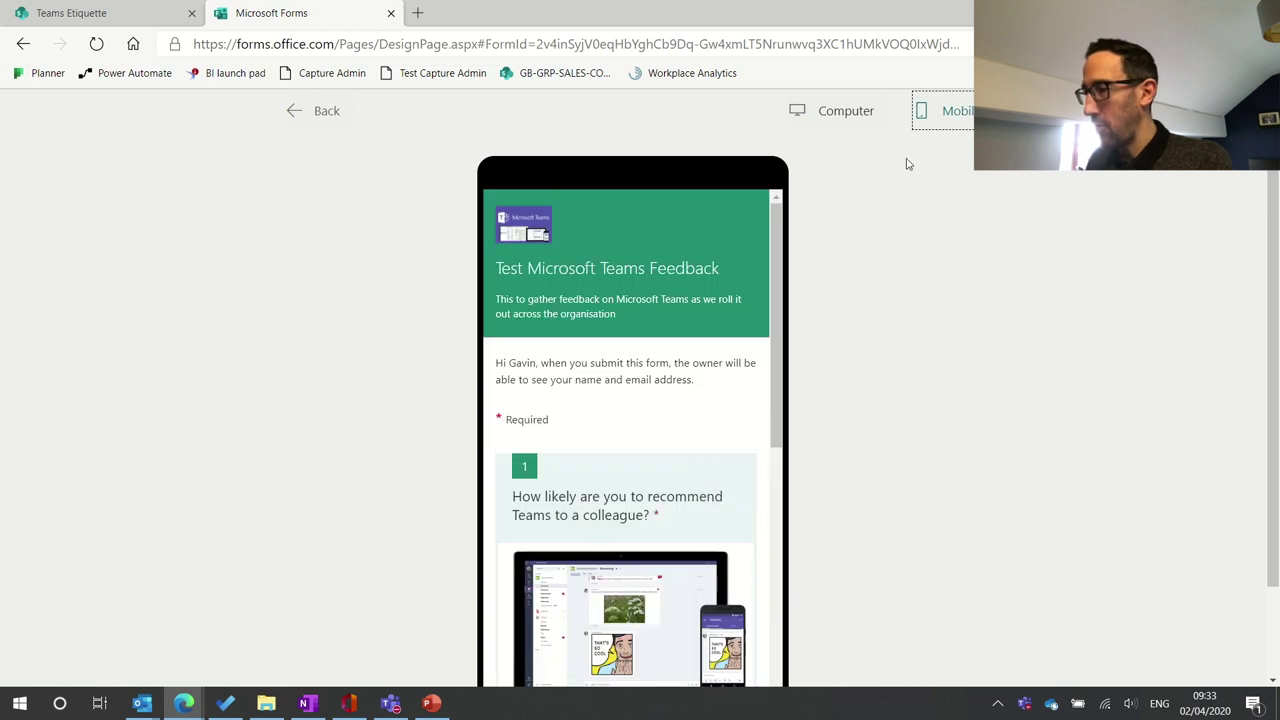
left_click(846, 111)
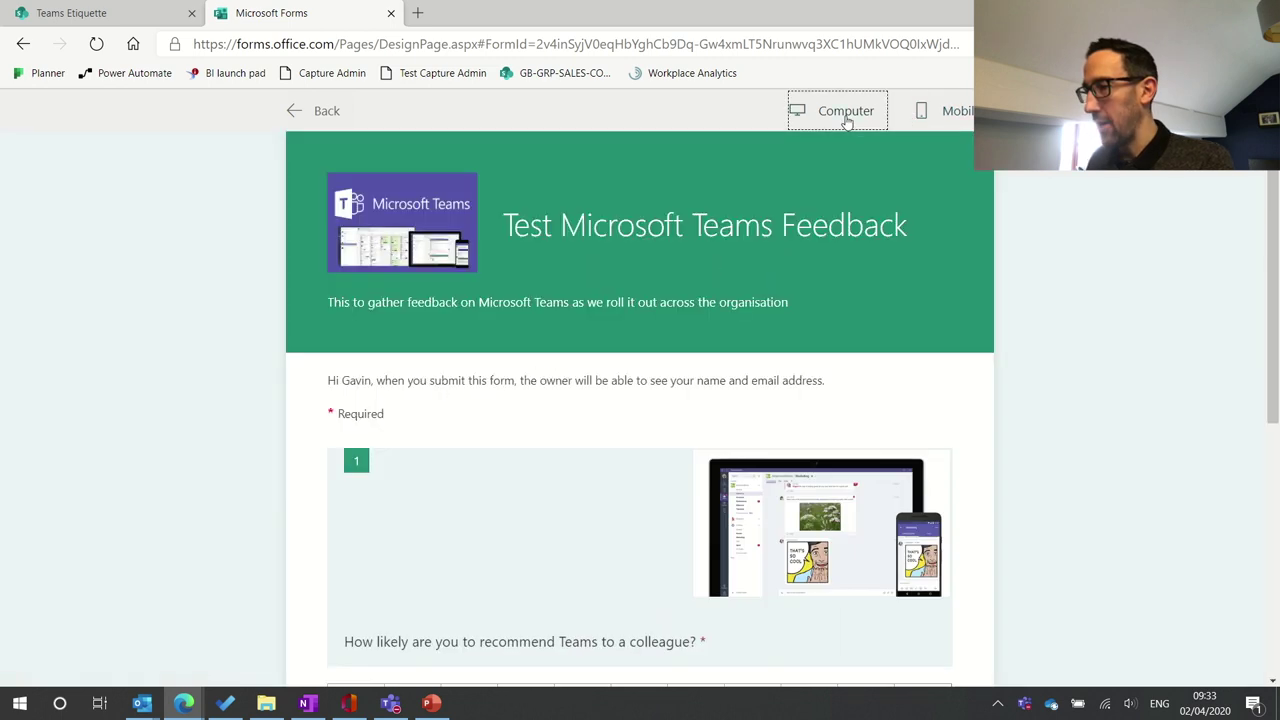
left_click(318, 111)
Apply the purple illustrated theme with a computer screen and hands on a keyboard to the form.
left_click(1076, 153)
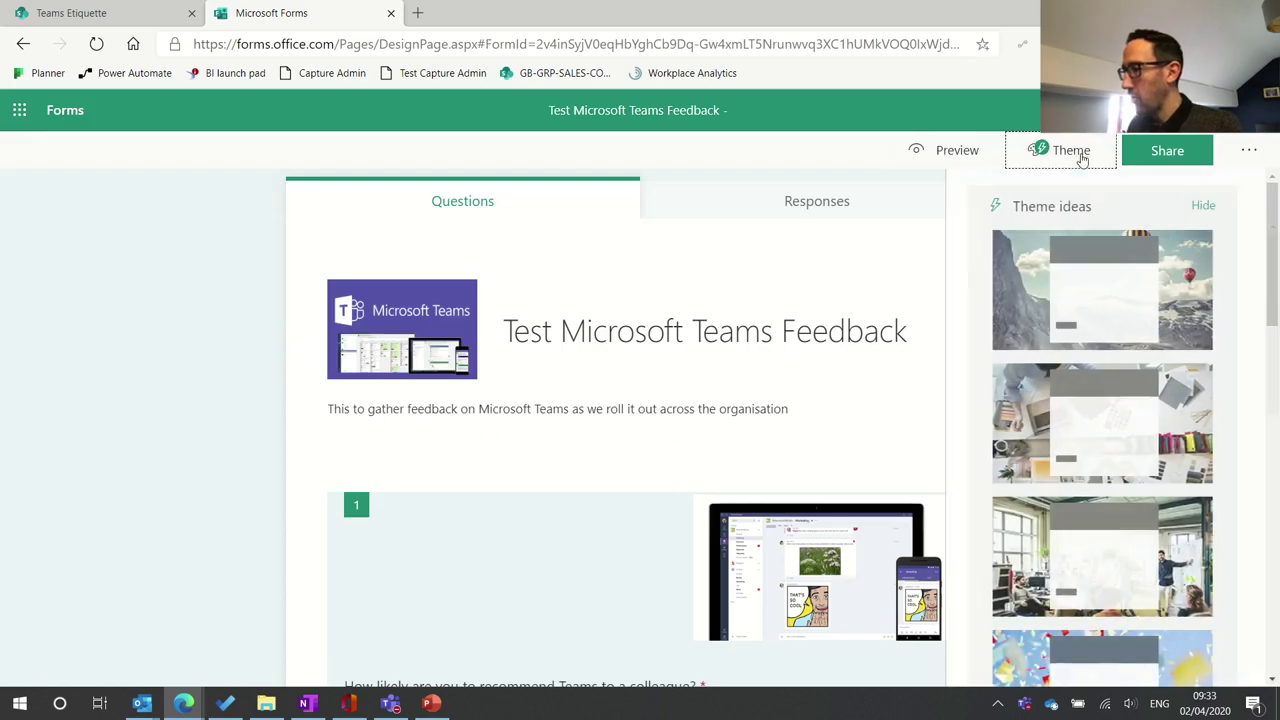
scroll(1099, 415, "down", 6)
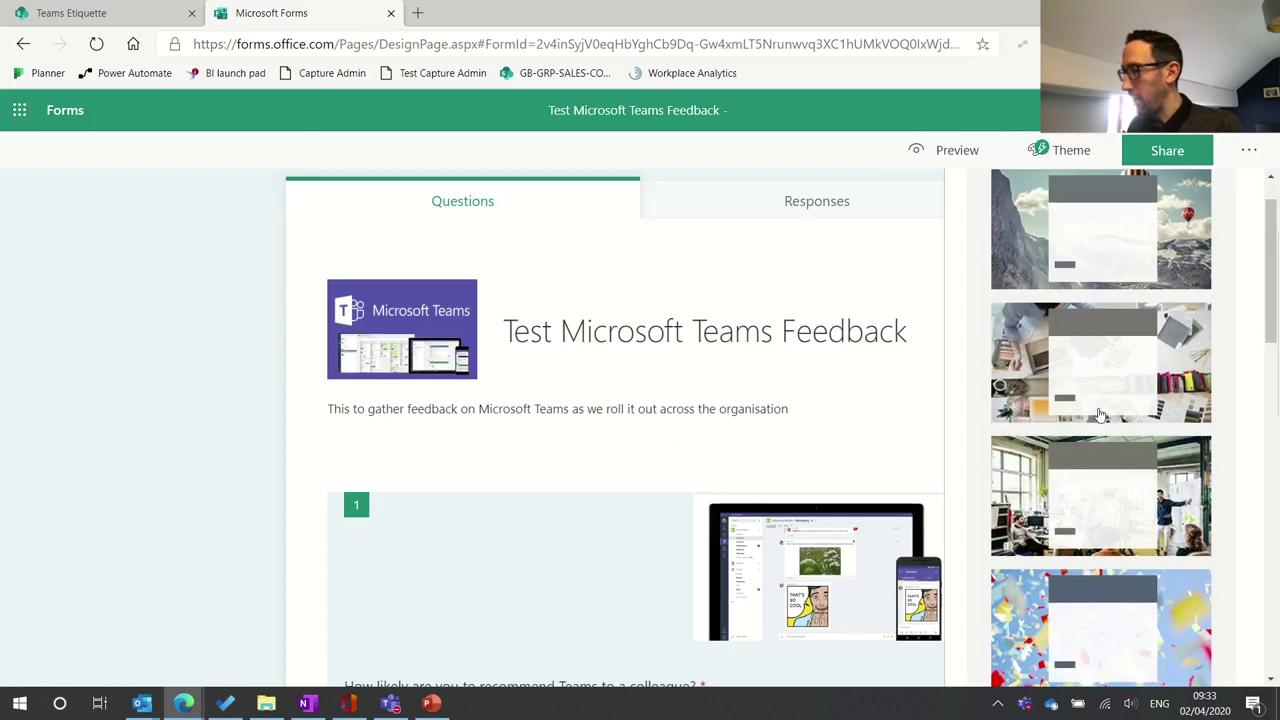
scroll(1099, 415, "down", 2)
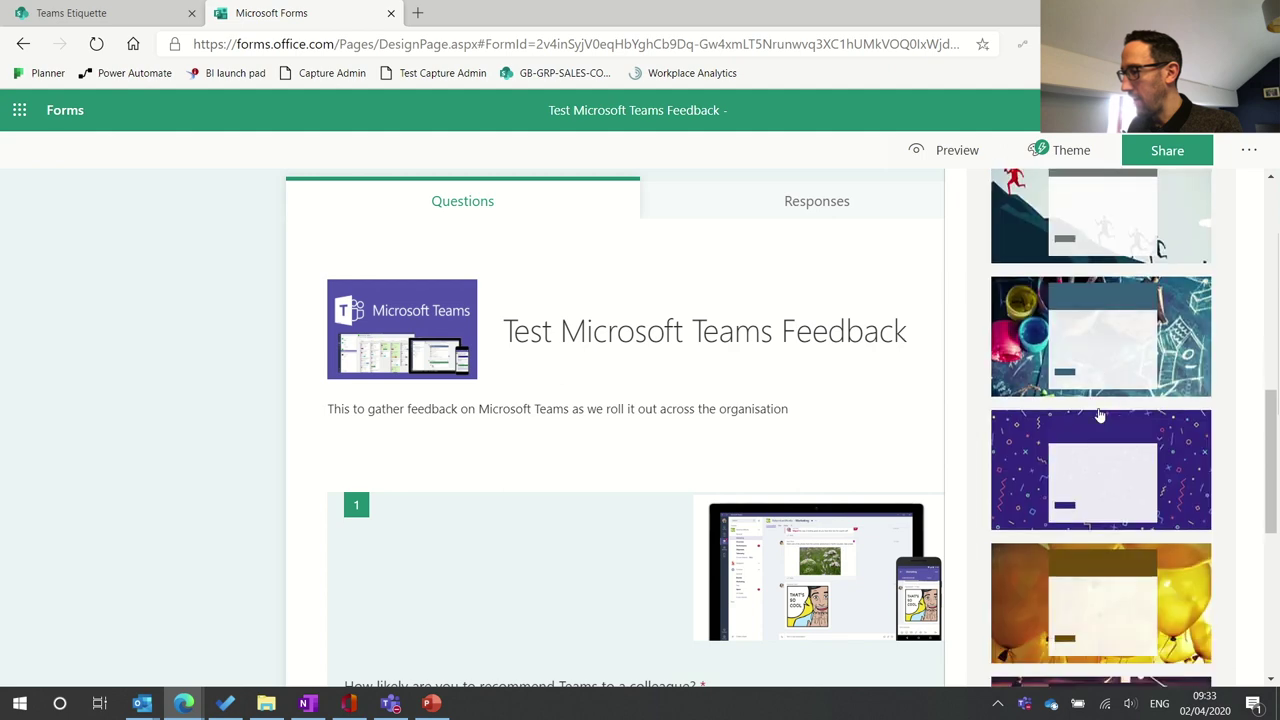
scroll(1099, 415, "down", 8)
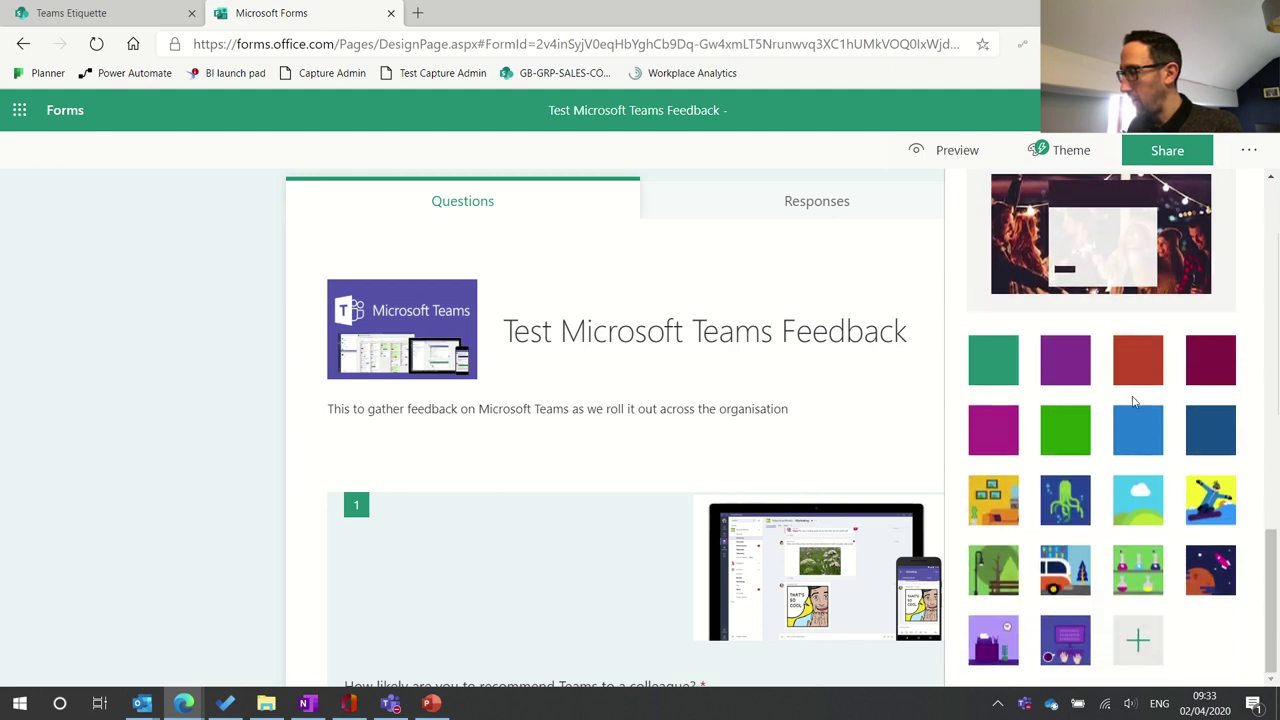
left_click(1135, 647)
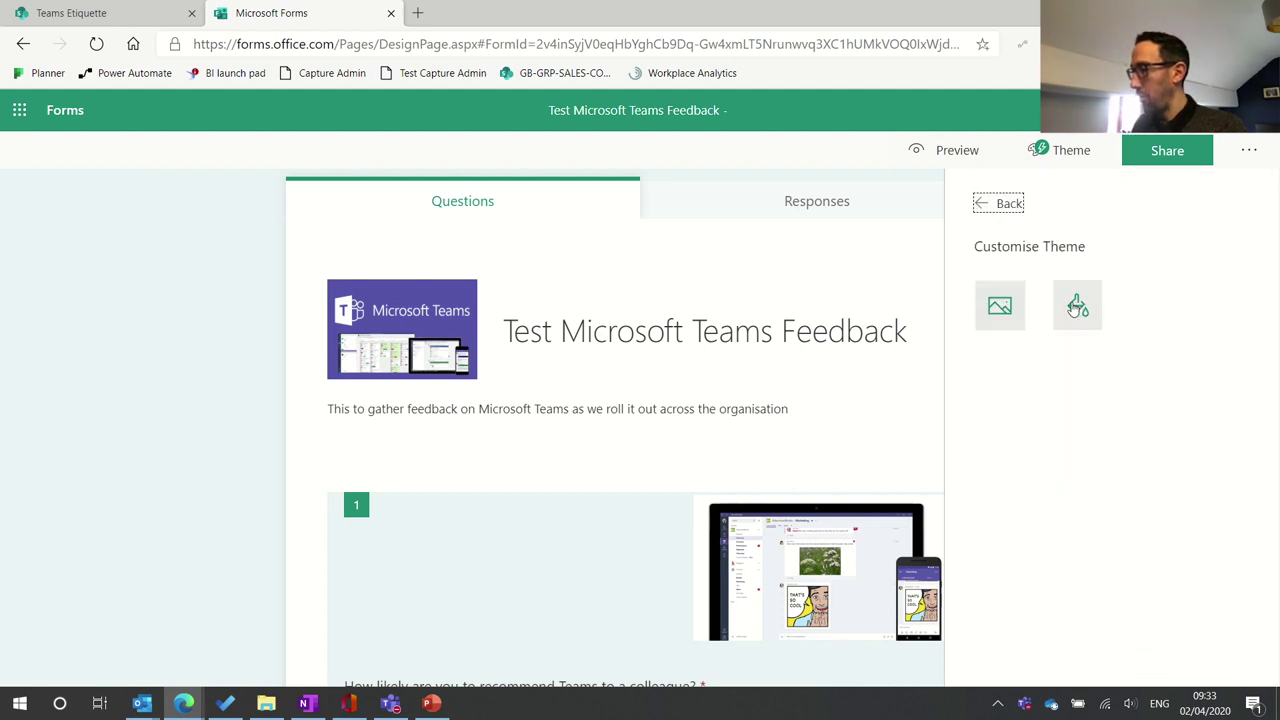
left_click(986, 205)
scroll(1135, 591, "down", 5)
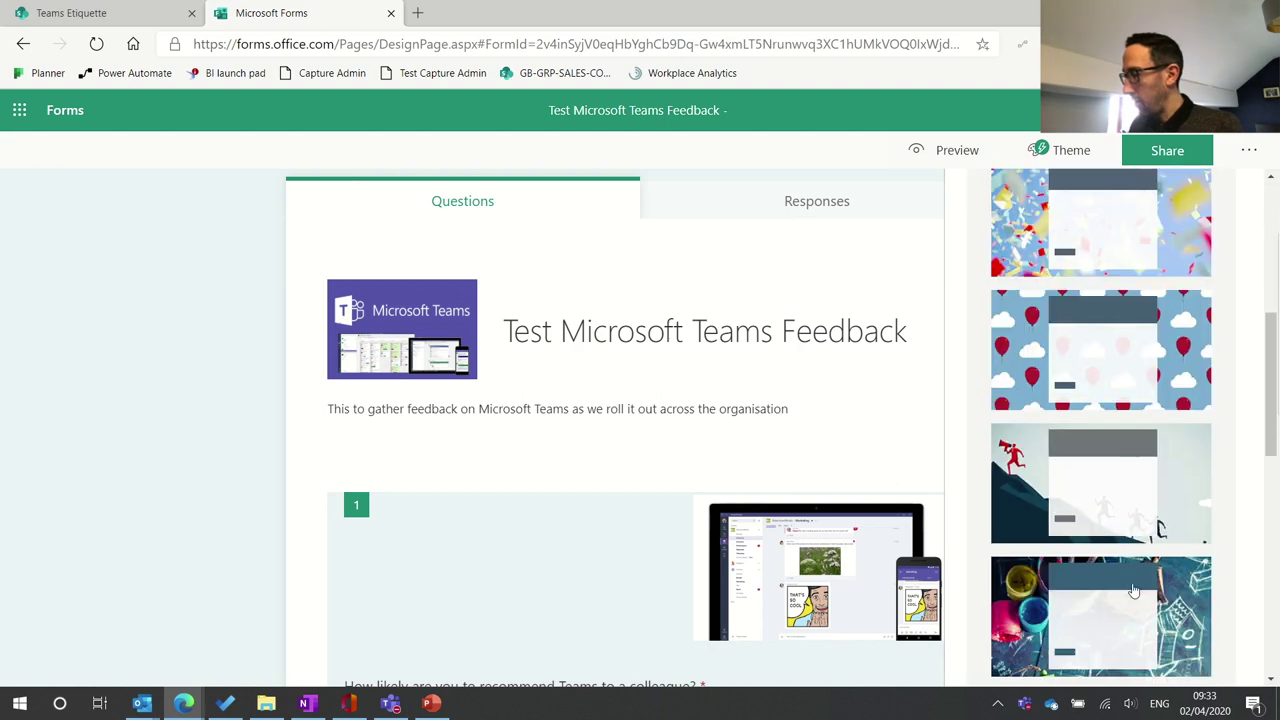
scroll(1135, 591, "down", 2)
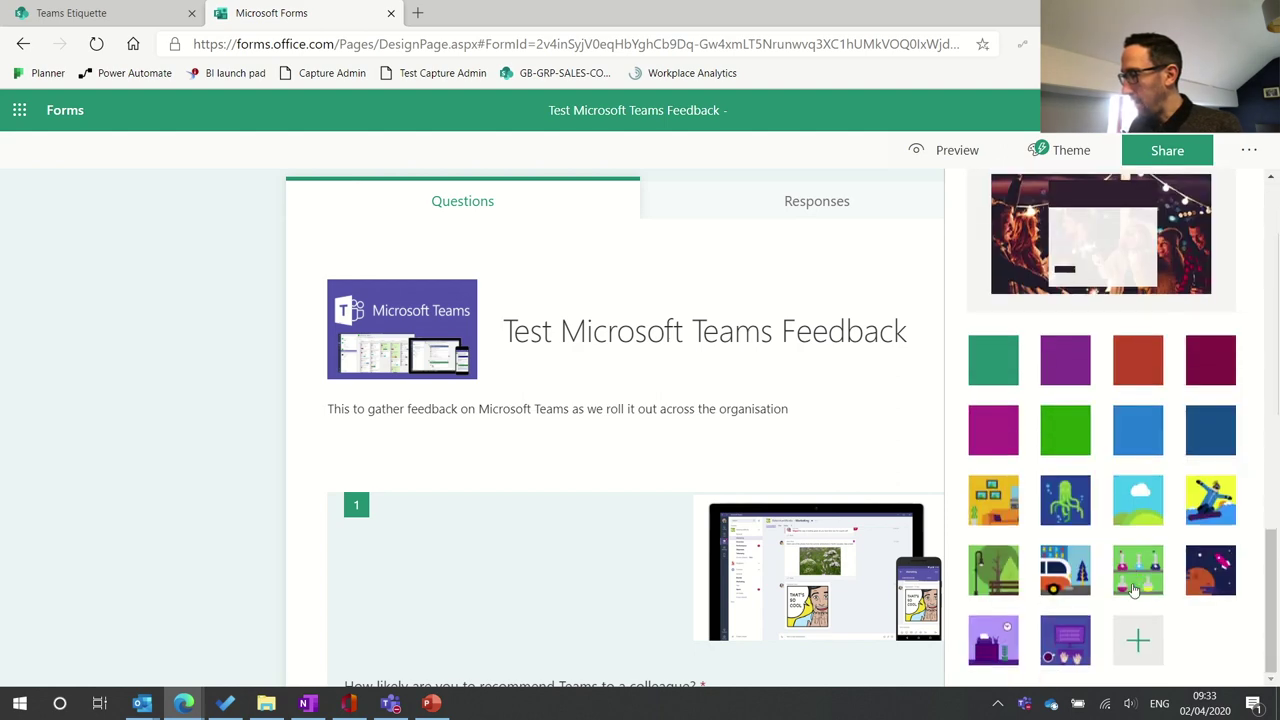
left_click(1065, 640)
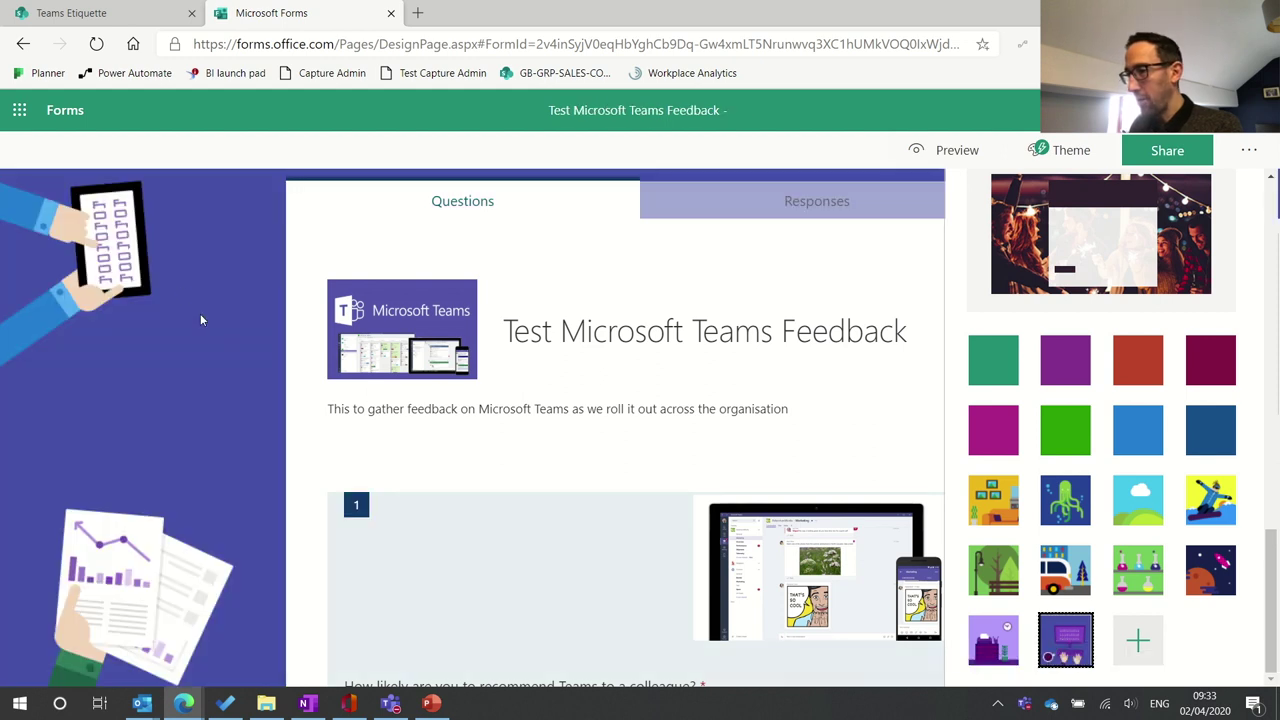
Review the themed form's header and both questions in the editor and in the computer preview, and return to editing.
scroll(523, 557, "down", 5)
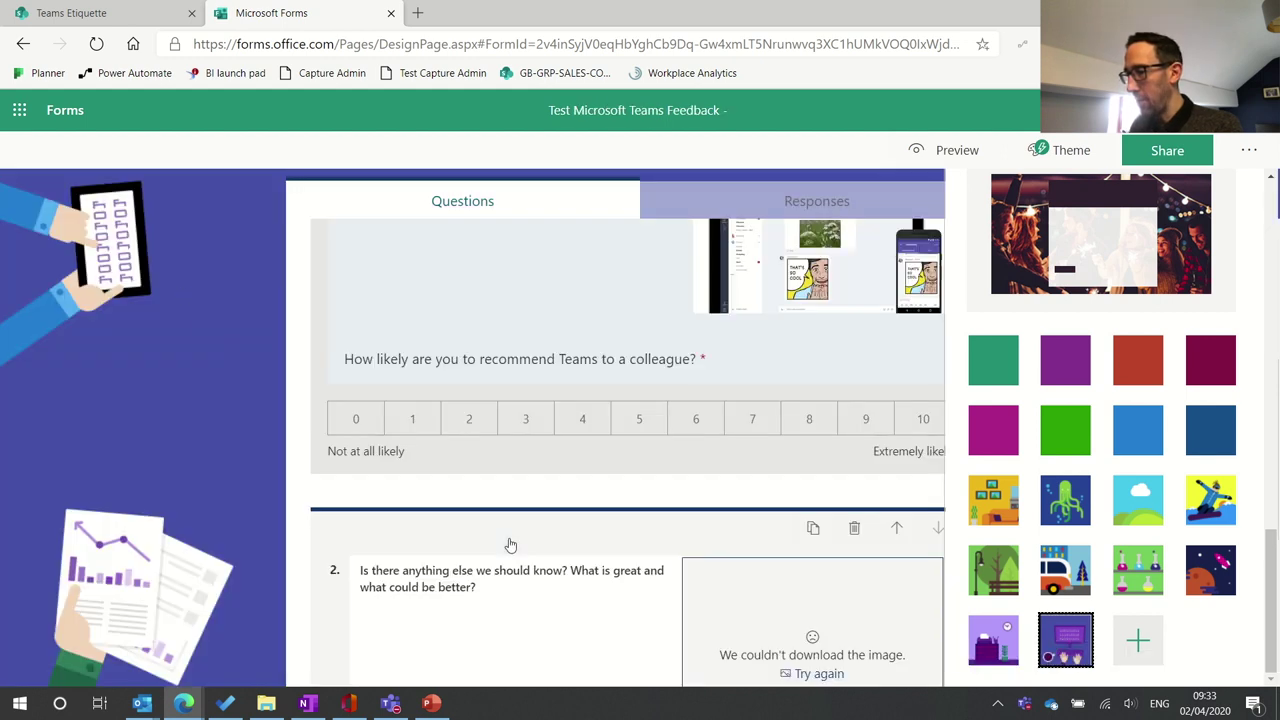
left_click(509, 543)
scroll(509, 540, "up", 3)
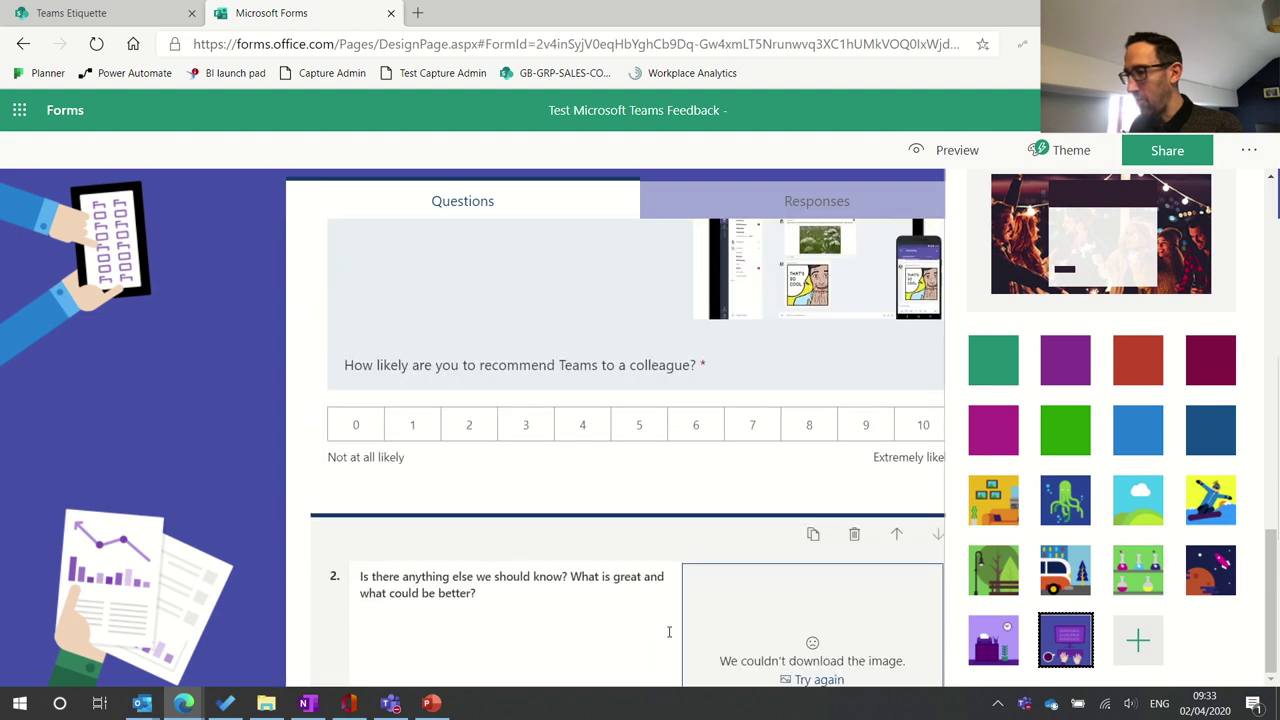
scroll(418, 463, "up", 3)
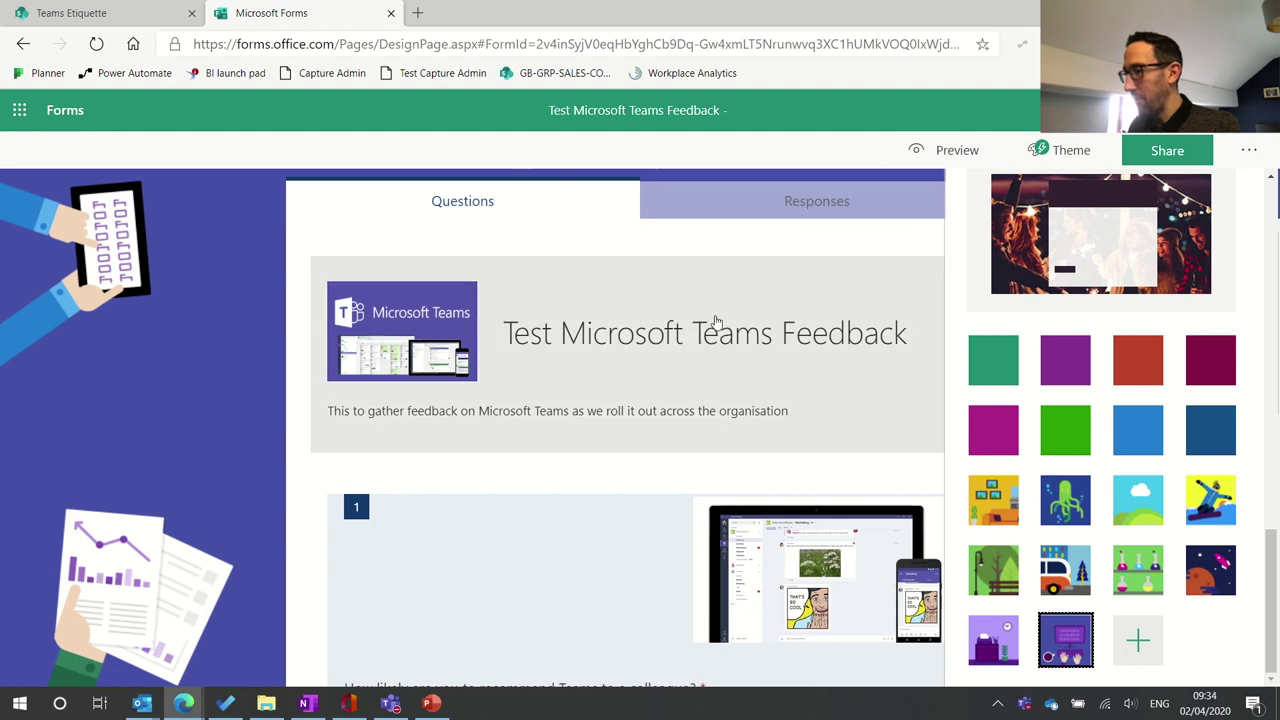
scroll(714, 325, "down", 1)
scroll(714, 320, "up", 1)
left_click(966, 150)
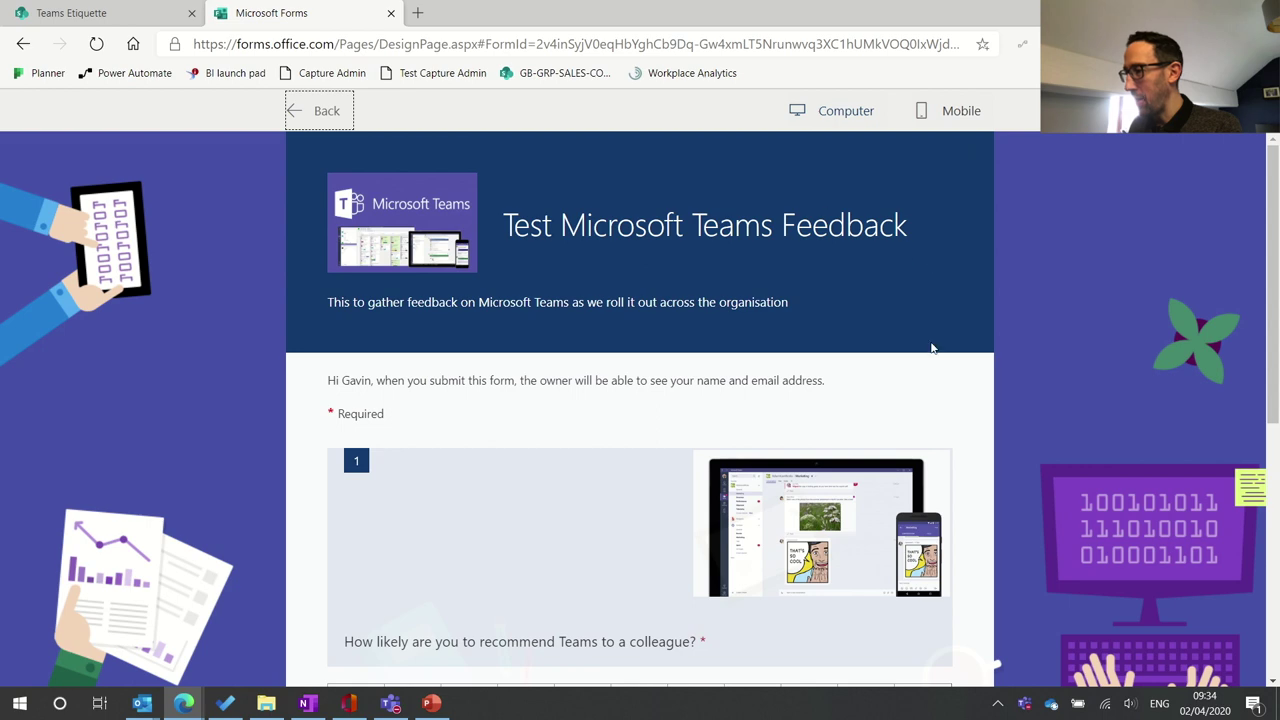
scroll(647, 429, "down", 3)
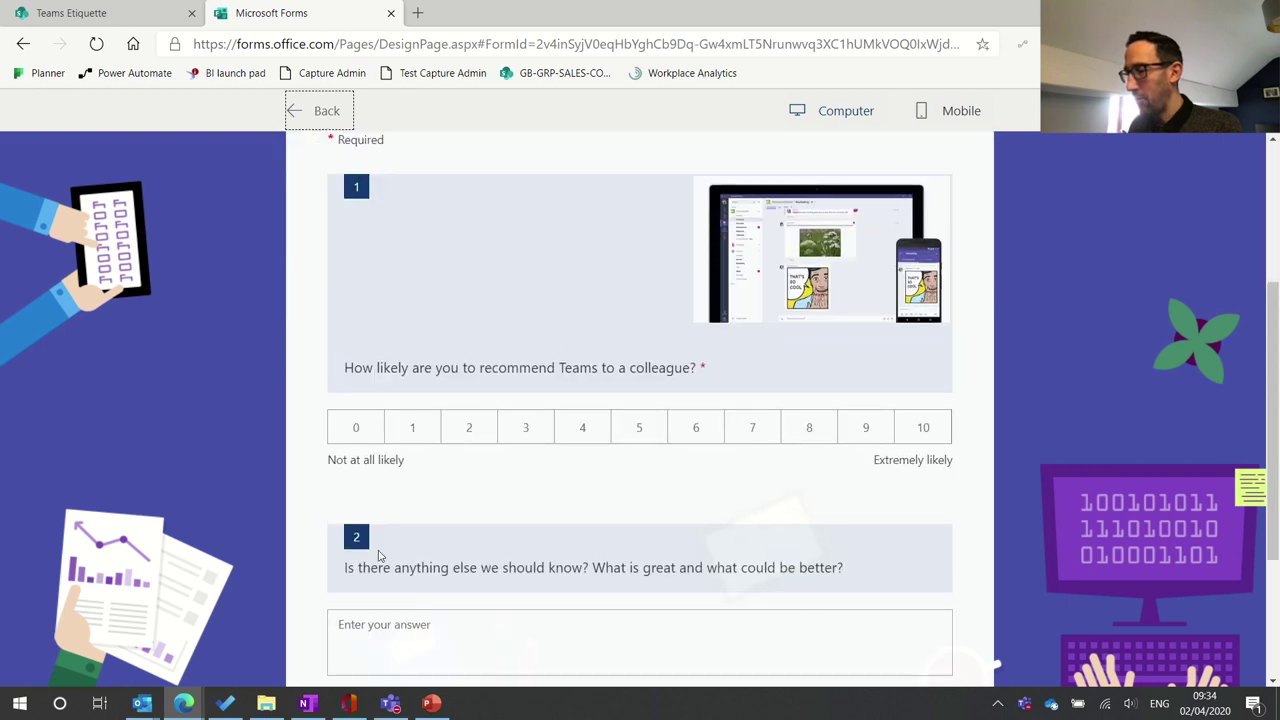
scroll(380, 556, "down", 2)
scroll(380, 556, "up", 5)
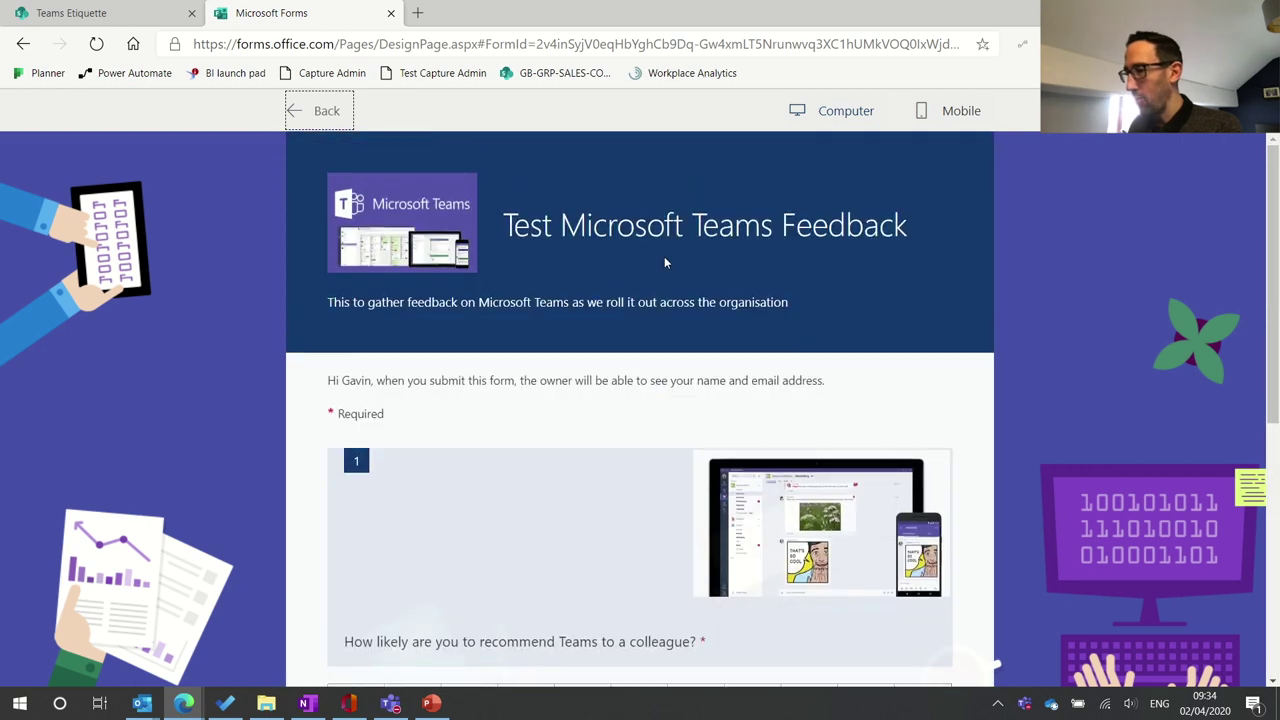
left_click(300, 112)
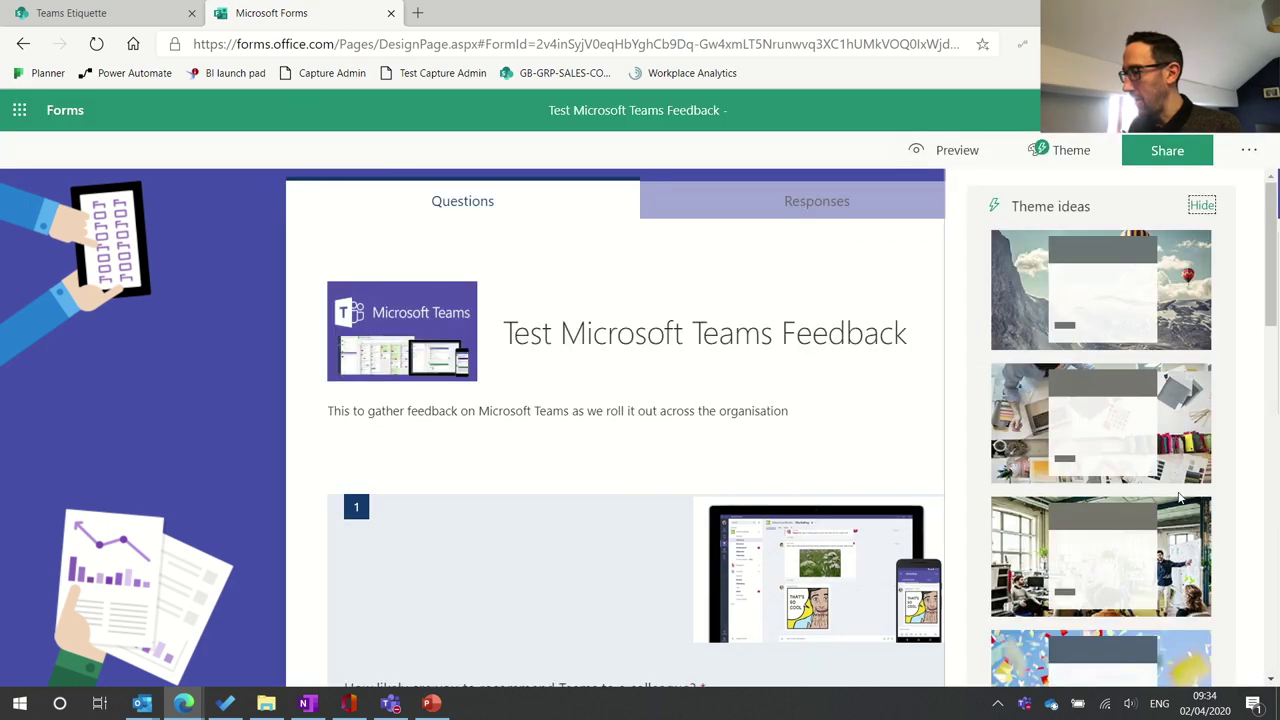
scroll(1180, 500, "down", 10)
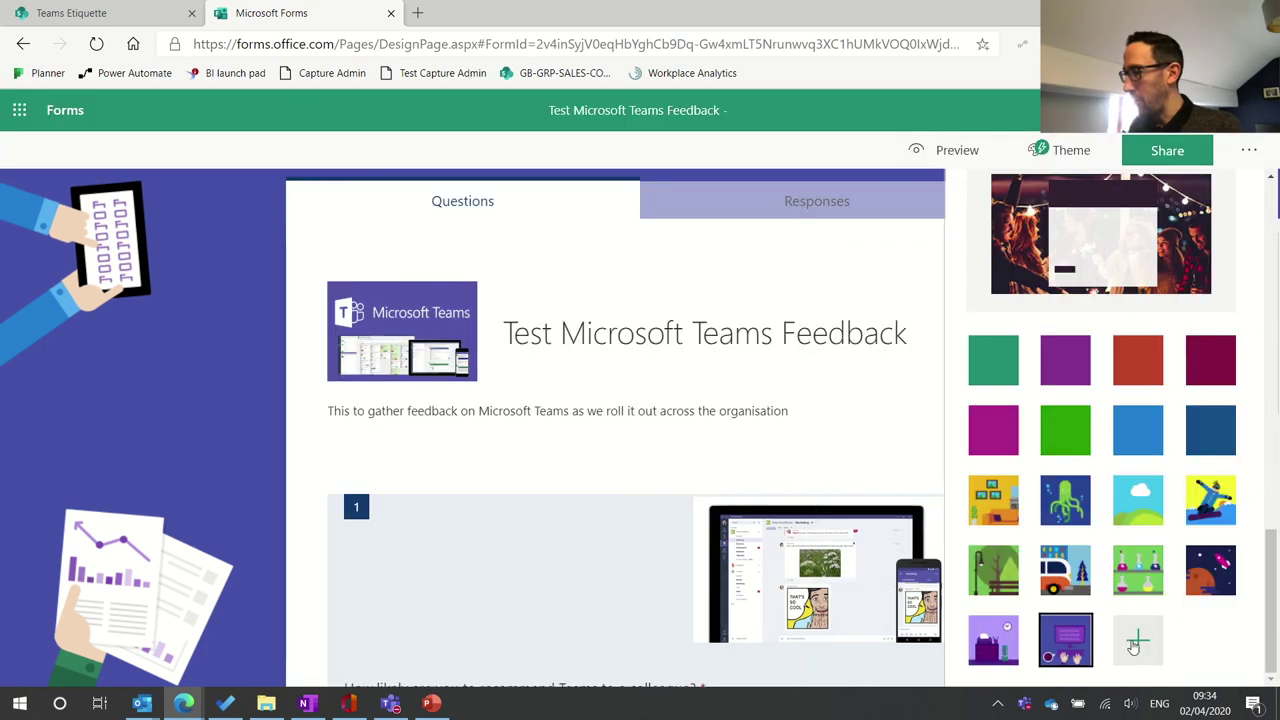
scroll(1142, 381, "up", 10)
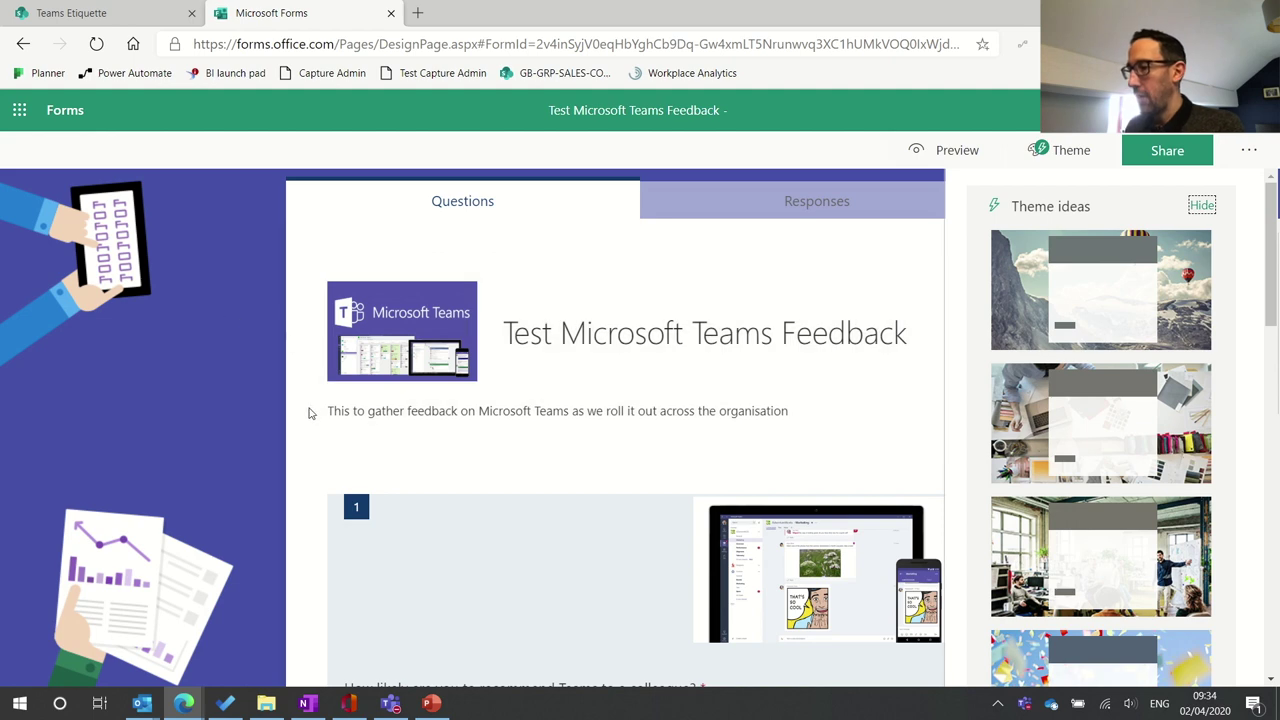
left_click(1252, 150)
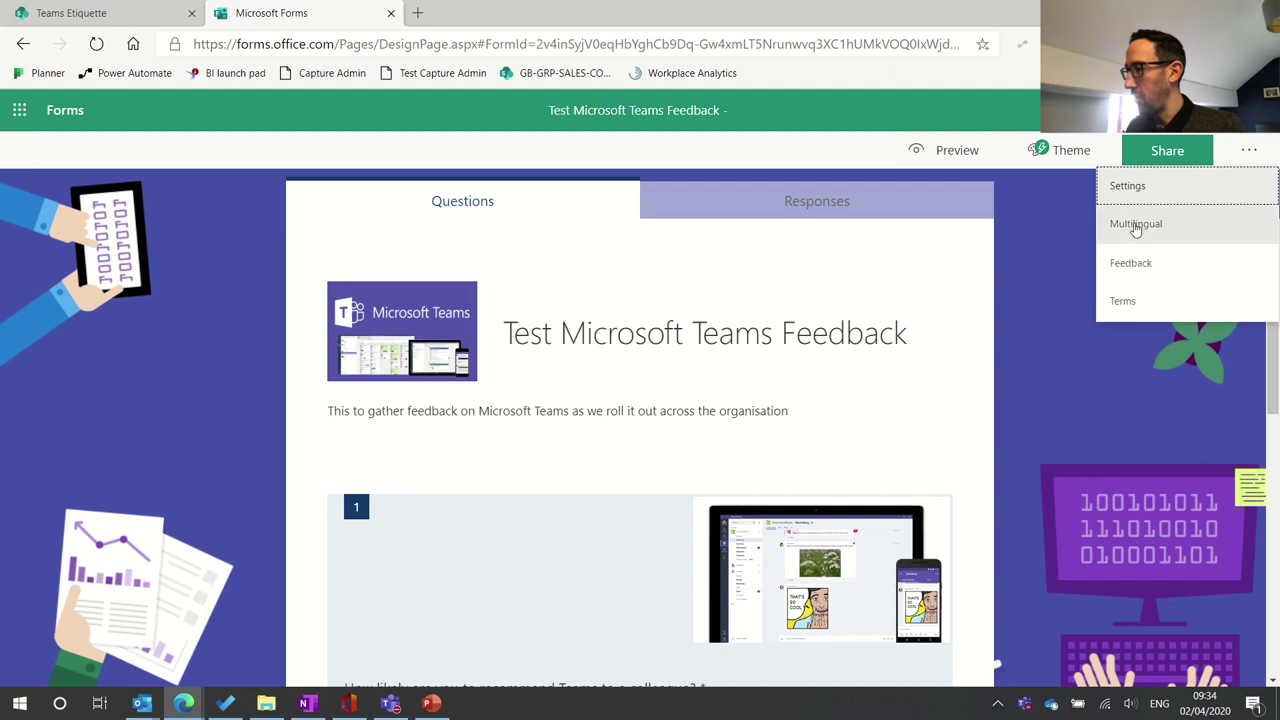
left_click(1041, 222)
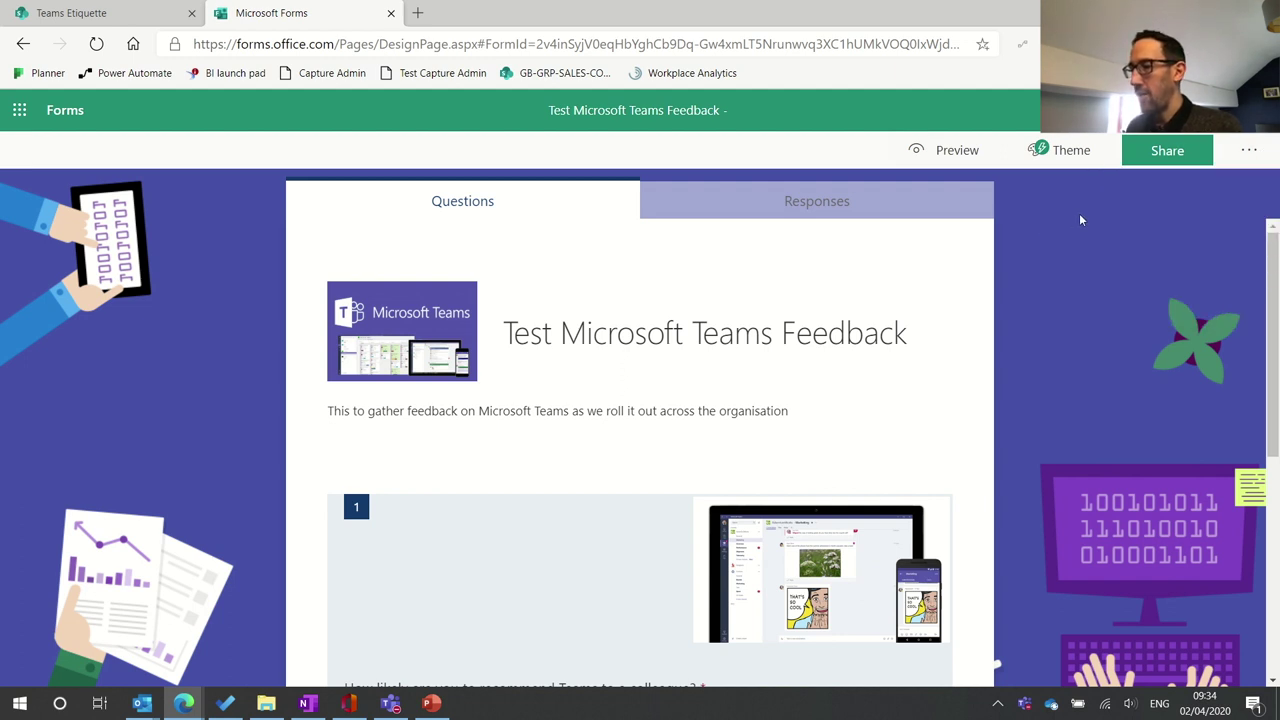
Look at the form's QR code and embed code sharing options and copy its response link.
left_click(1167, 150)
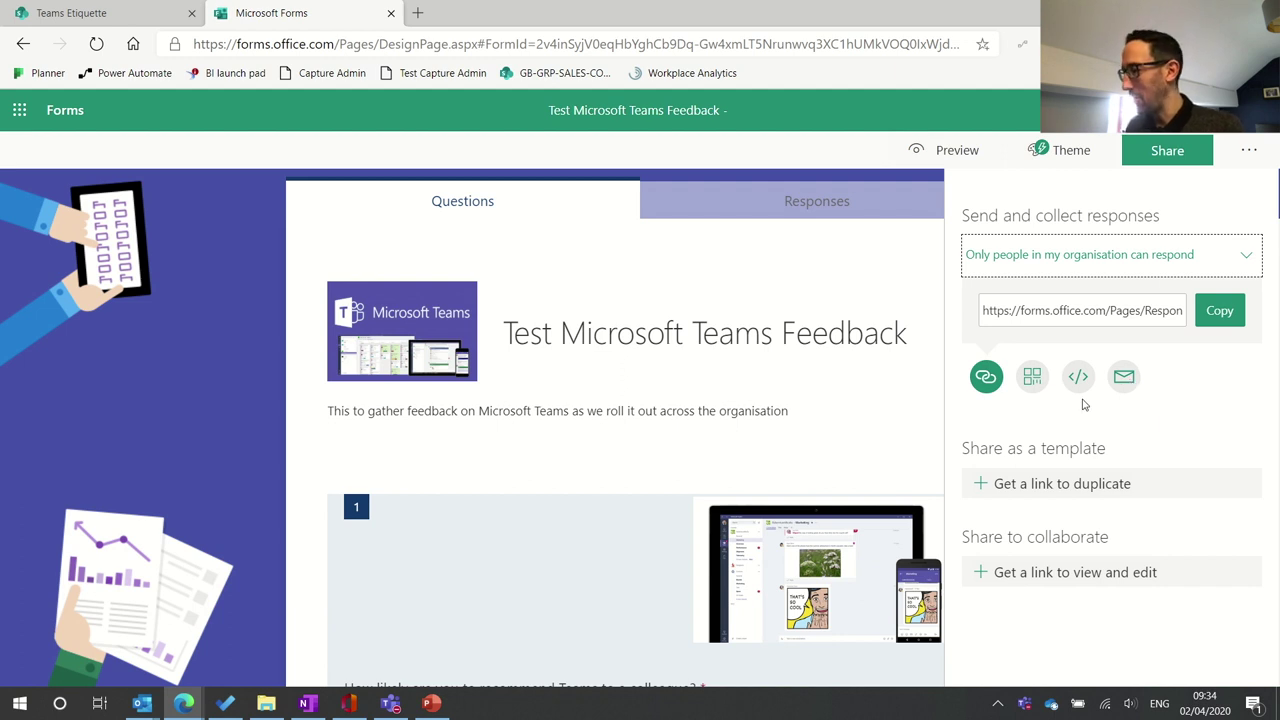
left_click(1029, 386)
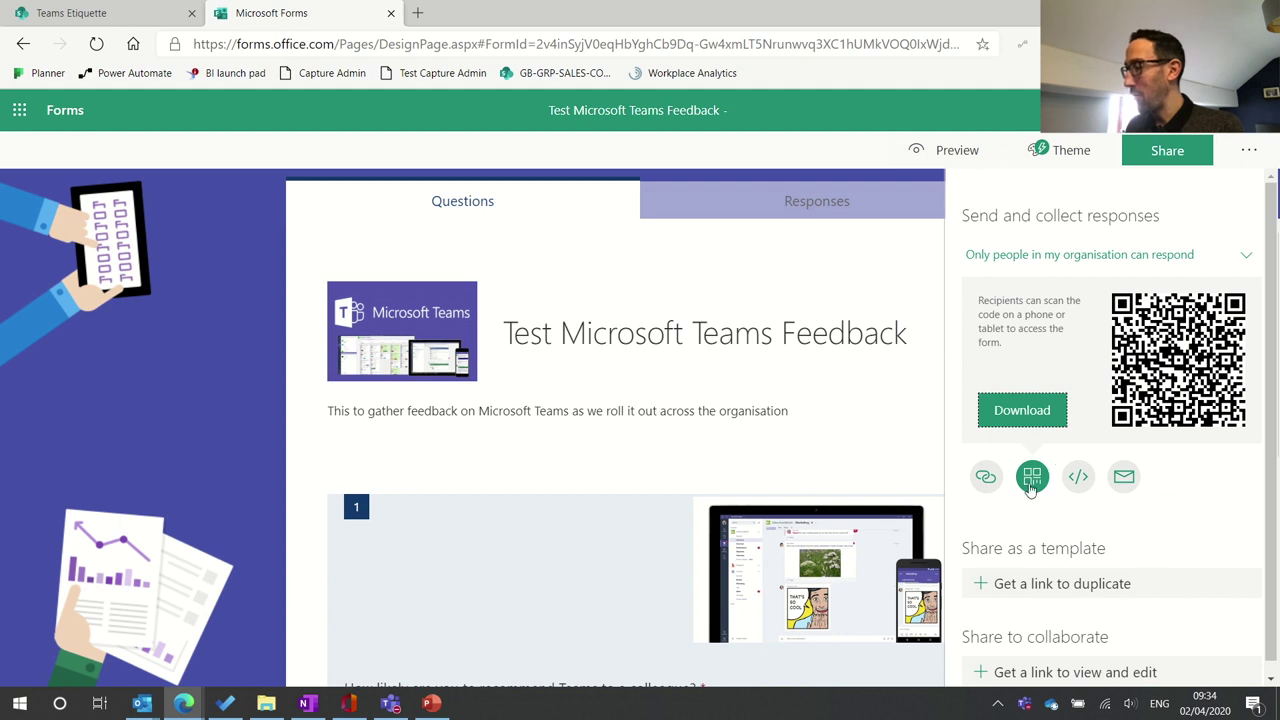
left_click(1073, 483)
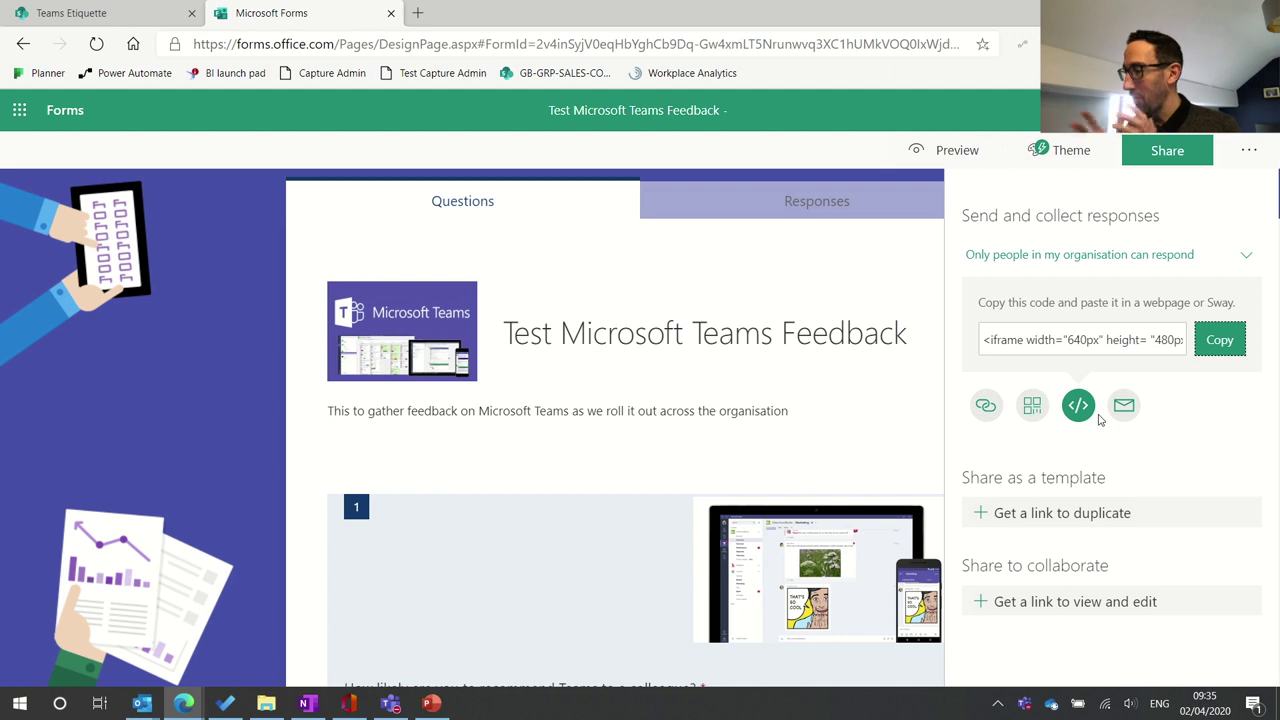
left_click(985, 408)
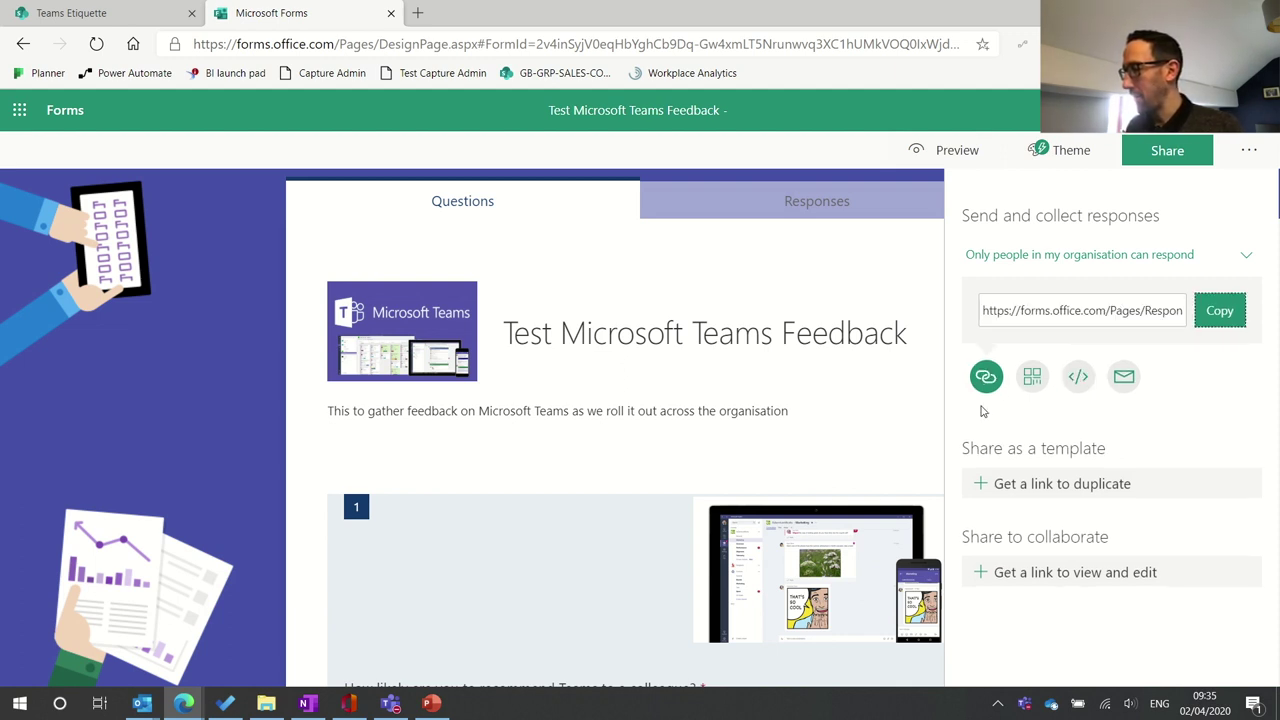
left_click(1219, 313)
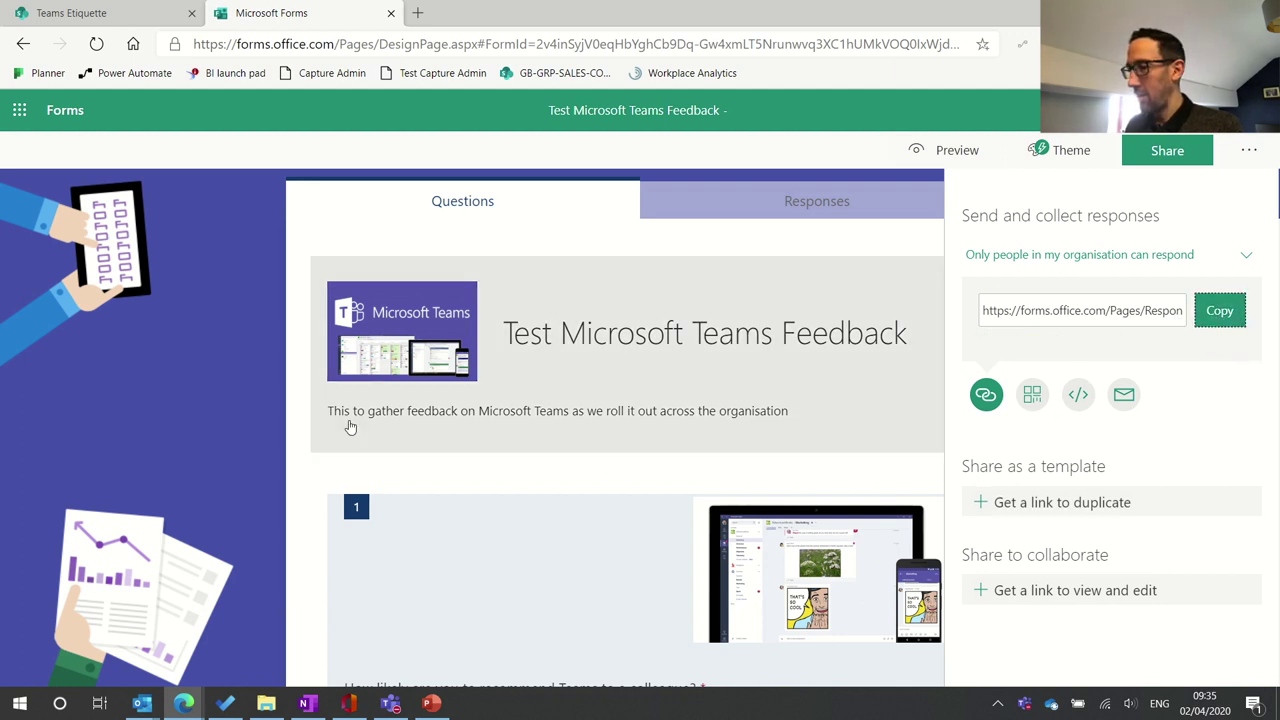
Switch to Microsoft Teams and start a formatted post in the Testing channel with the subject "Test Survey Feedback".
left_click(389, 708)
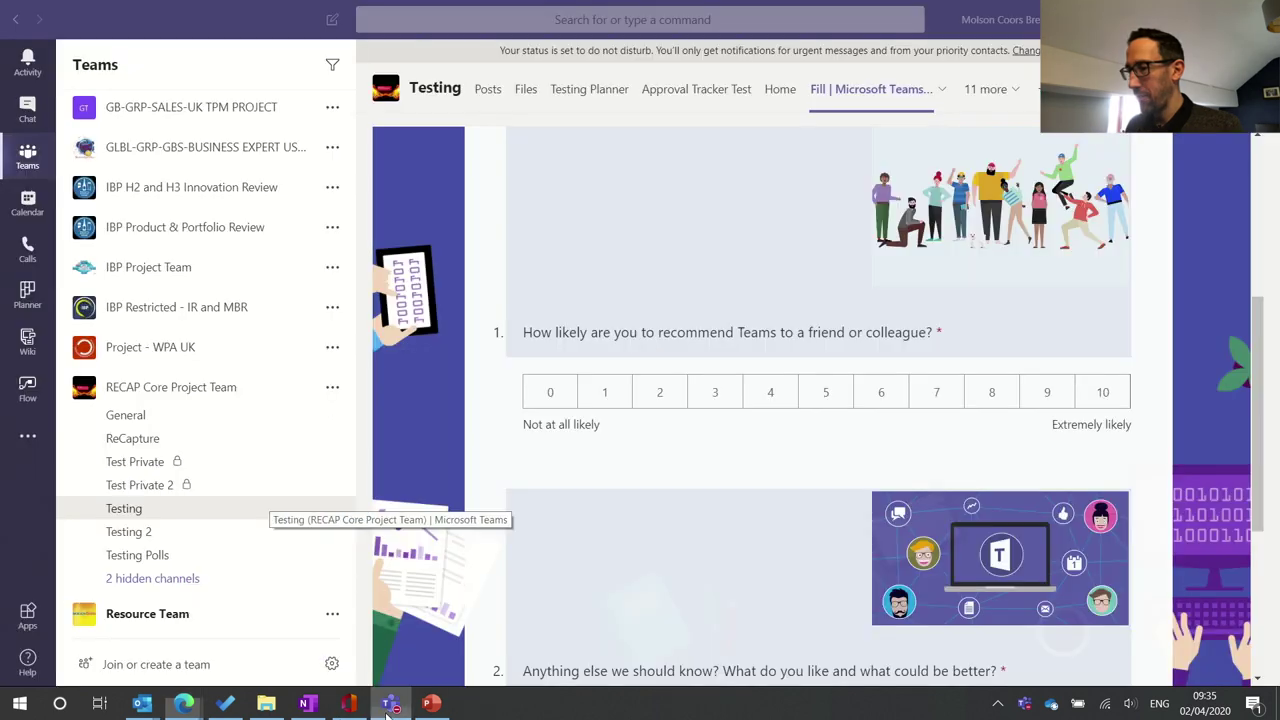
left_click(488, 89)
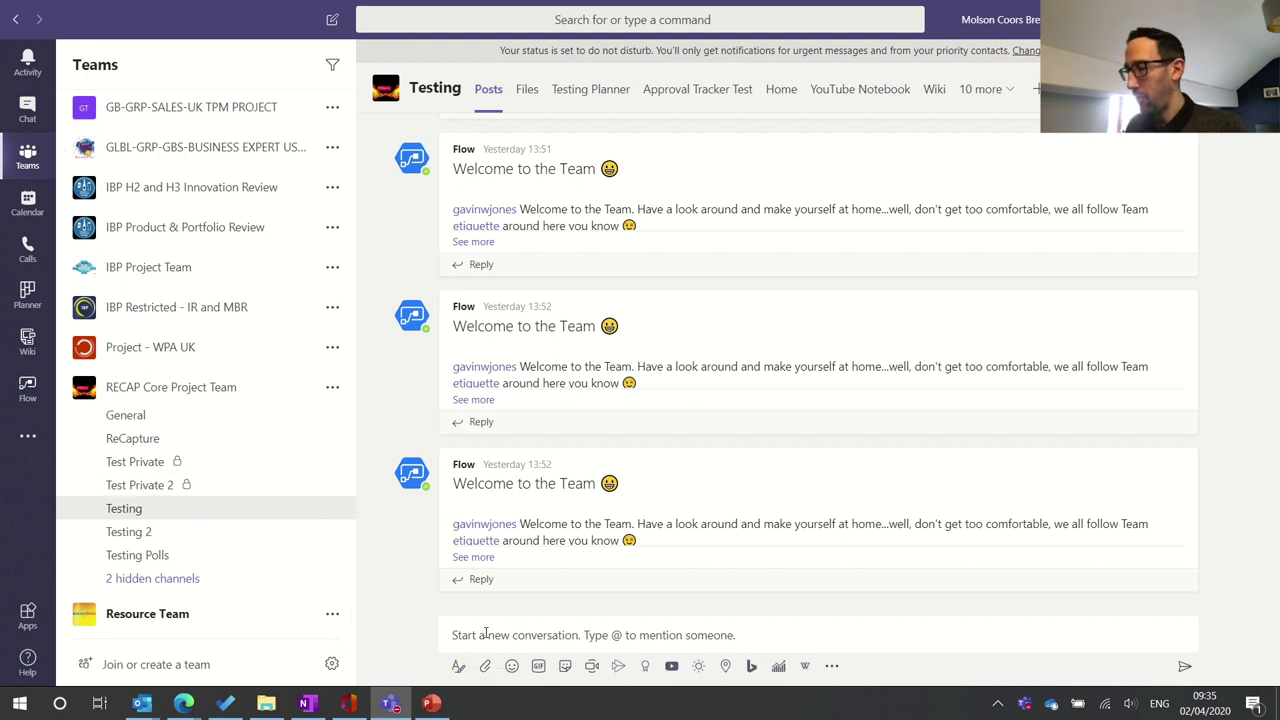
left_click(467, 664)
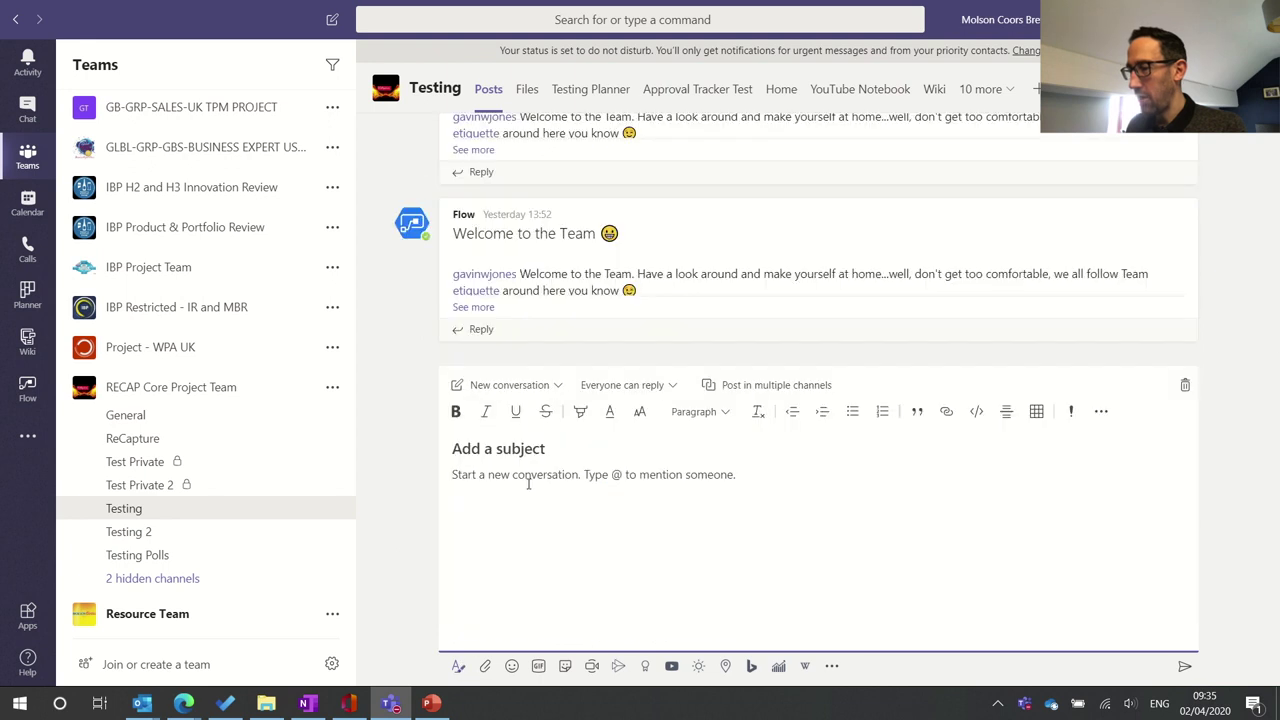
type("Test")
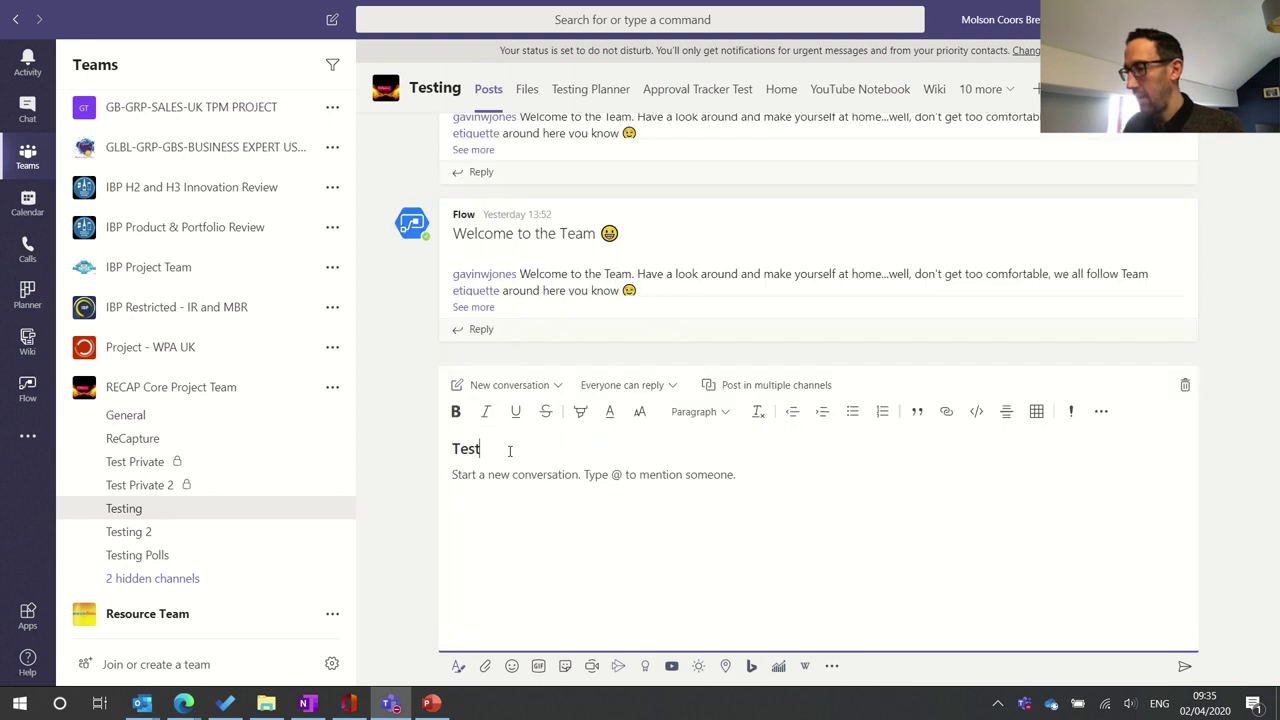
type(" Survey Feedback")
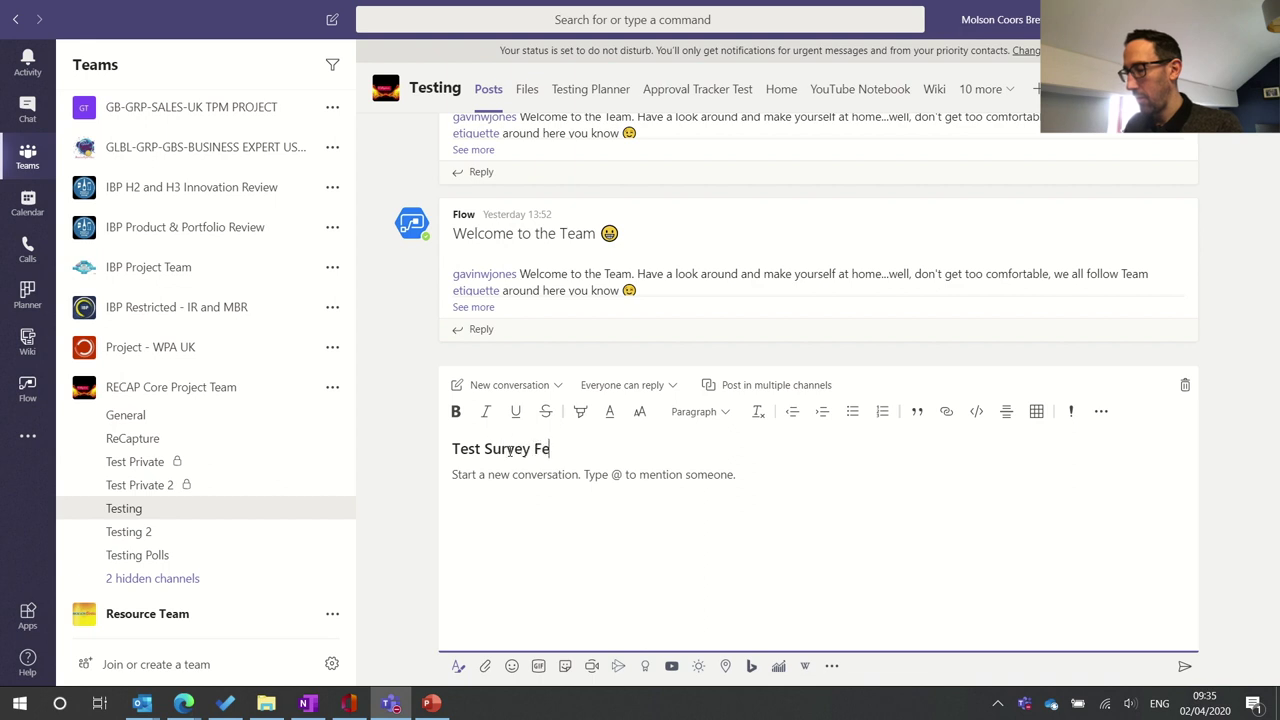
Write the message mentioning the Testing channel with "Can you all fill in this survey please?" and paste the form's response link below it.
left_click(495, 483)
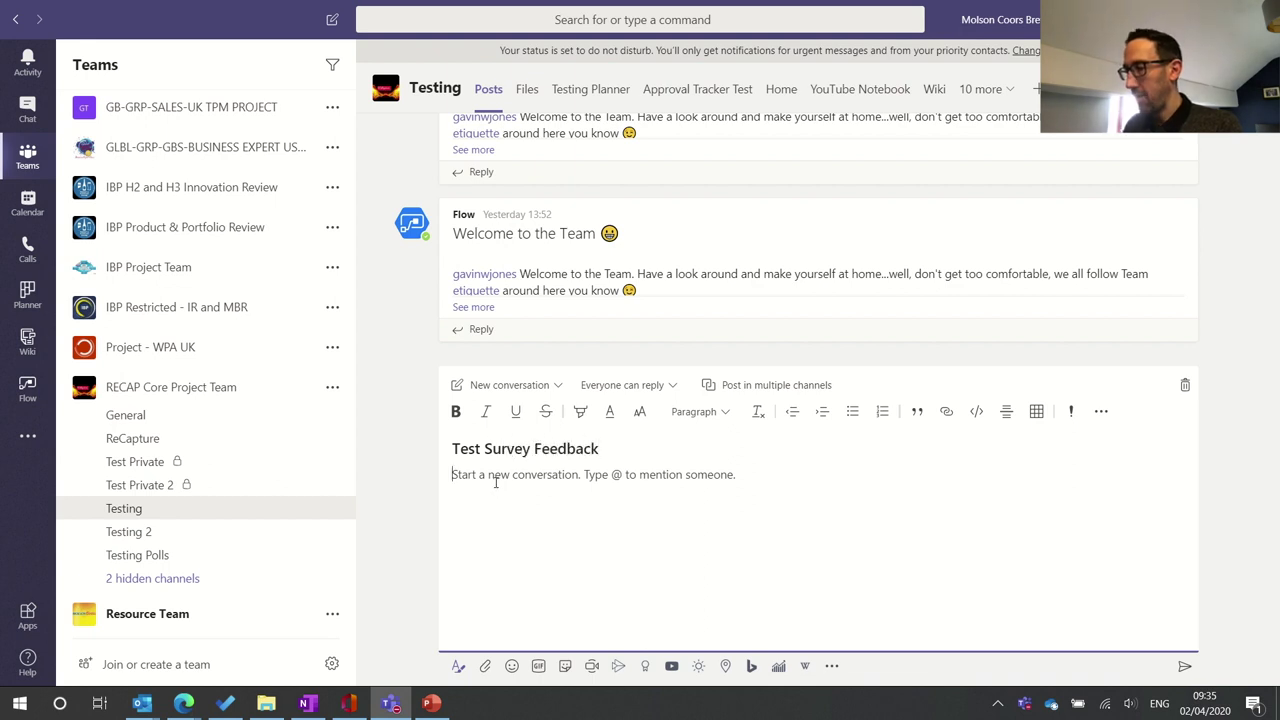
type("@channel")
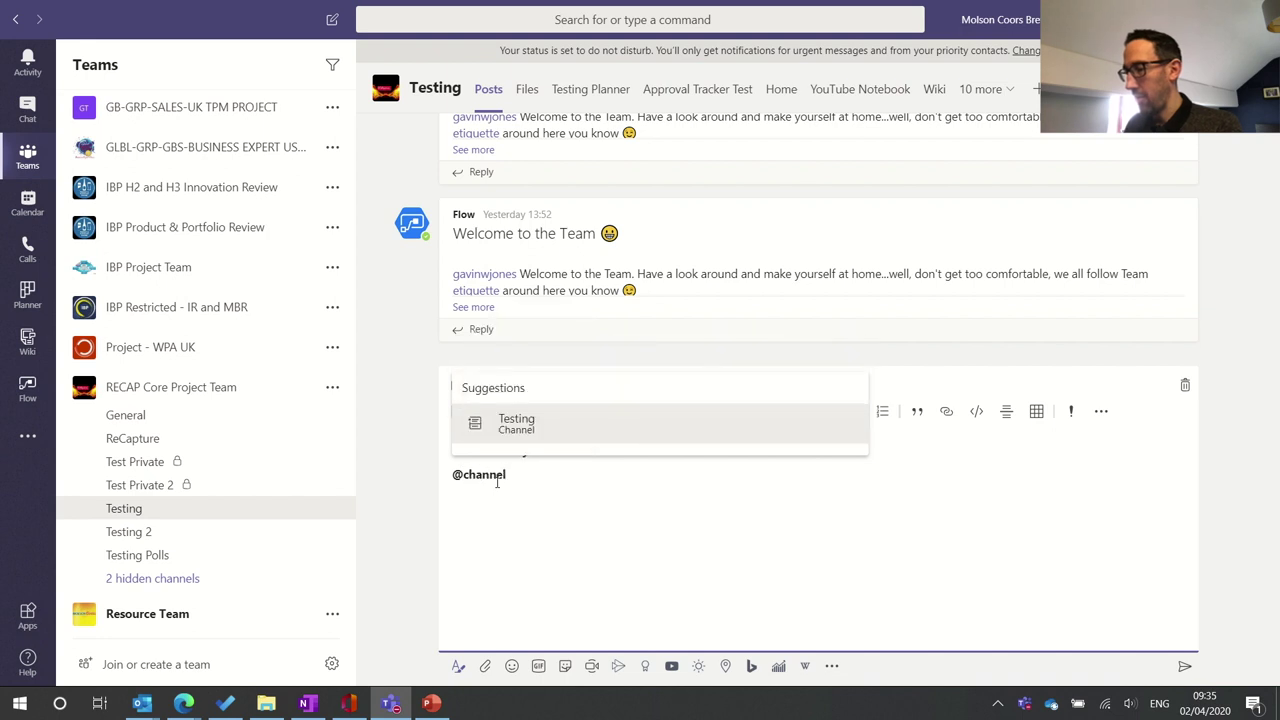
key("Return")
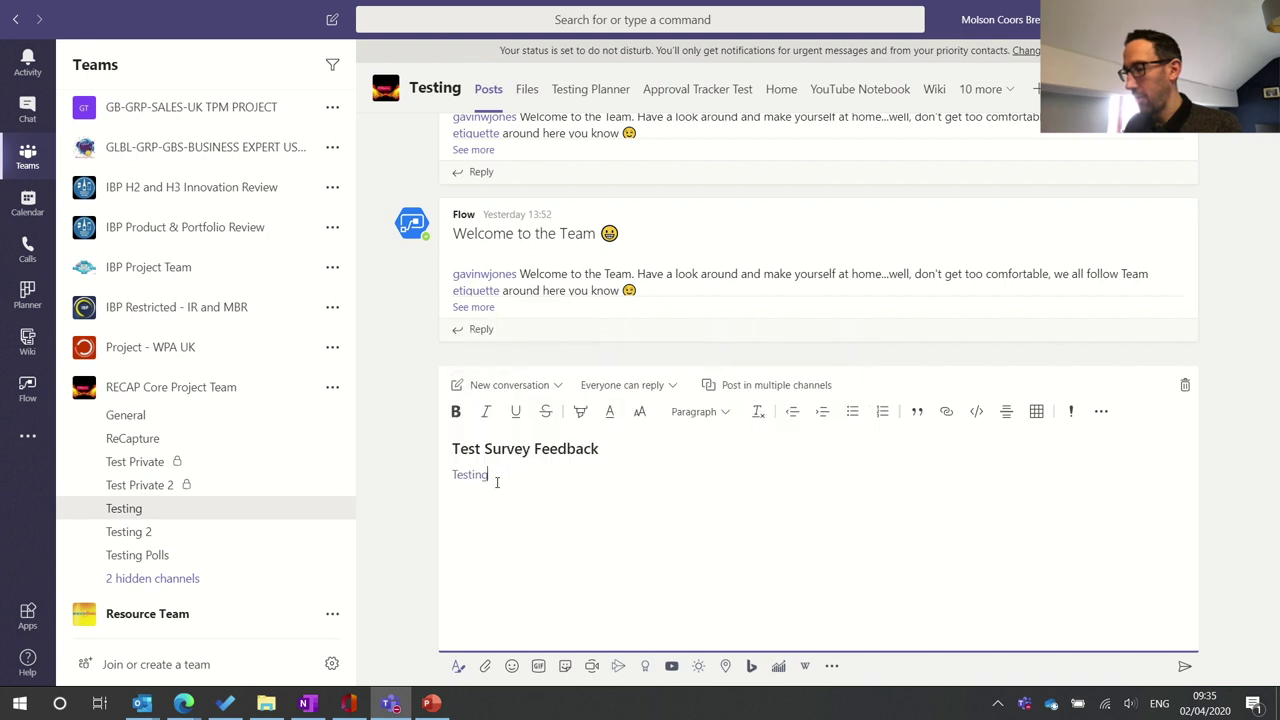
type("Can oy")
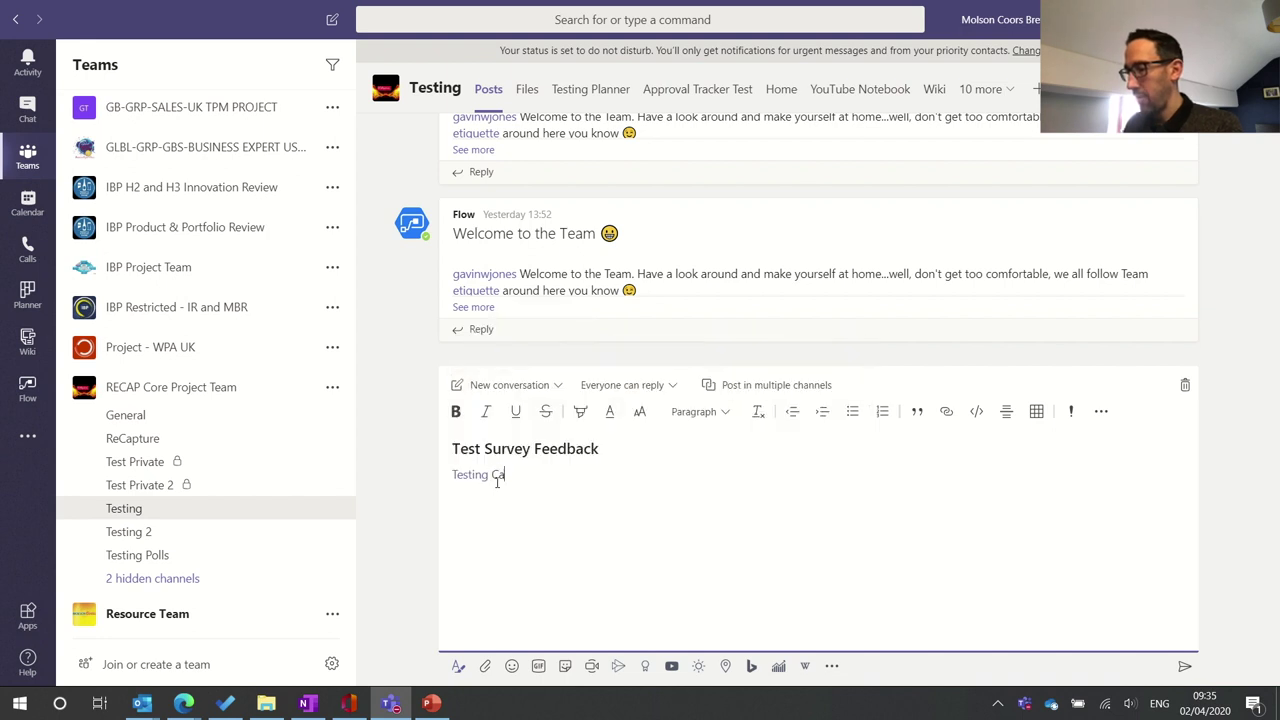
key("BackSpace")
type("you")
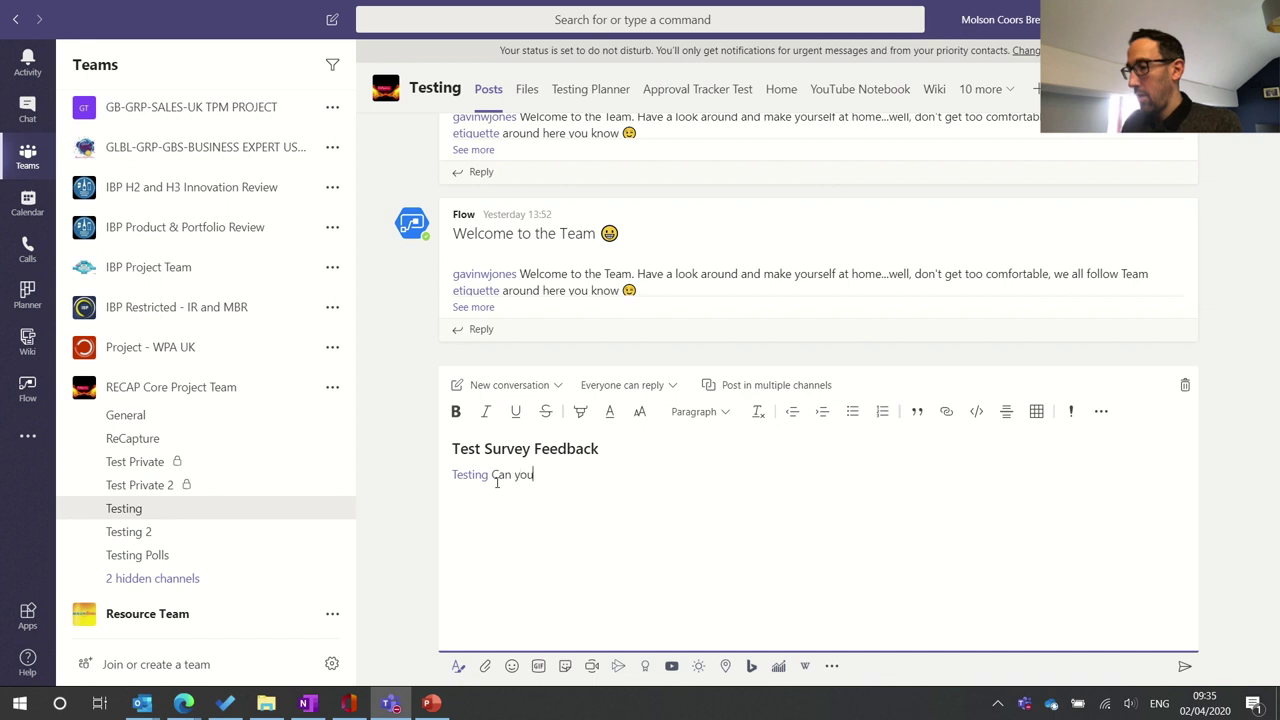
type(" all fill in ")
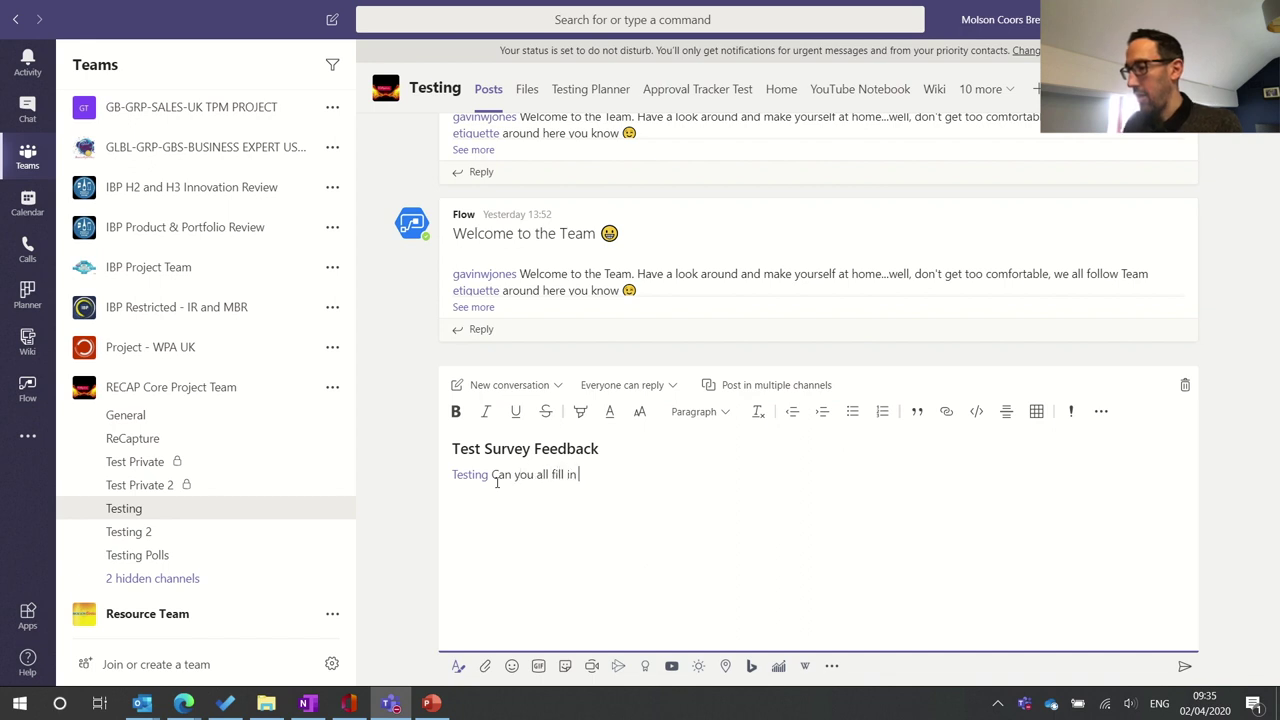
type("this survey please")
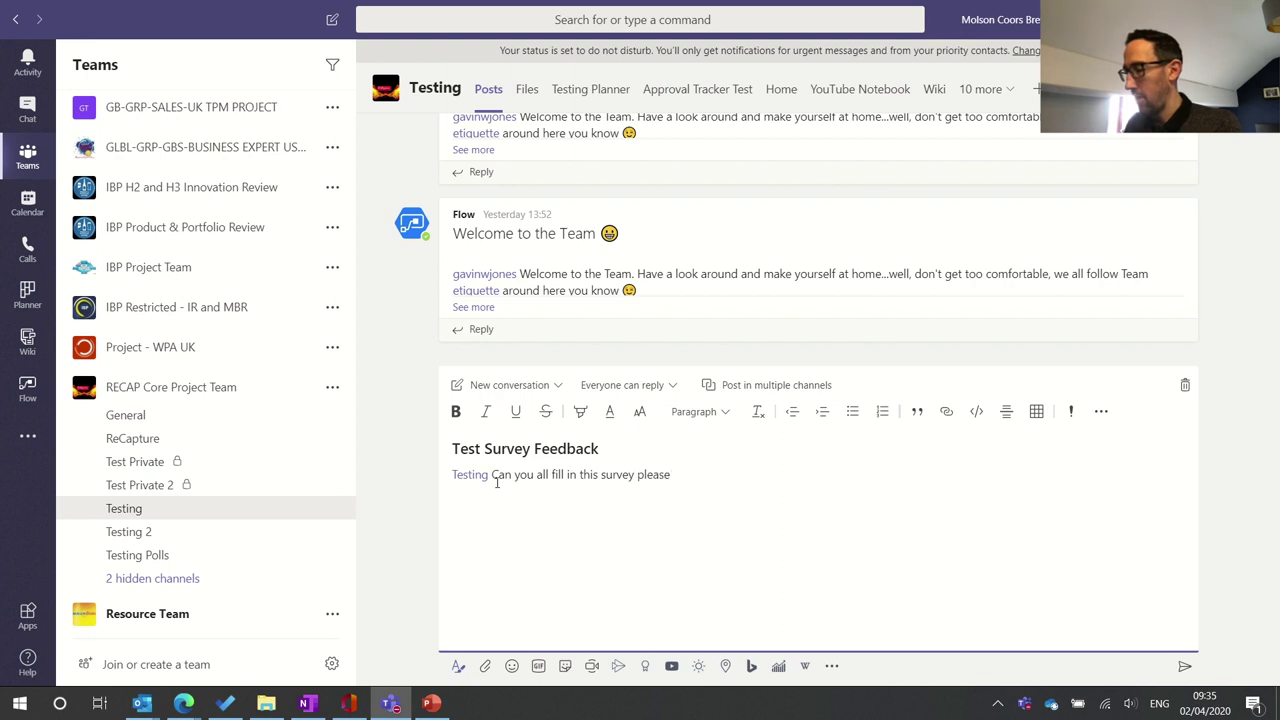
type("?")
key("Return")
key("ctrl+v")
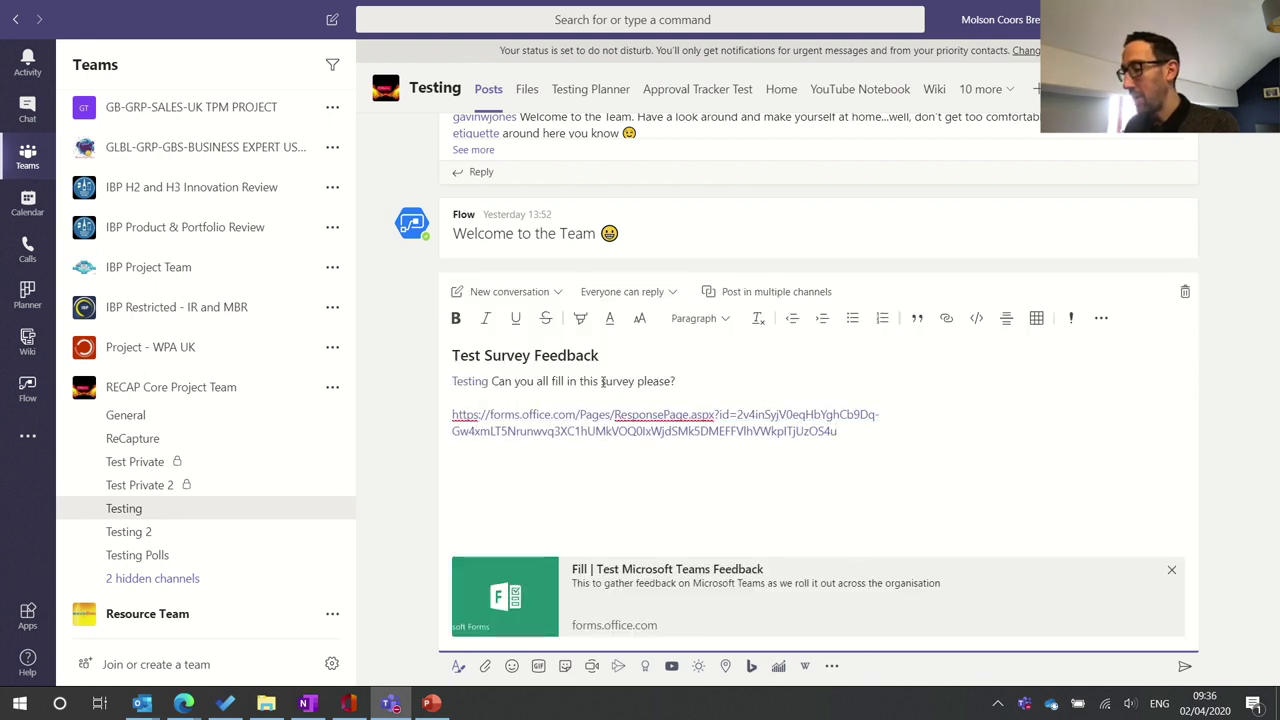
Hyperlink the words "this survey please" to the form's response link and delete the raw link below the sentence.
left_click_drag(601, 381, 655, 381)
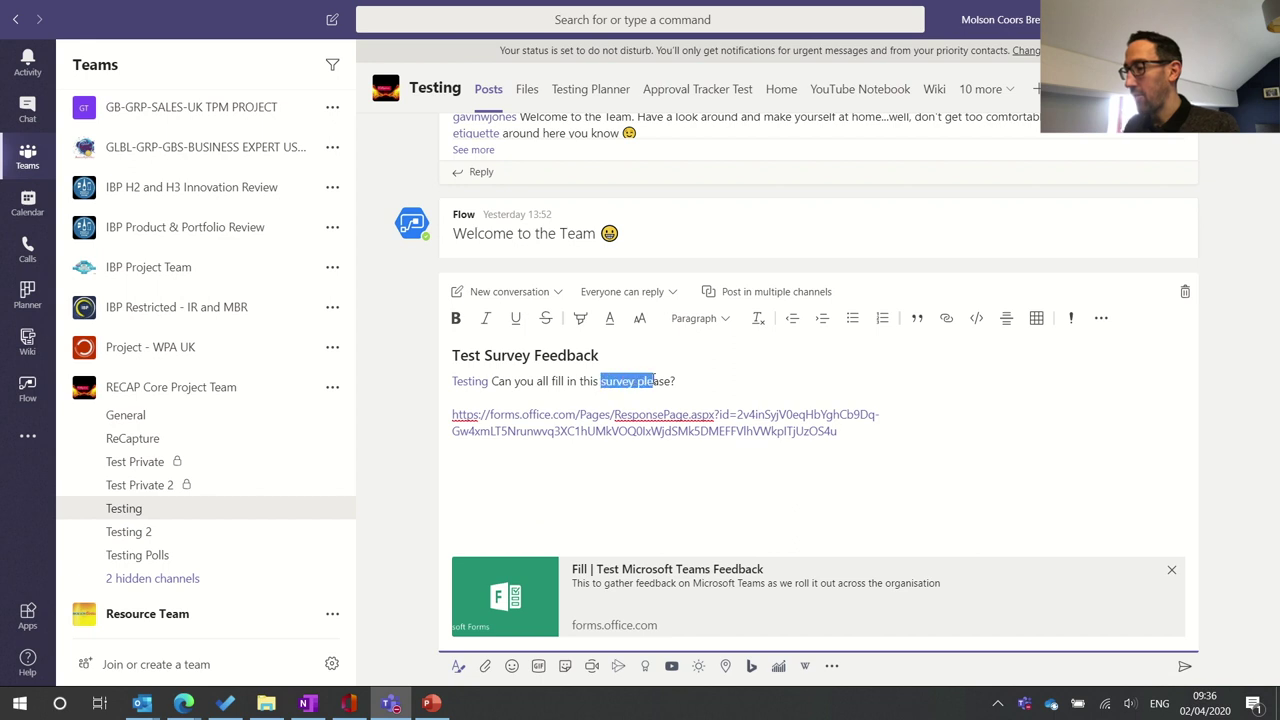
left_click_drag(578, 381, 673, 381)
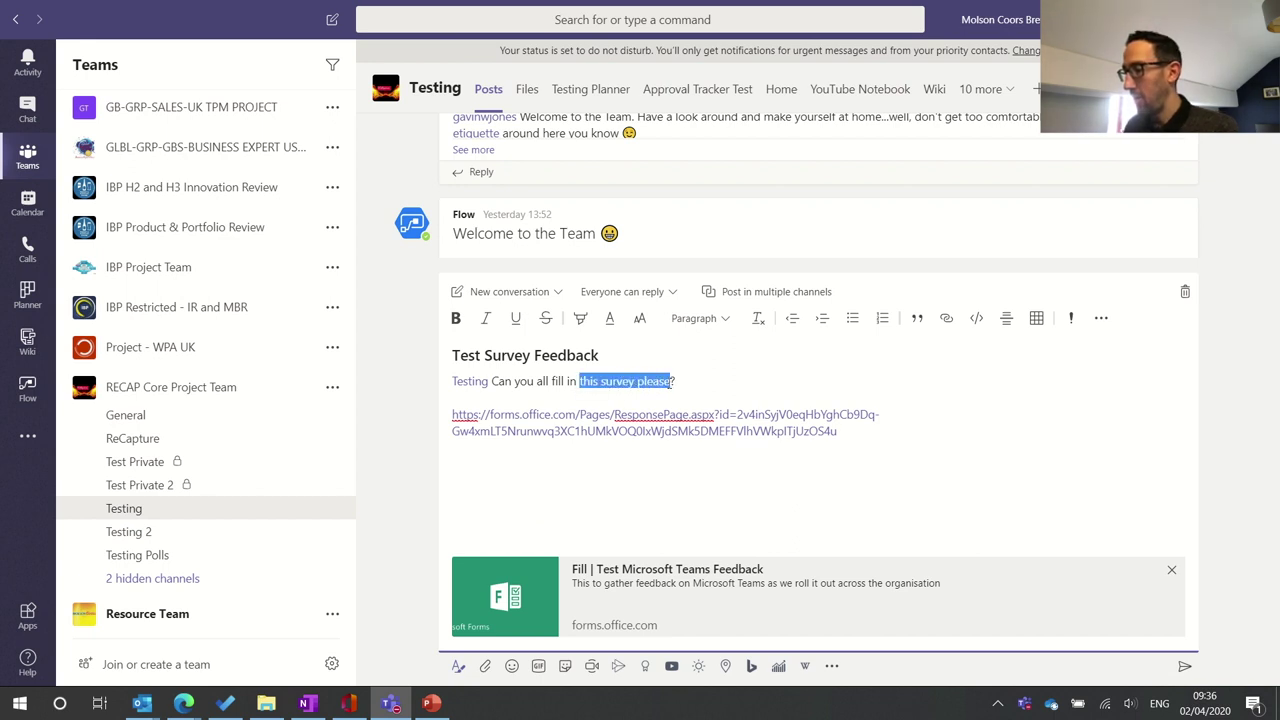
left_click(946, 318)
type("https://forms.office.com/Pages/ResponsePage.aspx?id=2v4inSyjV0eqHbYghCb9Dq-Gw4xmLT5Nrunwvq3XC1hUMkVOQ0lxWjdSMk5DMEFFVlhVWkpITjUzOS4u")
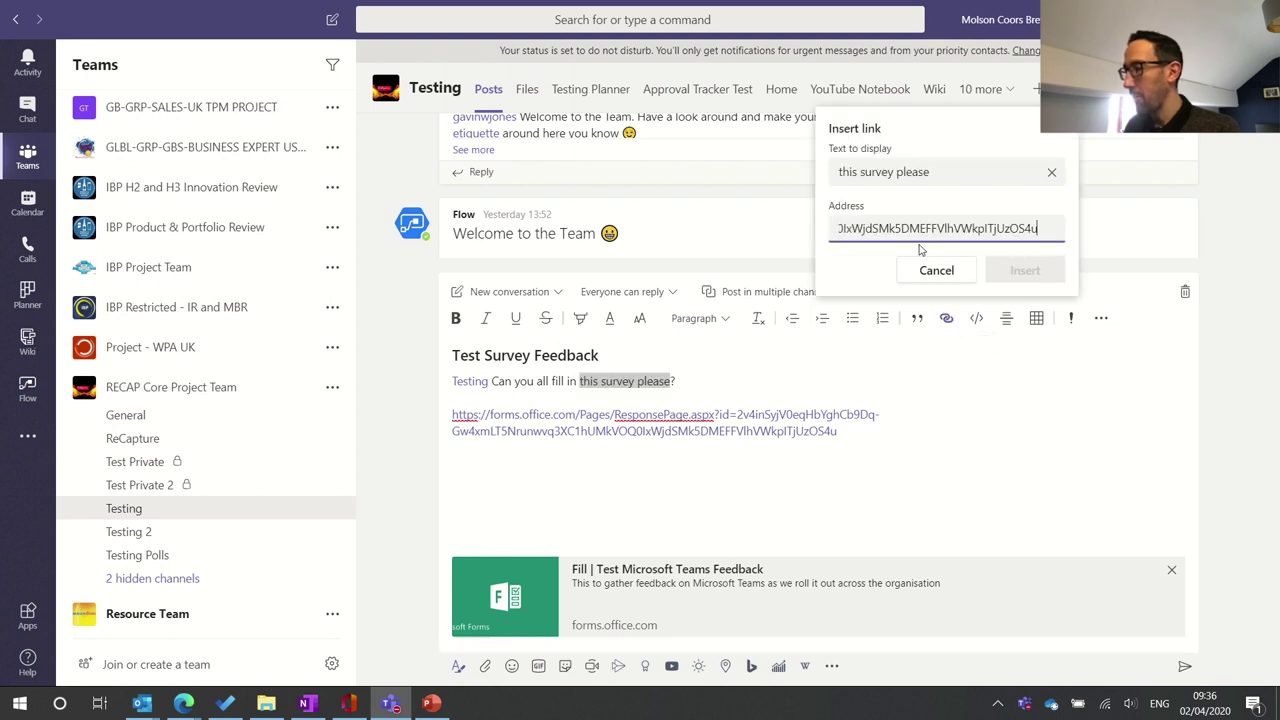
left_click(1004, 271)
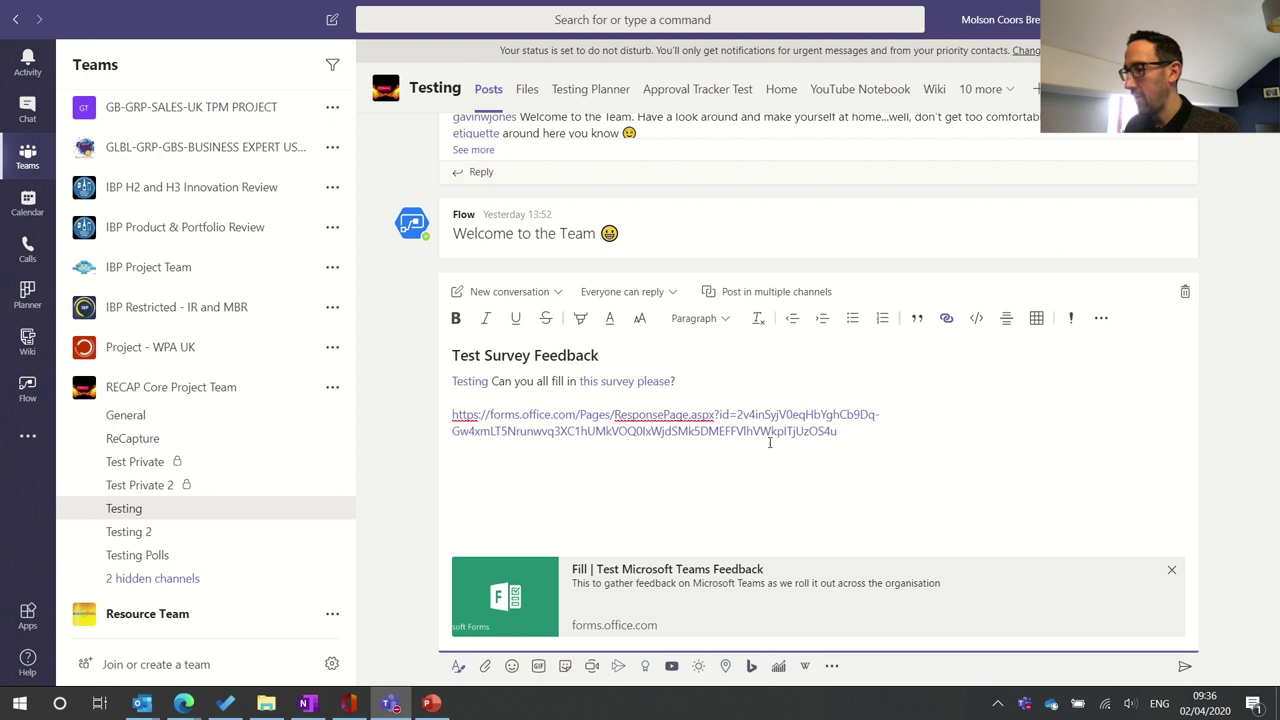
left_click_drag(890, 440, 436, 418)
key("BackSpace")
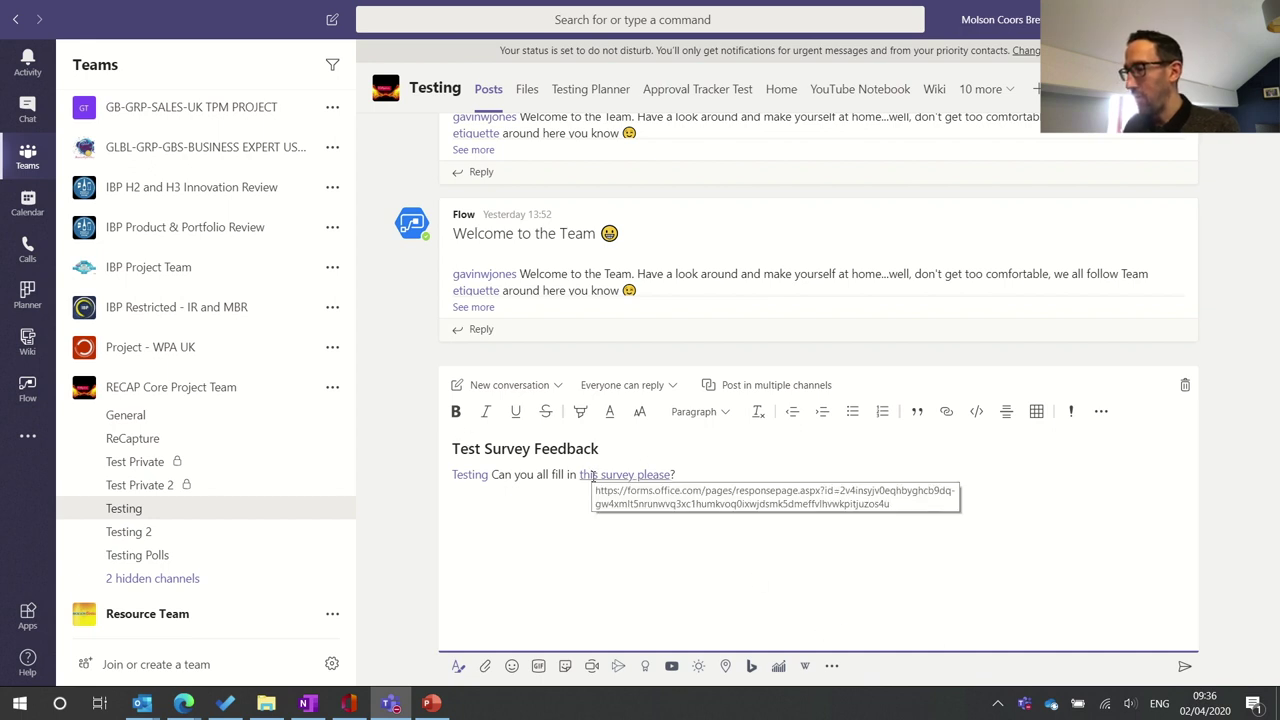
Reapply the hyperlink on "this survey please" and send the post to the Testing channel.
left_click(946, 412)
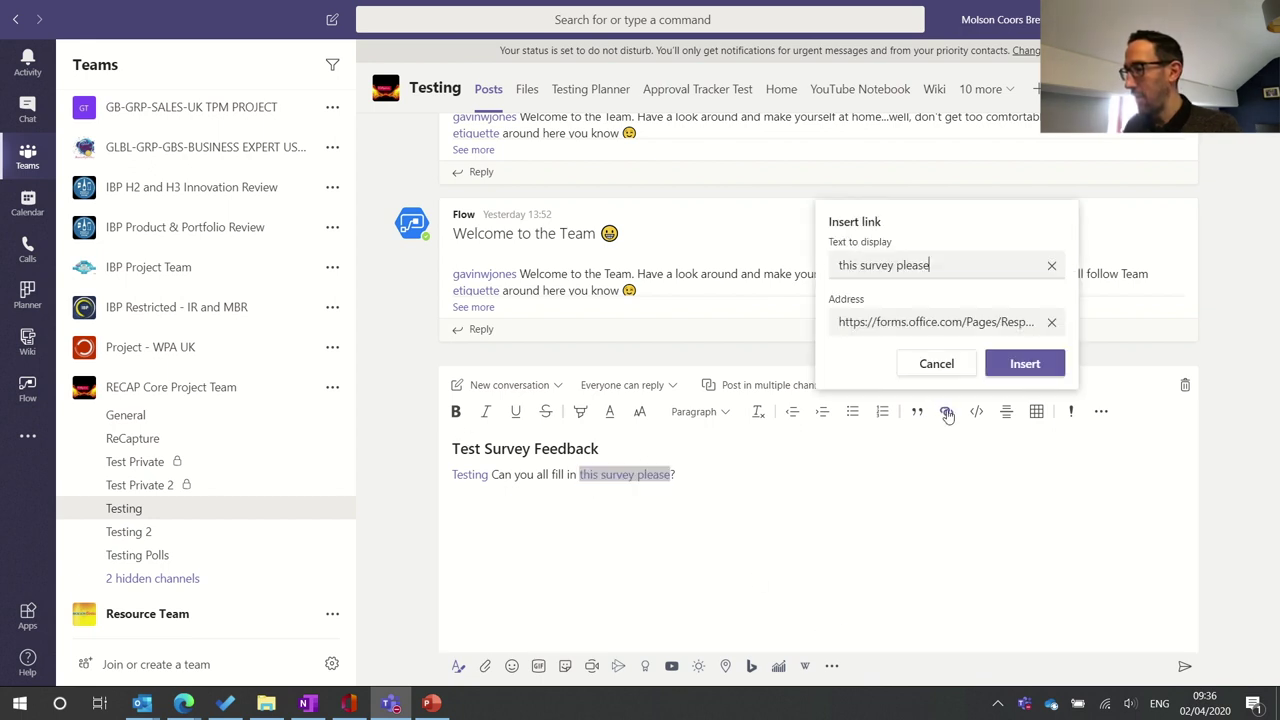
left_click(1019, 366)
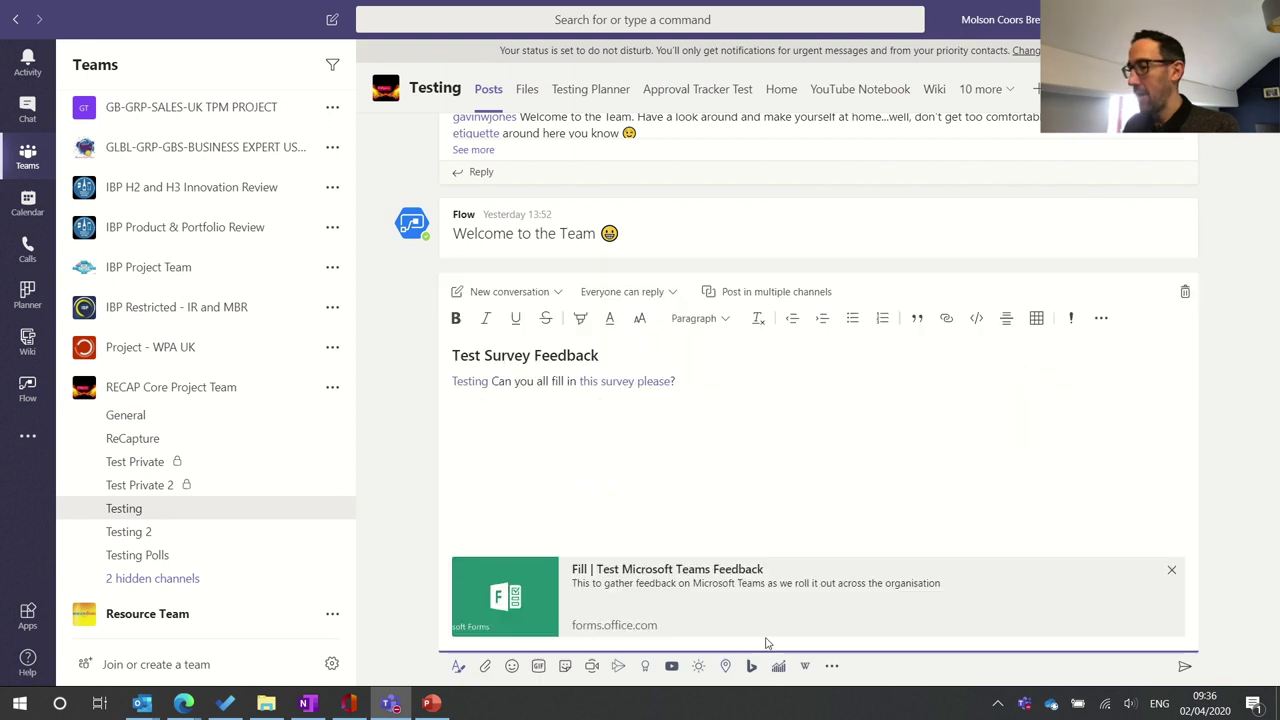
left_click(1185, 667)
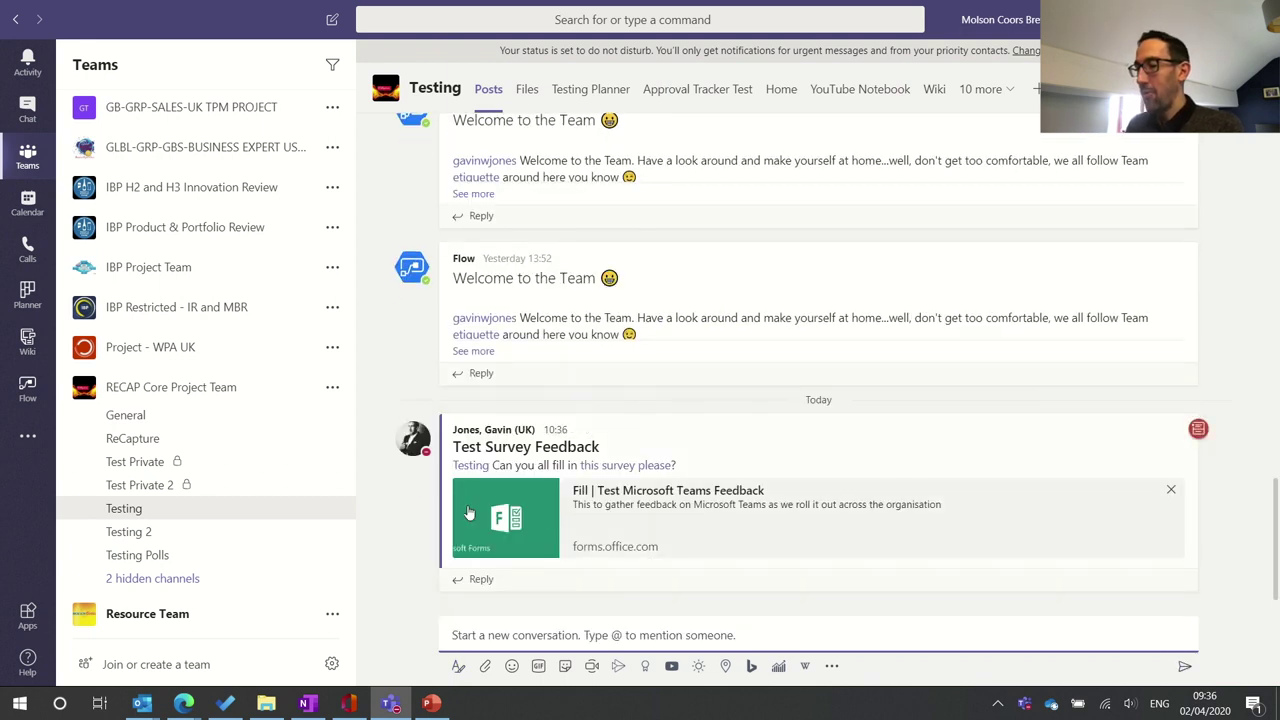
Open the survey from the card in the post, submit it with a rating of 10, and start another response.
left_click(669, 508)
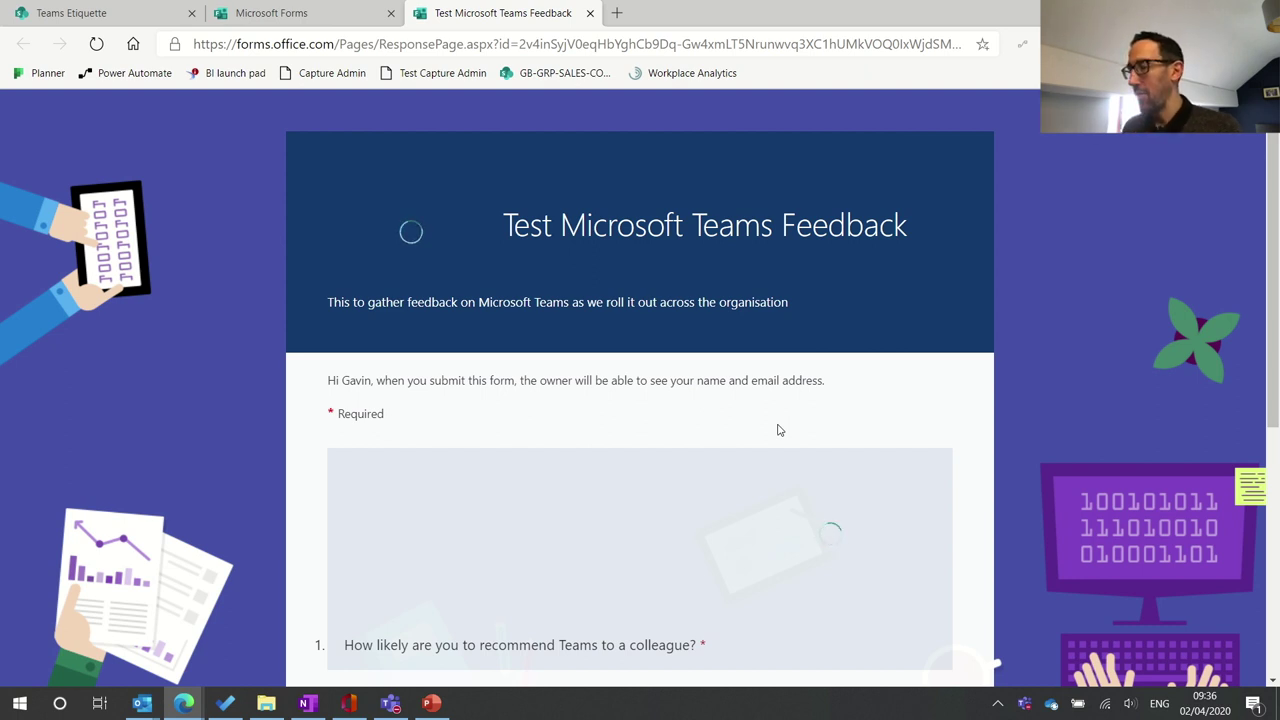
scroll(777, 429, "down", 3)
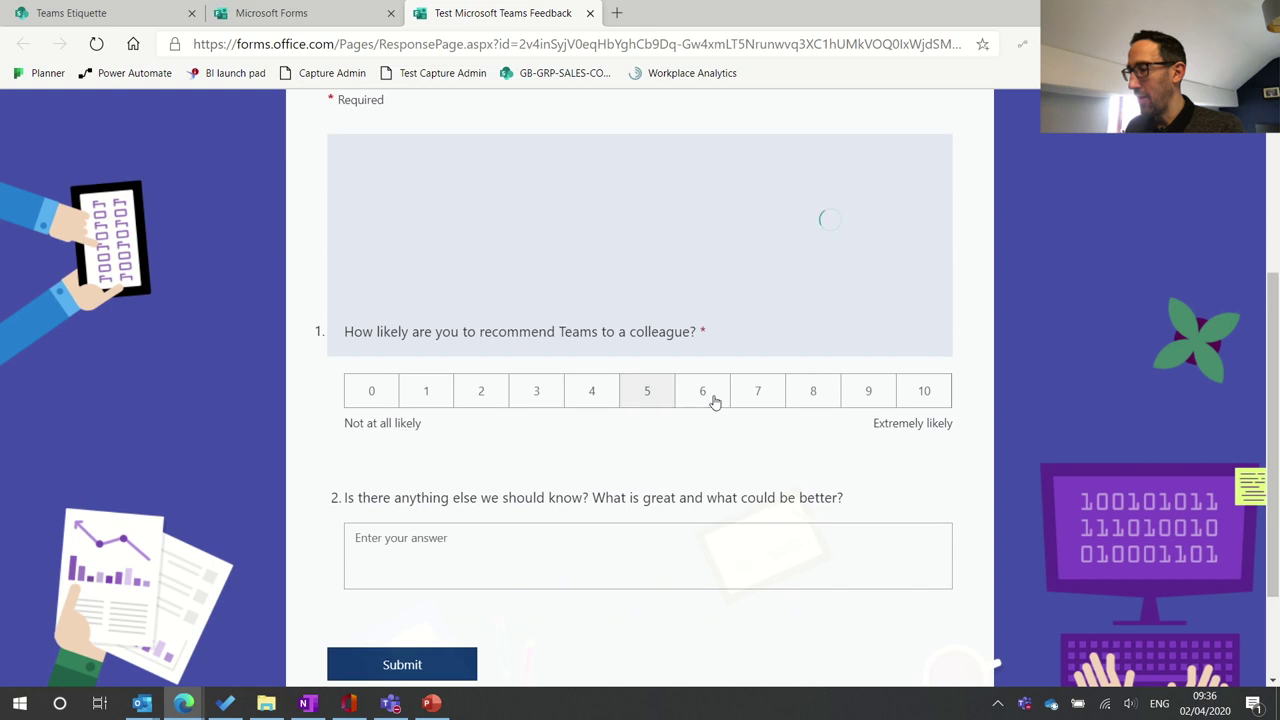
left_click(752, 402)
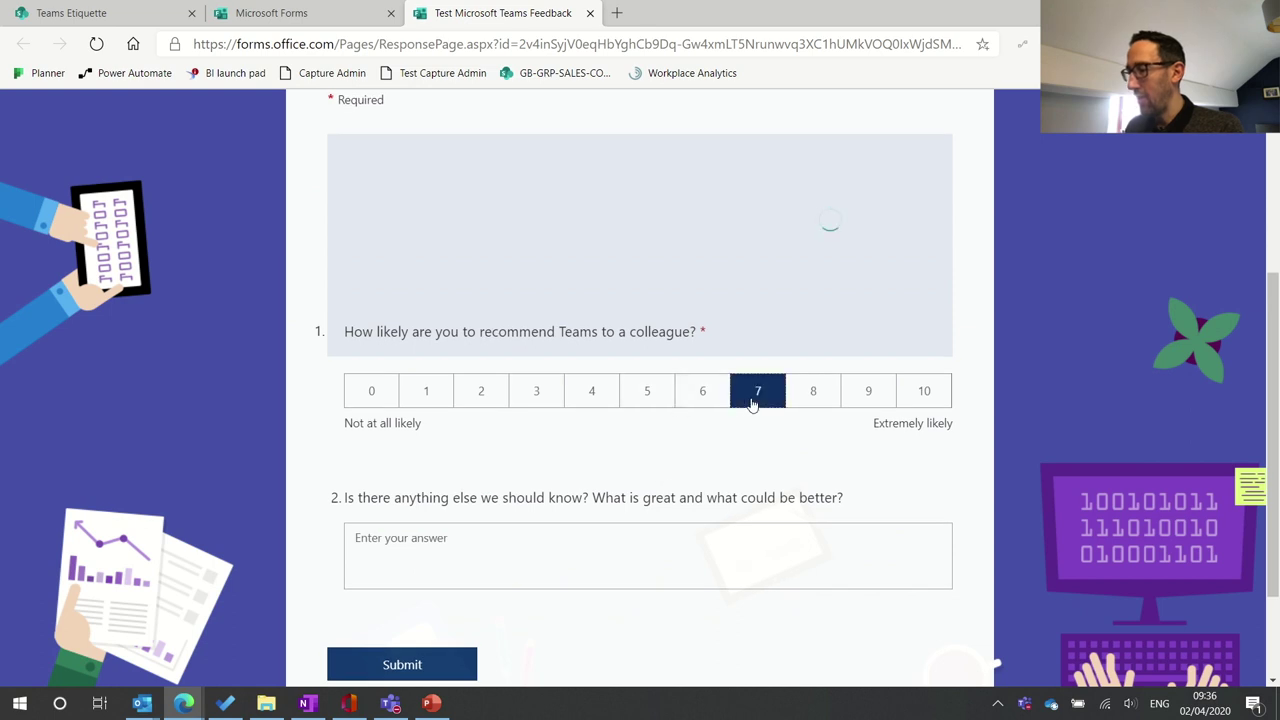
left_click(817, 398)
left_click(922, 395)
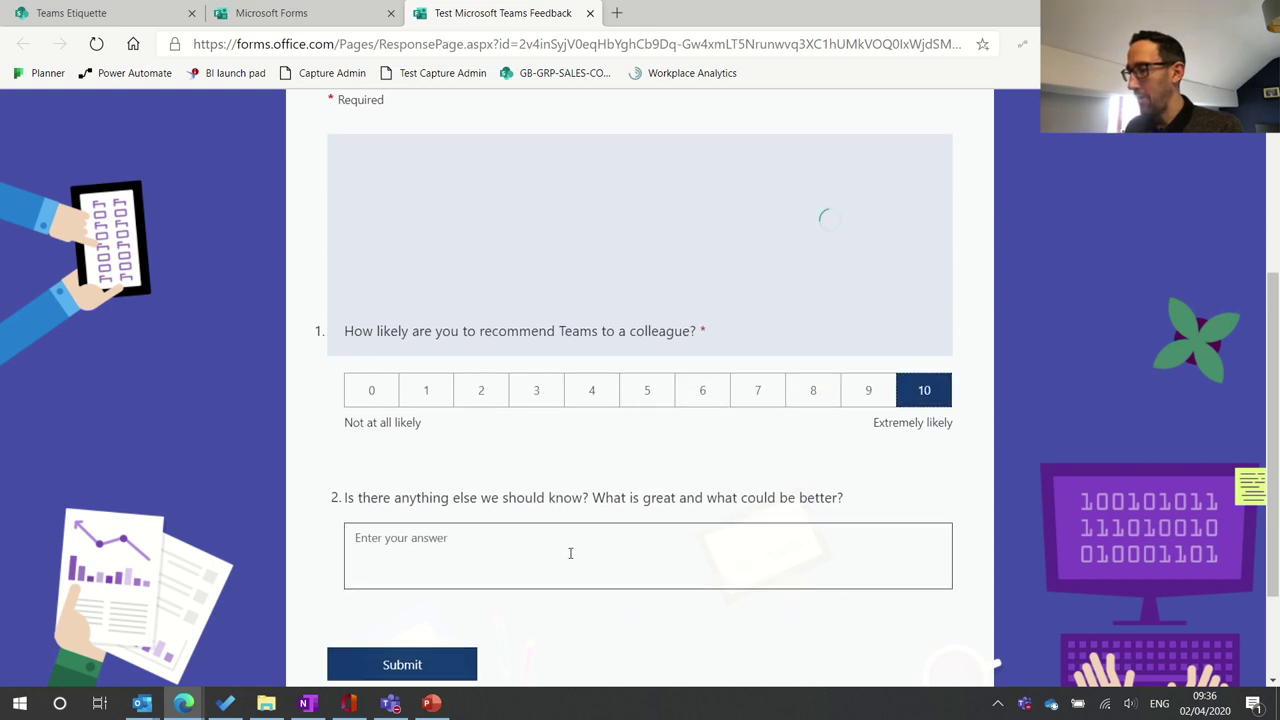
left_click(443, 545)
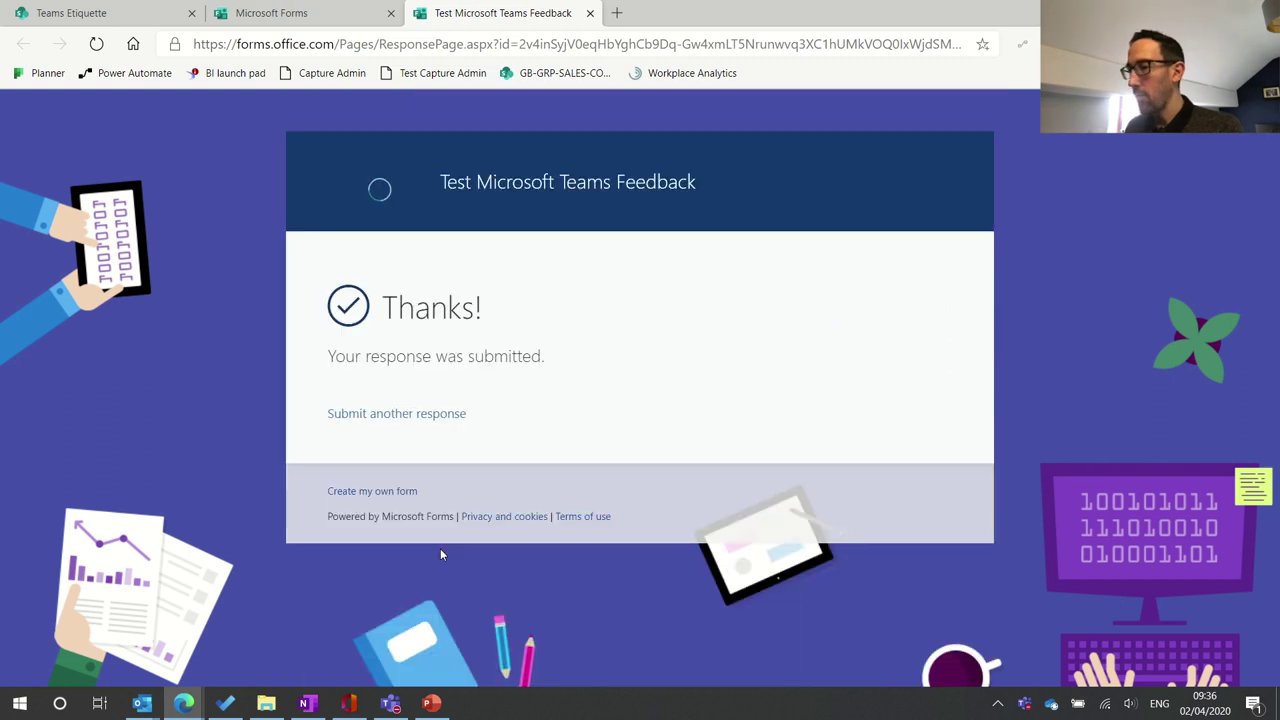
left_click(389, 418)
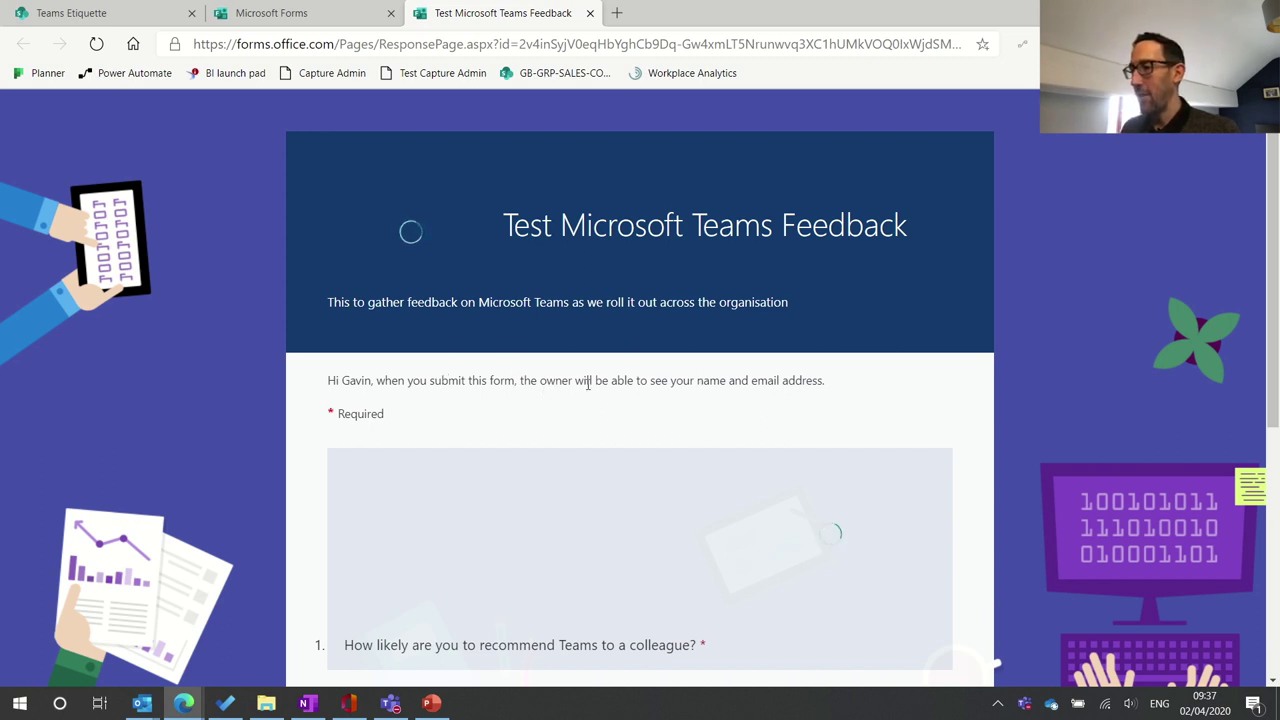
Return to the form editor, turn on the customised thank you message in the form's settings, and select its default text.
left_click(317, 12)
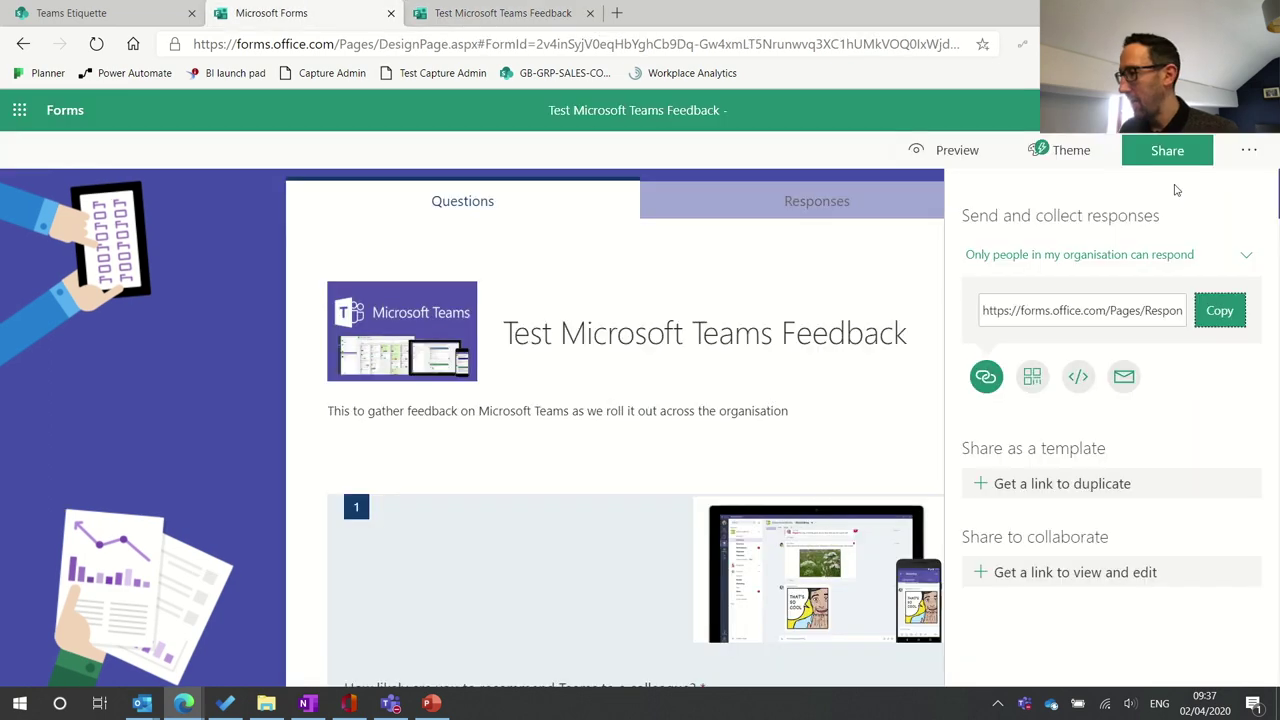
left_click(1249, 150)
left_click(1249, 150)
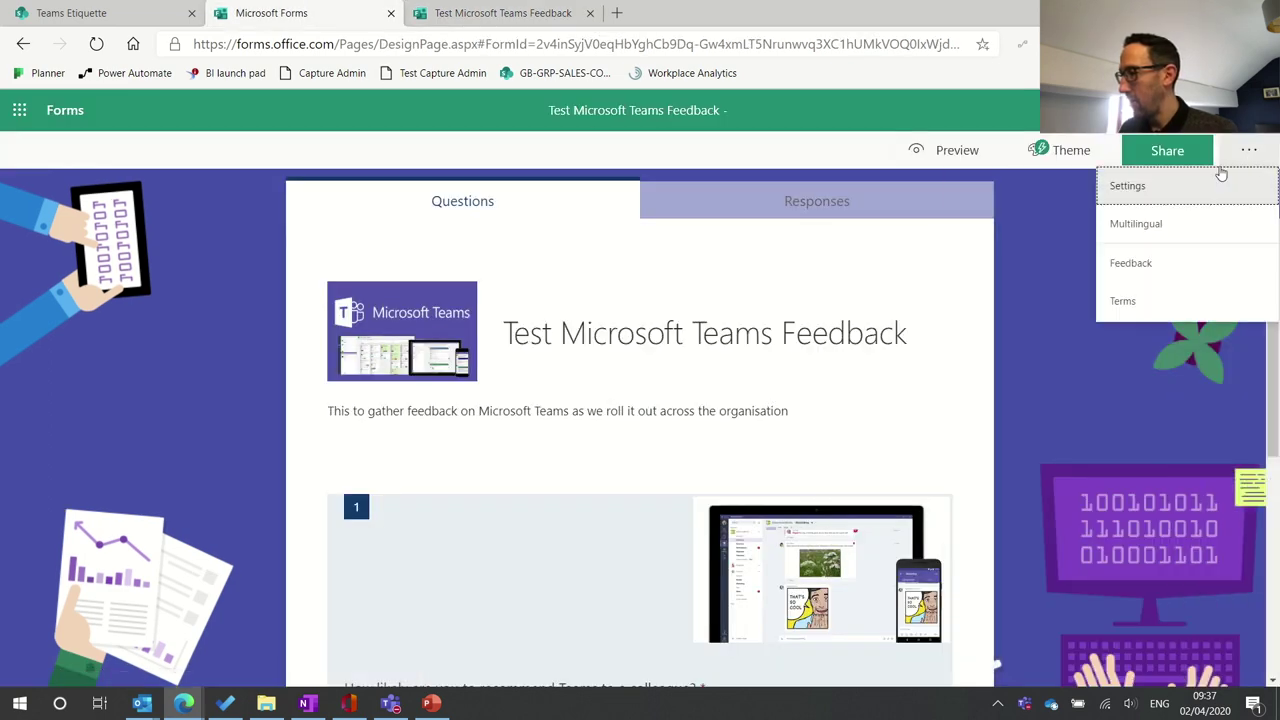
left_click(1162, 189)
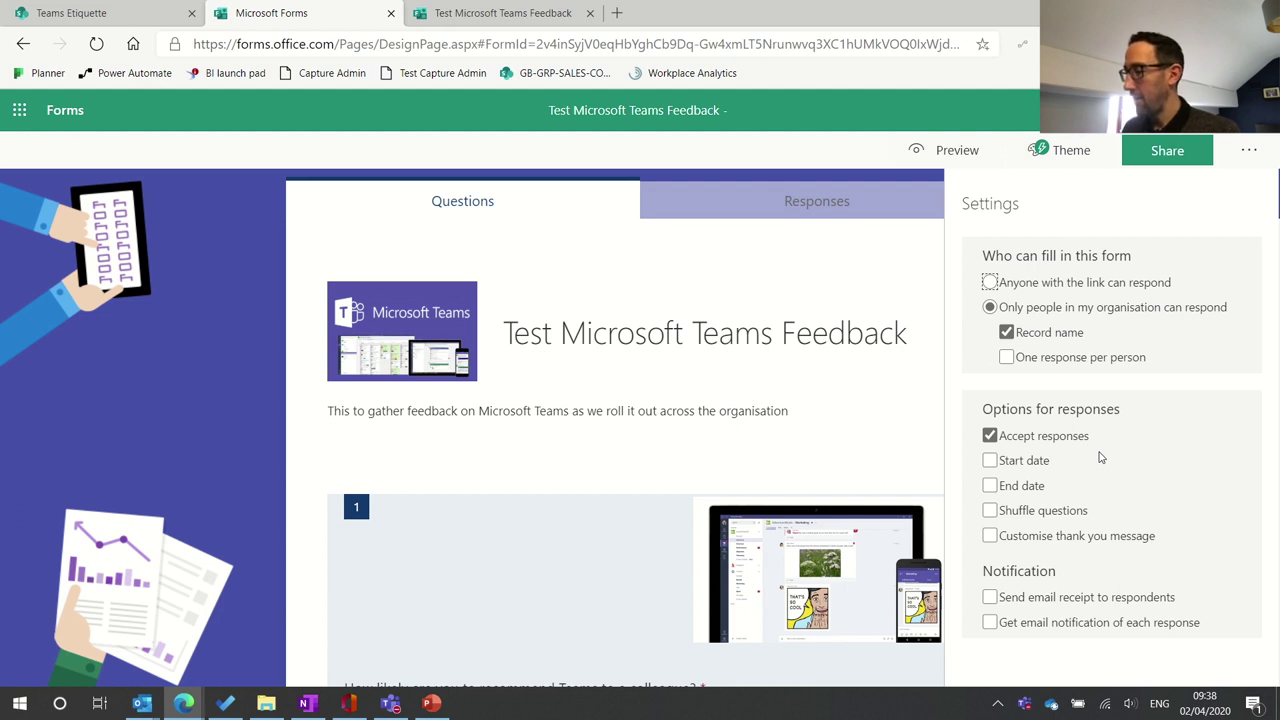
left_click(993, 536)
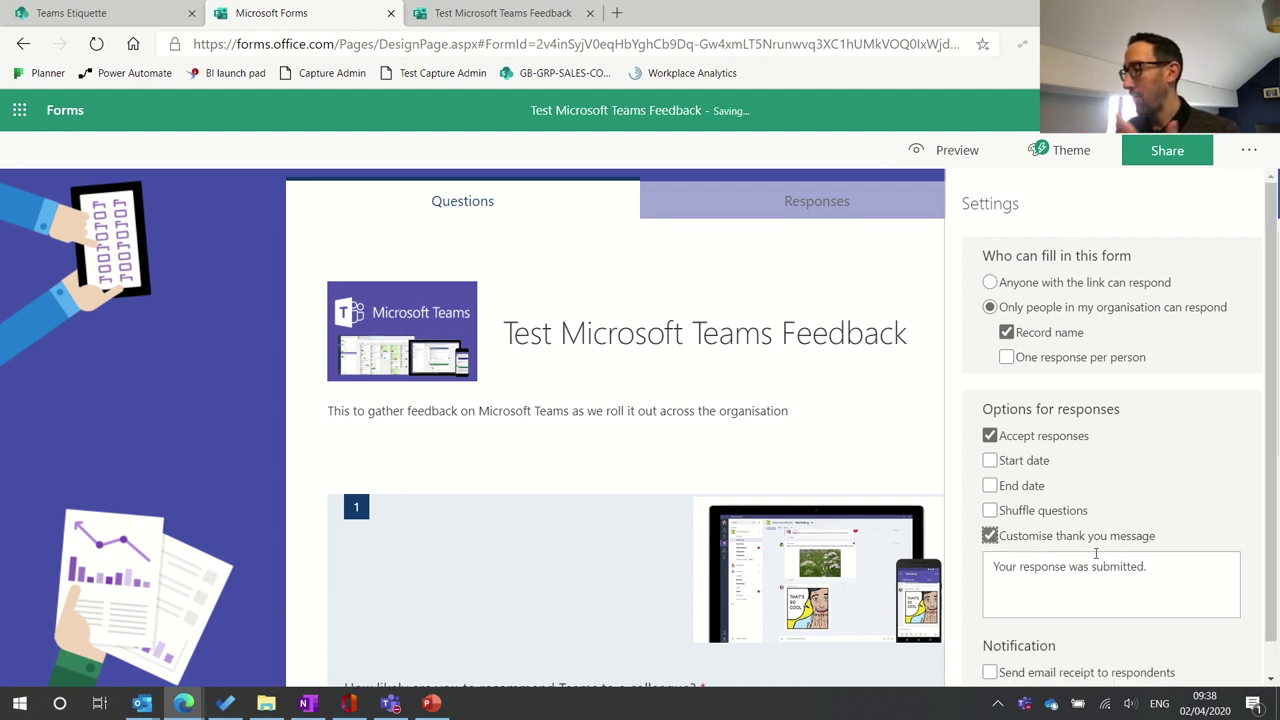
scroll(1096, 553, "down", 1)
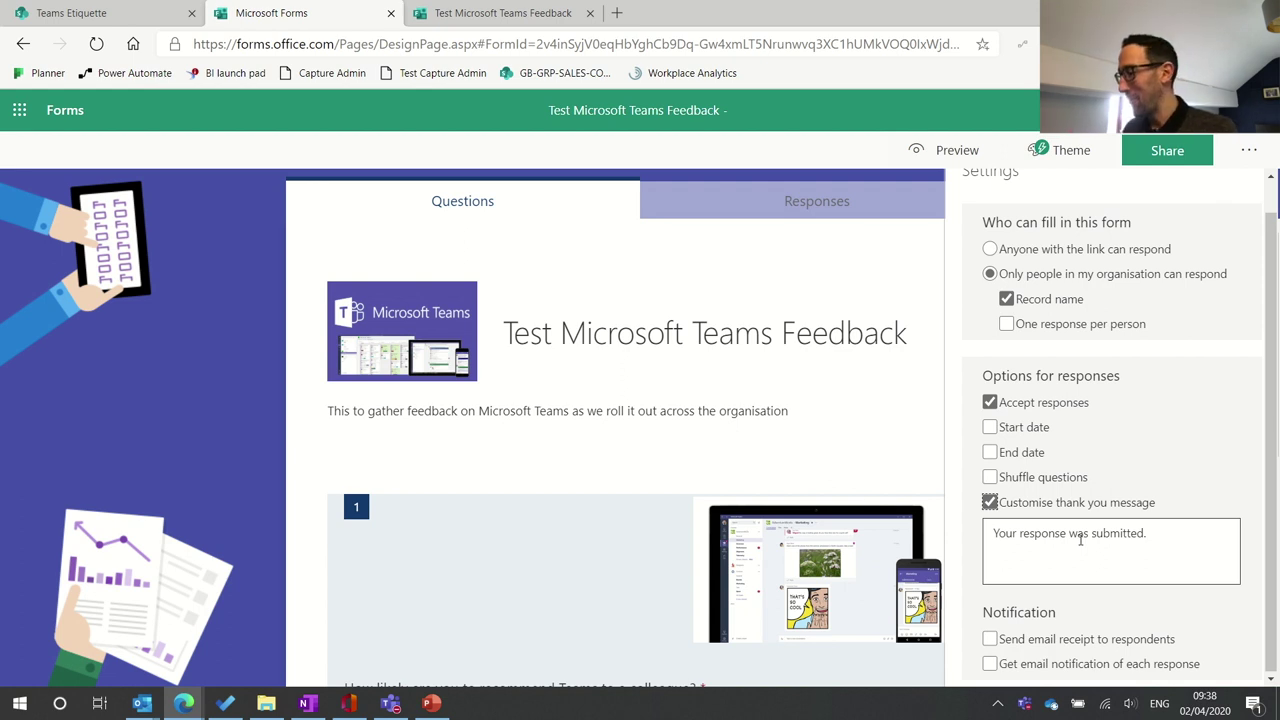
triple_click(1080, 538)
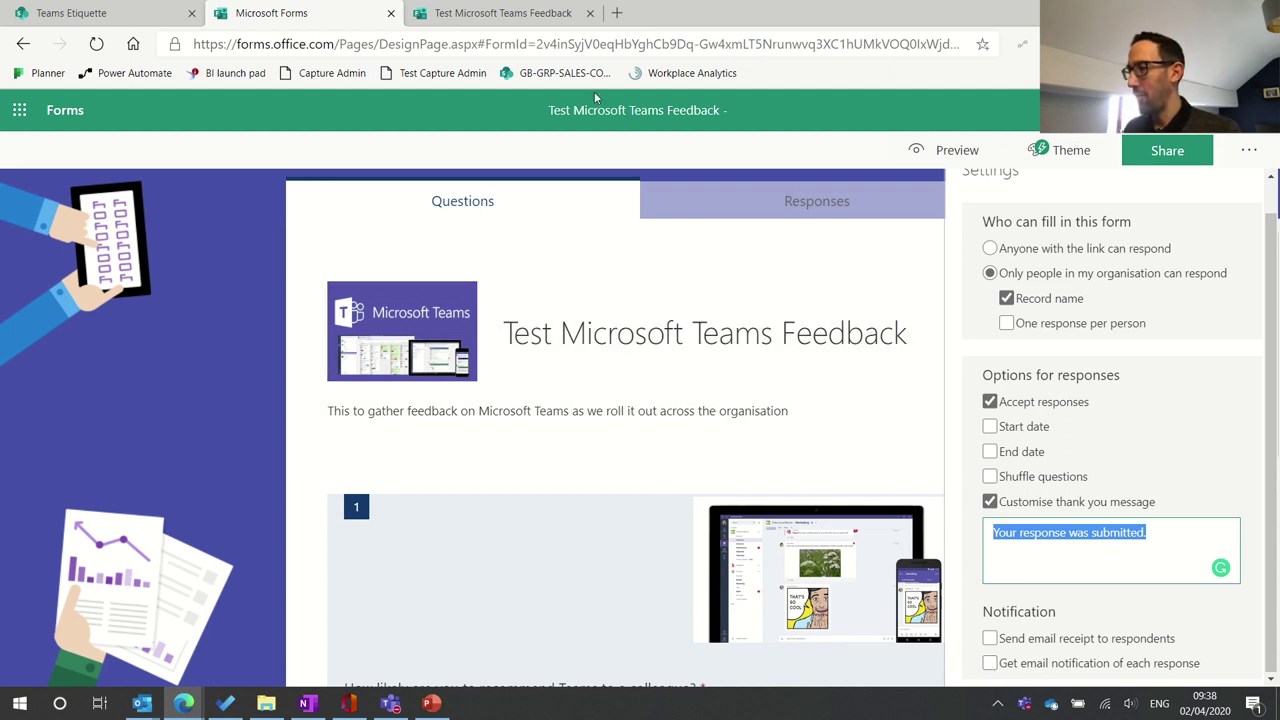
Submit a second response on the open survey page with a recommendation rating of 8.
left_click(505, 13)
left_click(816, 255)
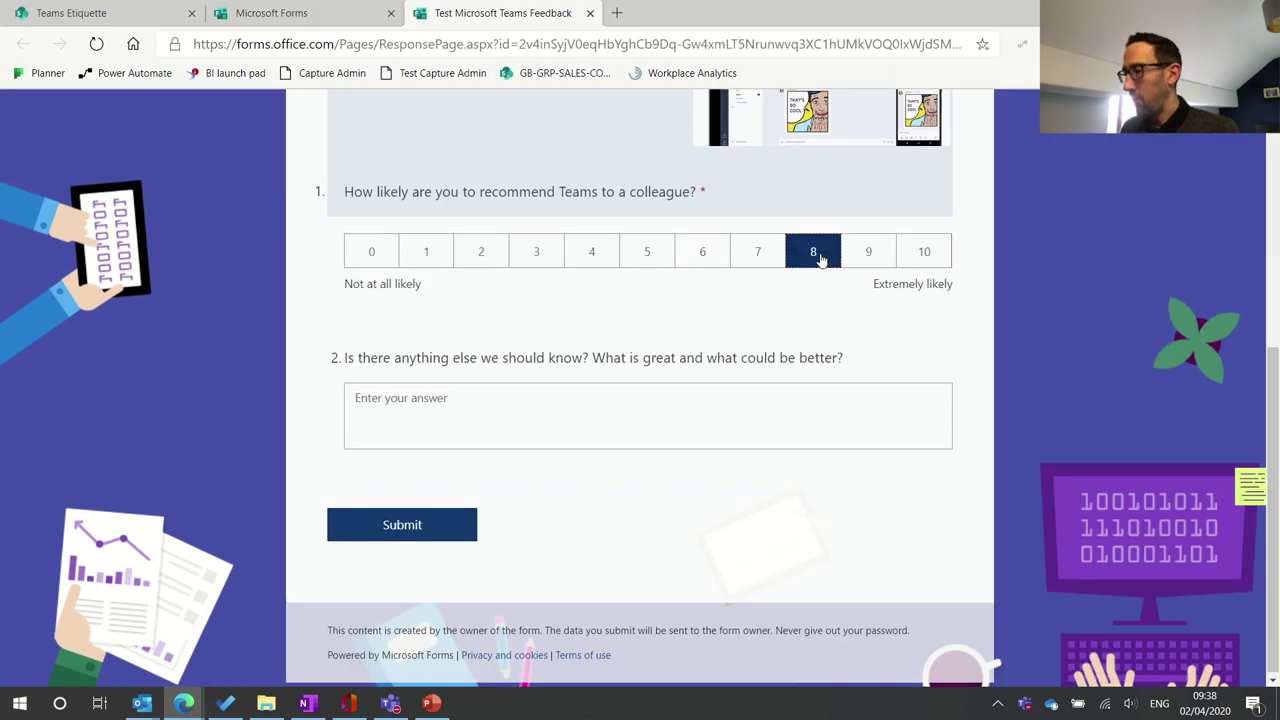
left_click(446, 518)
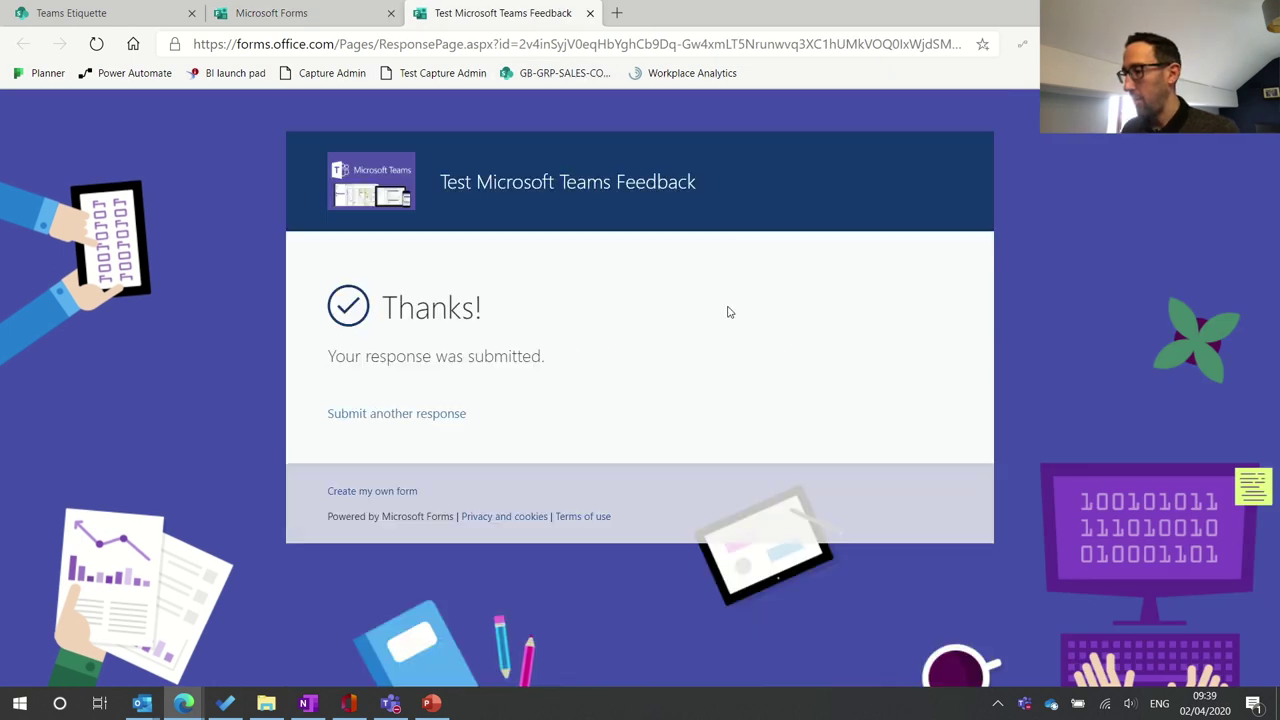
Submit a third survey response with a recommendation rating of 5.
left_click(381, 414)
scroll(592, 603, "down", 3)
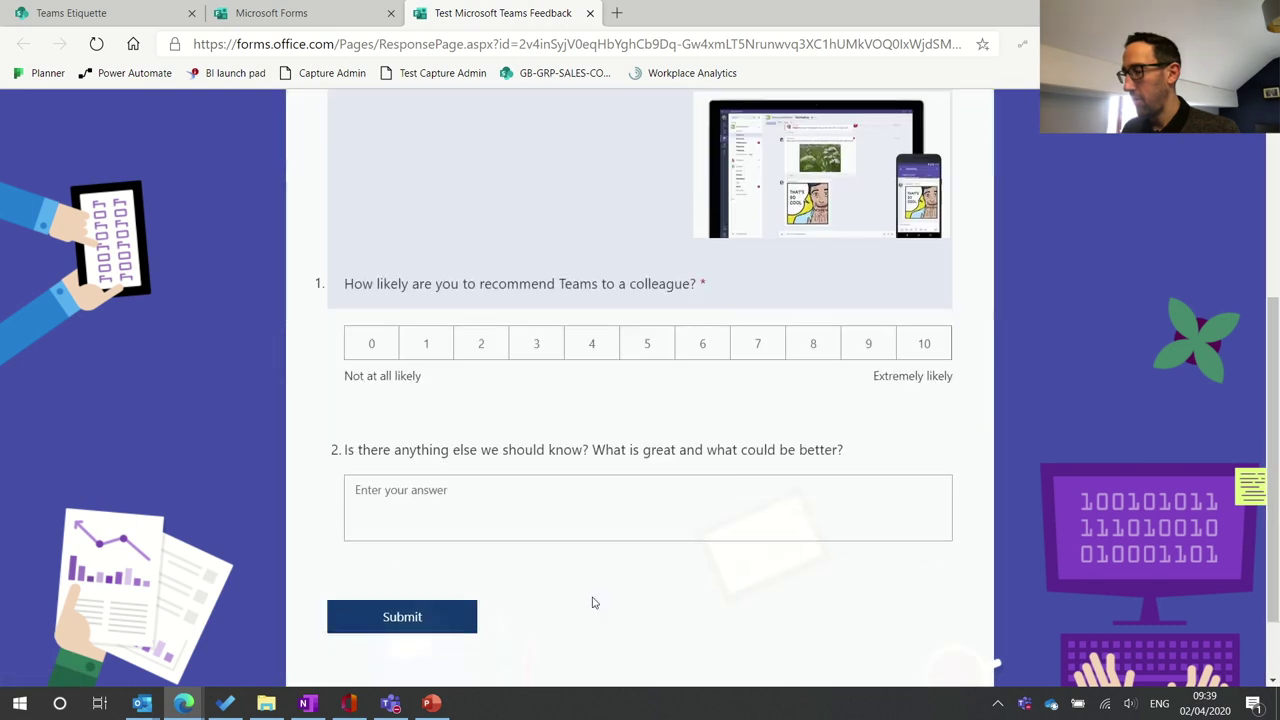
left_click(640, 350)
left_click(410, 620)
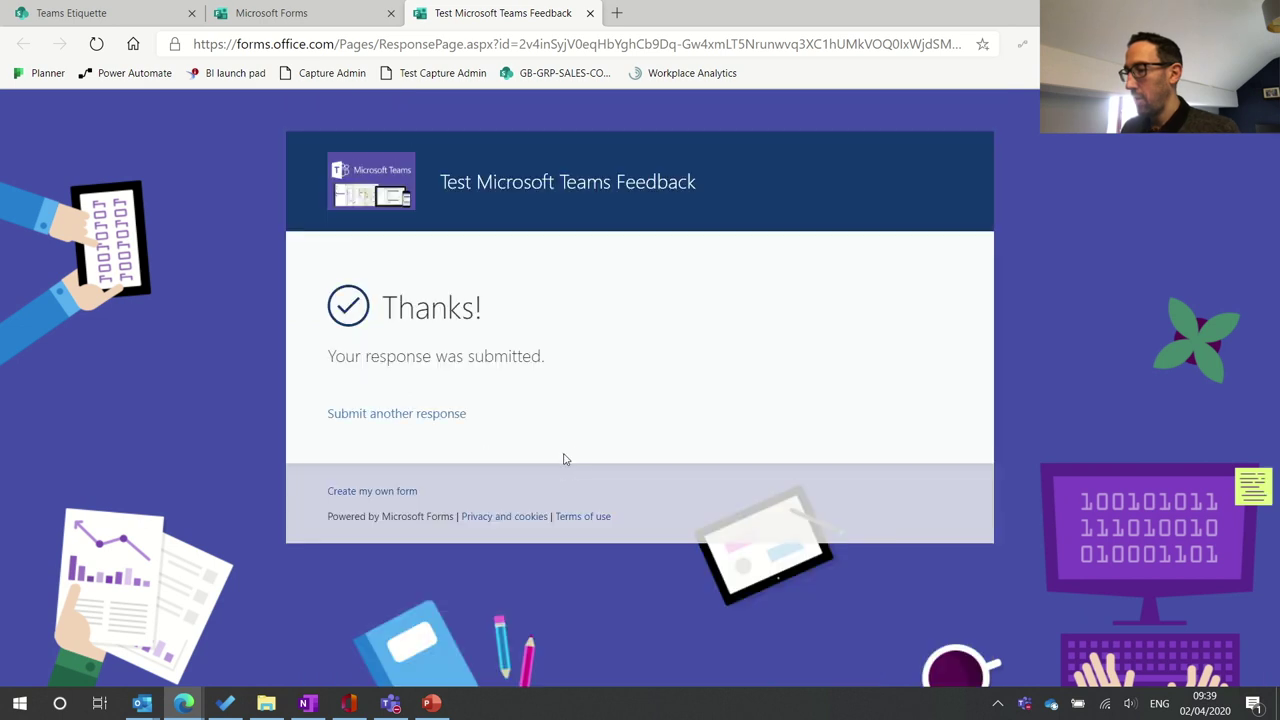
Return to the form editor and review the response summary for both survey questions.
left_click(285, 13)
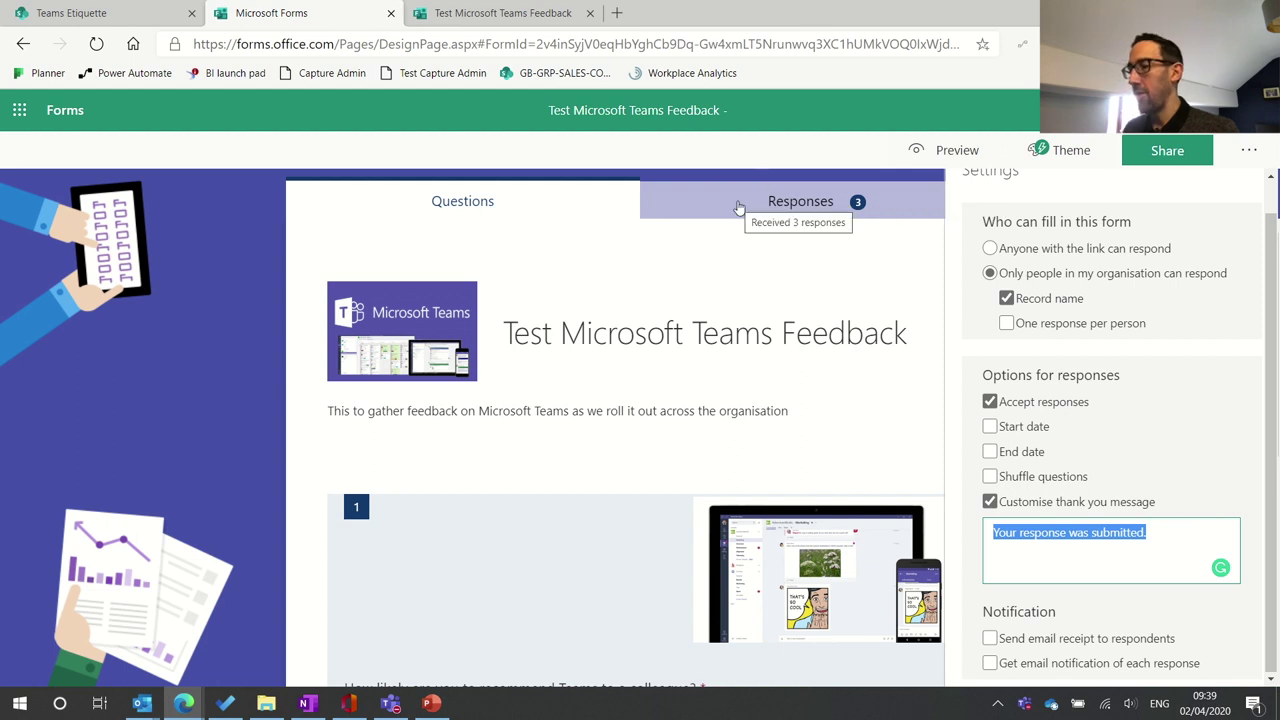
left_click(798, 209)
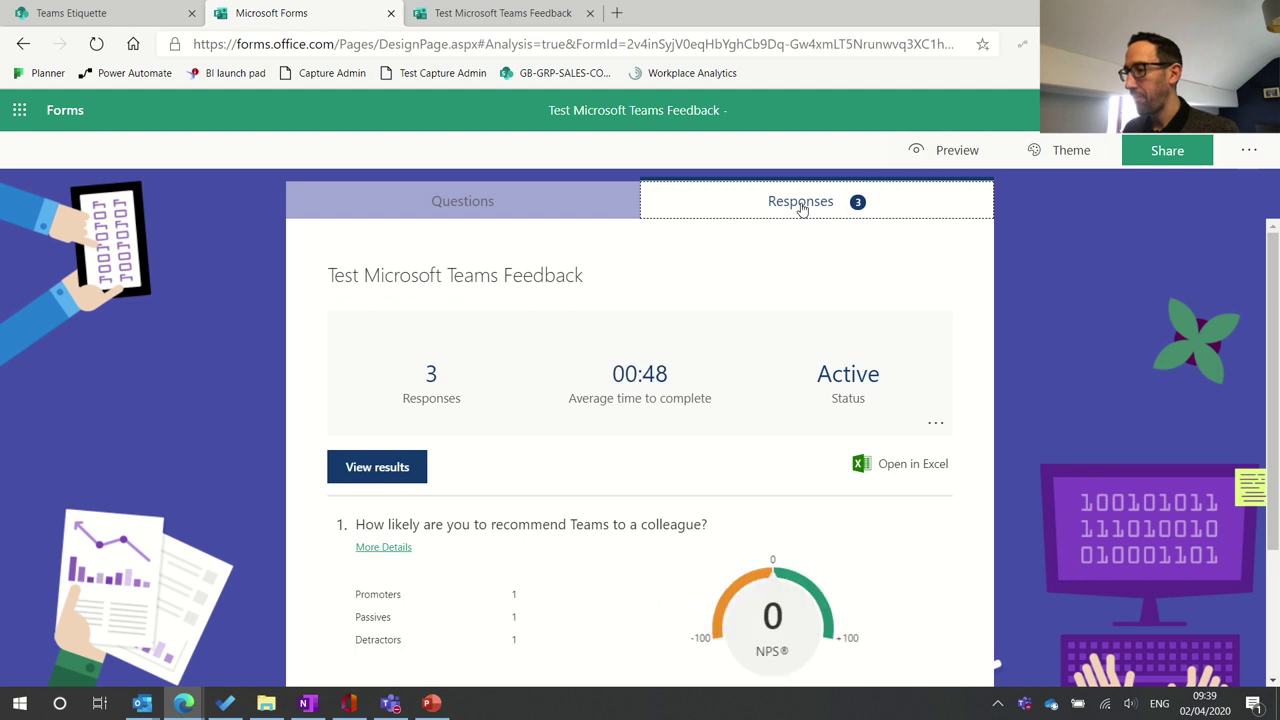
scroll(643, 337, "down", 1)
scroll(643, 337, "up", 1)
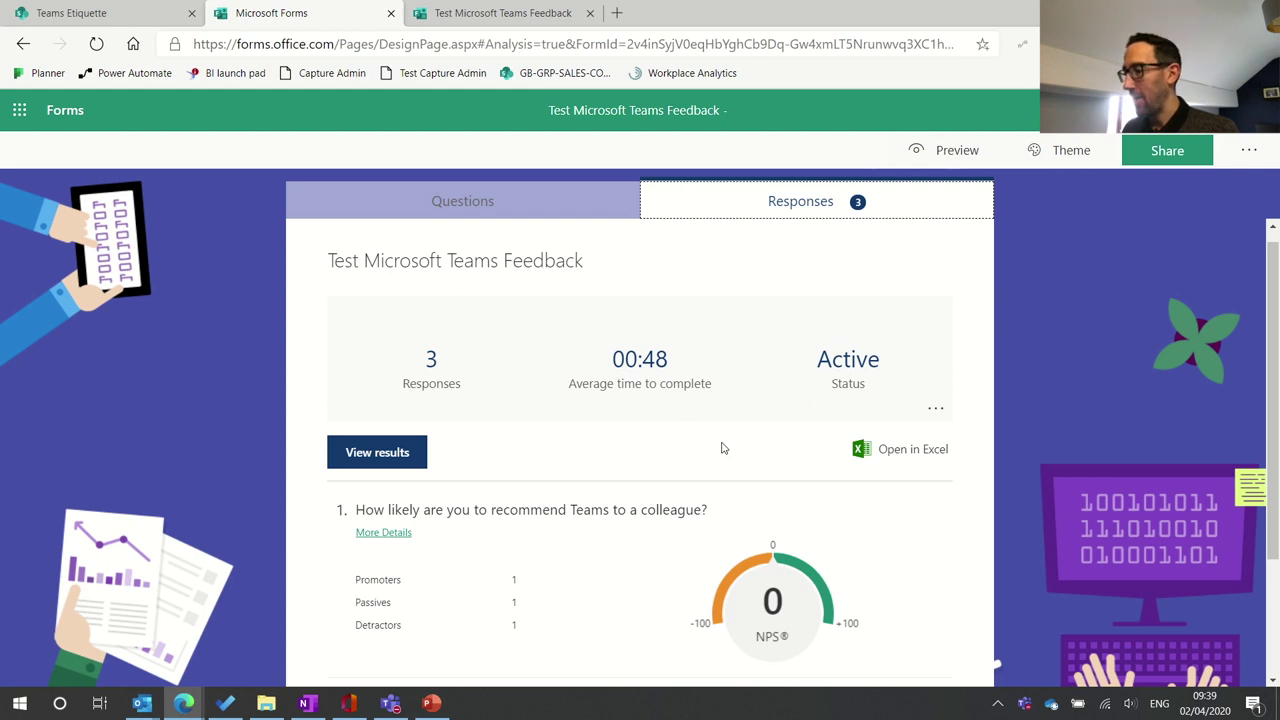
scroll(718, 448, "down", 3)
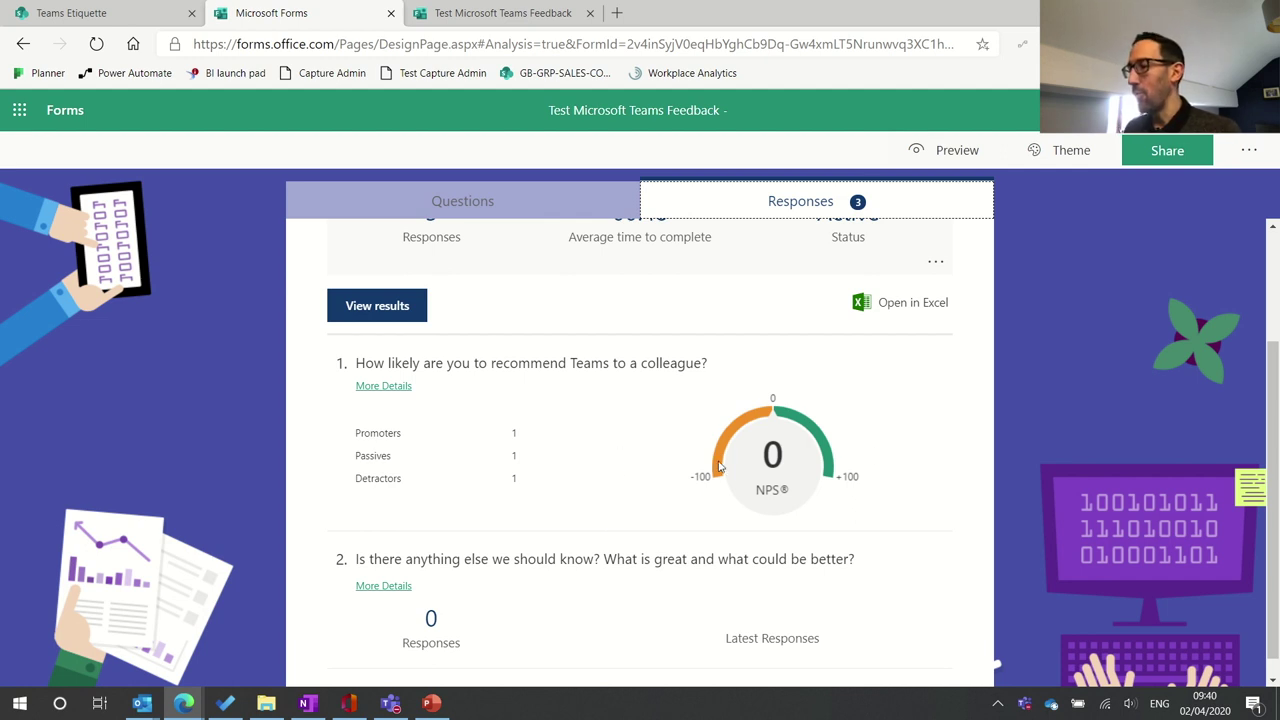
scroll(718, 466, "down", 1)
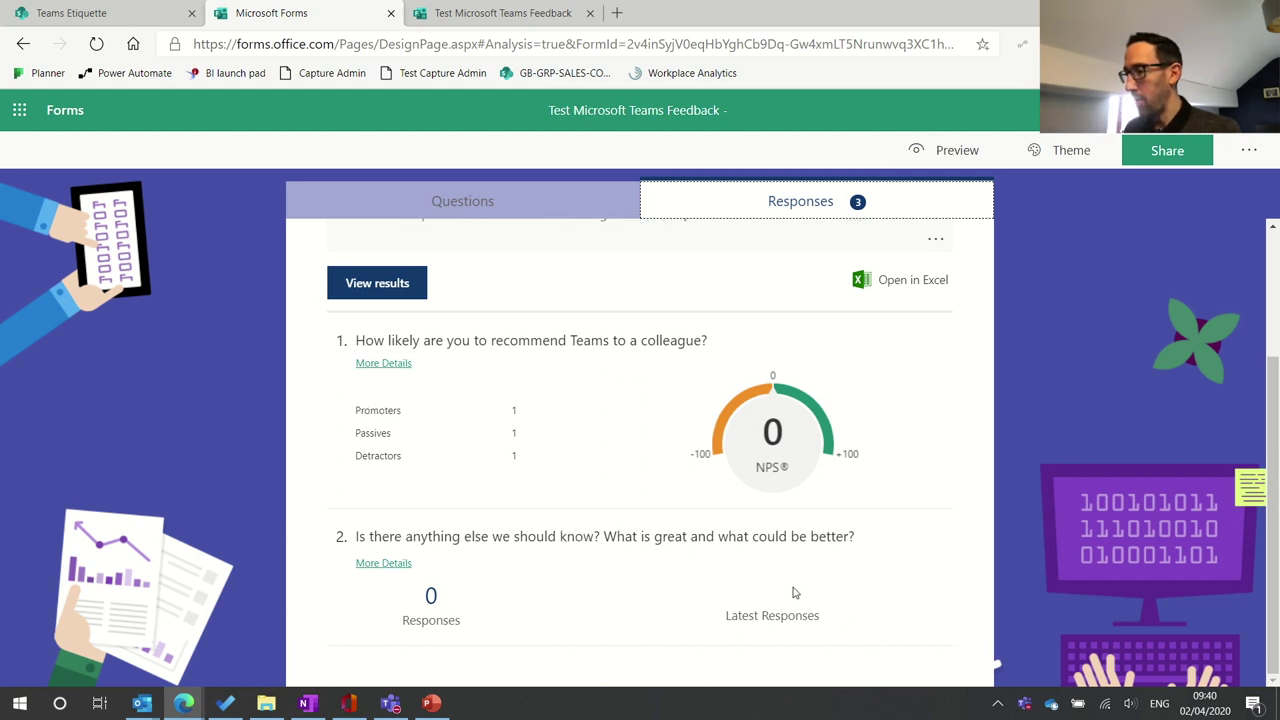
Submit another survey response with a rating of 9 and the comment "Teams is amazing".
left_click(485, 13)
left_click(429, 424)
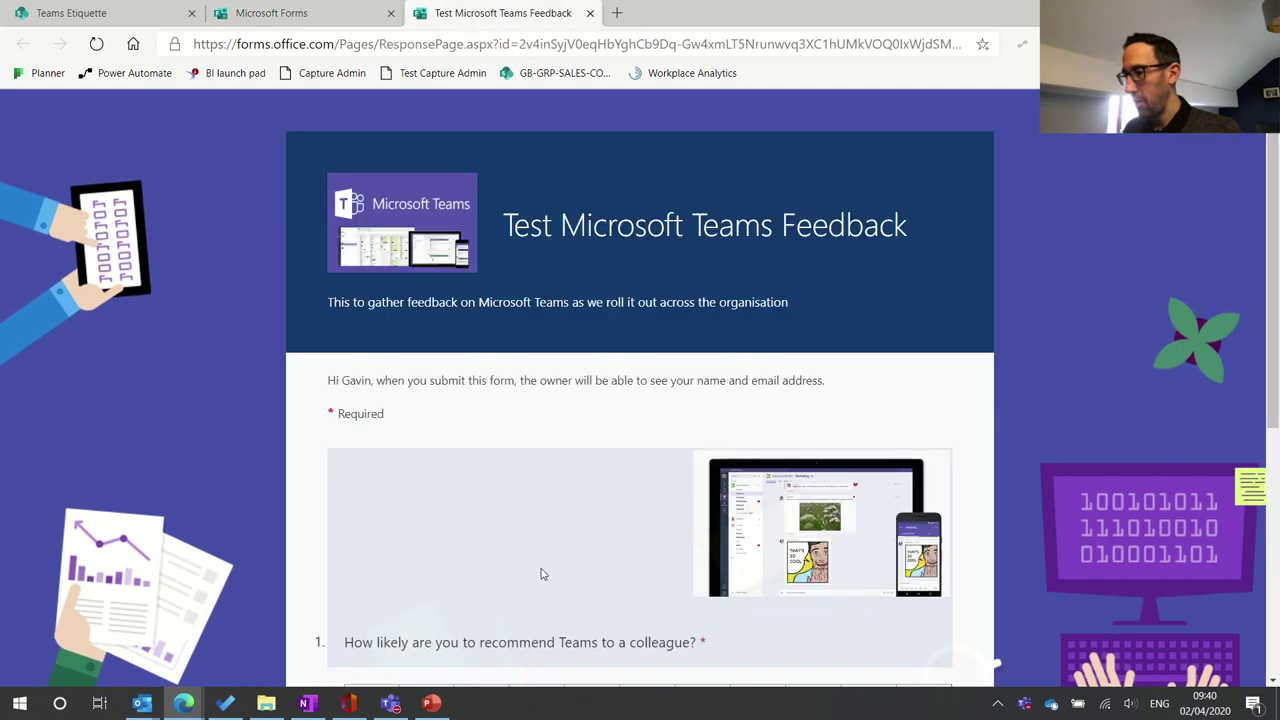
scroll(540, 574, "down", 3)
left_click(868, 347)
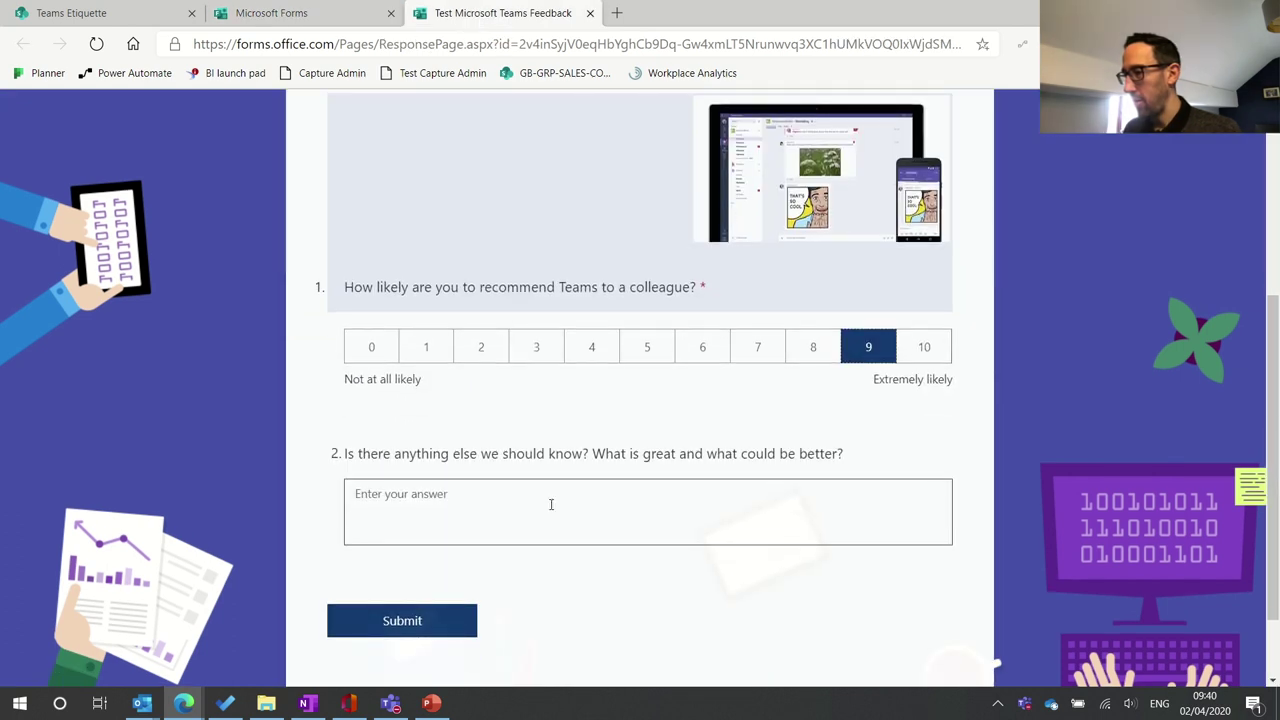
left_click(550, 504)
type("Team")
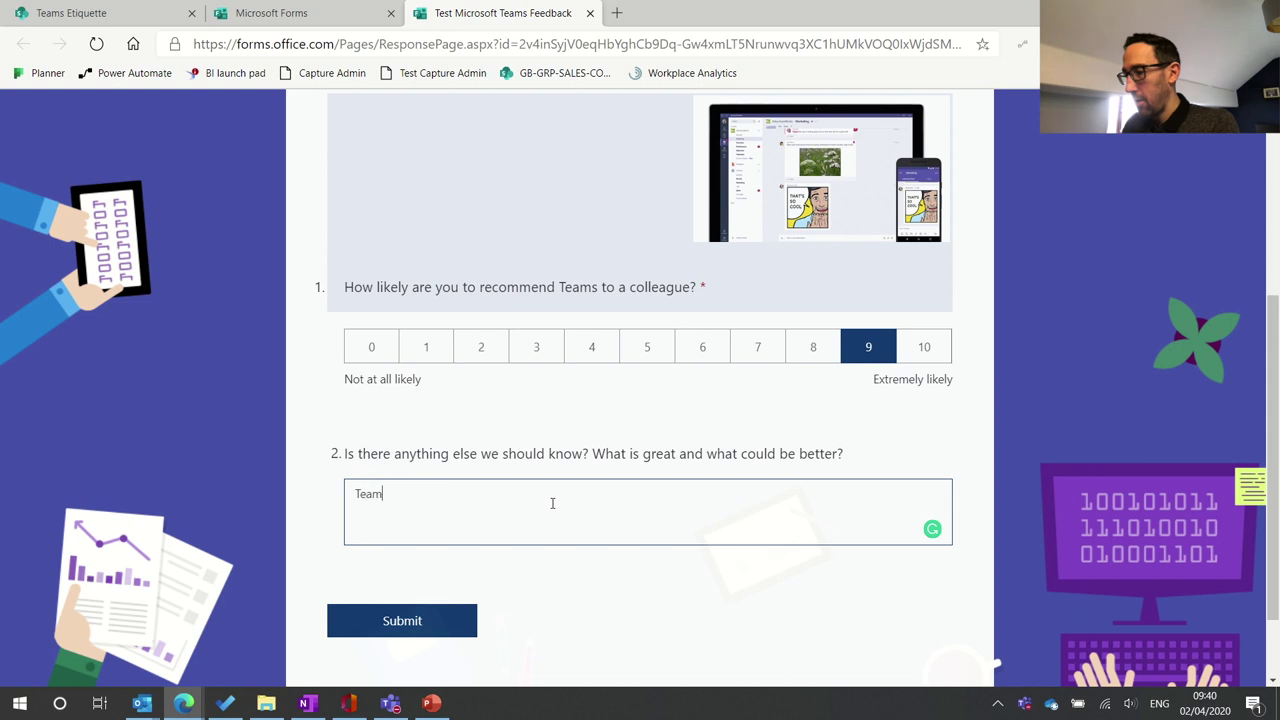
type("s is amazing")
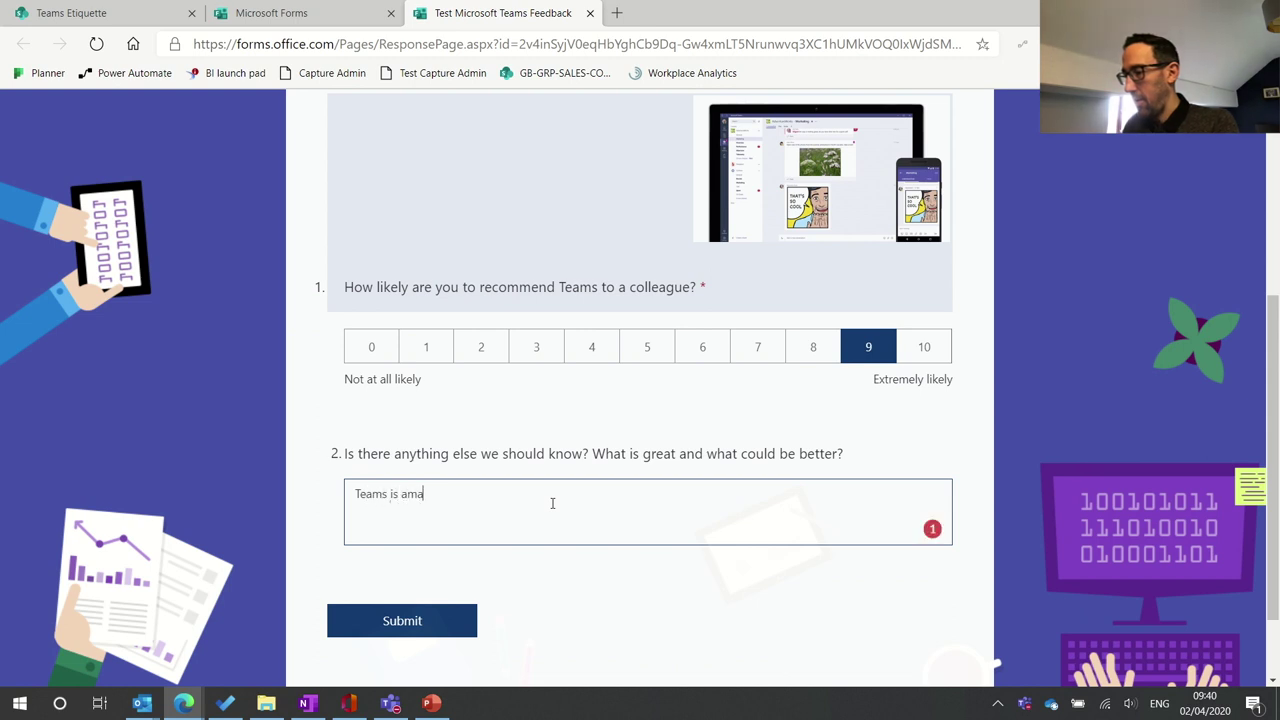
left_click(389, 631)
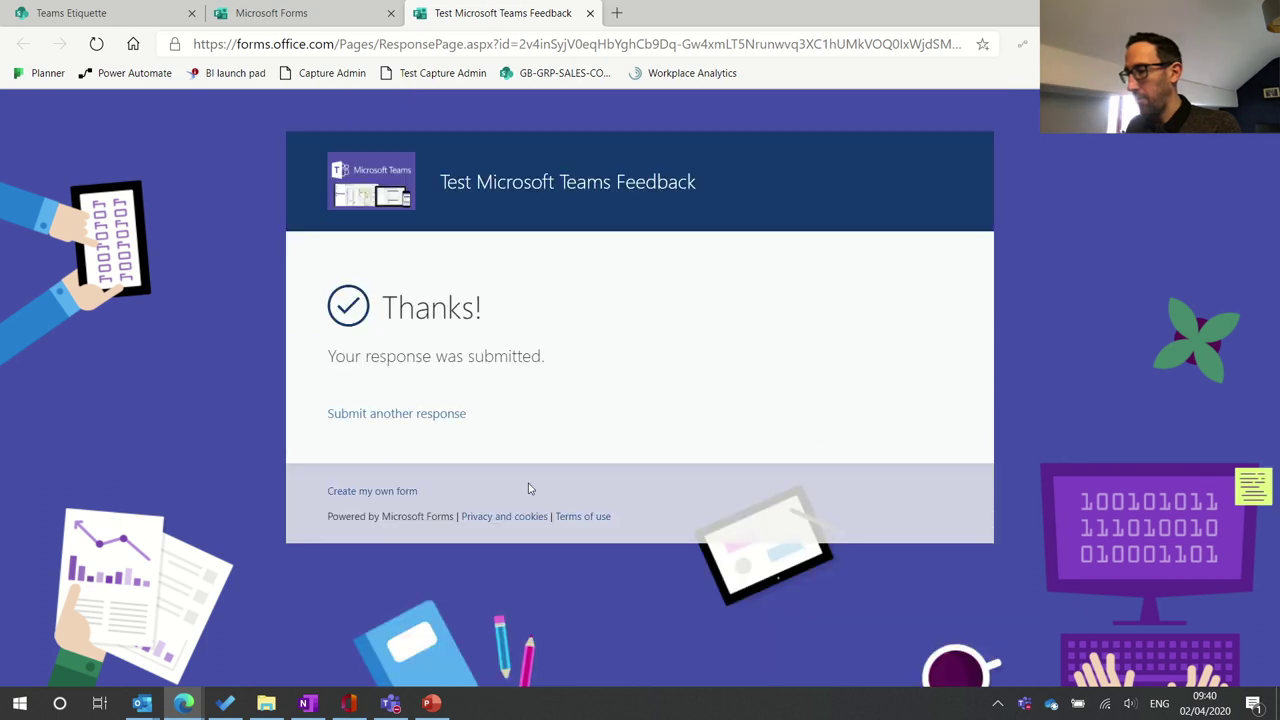
Open the individual results from the form's response summary and view each of the four responses by choosing them from the responder list.
left_click(322, 14)
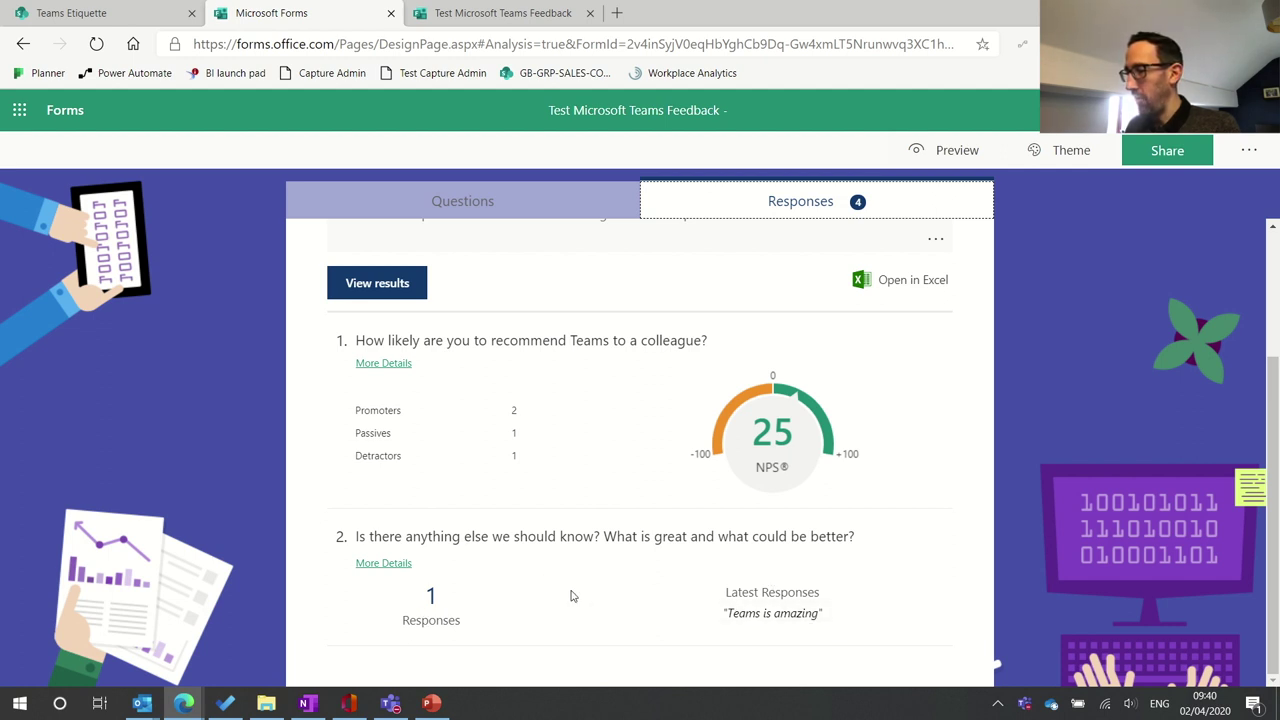
left_click(390, 287)
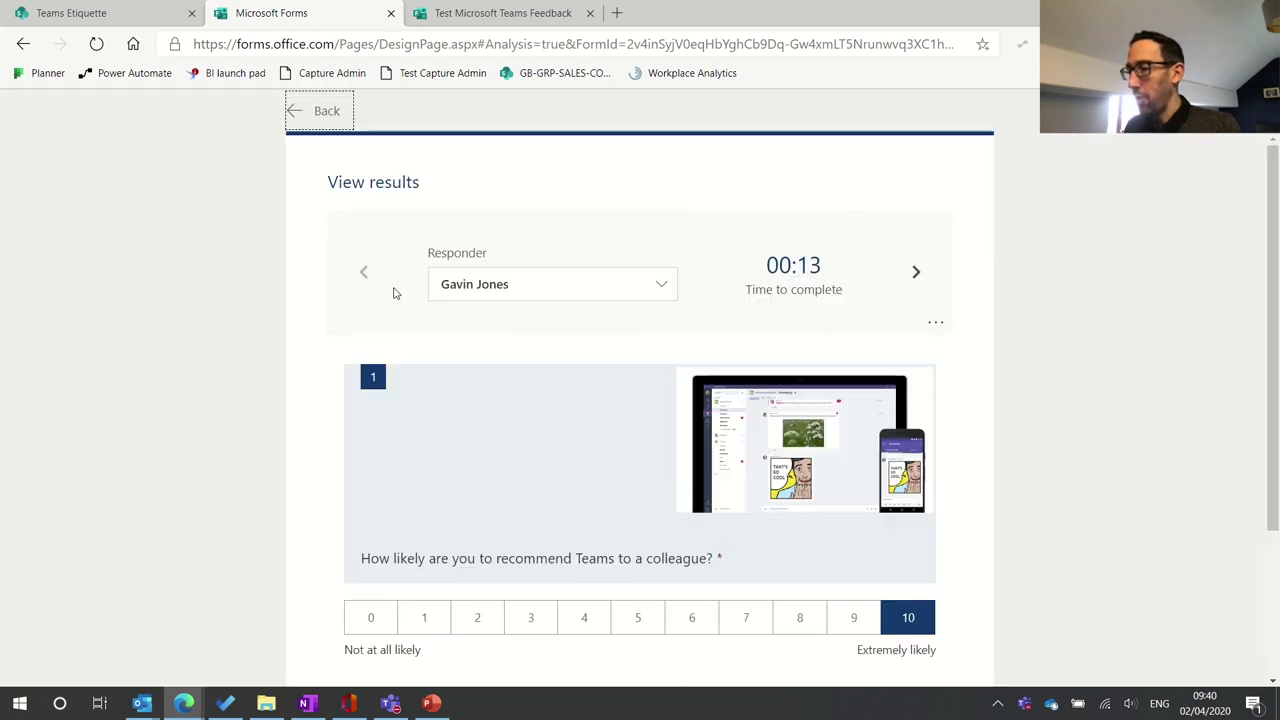
left_click(666, 290)
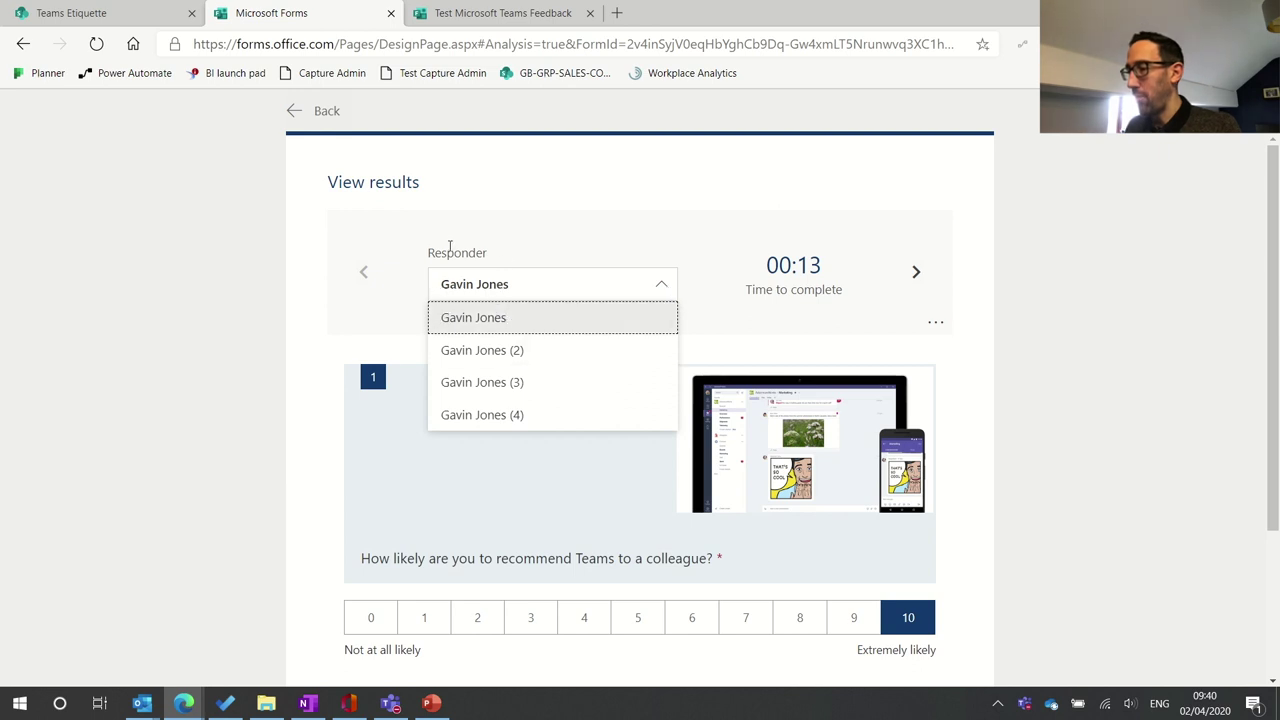
left_click(525, 357)
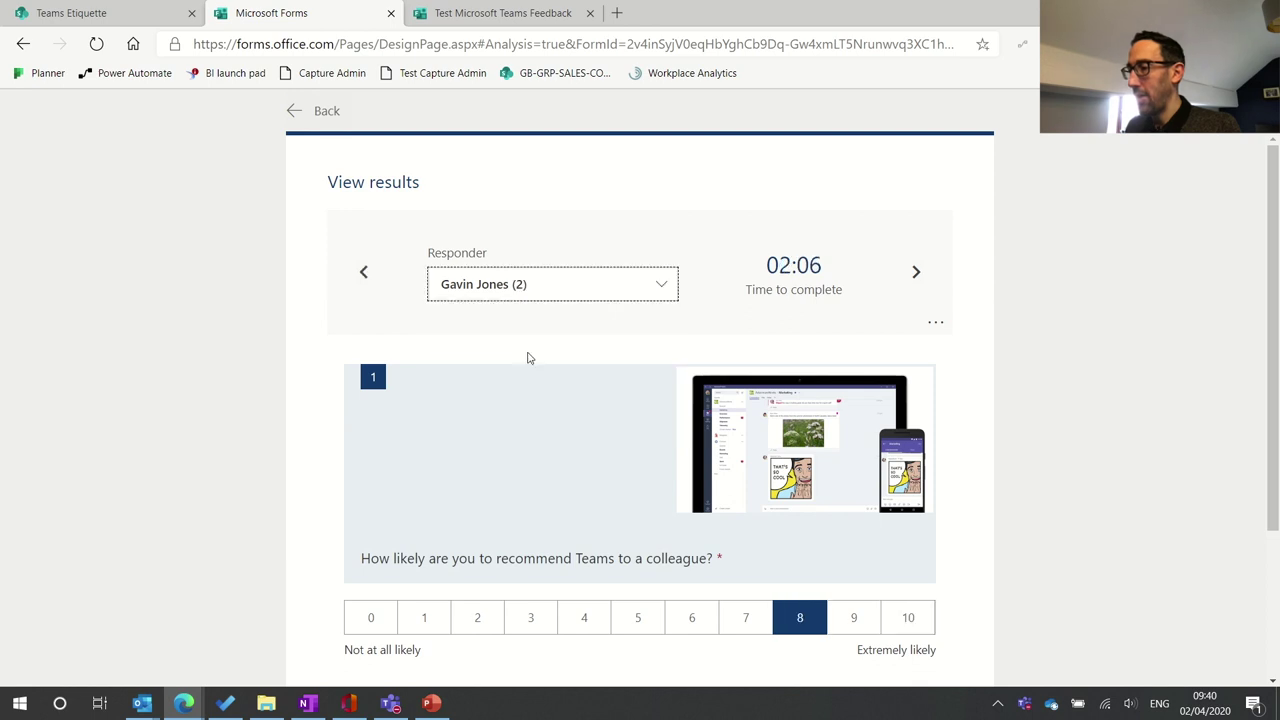
left_click(658, 287)
left_click(500, 381)
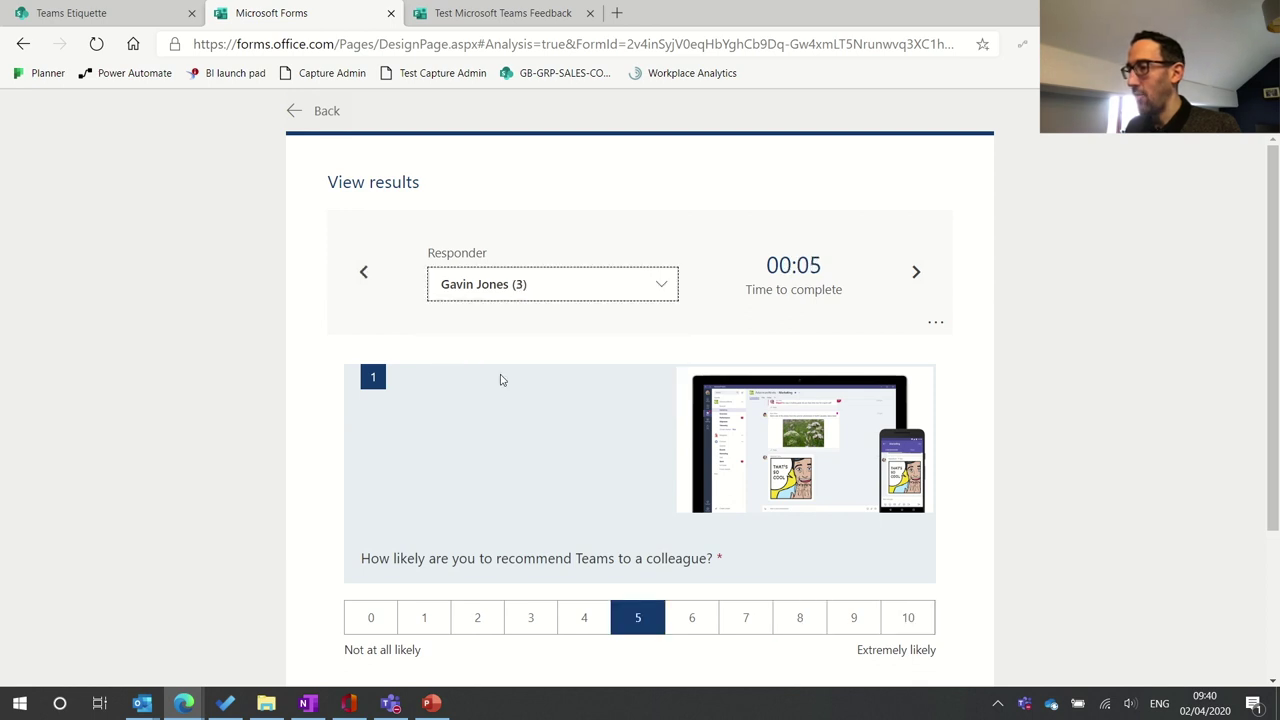
left_click(657, 286)
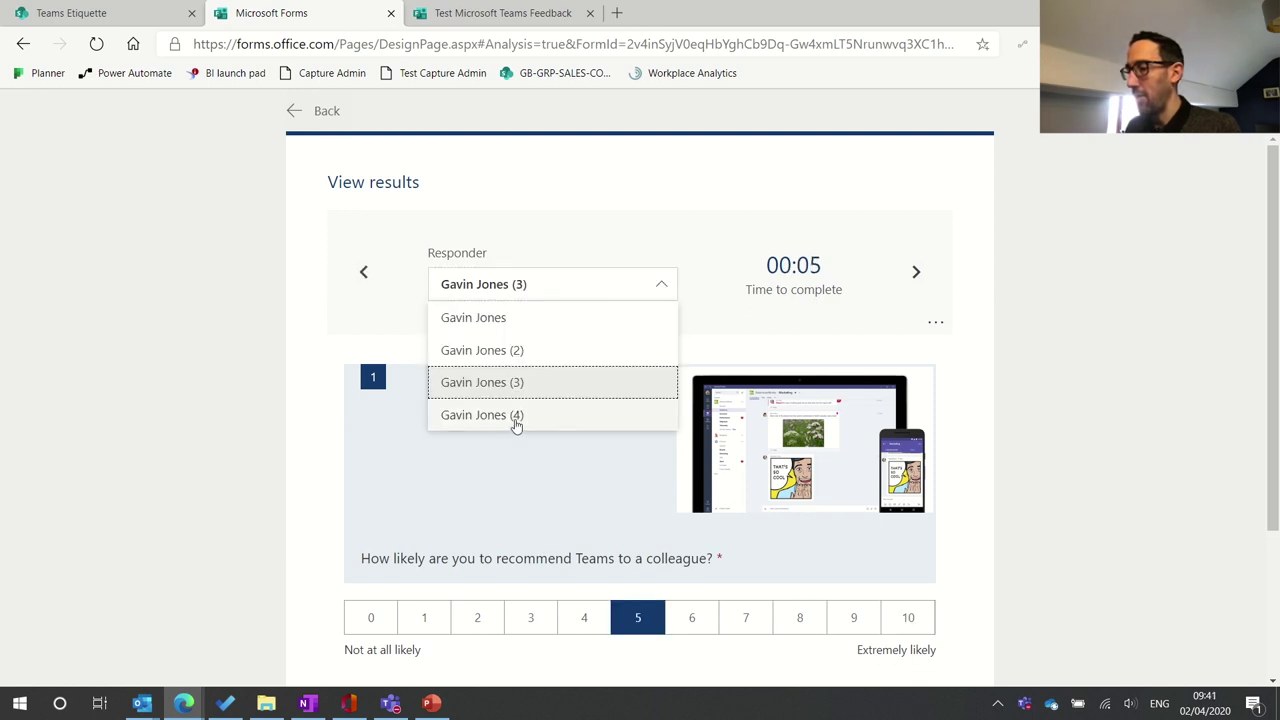
left_click(514, 420)
left_click(645, 291)
left_click(510, 318)
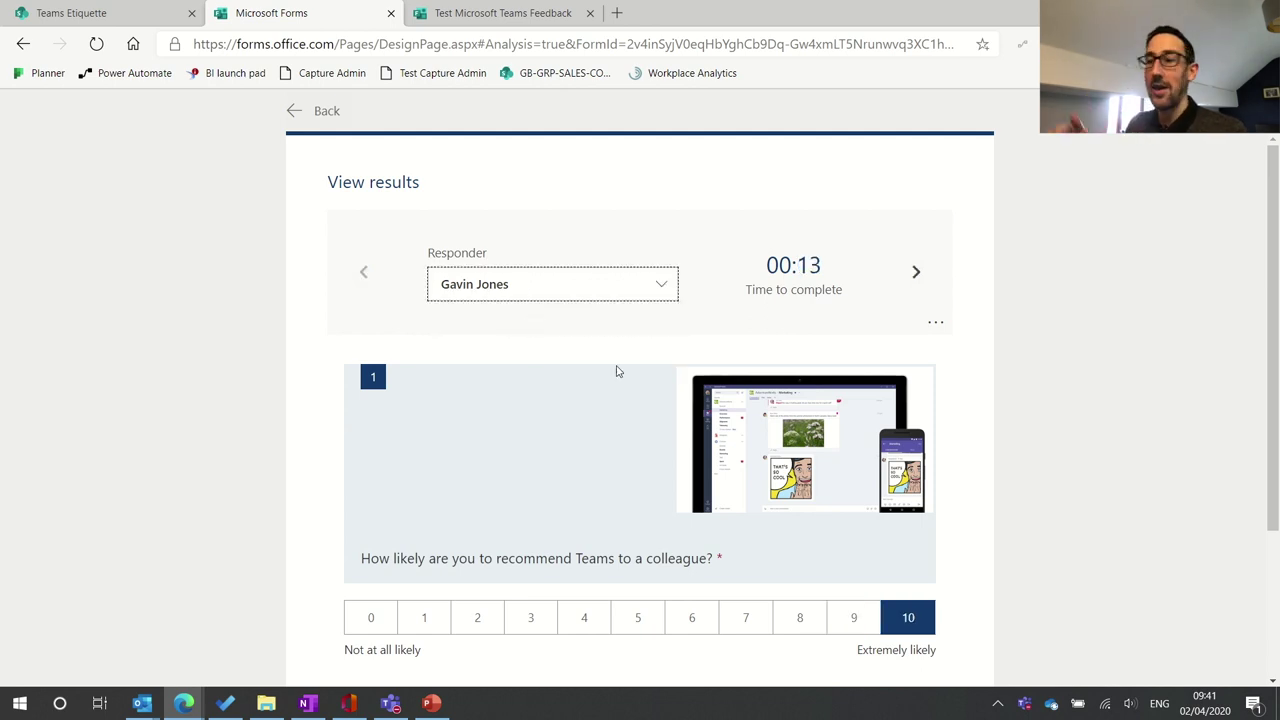
Page forward through the individual responses to the fourth one, check its comment, and return to the response summary.
scroll(735, 372, "down", 1)
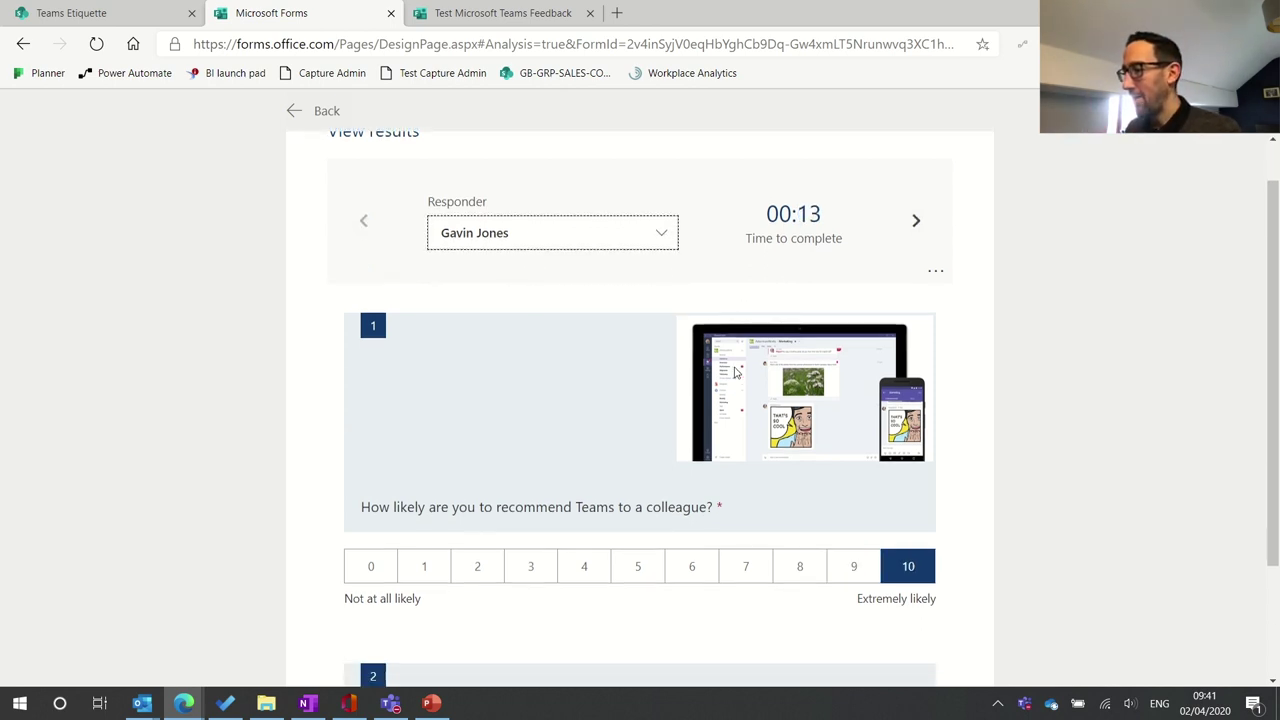
left_click(917, 225)
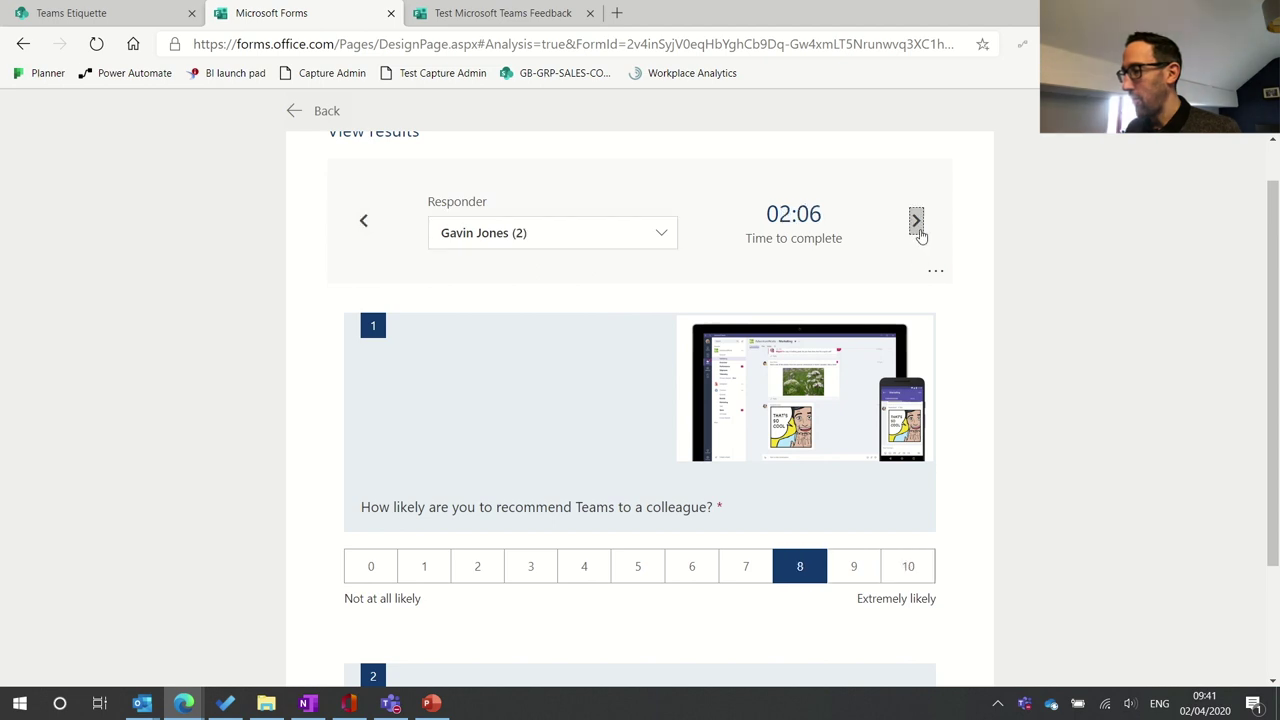
left_click(917, 222)
left_click(917, 222)
scroll(921, 235, "down", 2)
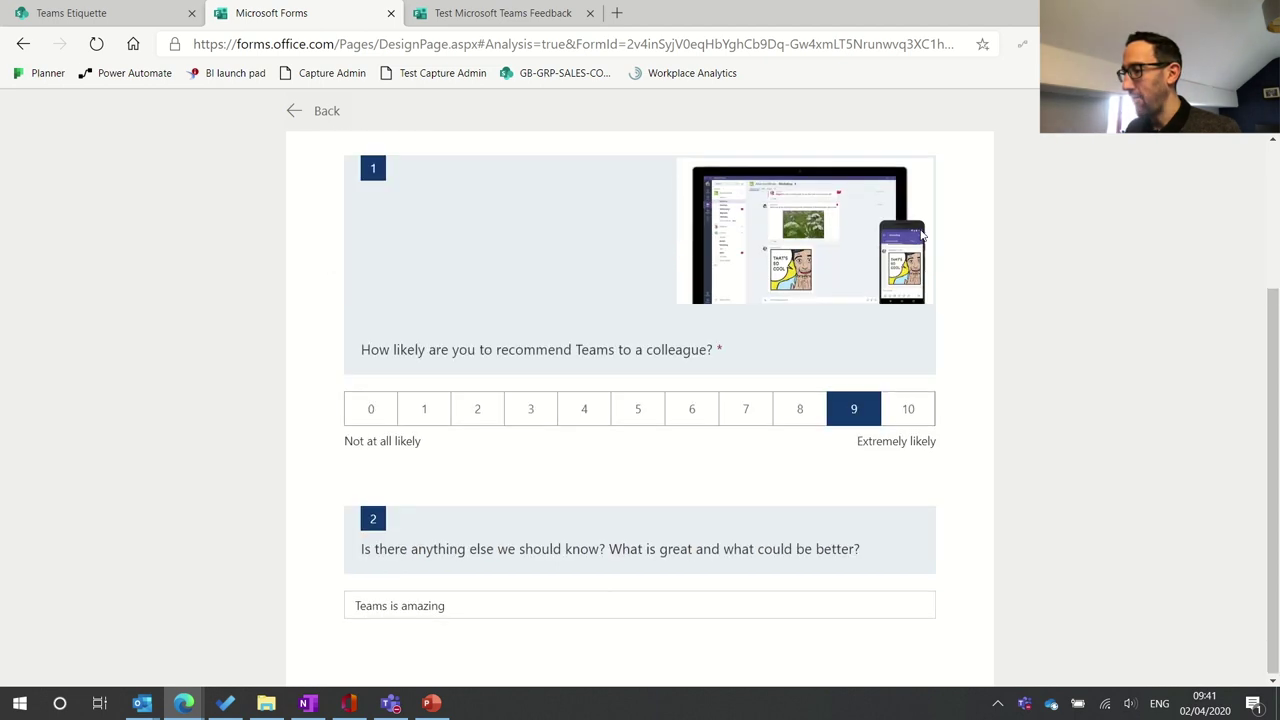
scroll(702, 587, "up", 3)
left_click(313, 110)
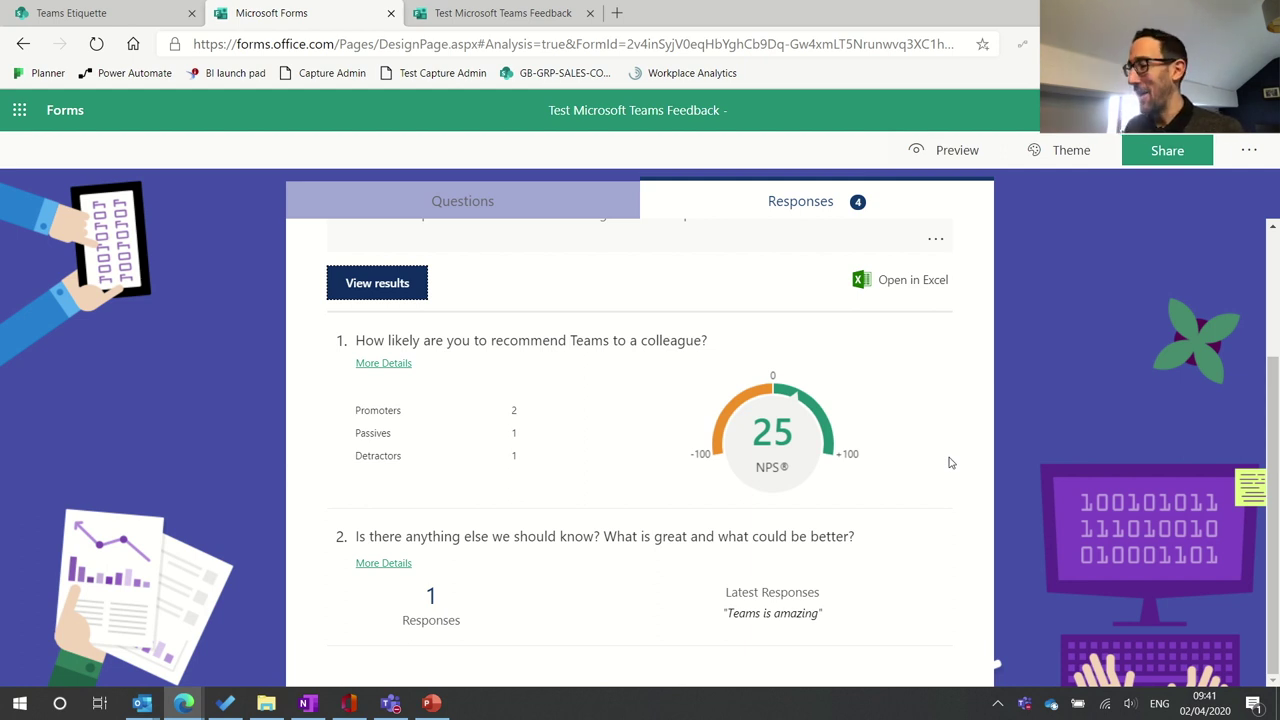
Export the survey responses to Excel and open the downloaded workbook.
scroll(951, 462, "up", 2)
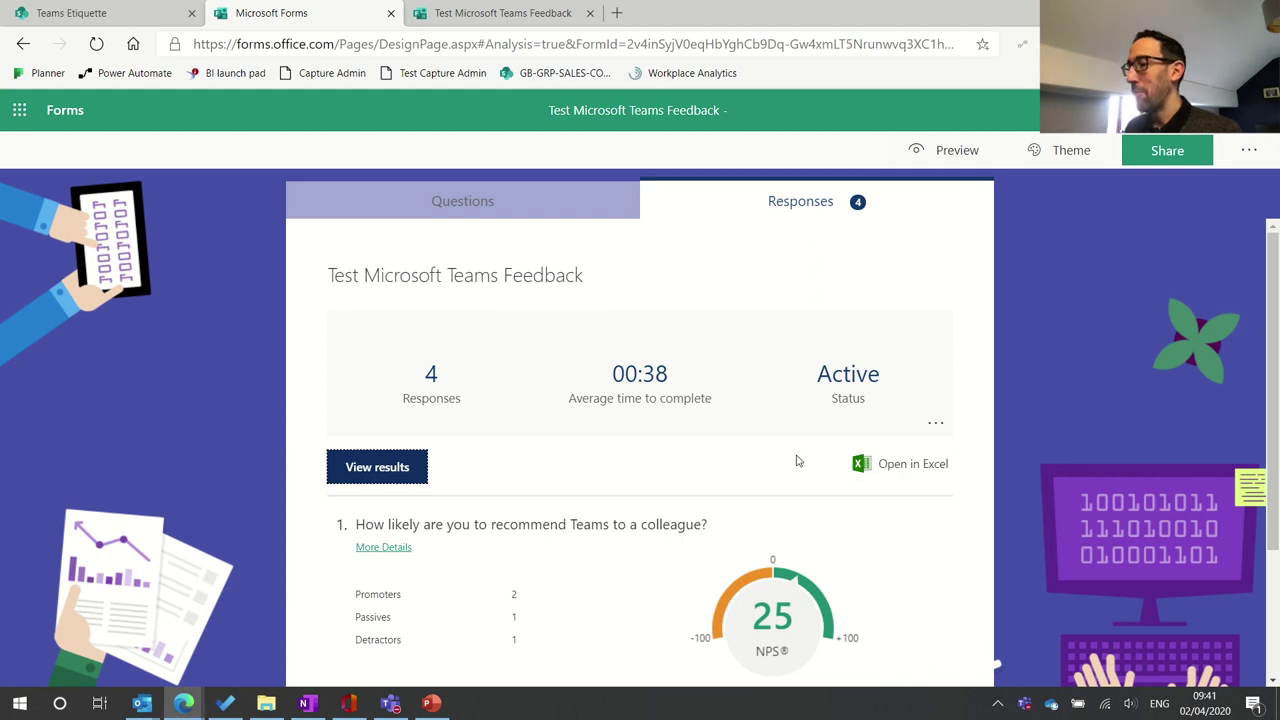
left_click(903, 470)
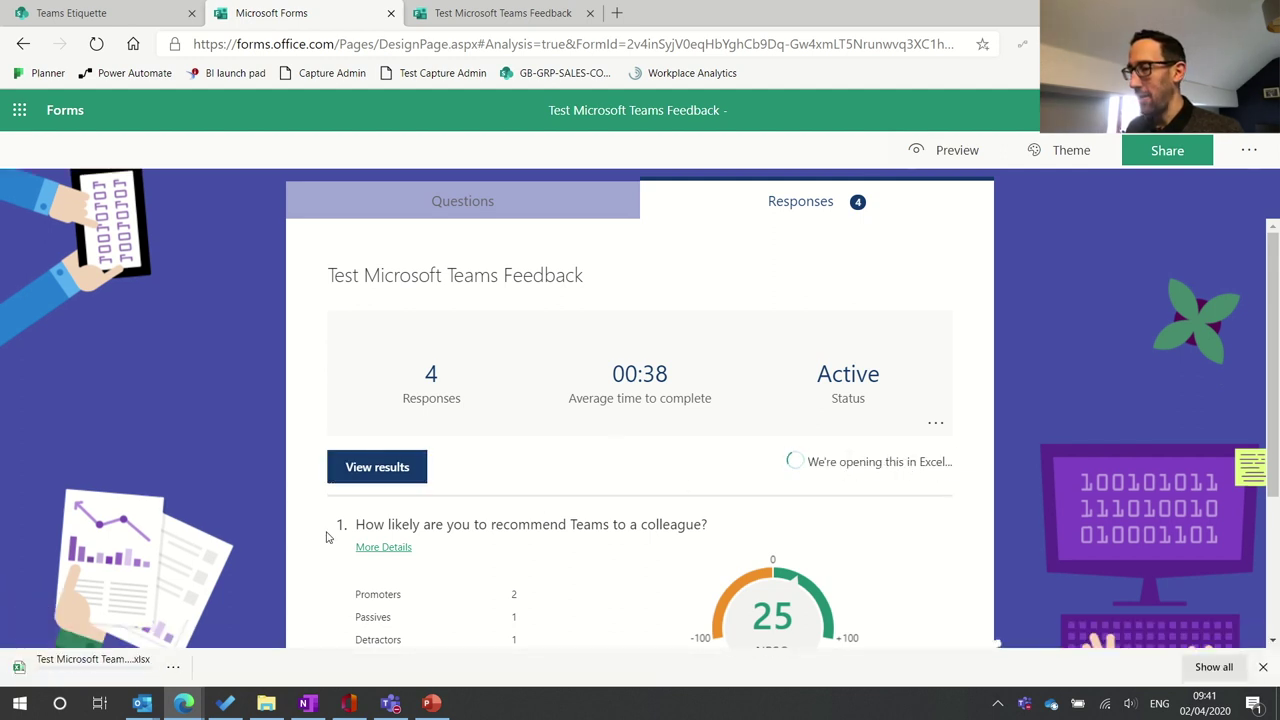
left_click(90, 667)
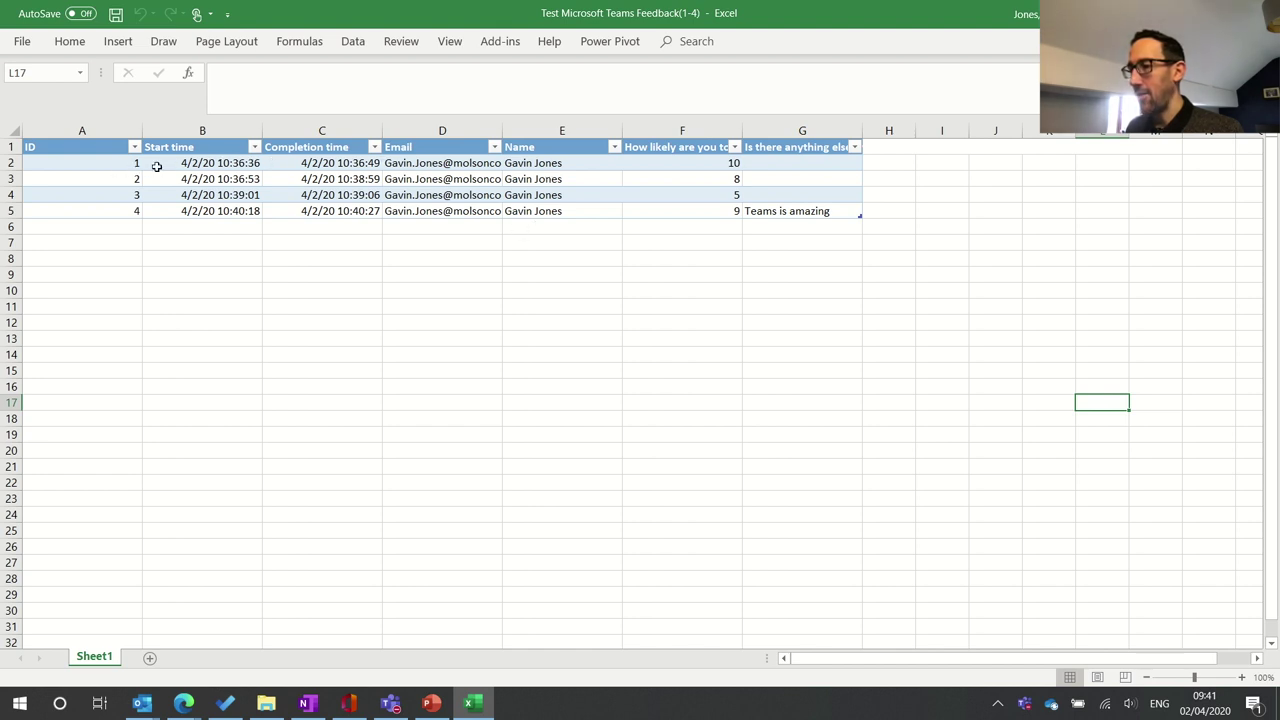
Examine the exported response table in Excel, covering the times, respondent details, ratings and comment columns.
left_click(230, 178)
key("Right")
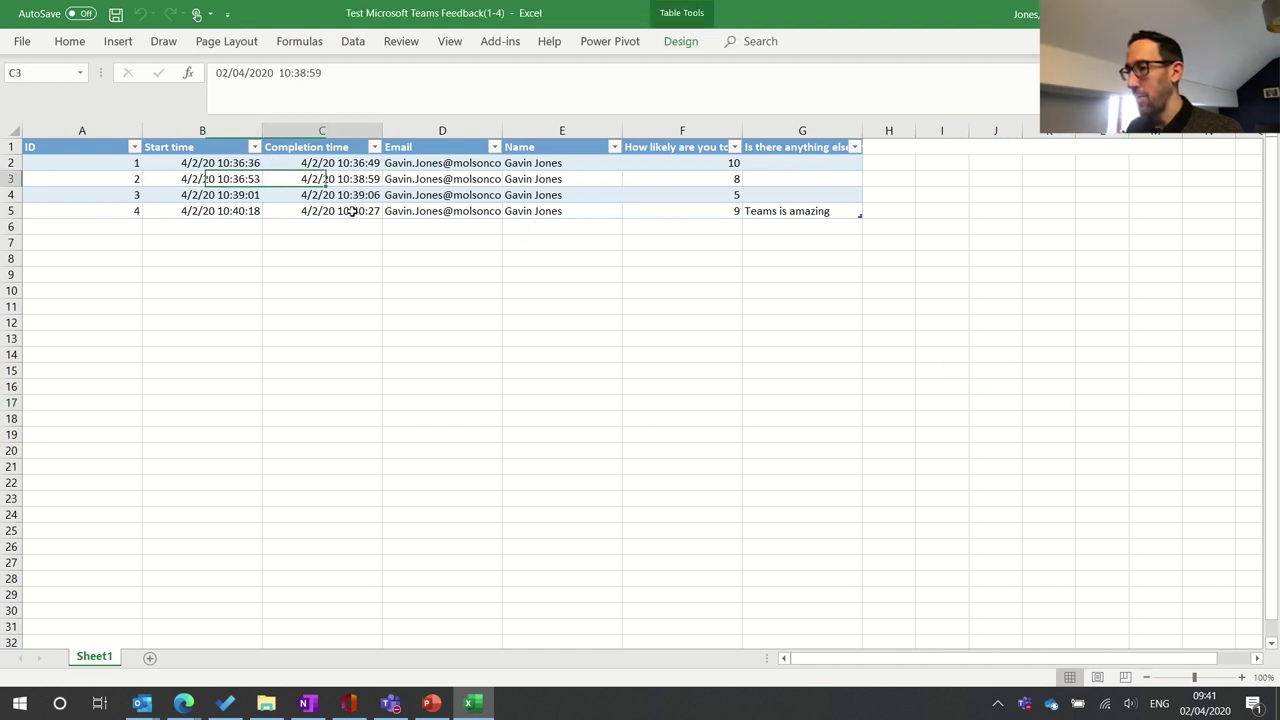
key("Up")
key("Left")
key("Left")
key("Right")
key("Right")
key("Right")
key("Right")
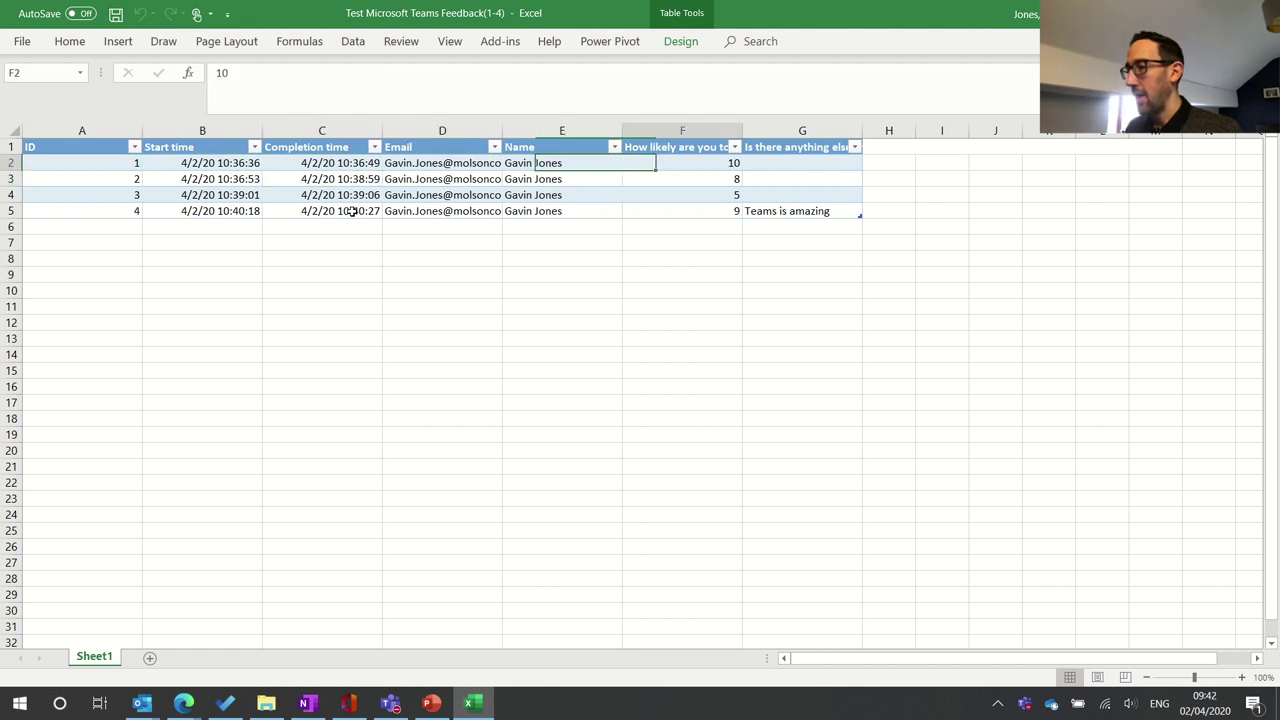
key("Right")
key("Right")
key("Down")
key("Down")
key("Down")
key("Down")
key("Left")
key("Left")
key("Up")
key("Left")
key("Left")
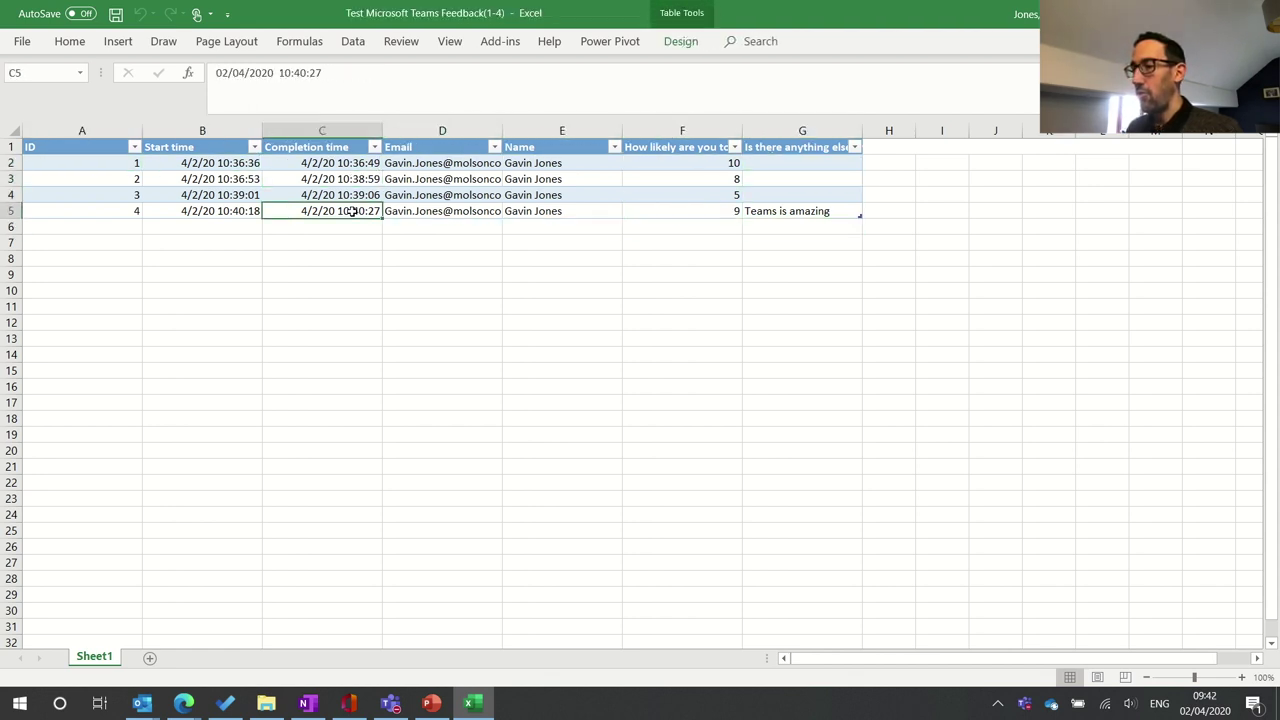
key("Left")
key("Left")
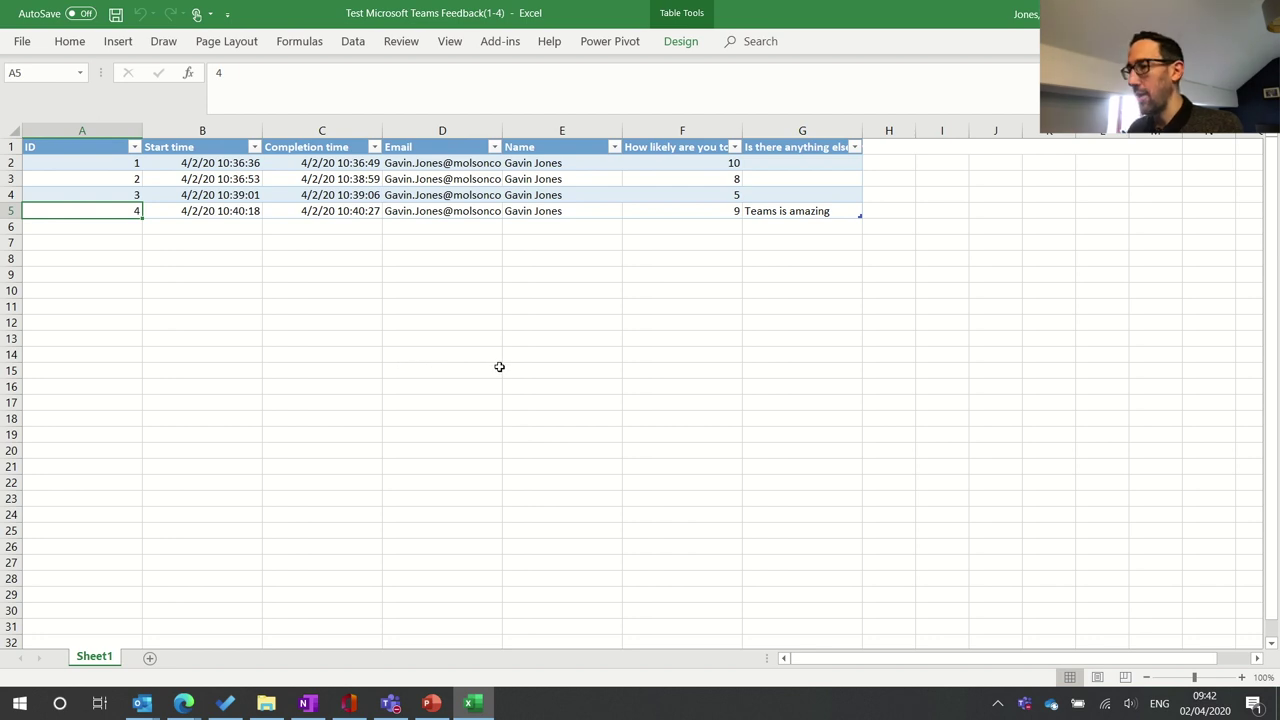
key("alt")
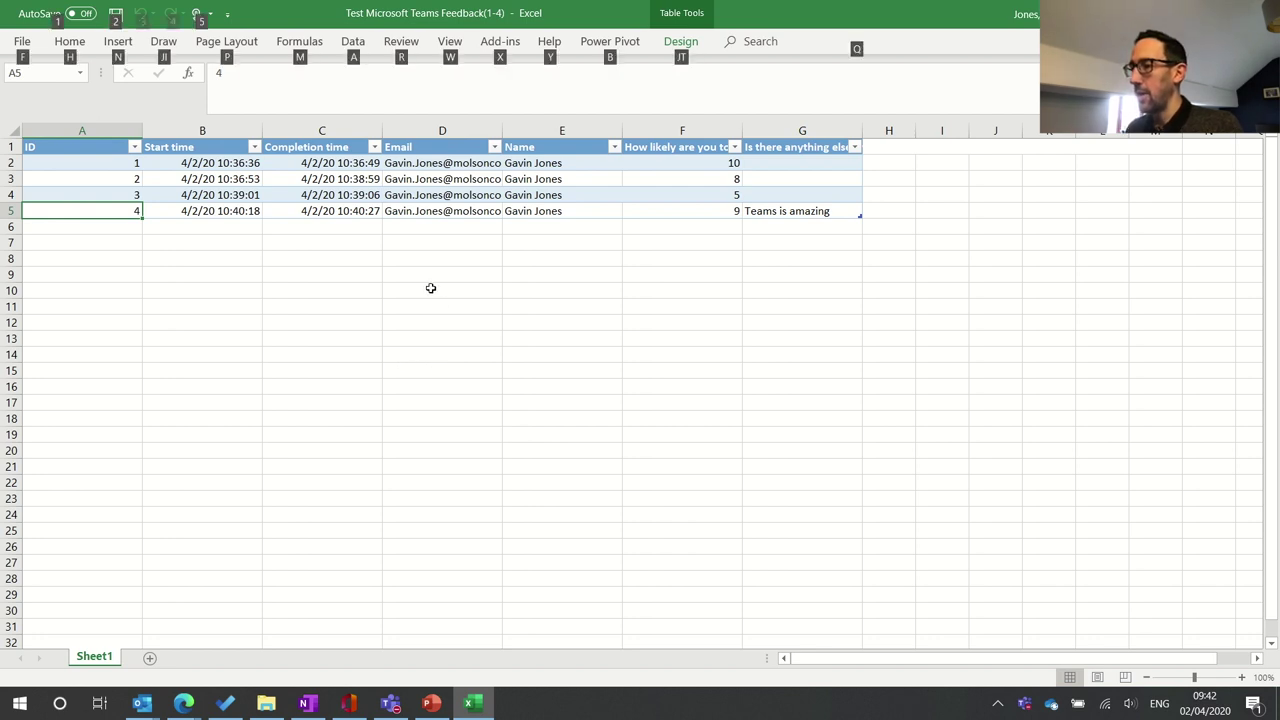
key("alt")
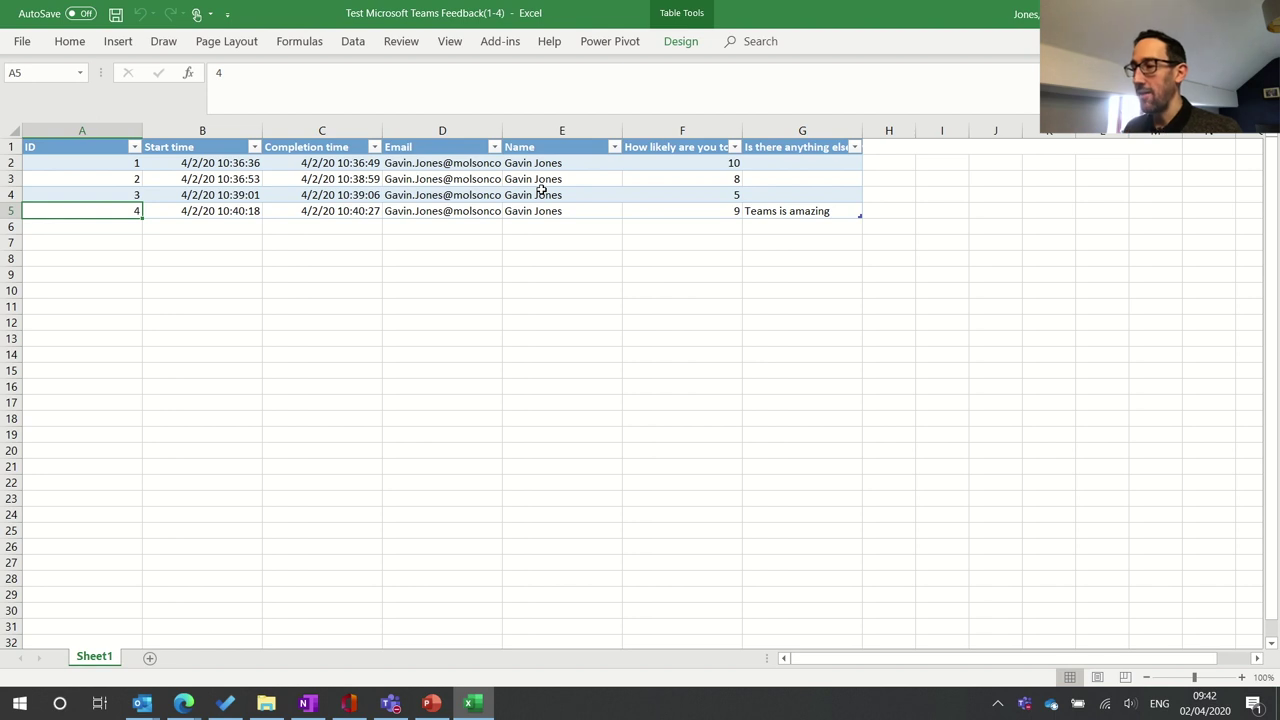
left_click(456, 180)
Switch to Teams and start adding a Forms tab to the Testing channel.
key("alt+Tab")
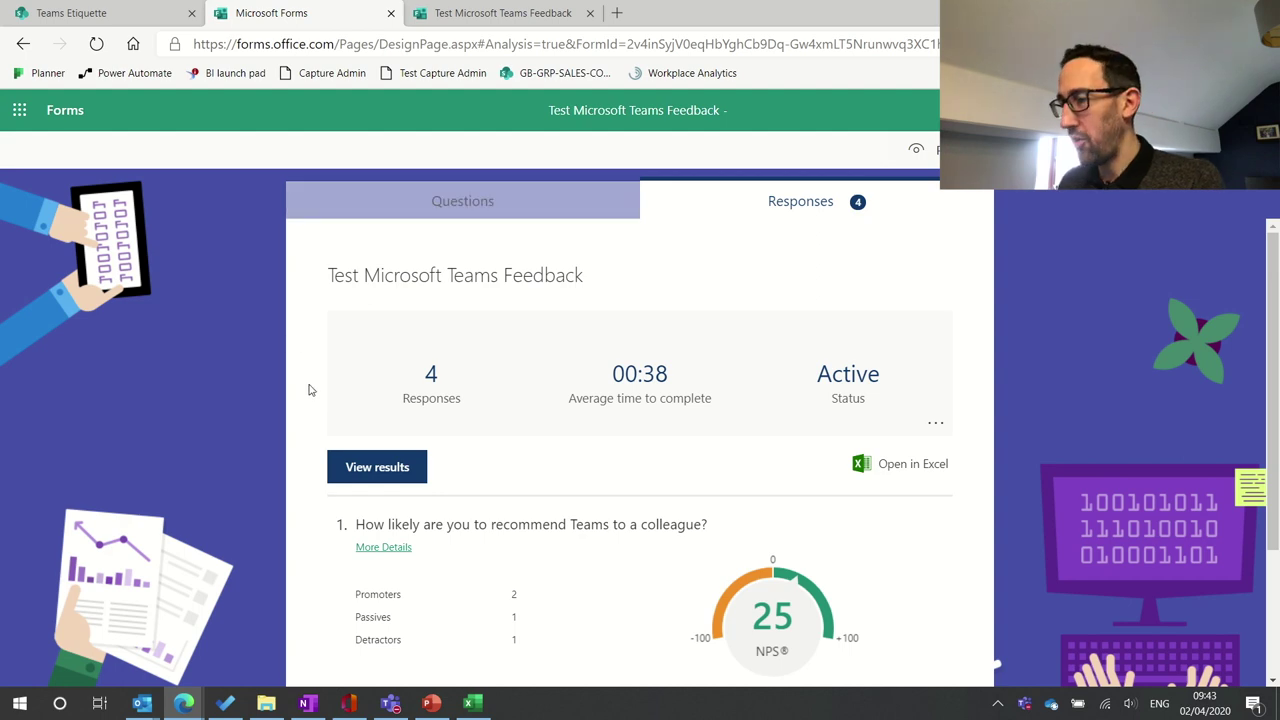
left_click(392, 706)
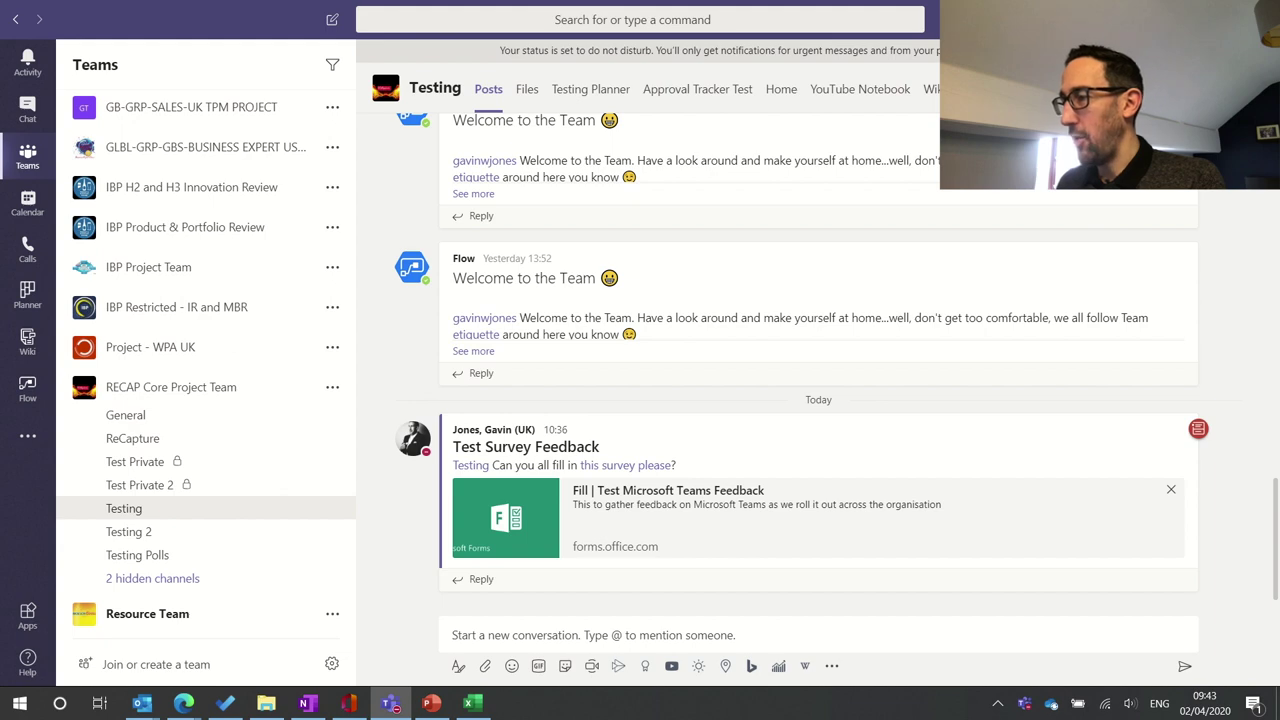
left_click(975, 89)
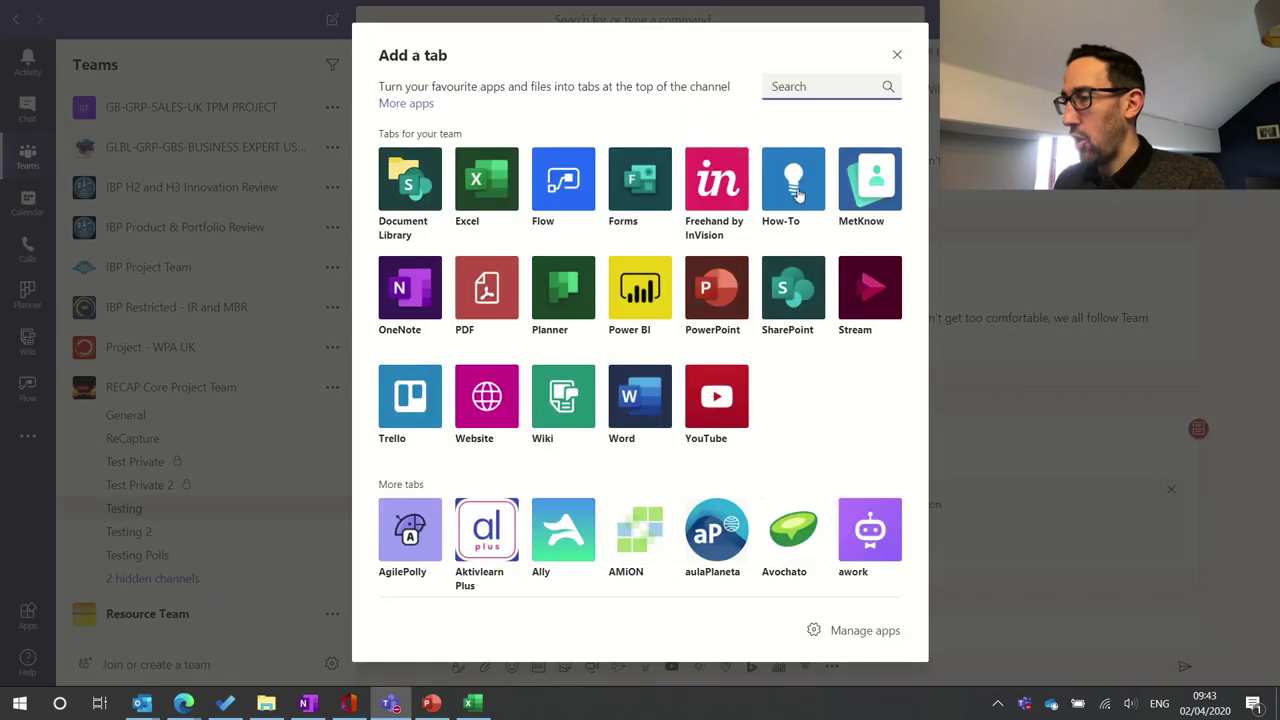
left_click(640, 185)
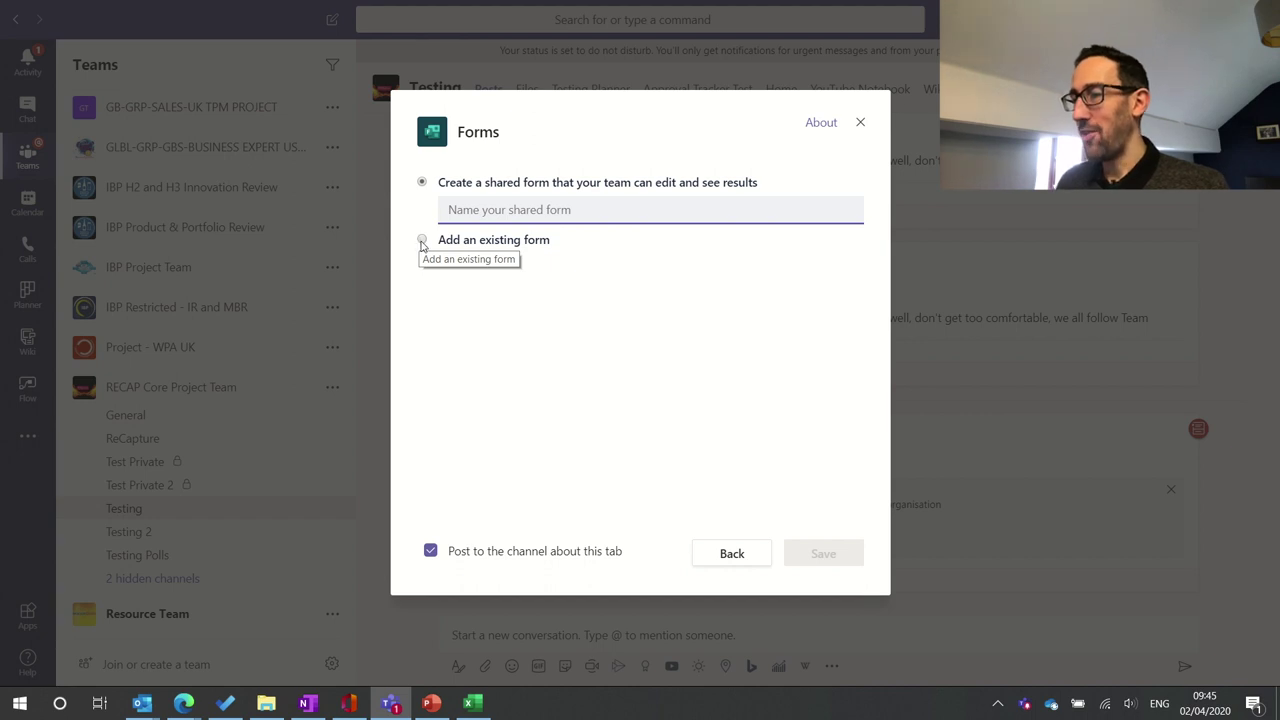
Add the existing Test Microsoft Teams Feedback form as a tab that collects responses, with a channel post about it, and look through the form.
left_click(421, 241)
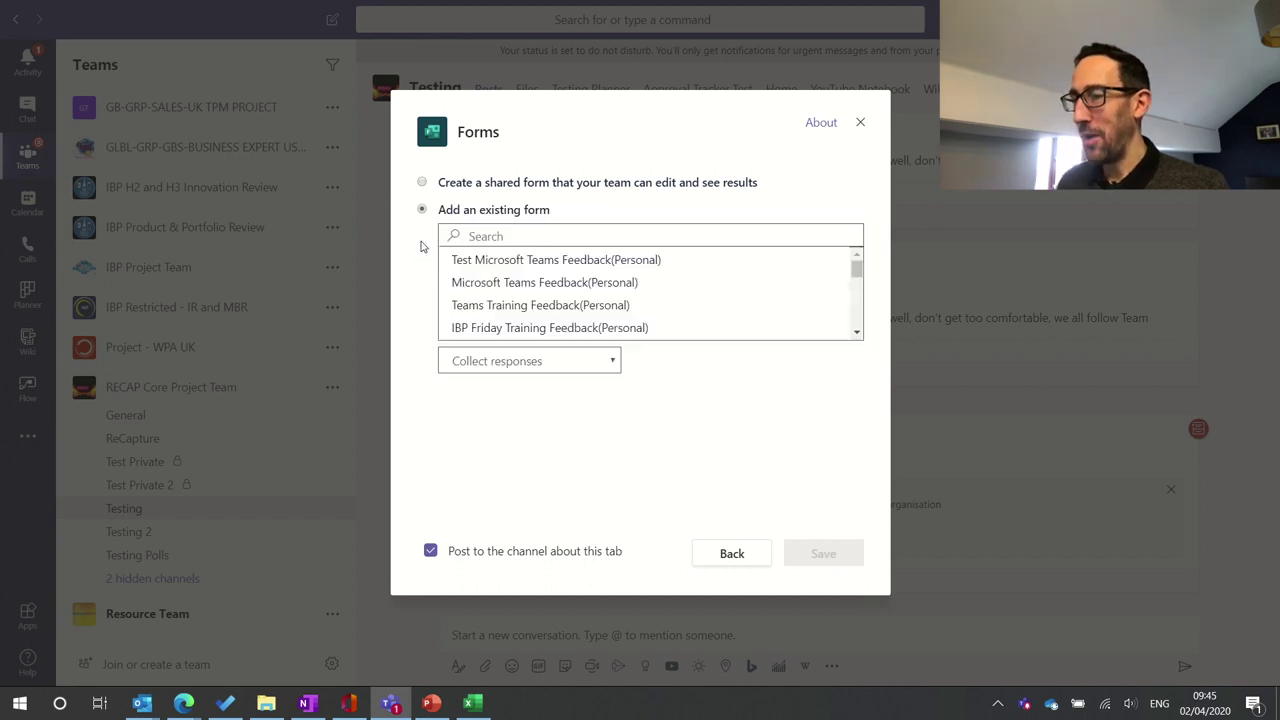
left_click(607, 264)
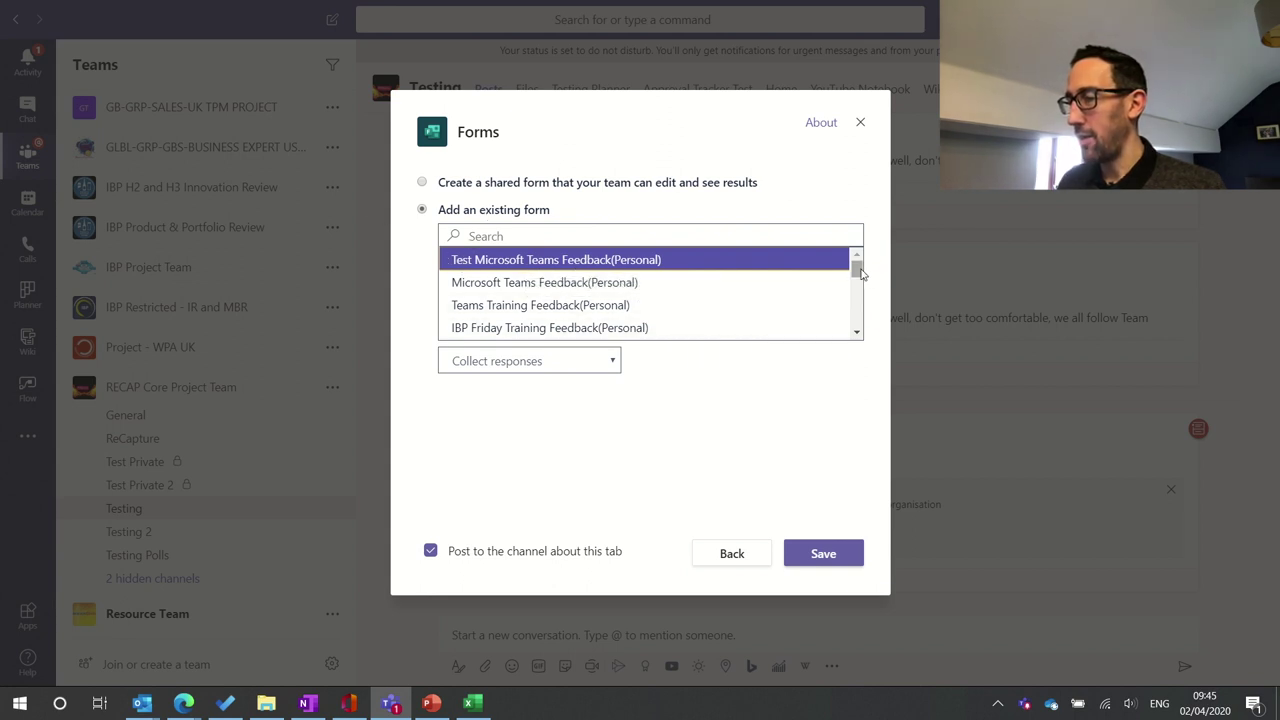
mouse_move(857, 266)
left_mouse_down()
mouse_move(860, 314)
mouse_move(862, 262)
left_mouse_up()
left_click(607, 368)
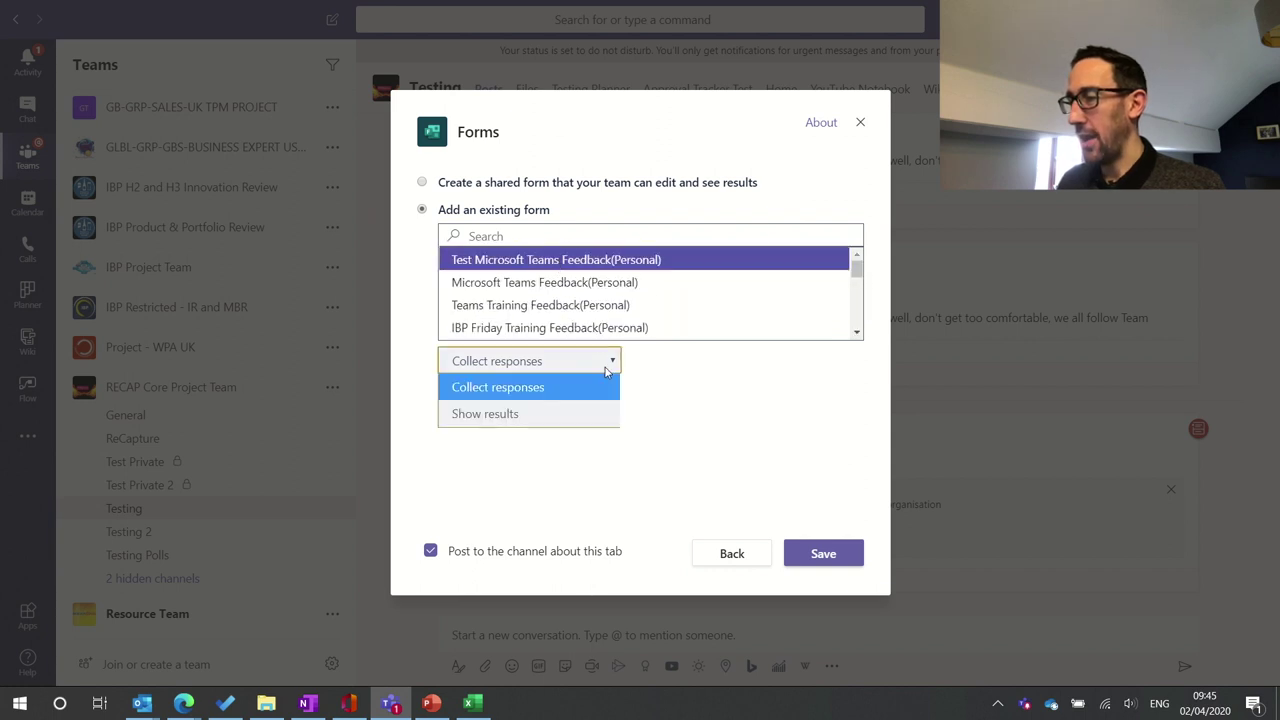
left_click(533, 390)
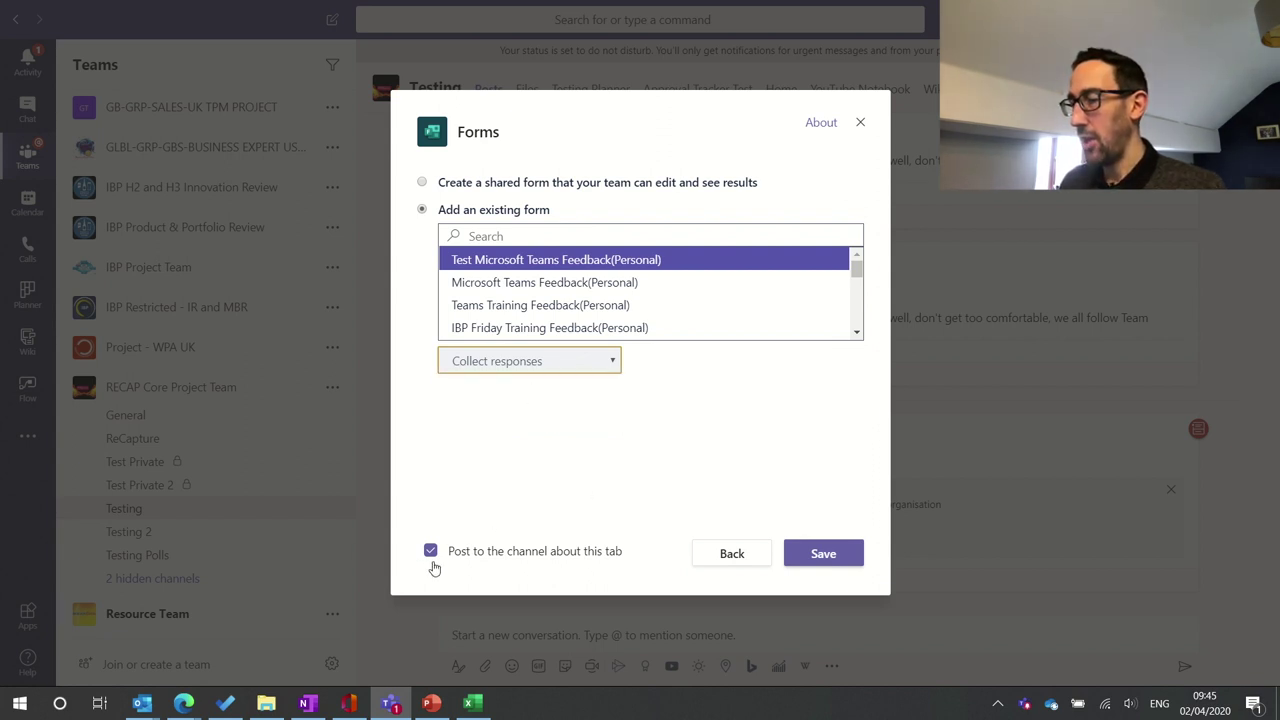
left_click(829, 554)
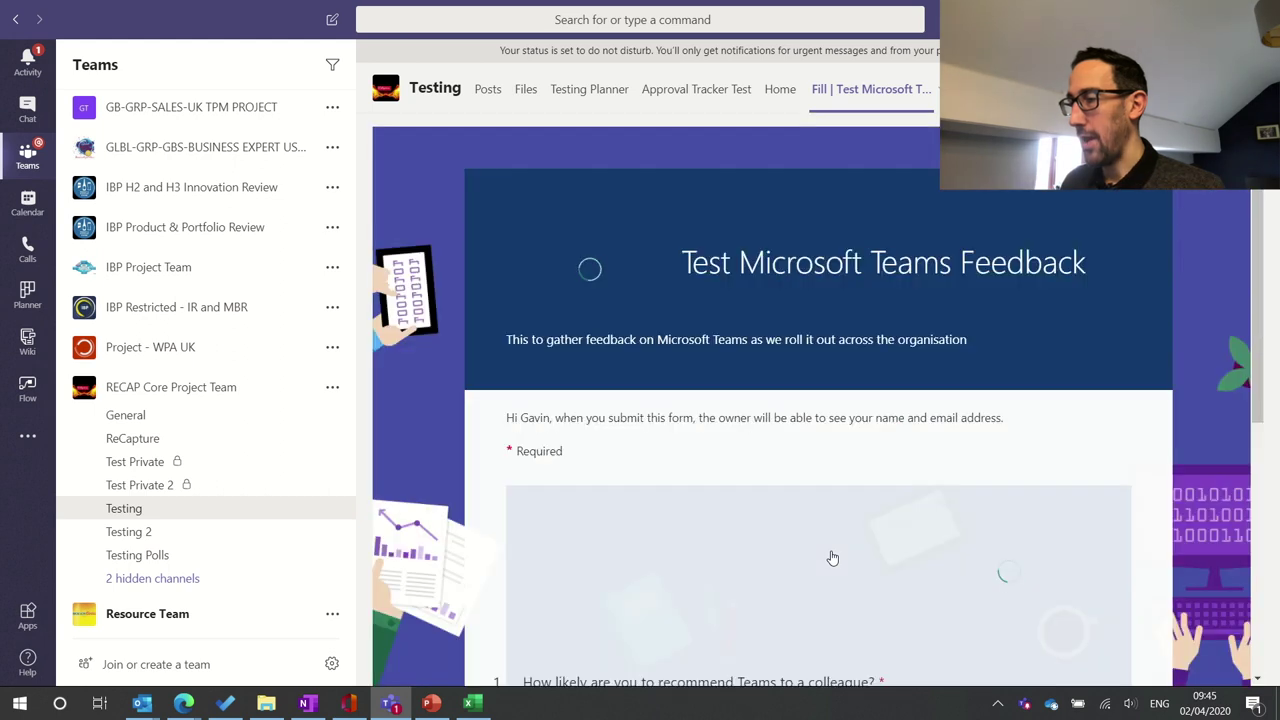
scroll(832, 557, "down", 1)
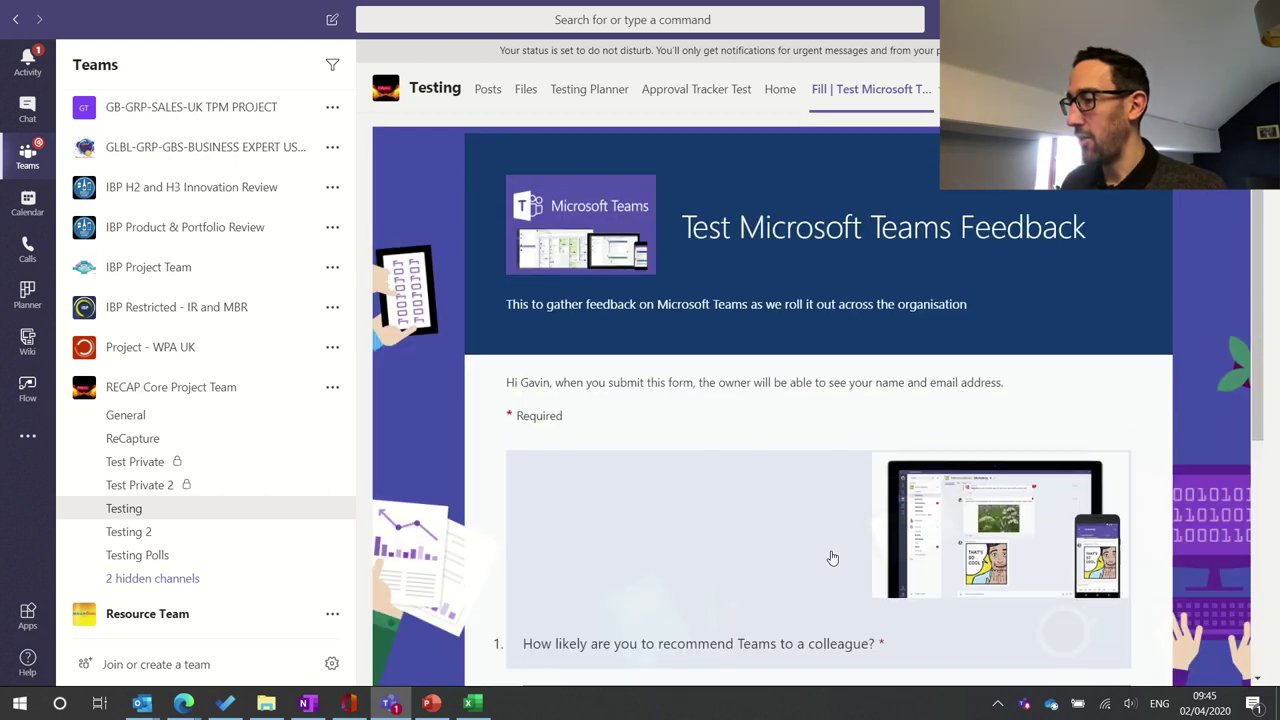
scroll(811, 397, "down", 3)
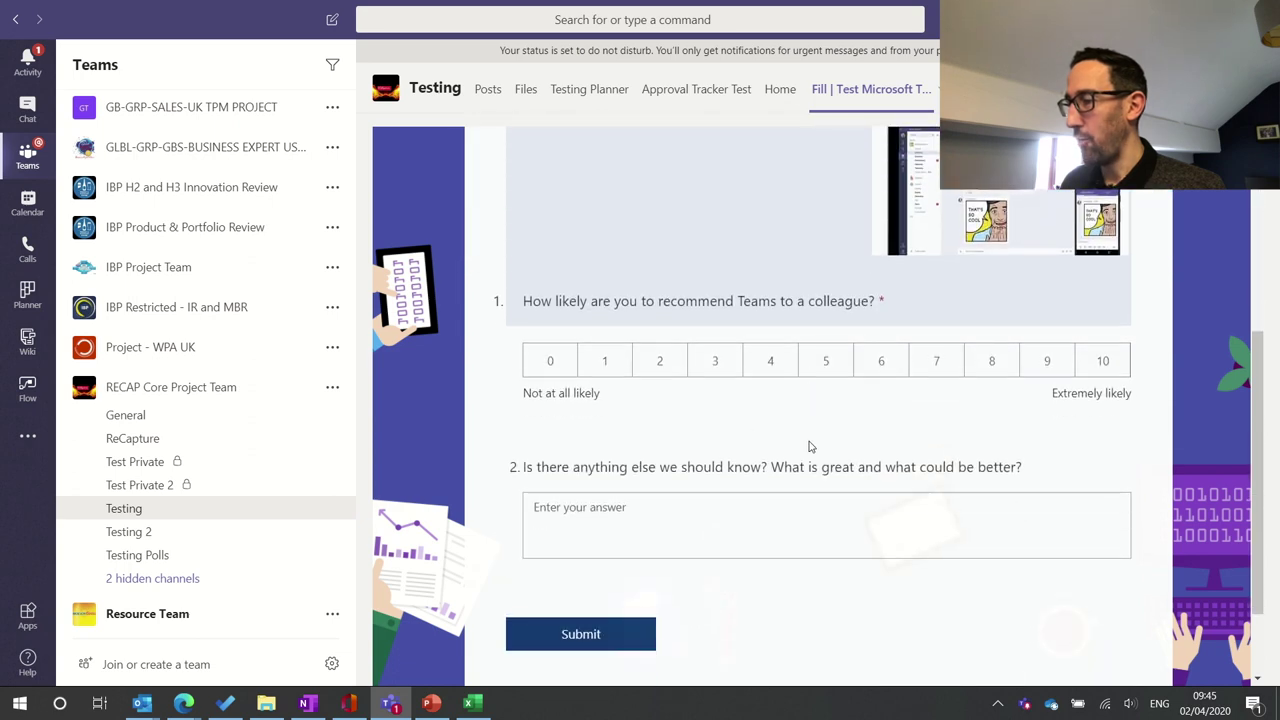
scroll(810, 446, "down", 1)
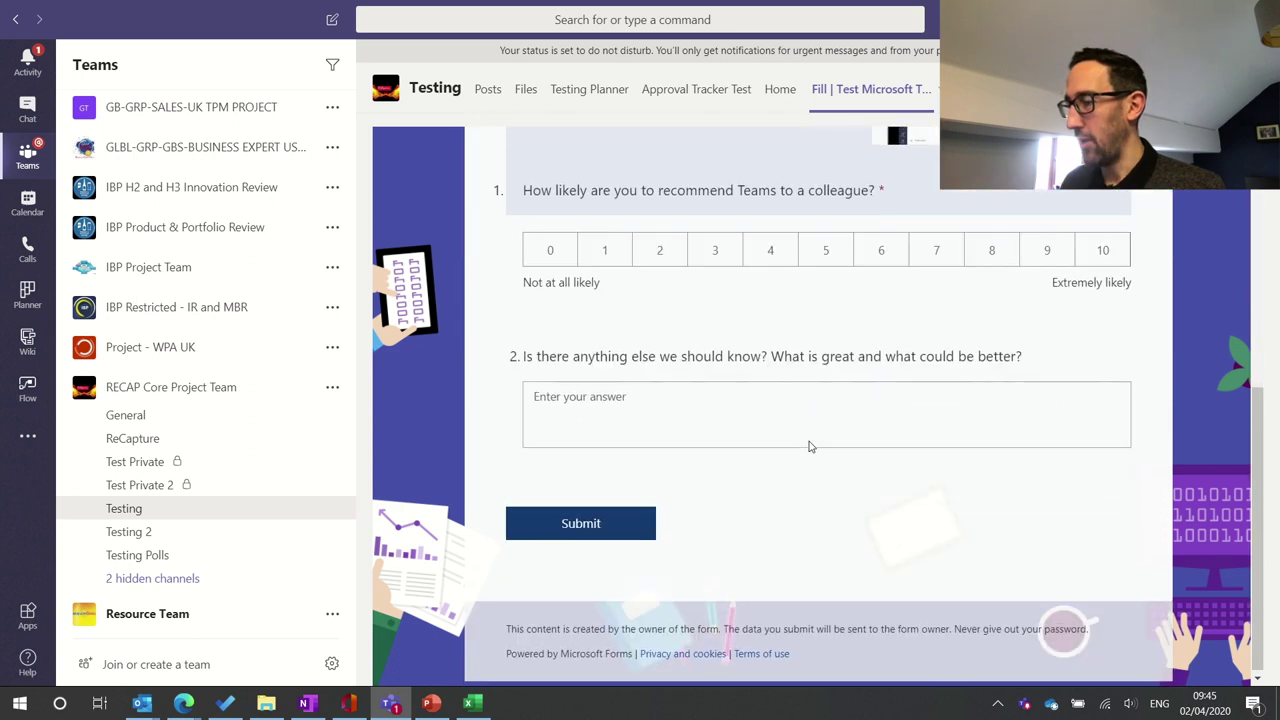
Reply to the new tab's announcement in the channel posts with a Testing channel mention and "Please fill this in.".
left_click(488, 92)
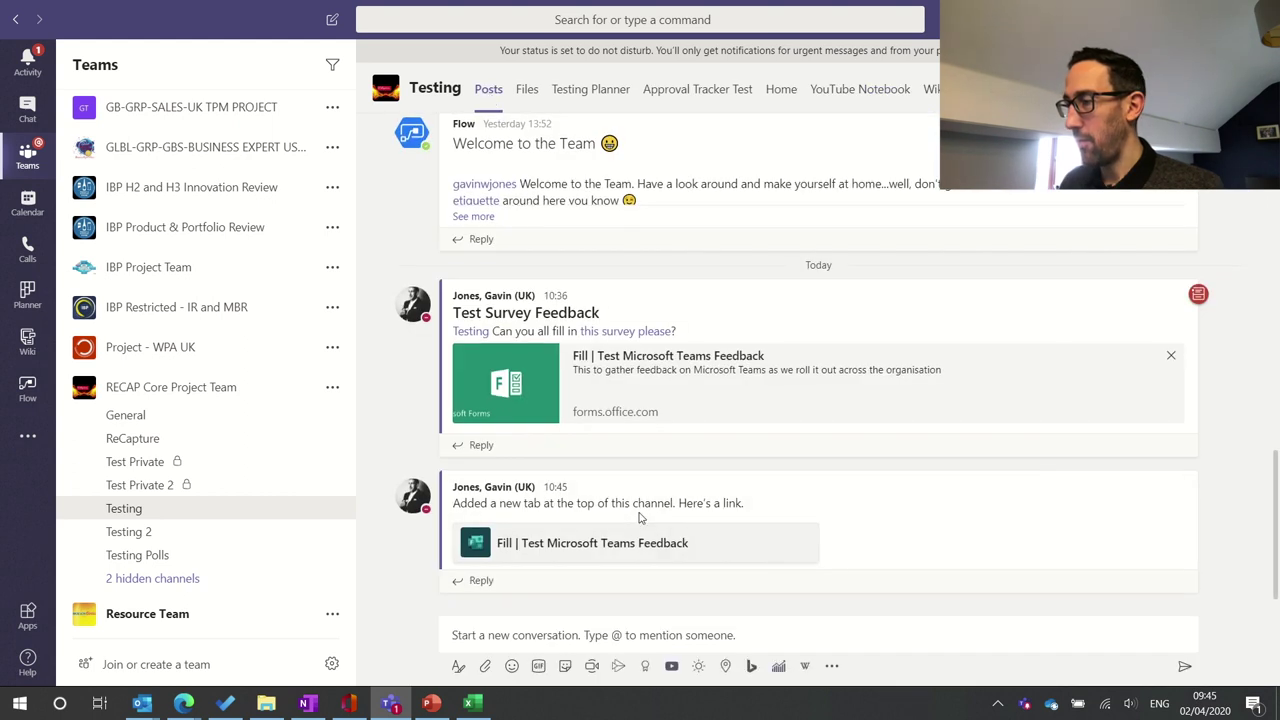
left_click(474, 586)
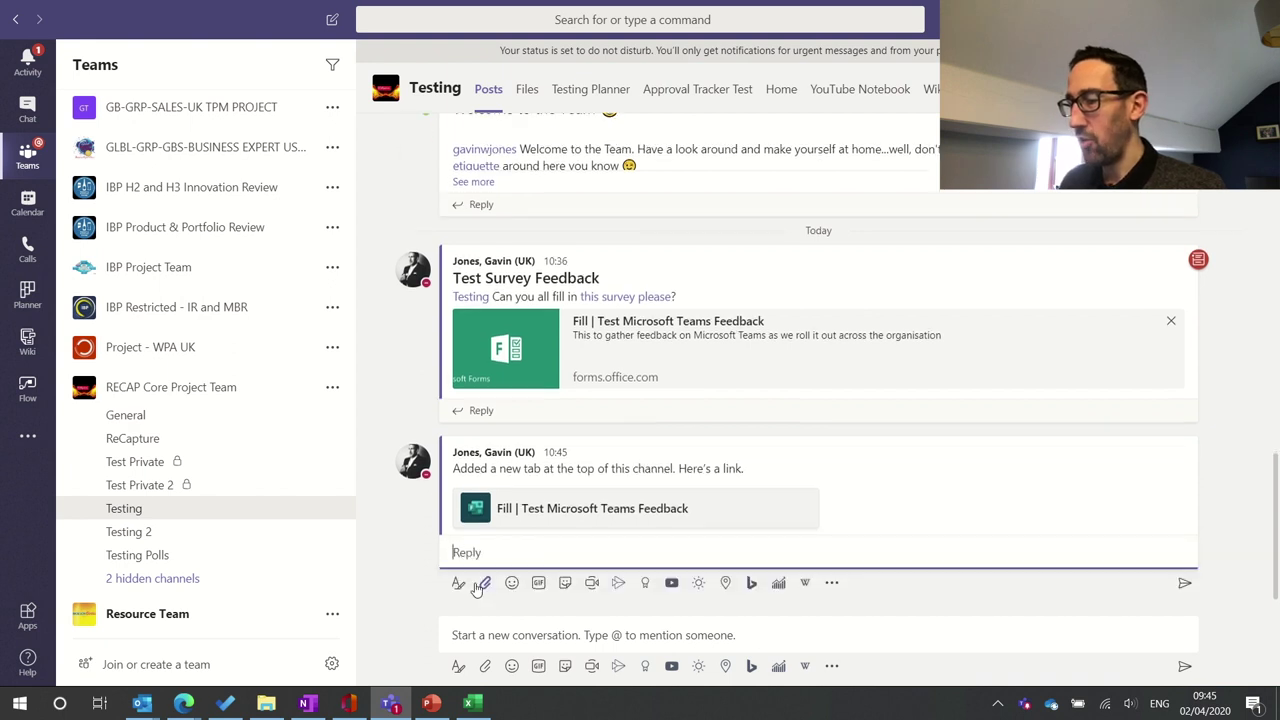
type("@channel")
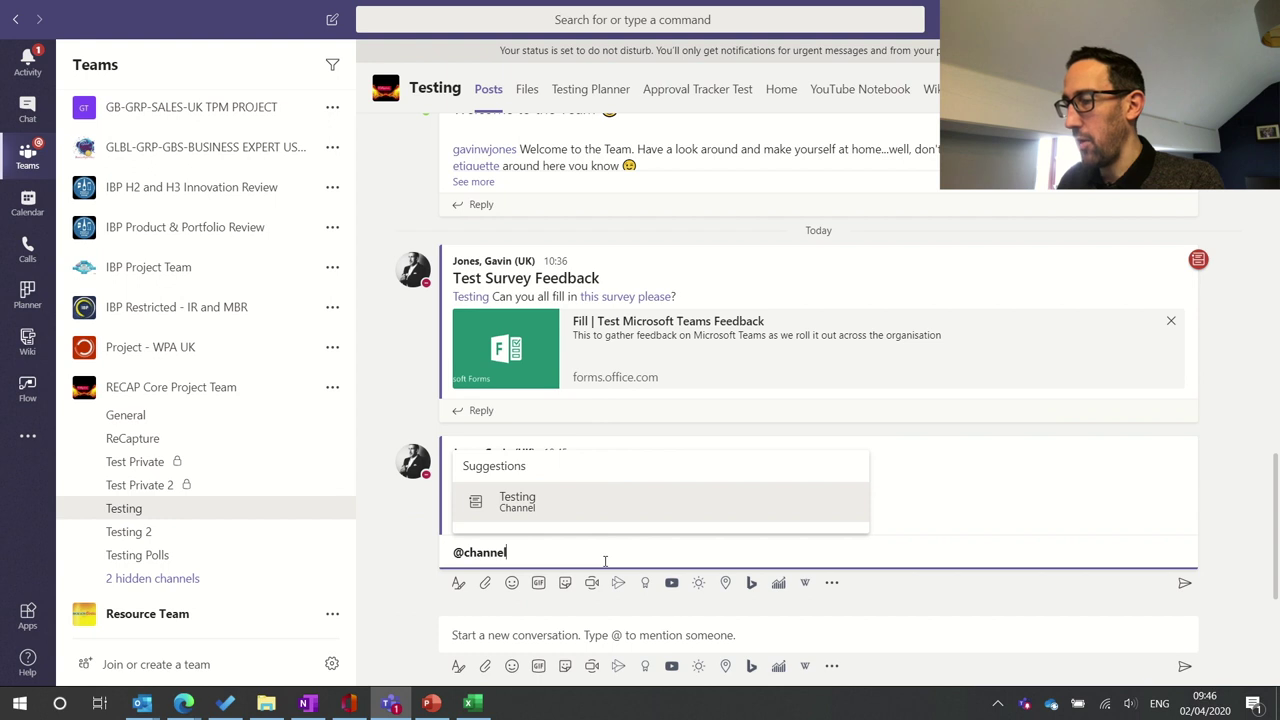
key("Return")
type("P")
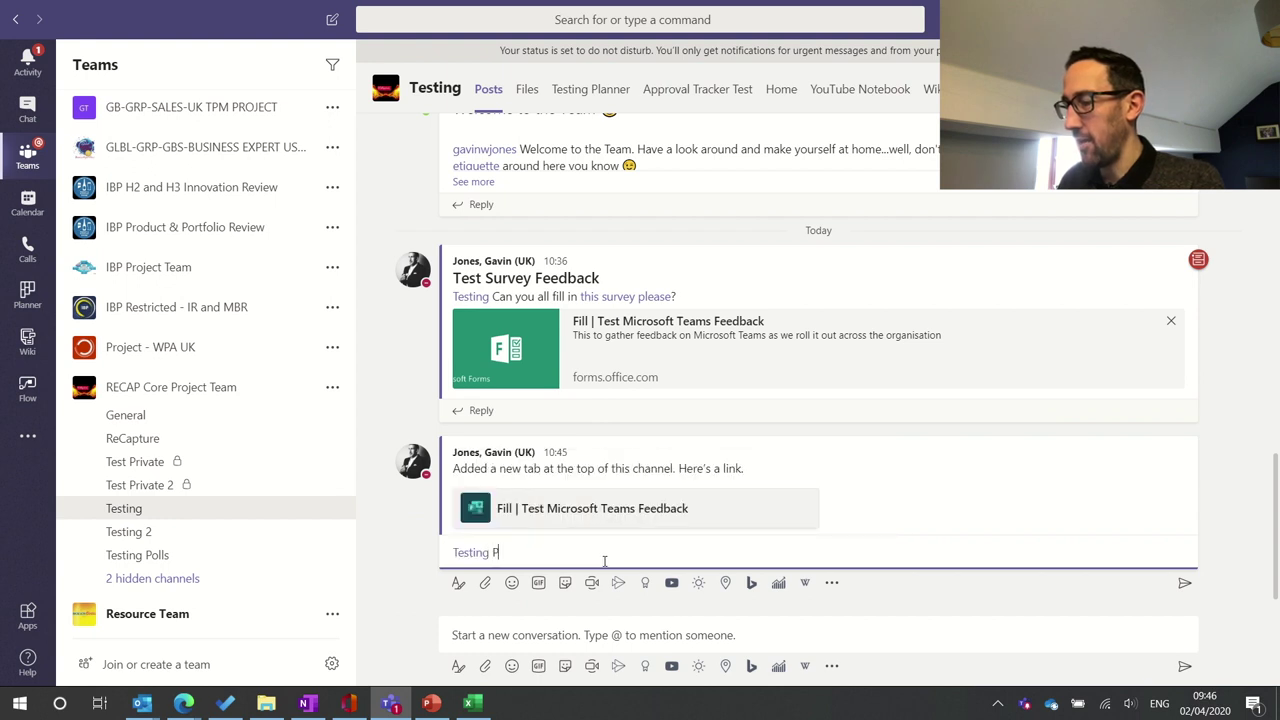
type("lease")
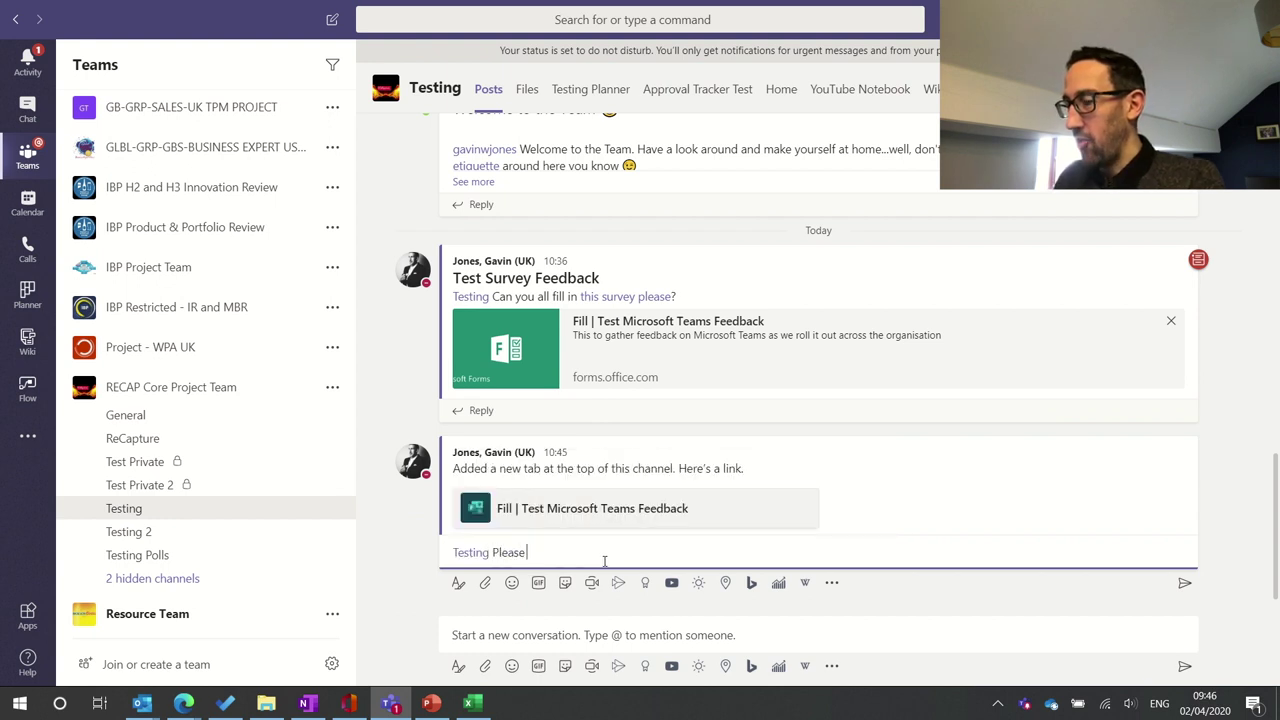
type(" fill this in")
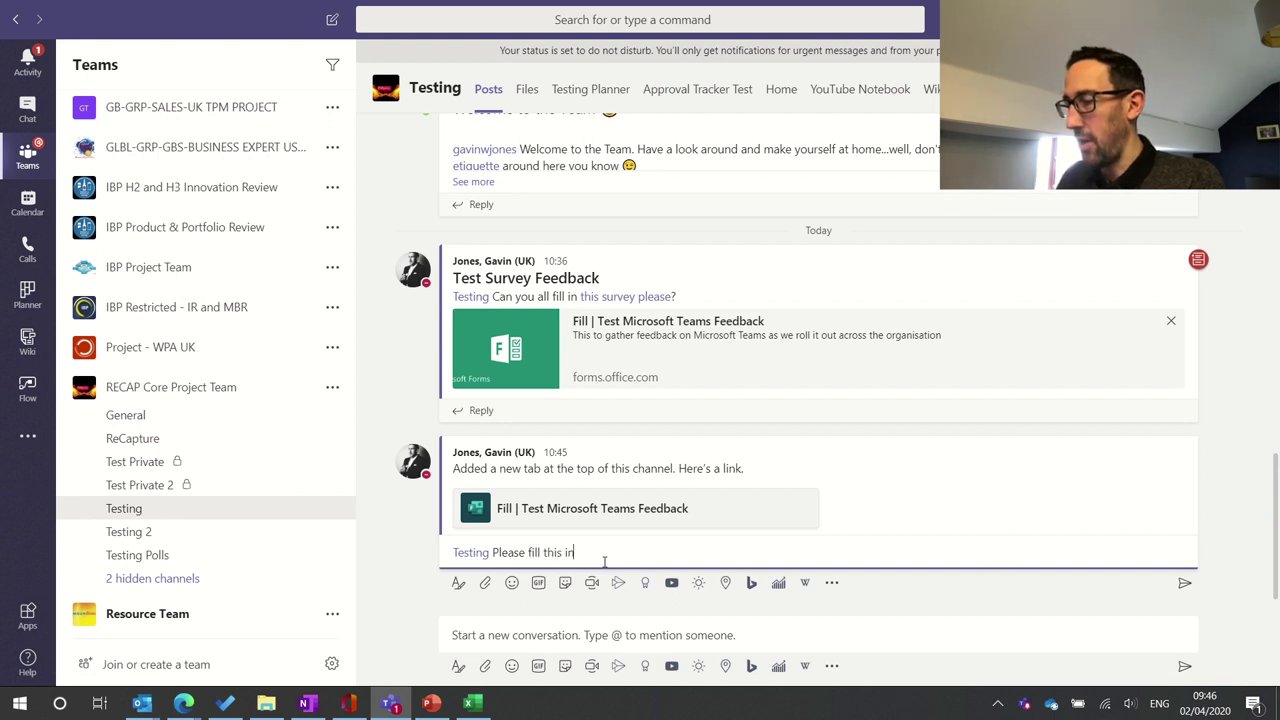
type(".")
key("Return")
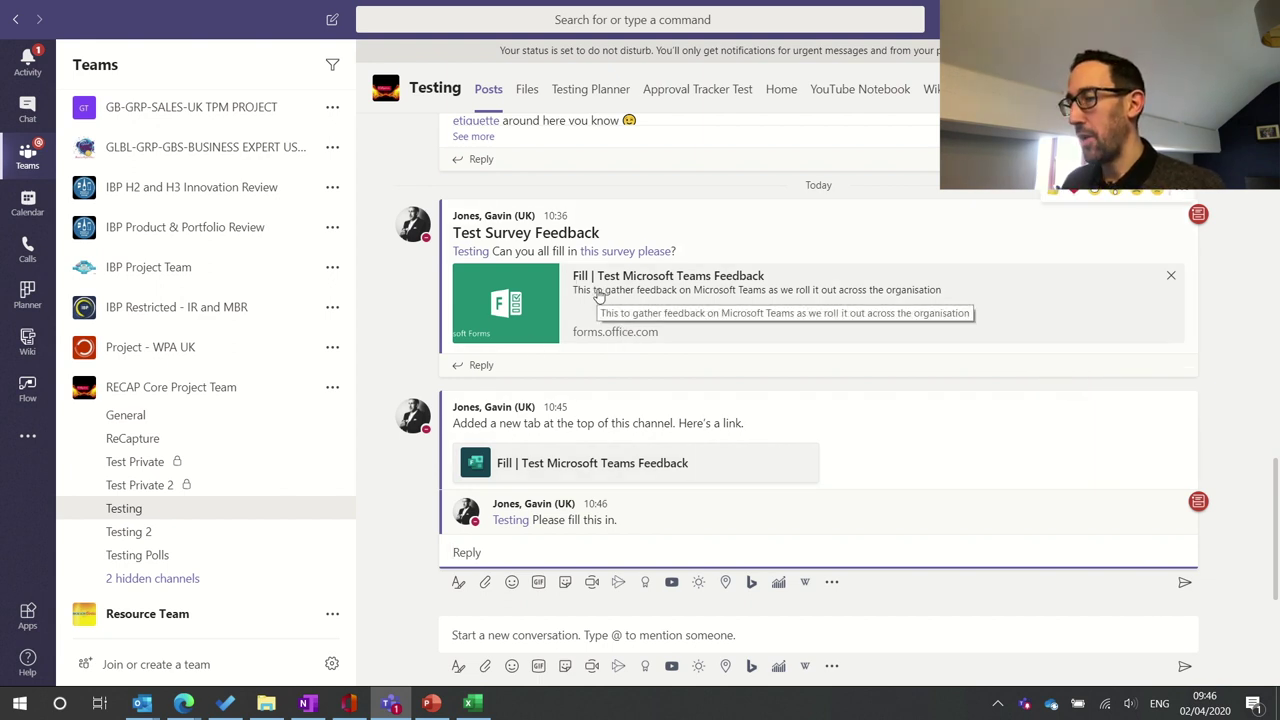
Open the form tab from its announcement link, and go through the channel's files to the home page of the team's SharePoint site.
left_click(569, 470)
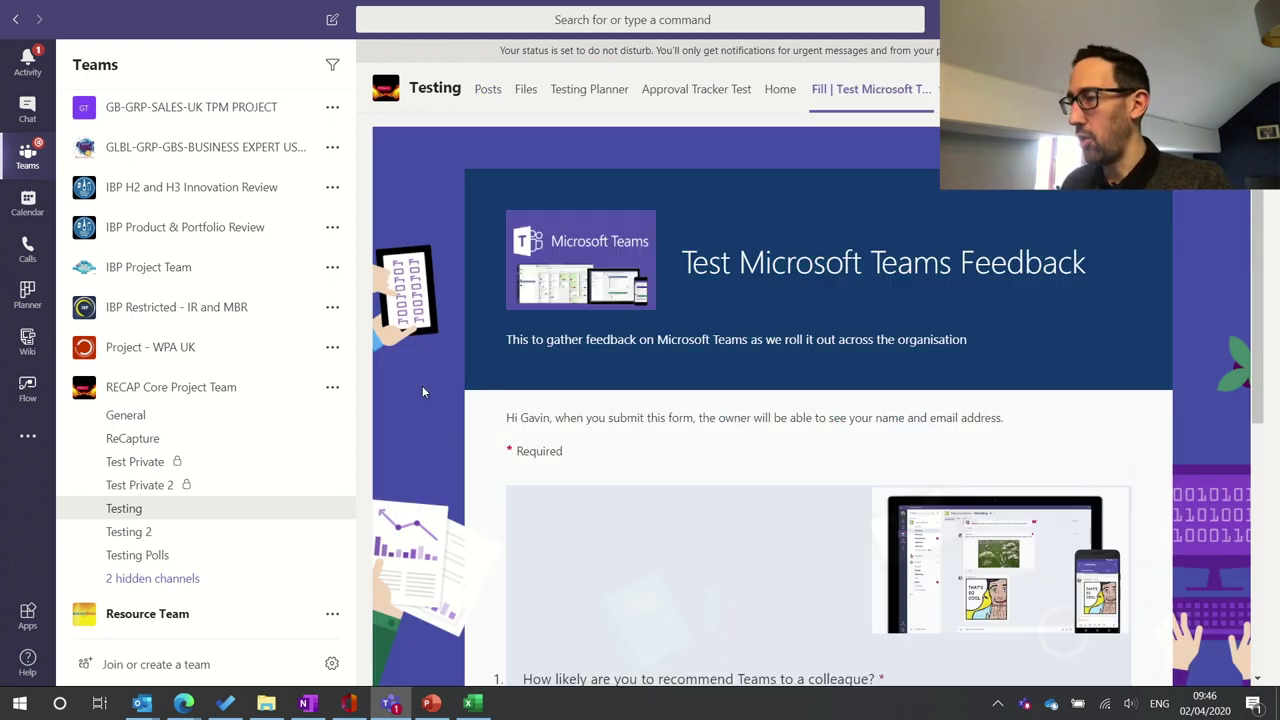
left_click(527, 104)
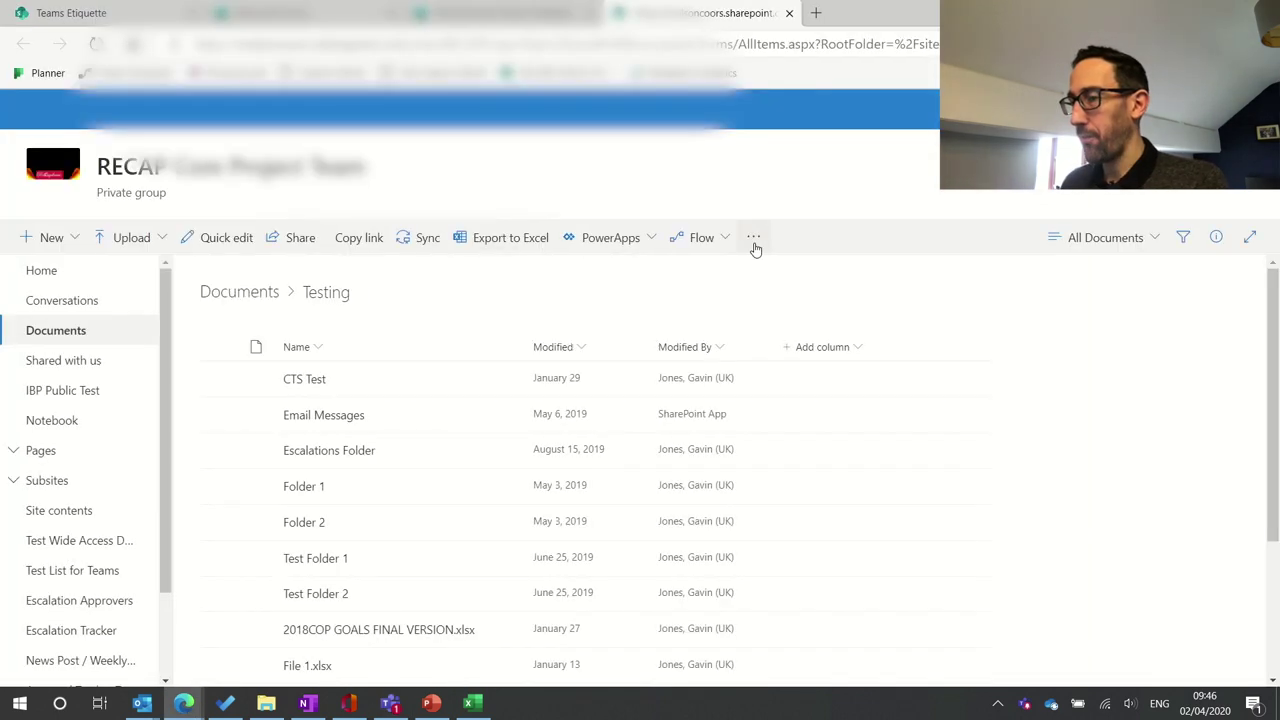
left_click(55, 273)
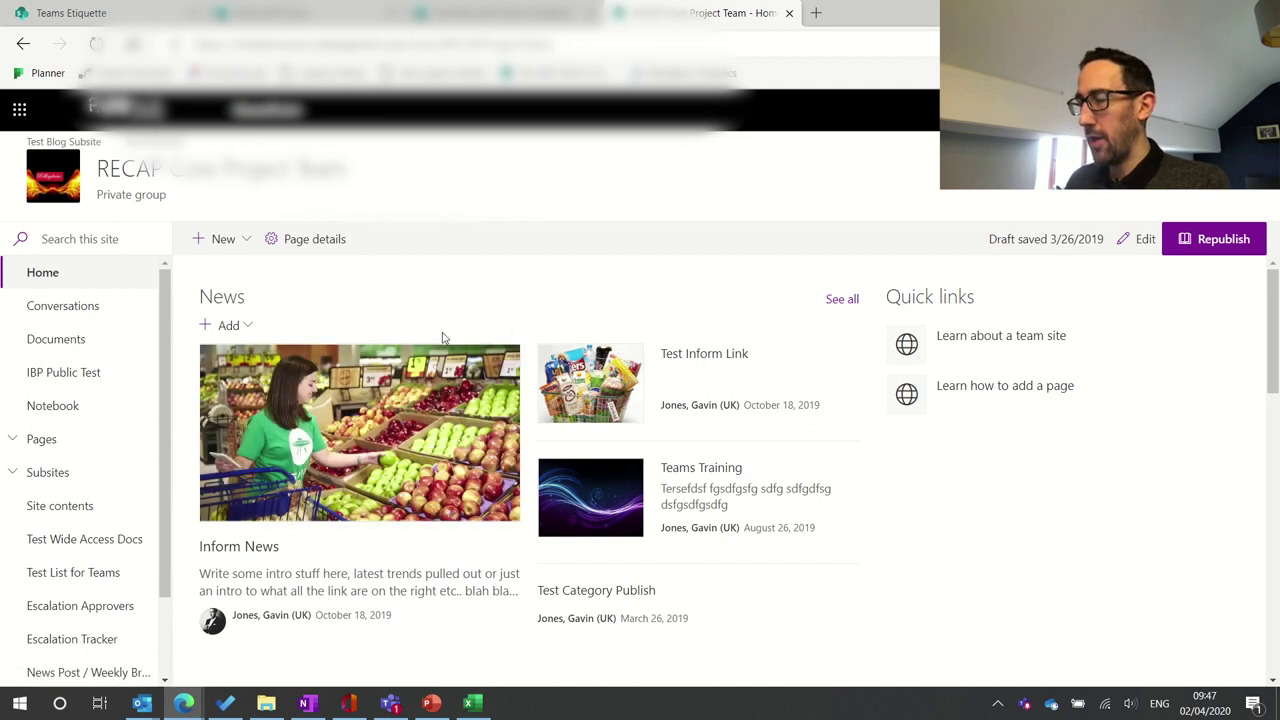
Create a news post from the Blank template, titled "Teams Feedback", with the body text "Please fill this in".
left_click(238, 330)
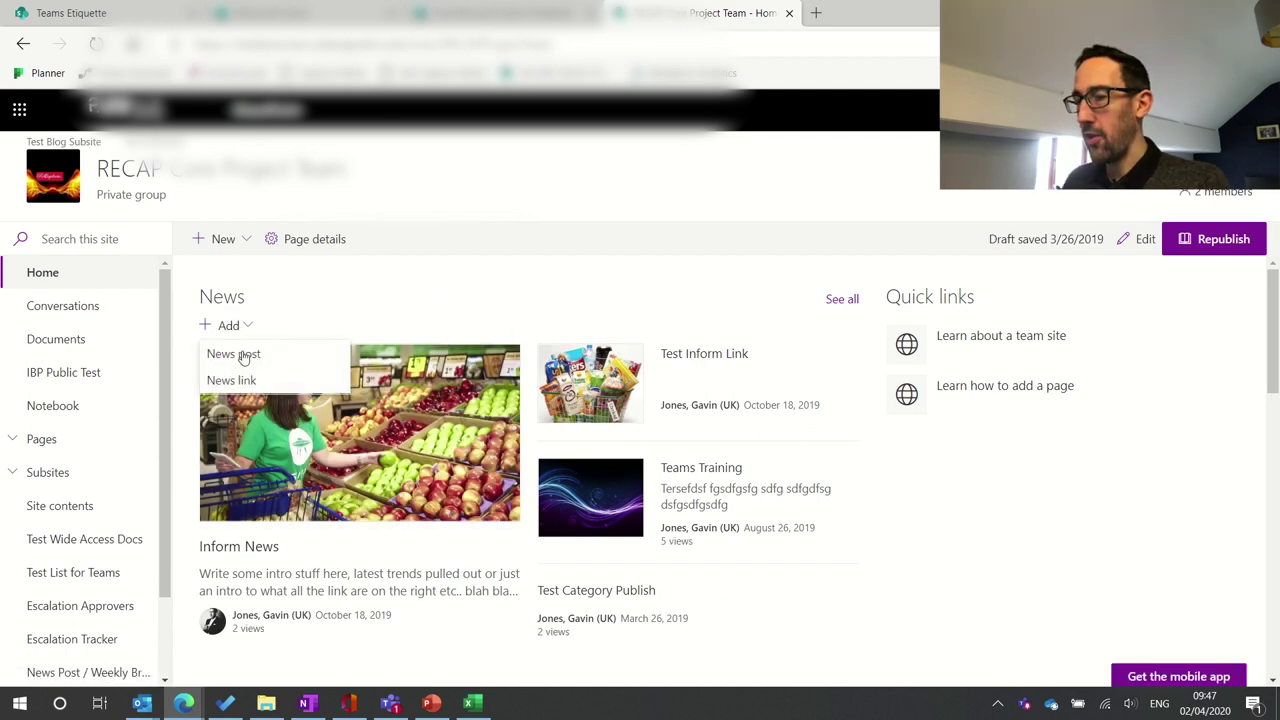
left_click(246, 353)
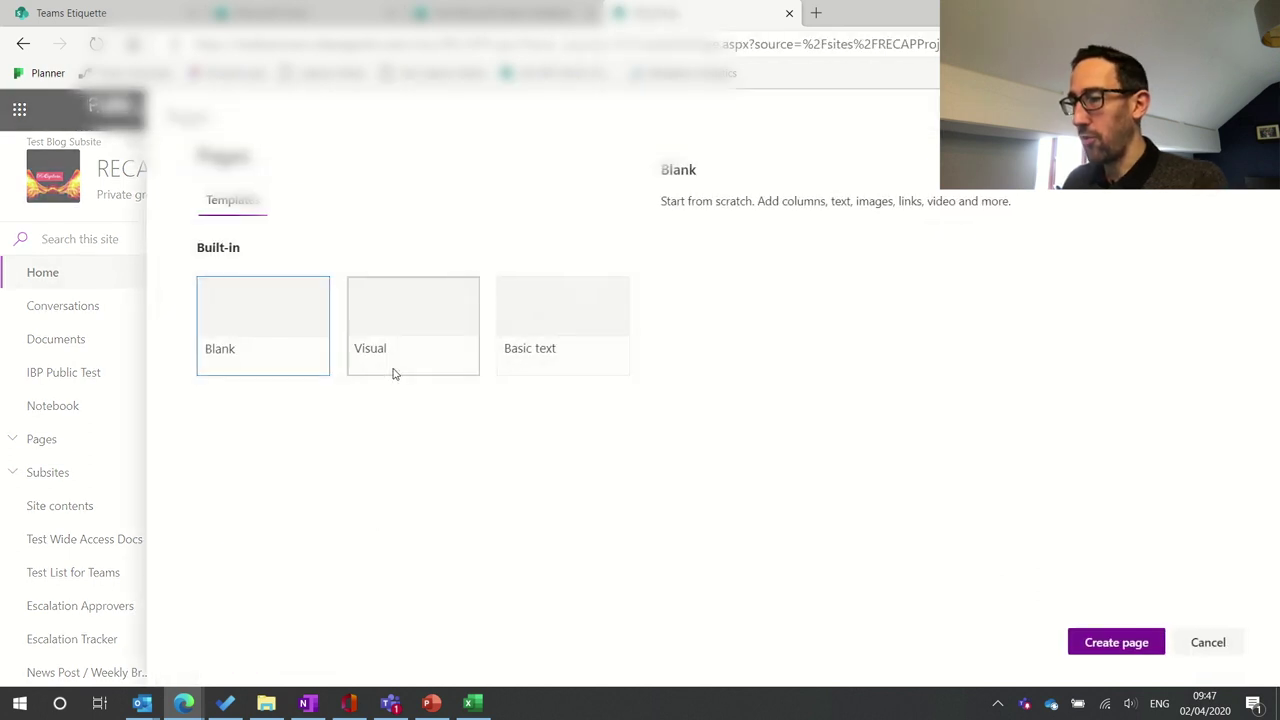
left_click(1134, 645)
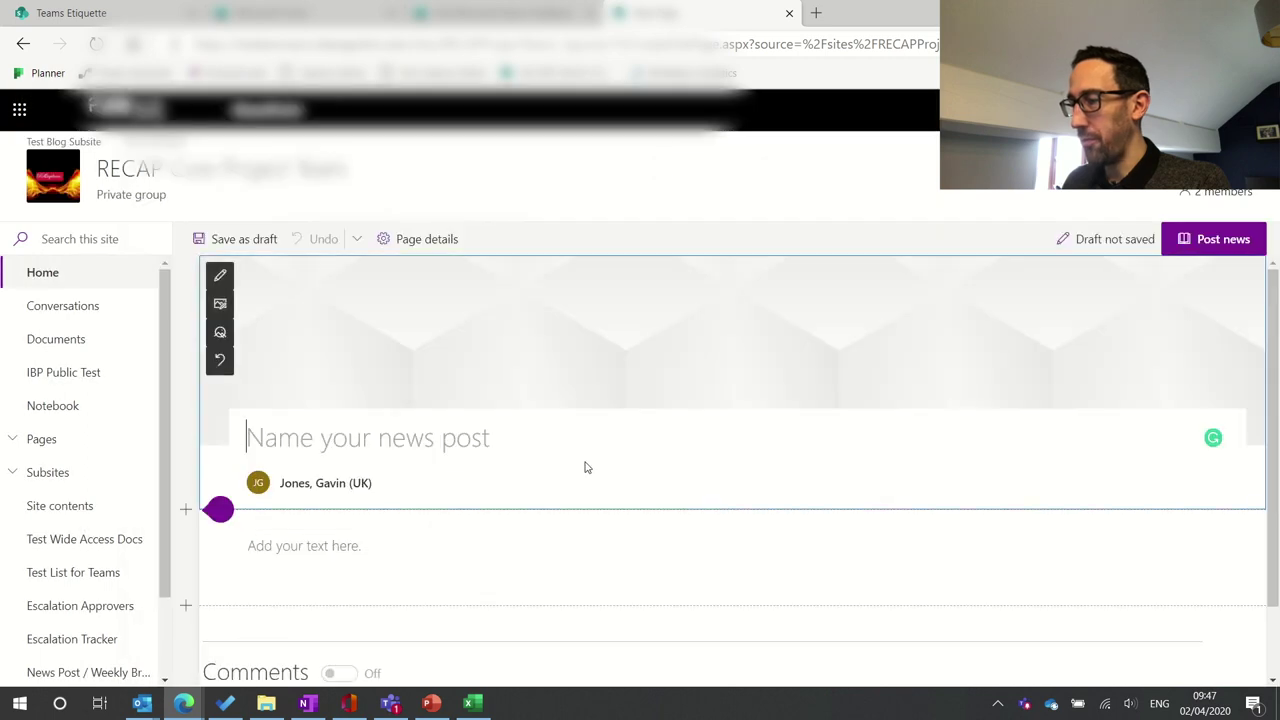
type("Teams Fee")
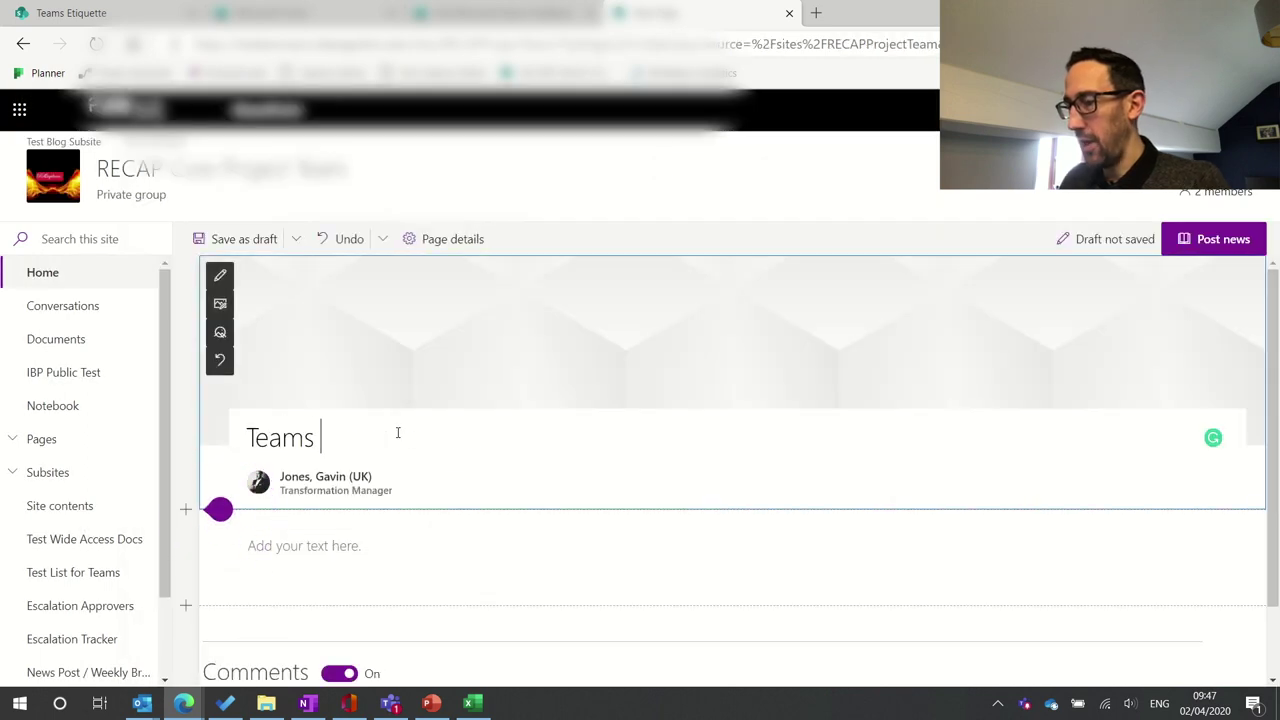
type("dback")
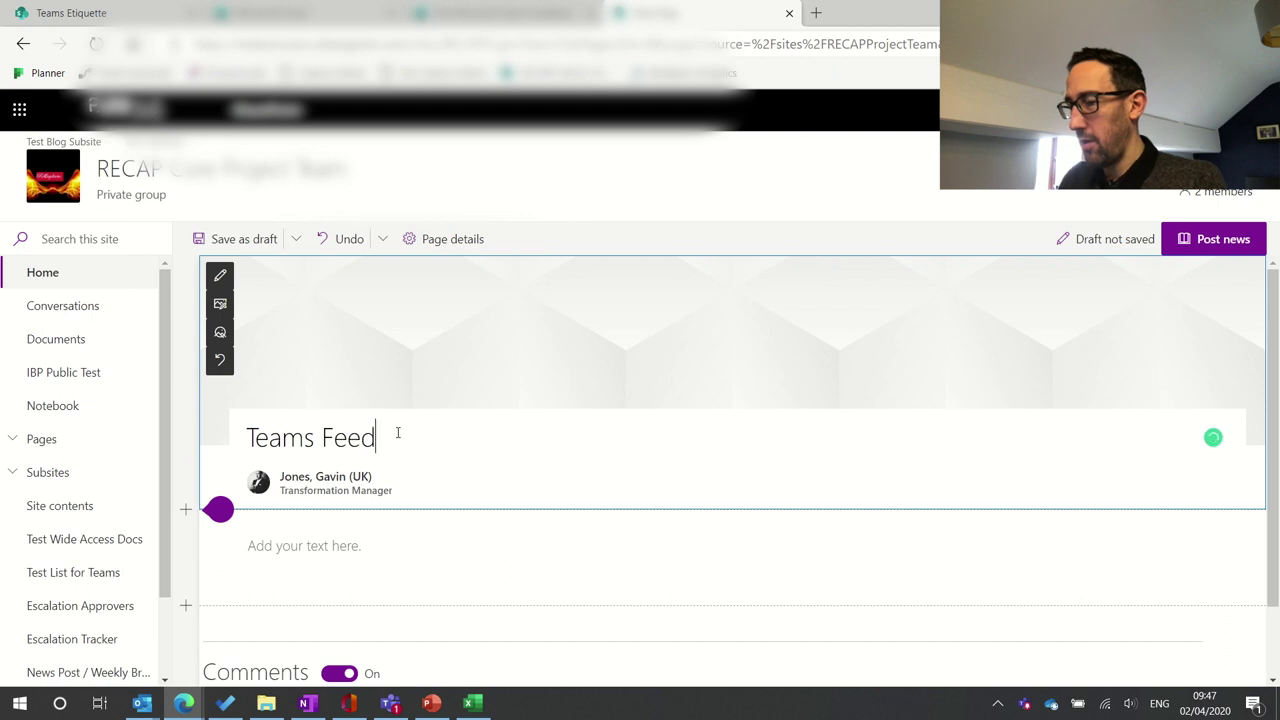
left_click(314, 541)
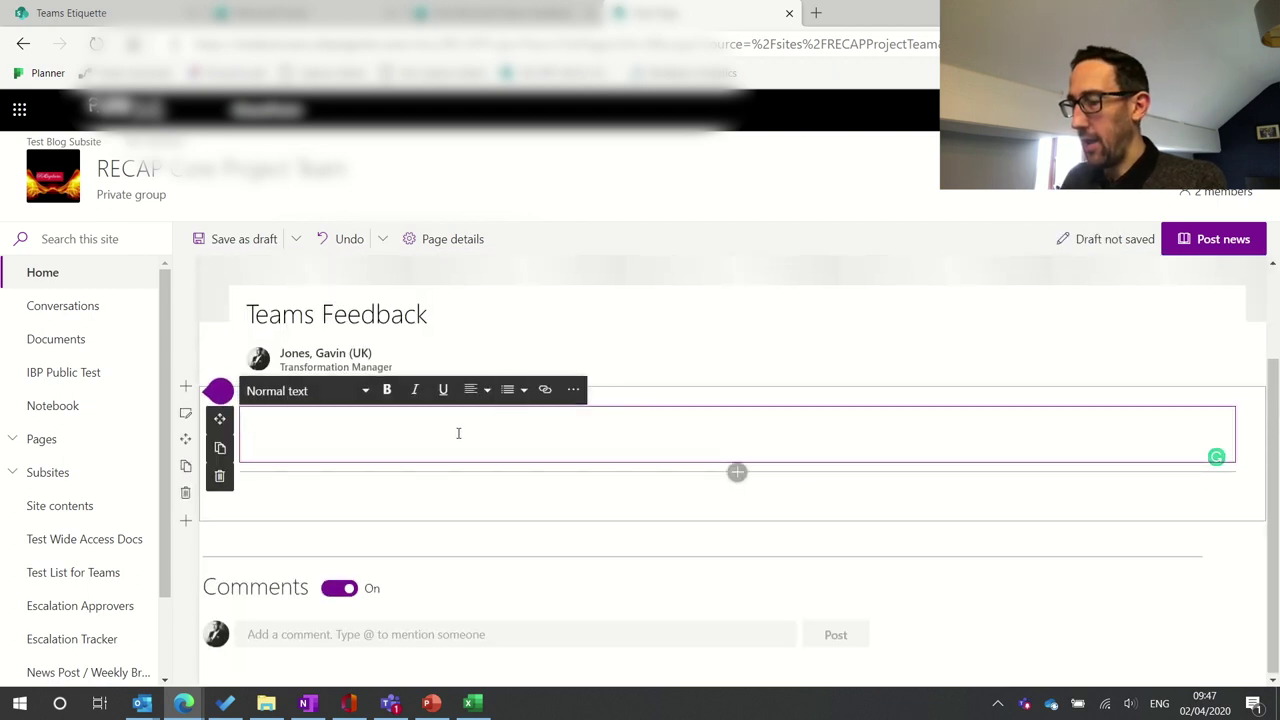
type("Please")
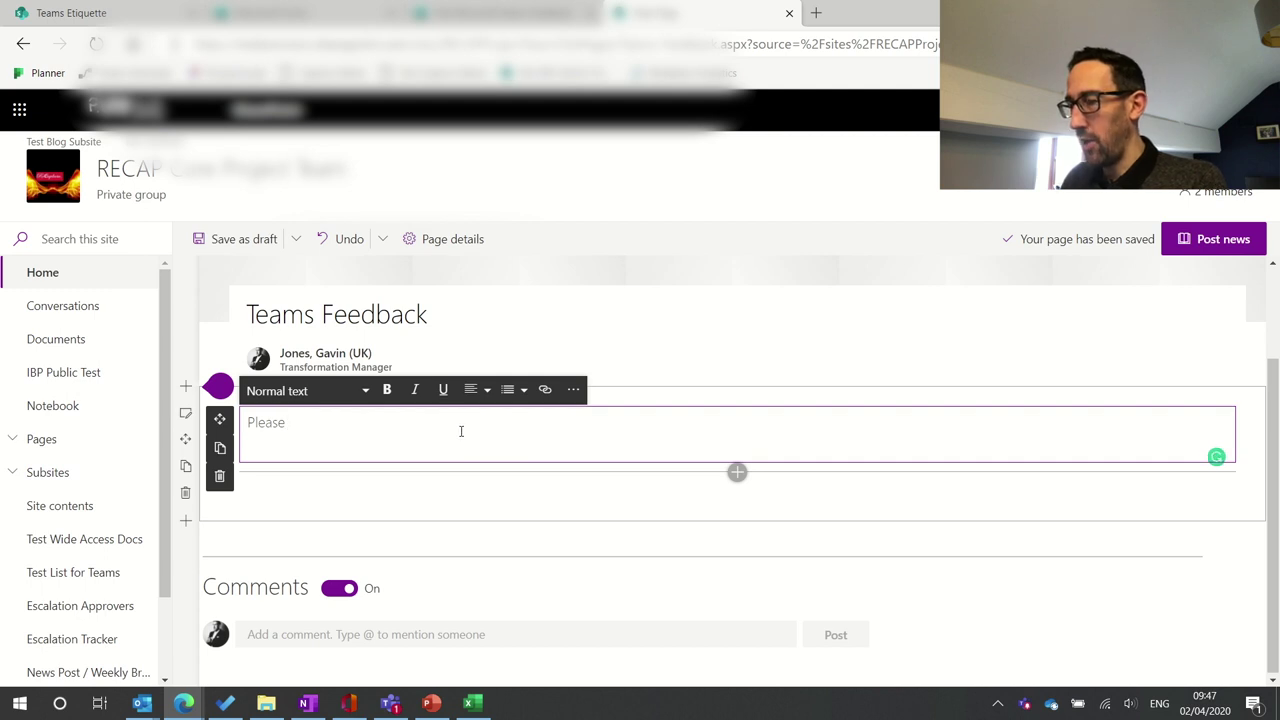
type("fill this in")
Add a Microsoft Forms web part below the text and link it to the existing Test Microsoft Teams Feedback form, collecting responses.
left_click(734, 472)
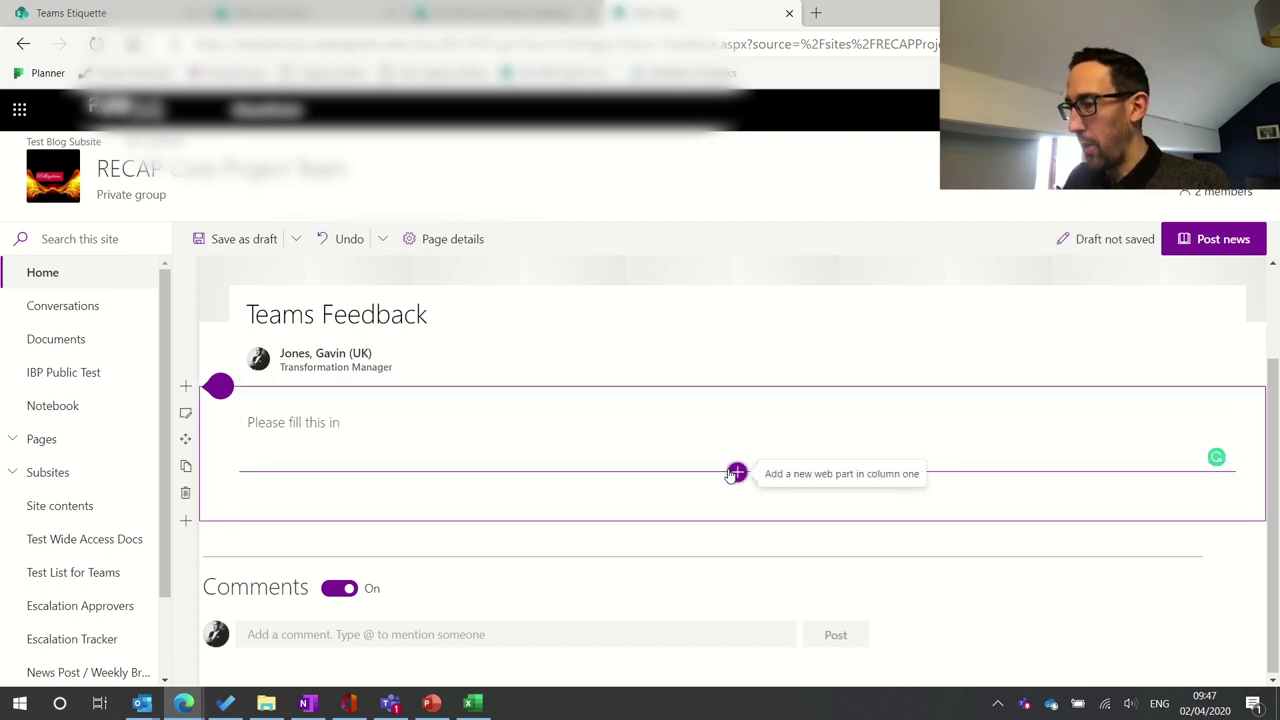
left_click(735, 472)
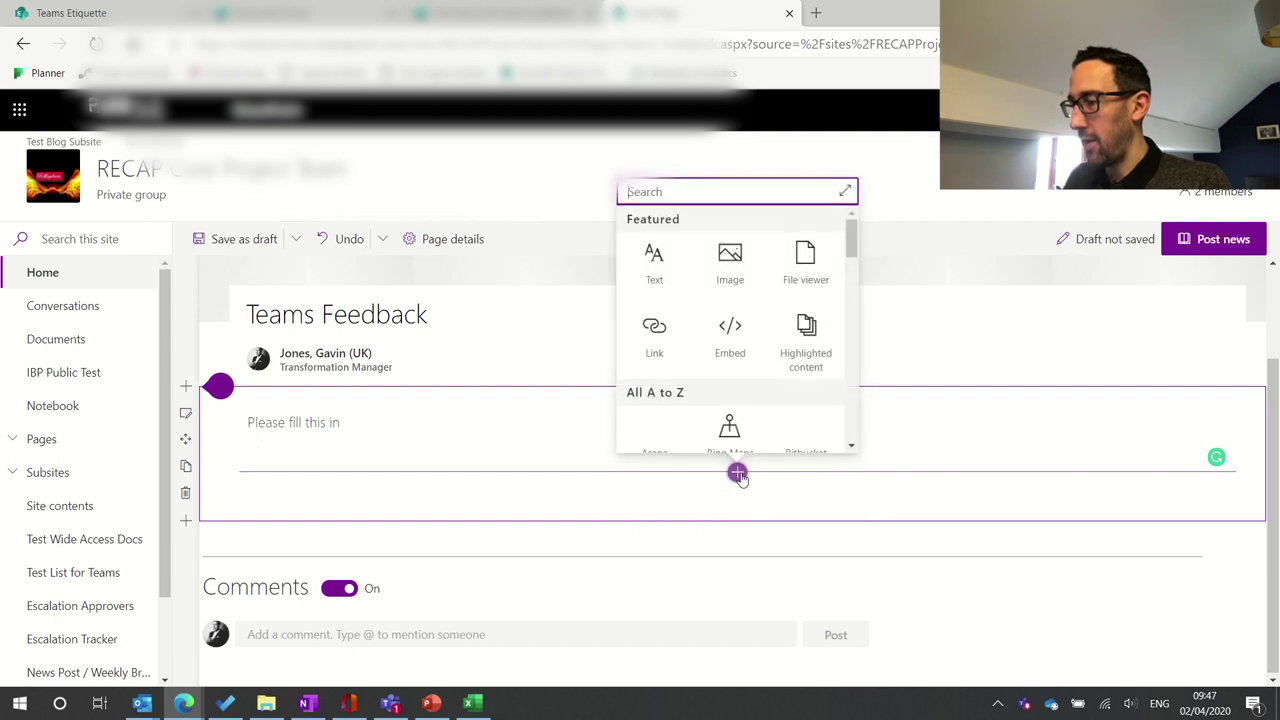
type("form")
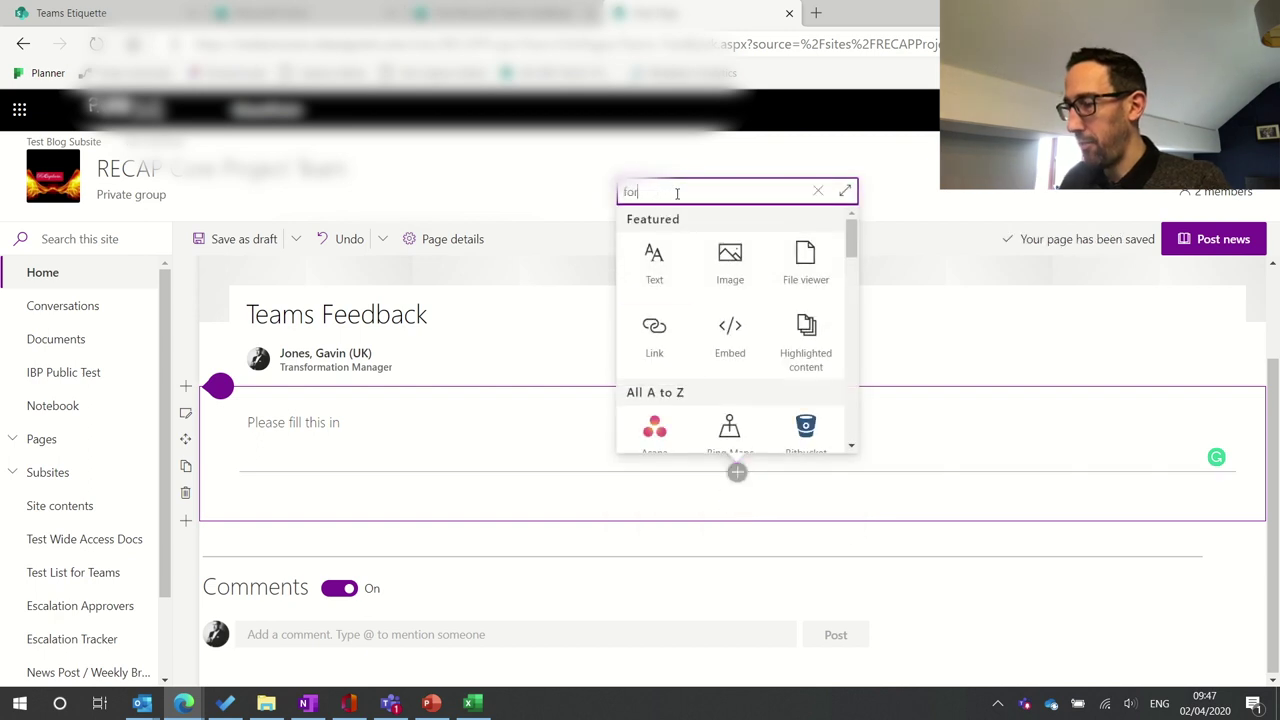
left_click(654, 368)
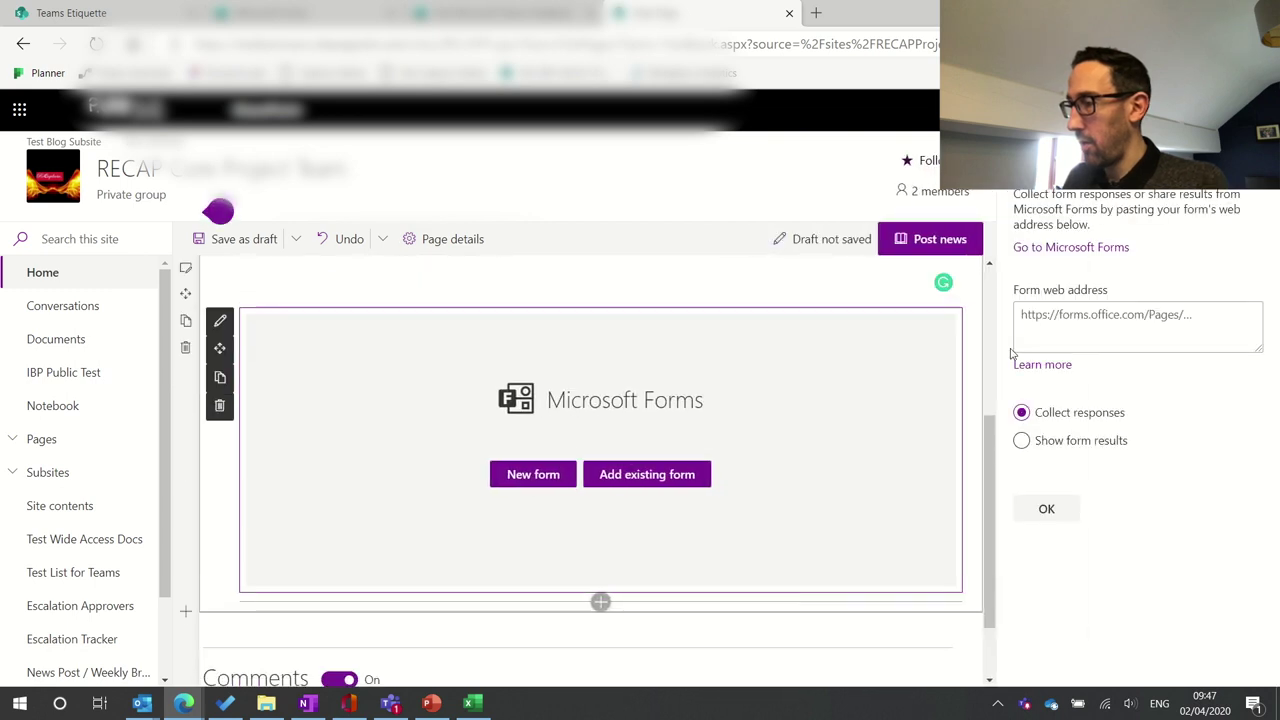
left_click(1062, 333)
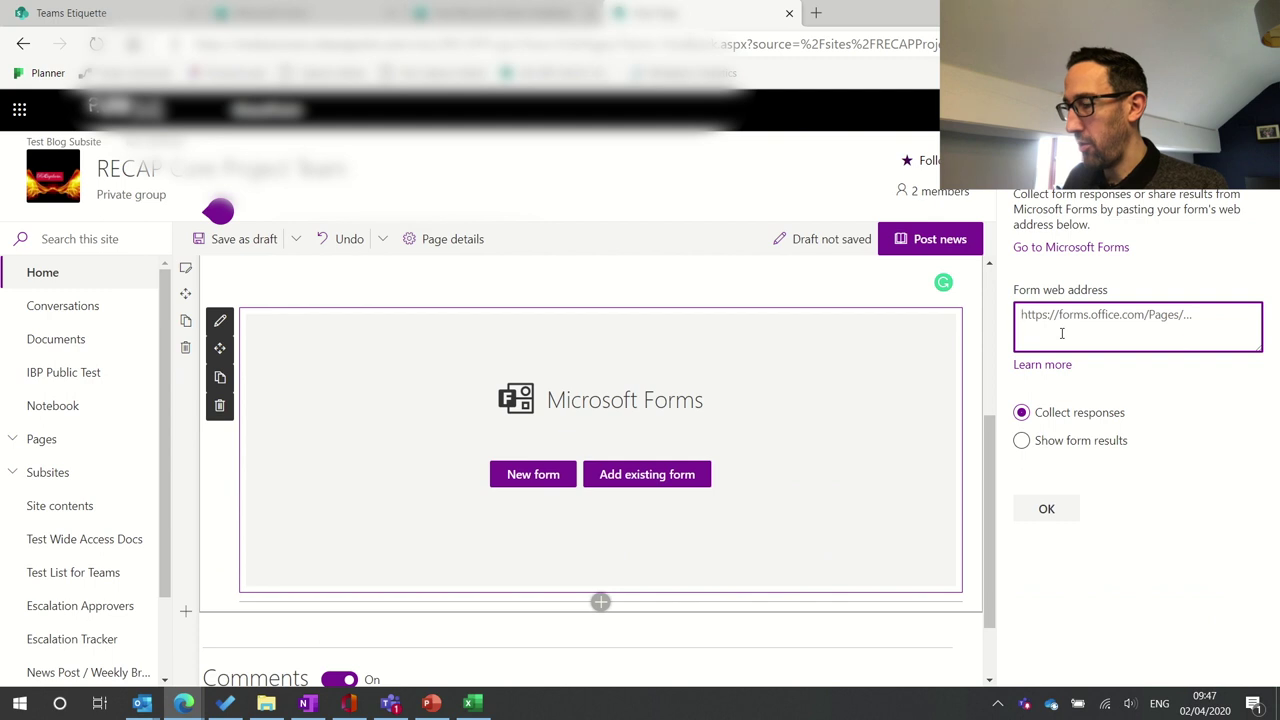
type("https://forms.office.com/Pages/ResponsePage.aspx?id=2v4inSyjV0egHbYqhCb9Dg-Gw4xmIT5Nrunwvq3XC1hUMkVOQ0lxWjdSMk5DMEFFVlhVWkpITjUzOS4u")
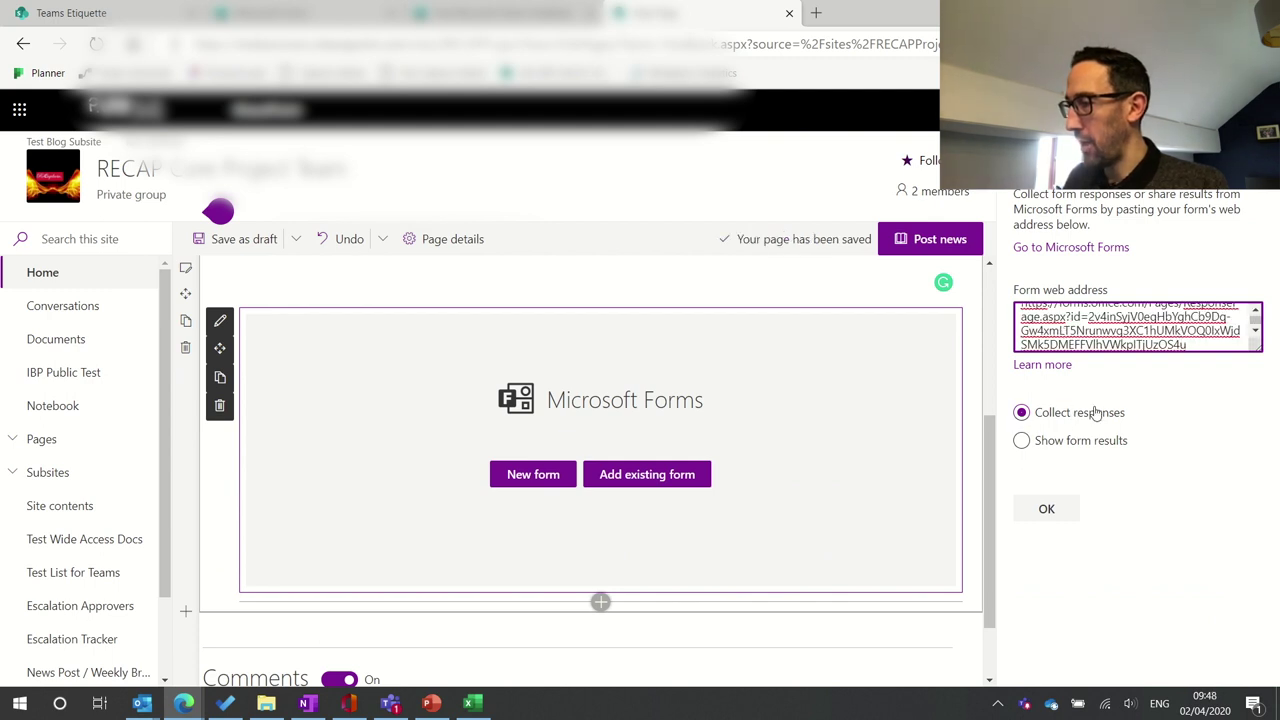
left_click(1047, 509)
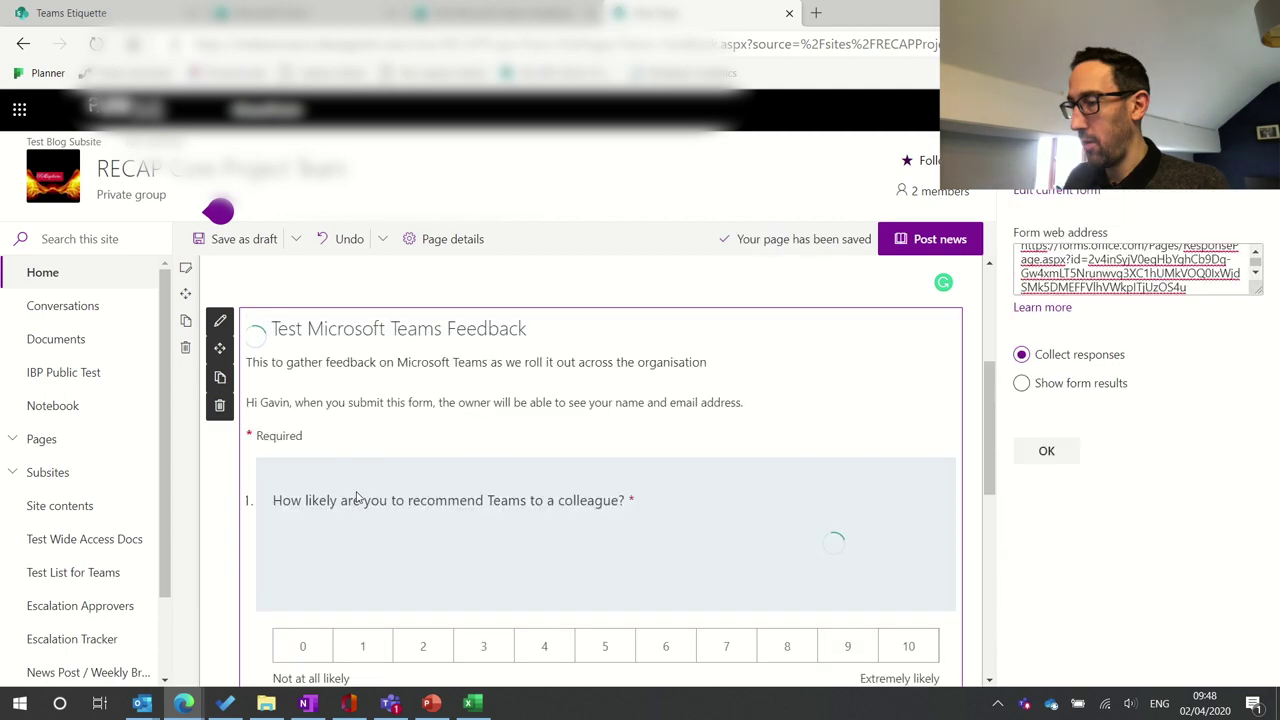
Check the embedded form in the Teams Feedback page and publish the page as news.
scroll(587, 477, "up", 3)
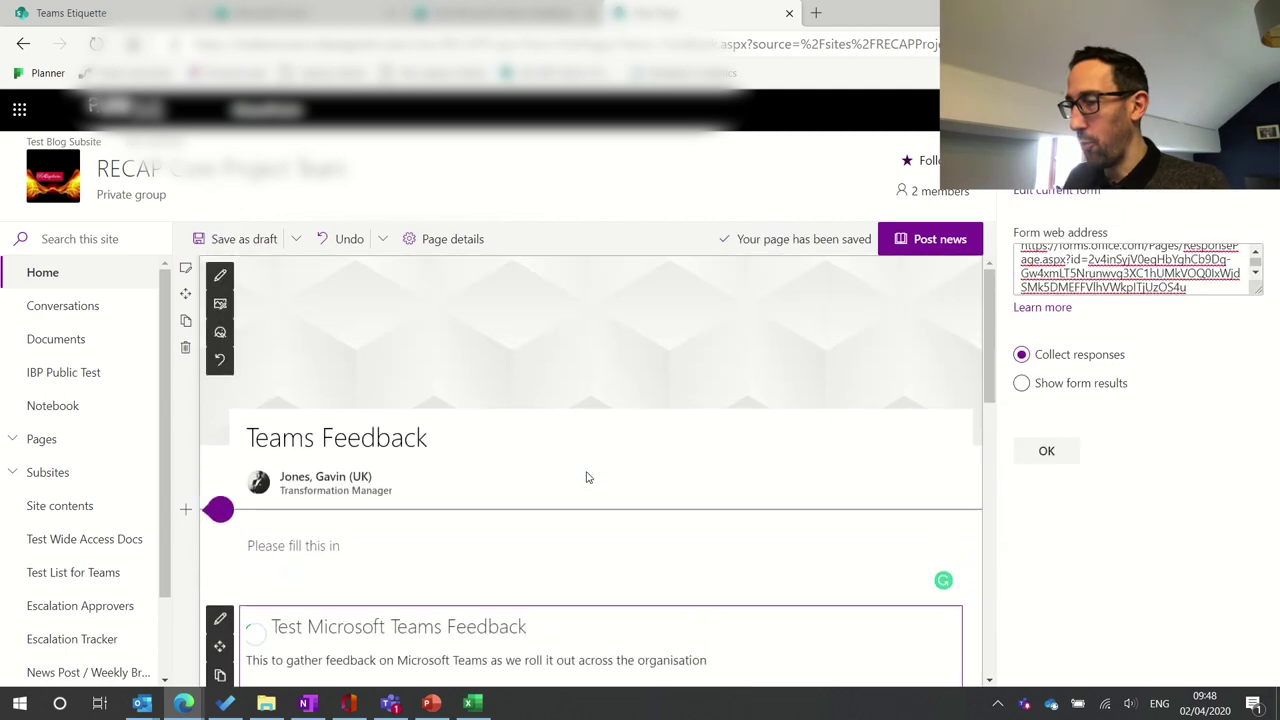
scroll(587, 477, "down", 6)
scroll(587, 477, "up", 2)
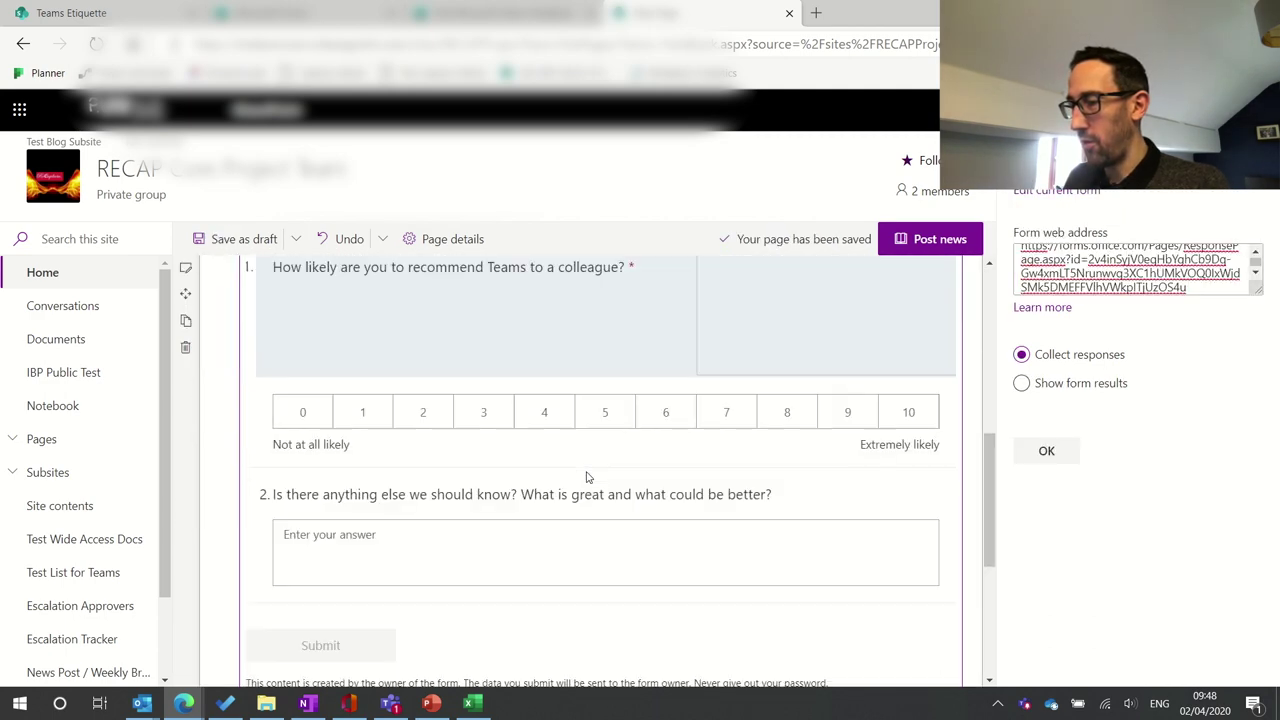
scroll(587, 477, "down", 3)
scroll(587, 477, "up", 5)
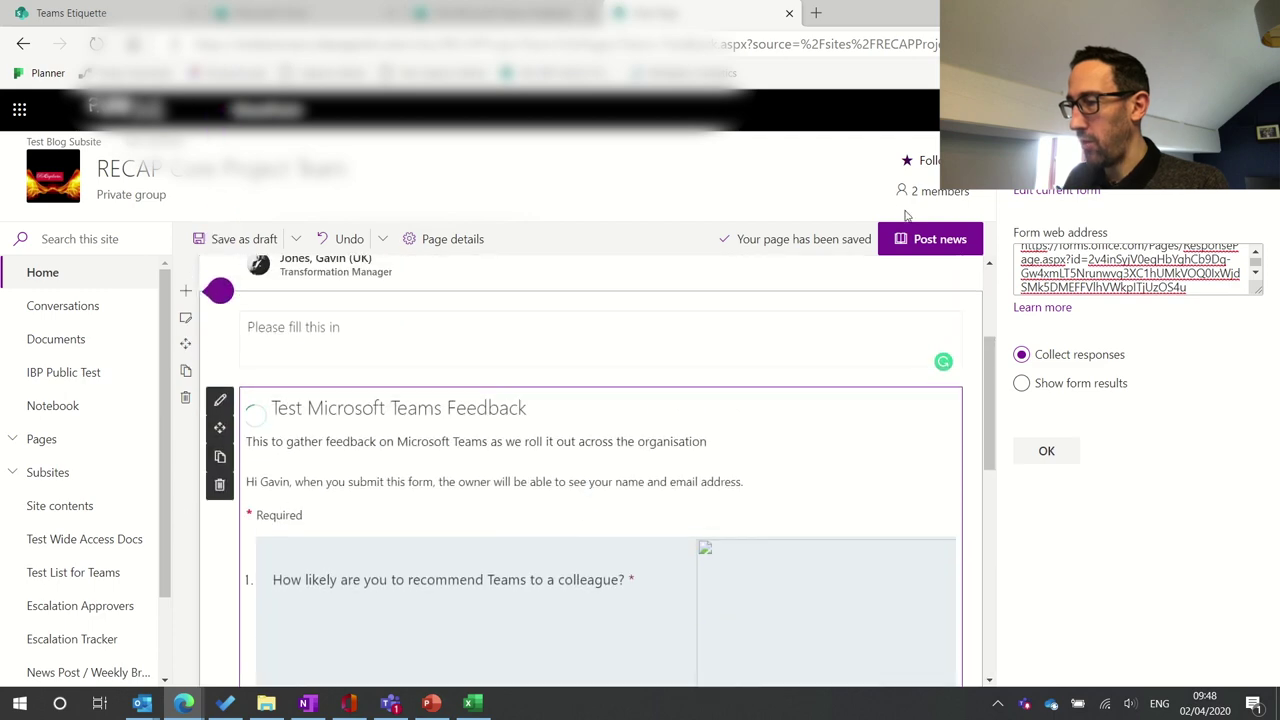
left_click(910, 241)
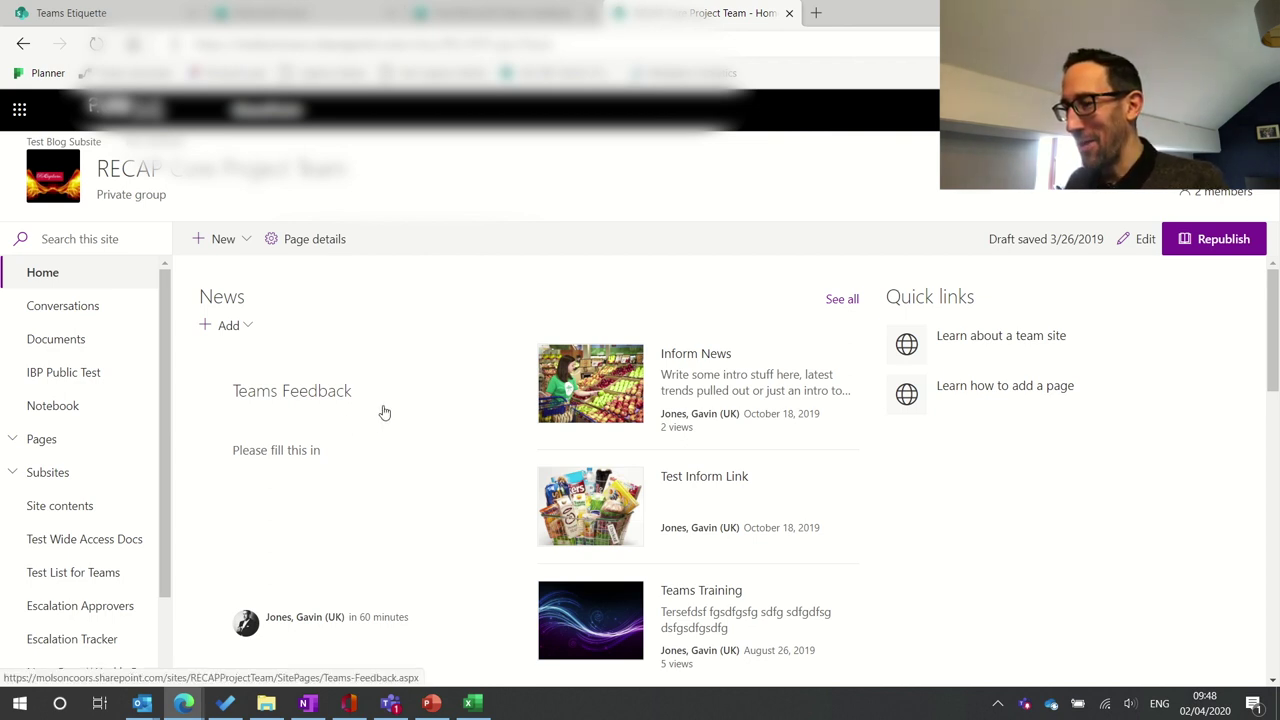
Switch to Teams and show the posts of the Testing channel.
key("alt+Tab")
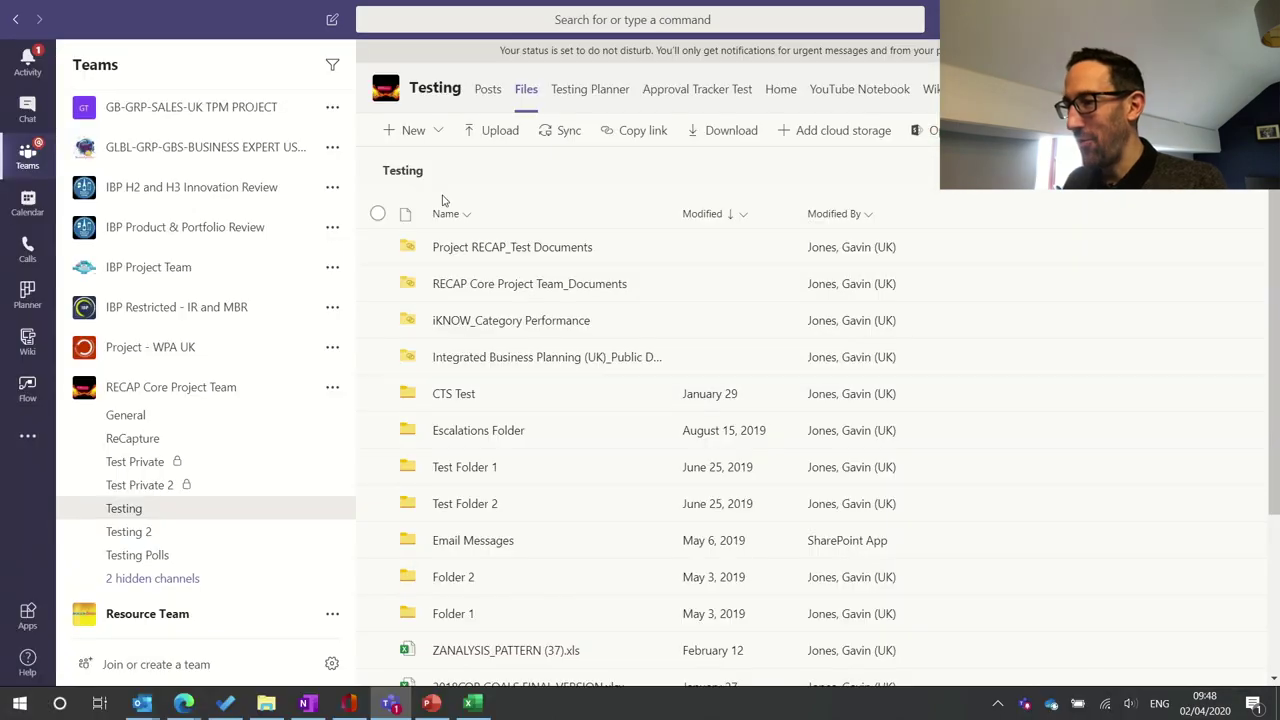
left_click(489, 90)
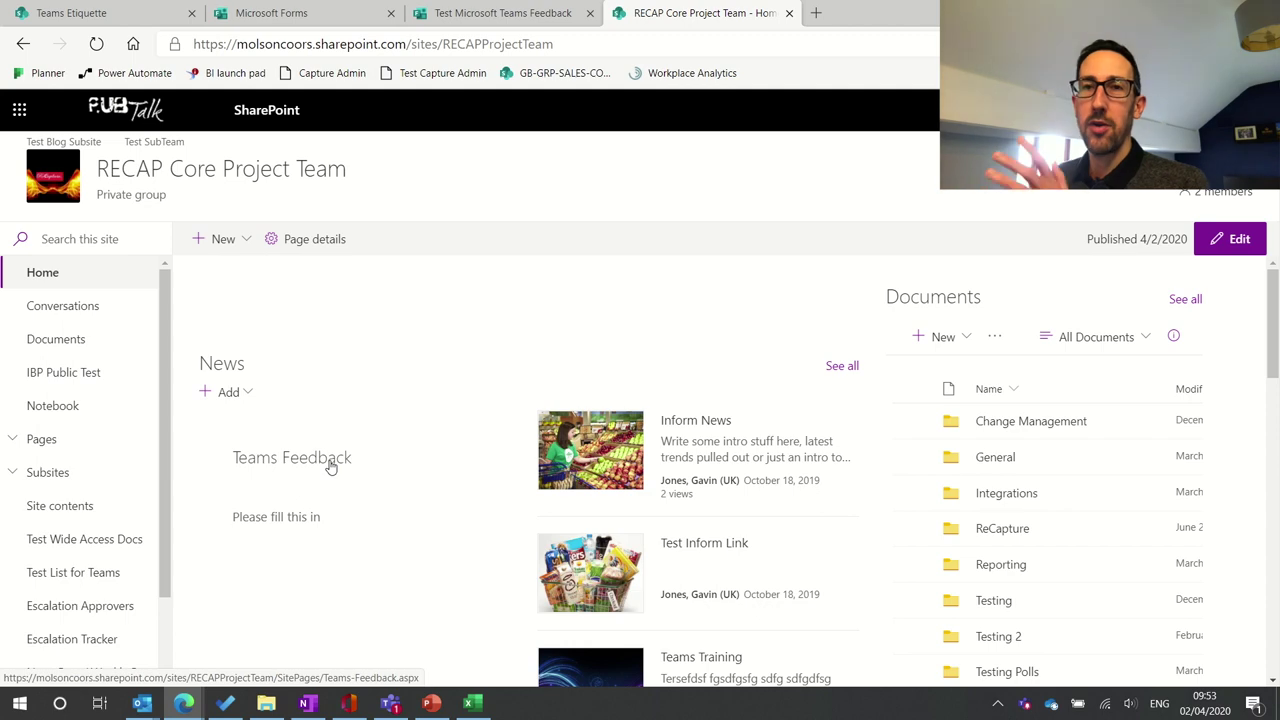
key("alt+Tab")
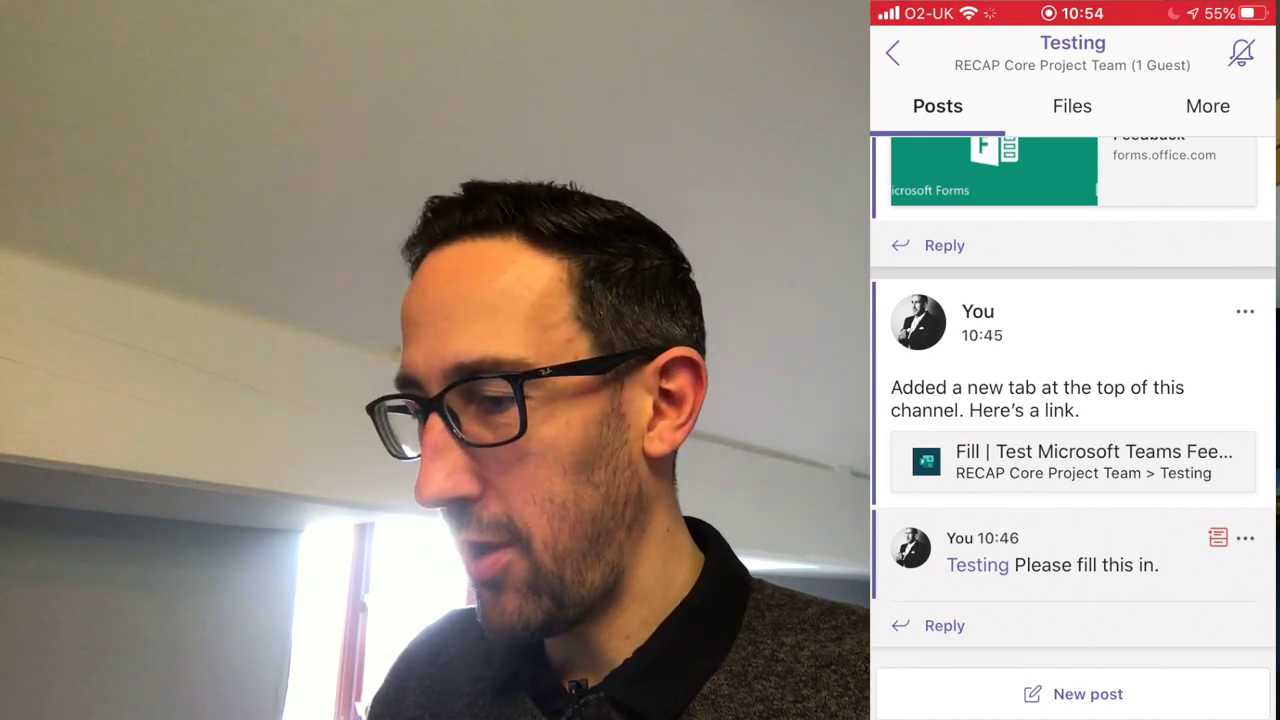
Open the survey from the form link preview in the Test Survey Feedback post in mobile Teams, and go to its questions.
scroll(1073, 400, "up", 4)
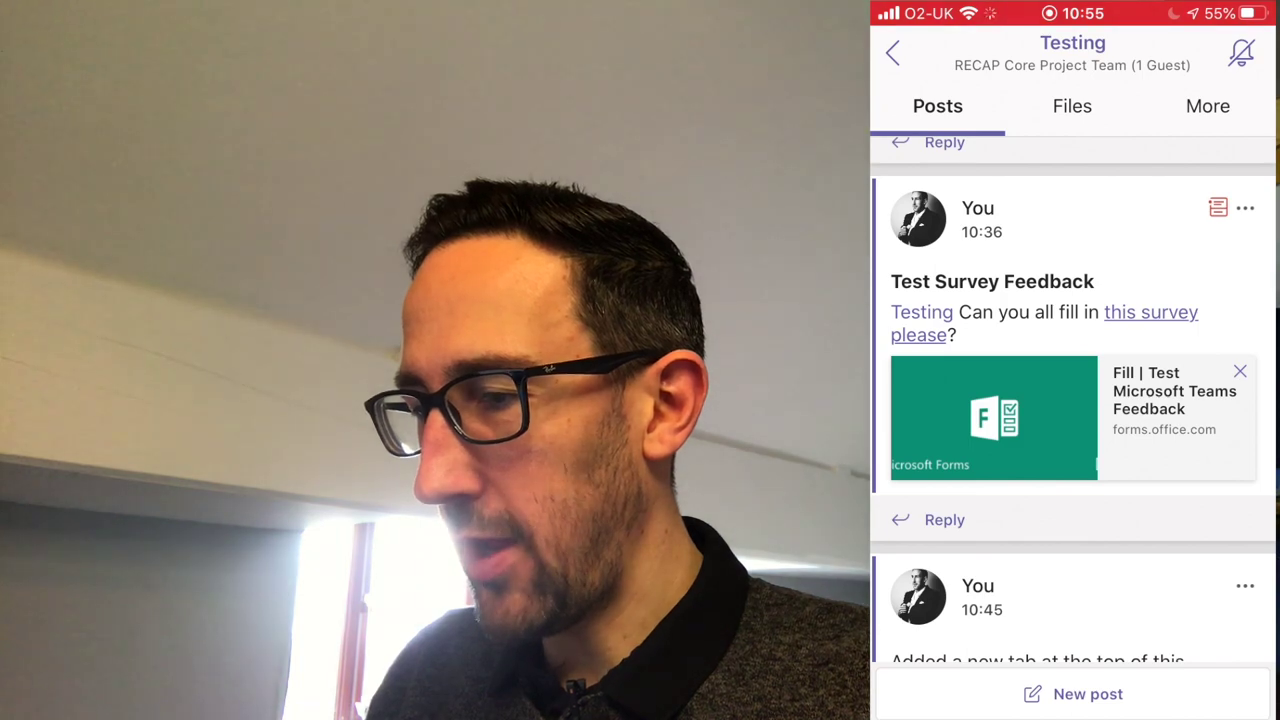
left_click(1050, 418)
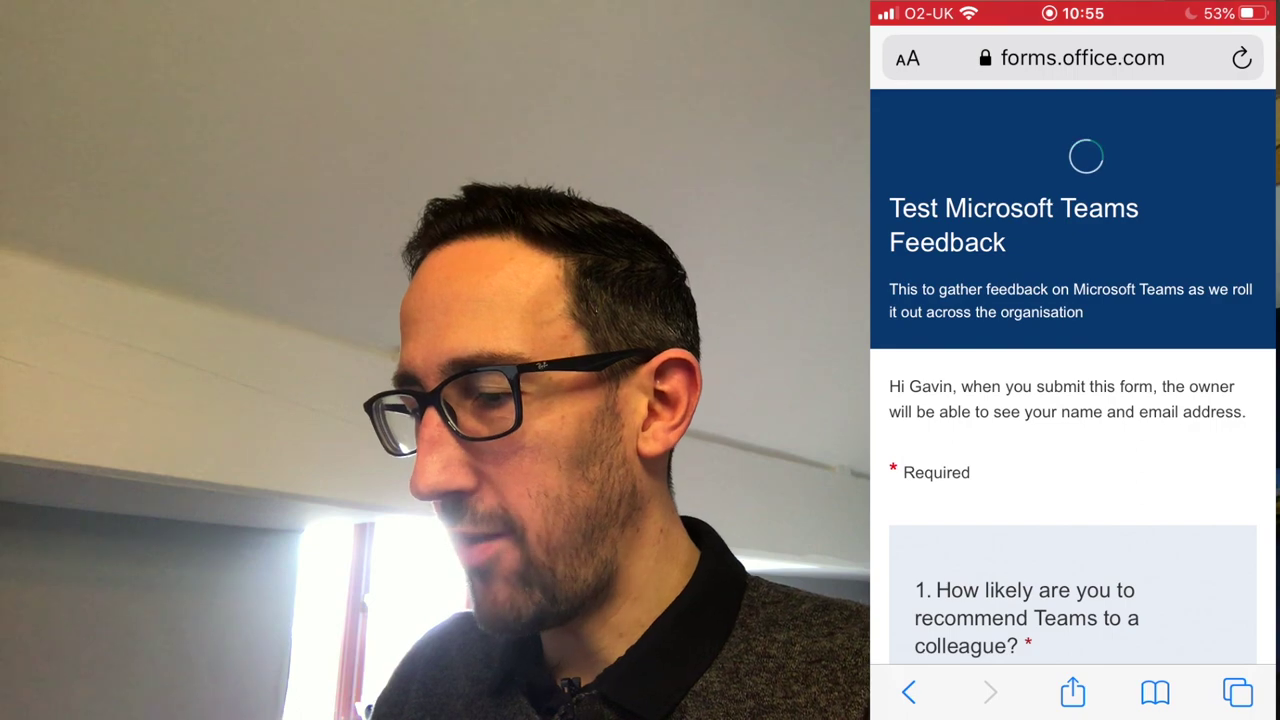
scroll(1073, 377, "down", 10)
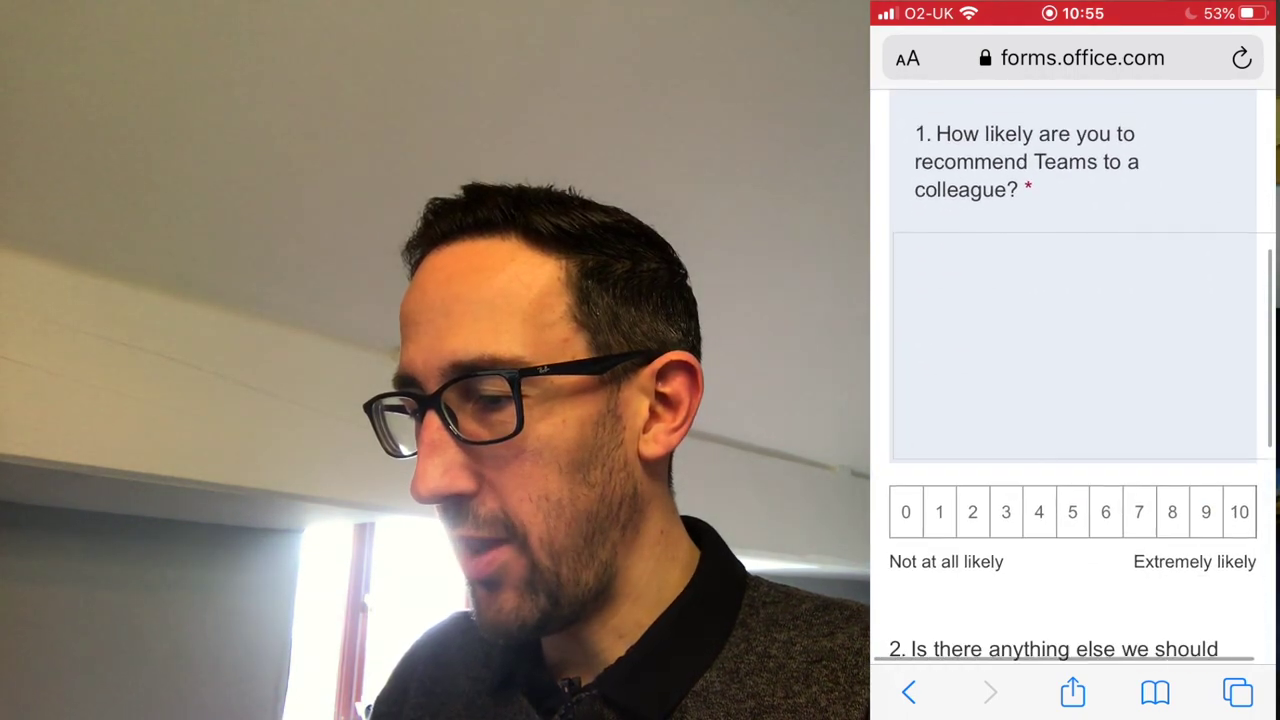
scroll(1073, 400, "down", 3)
scroll(1073, 400, "up", 2)
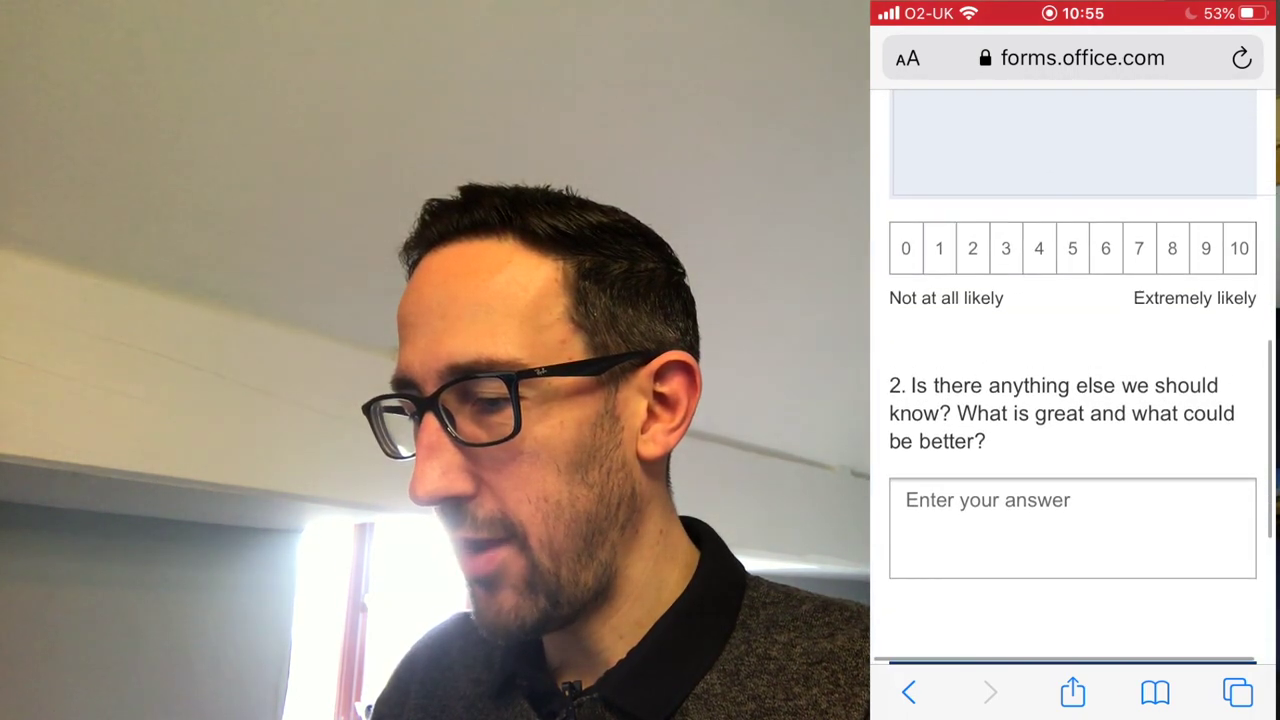
Rate the likelihood of recommending Teams as 8, answer the second question with "Great", and submit the response.
left_click(1172, 248)
left_click(1073, 528)
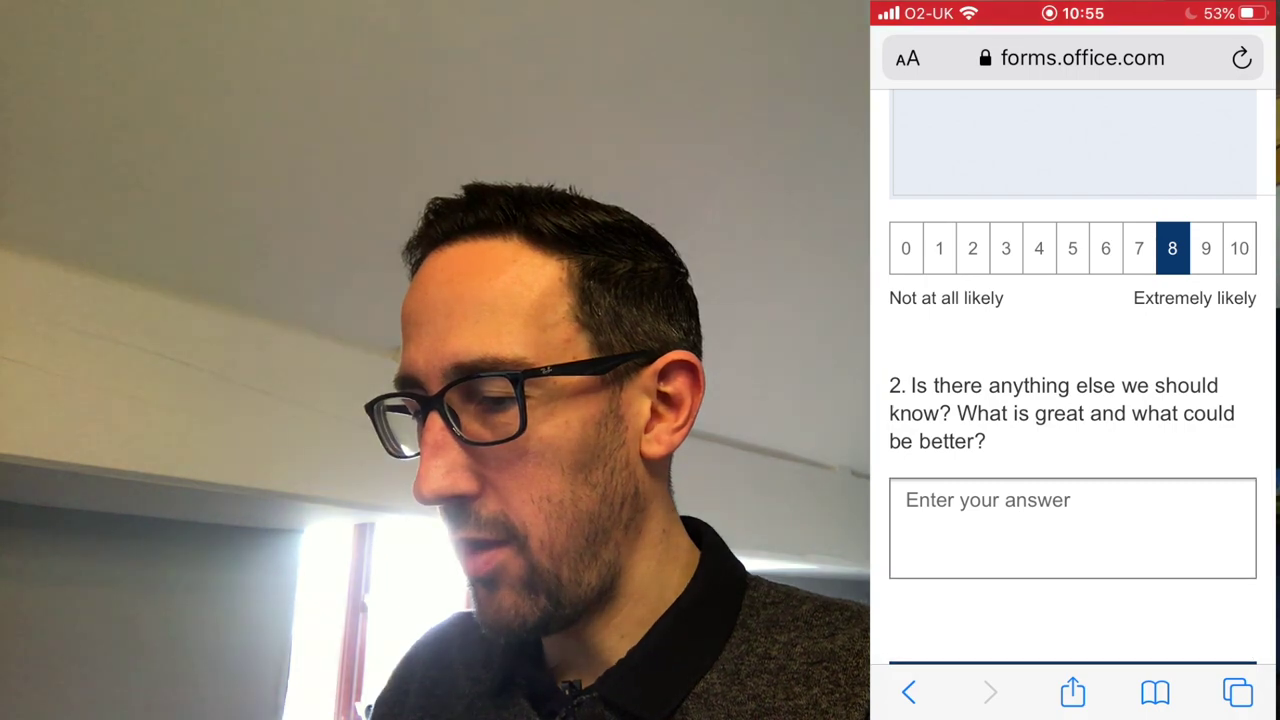
type("I")
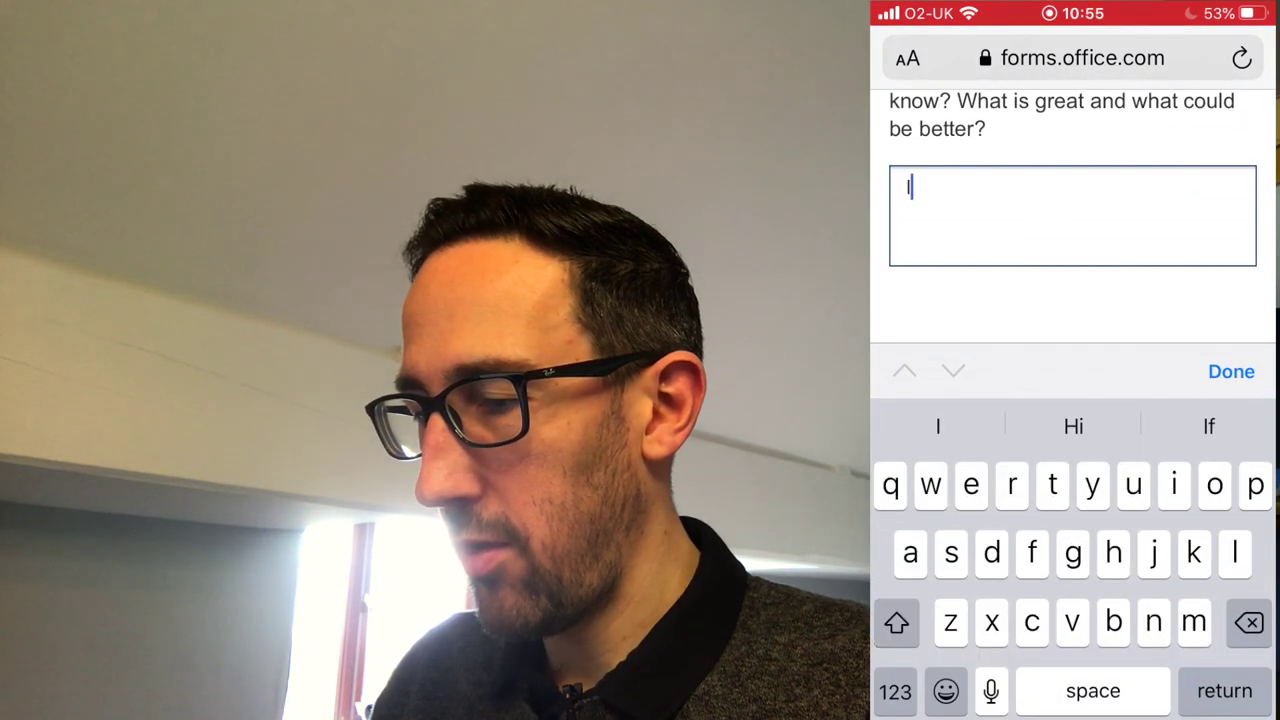
key("BackSpace")
type("Great")
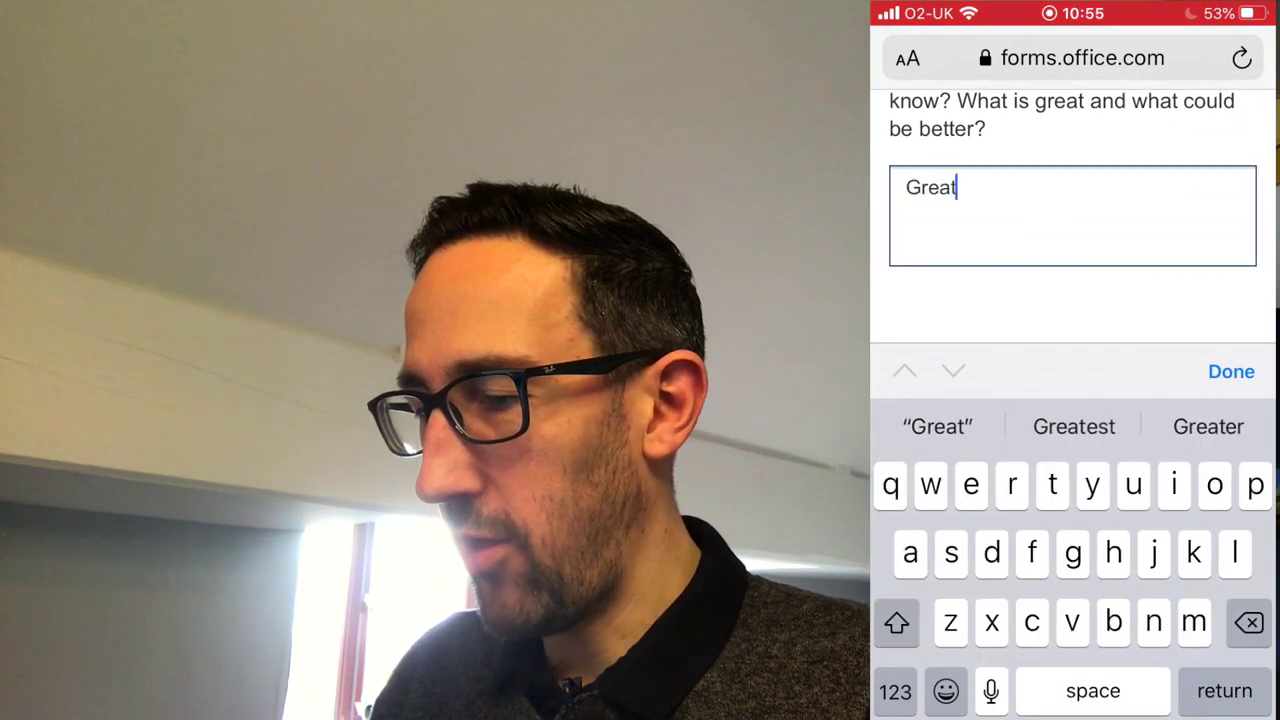
left_click(1231, 371)
scroll(1073, 400, "down", 3)
left_click(1073, 450)
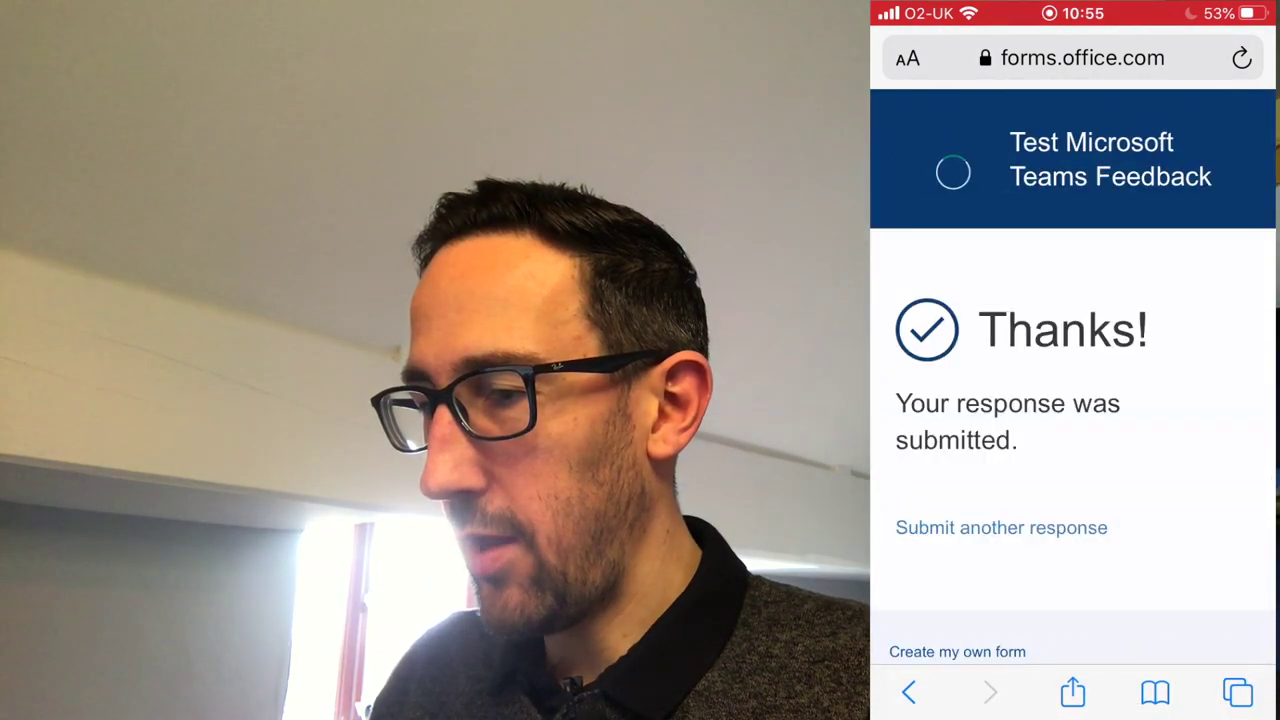
Switch back to Teams, look through the form via the new tab's announcement link, and return to the channel posts.
left_click_drag(1073, 715, 1073, 450)
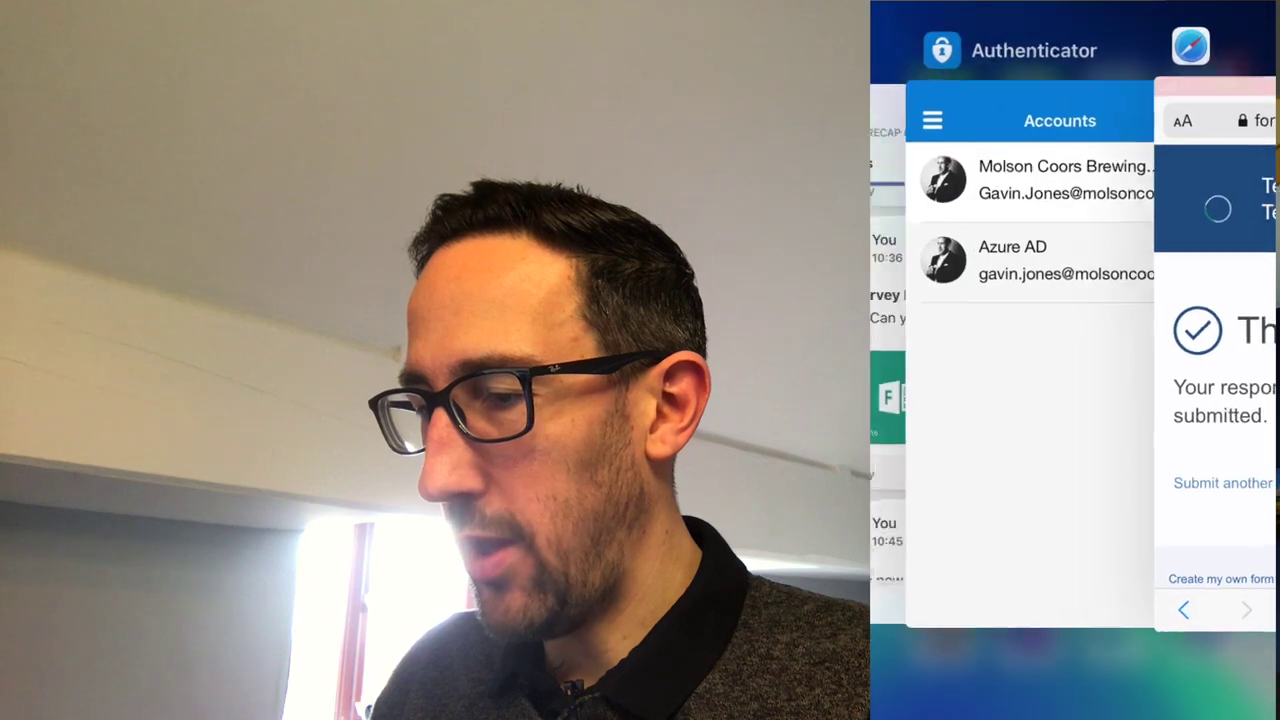
left_click_drag(960, 400, 1150, 400)
left_click(929, 400)
scroll(1074, 400, "down", 3)
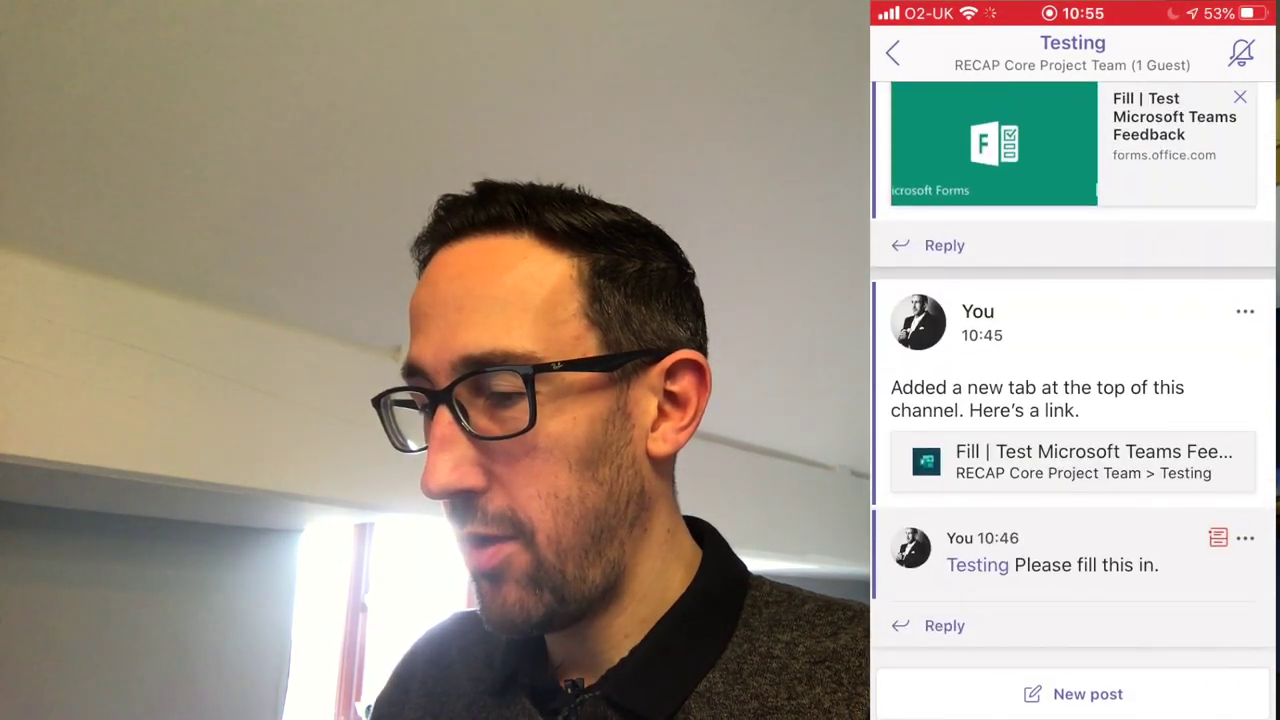
left_click(1073, 461)
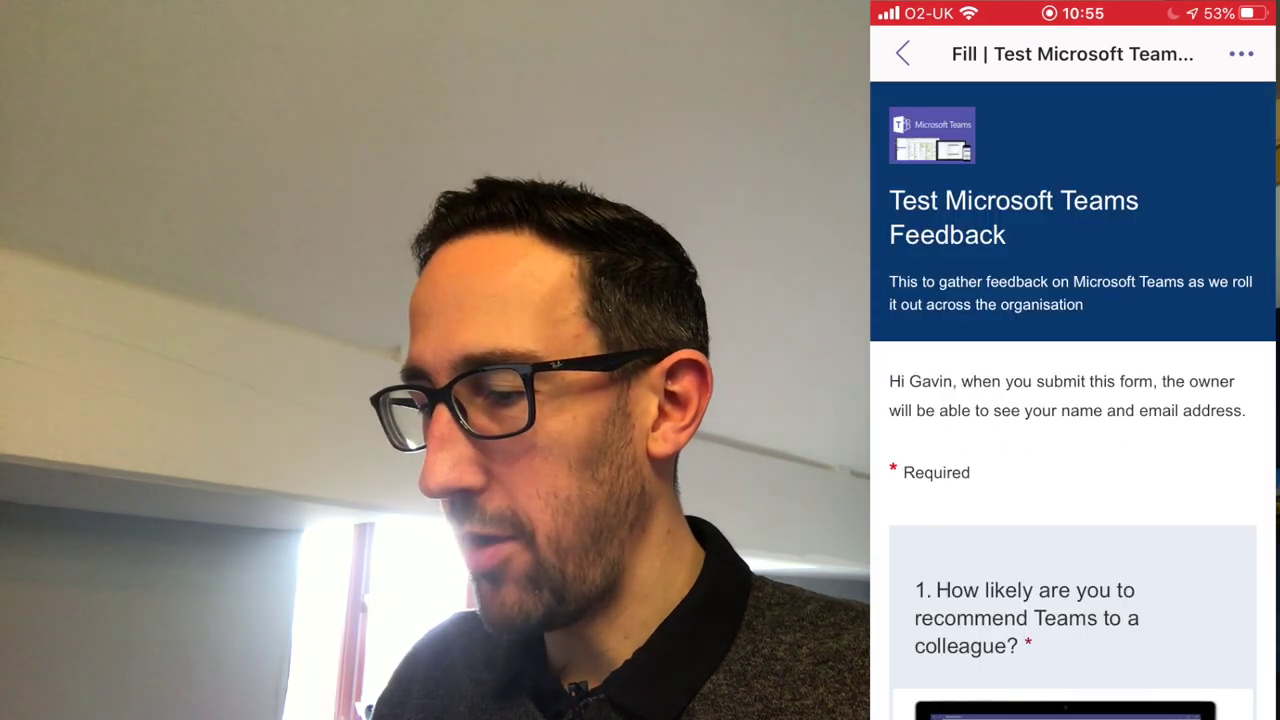
scroll(1073, 400, "down", 10)
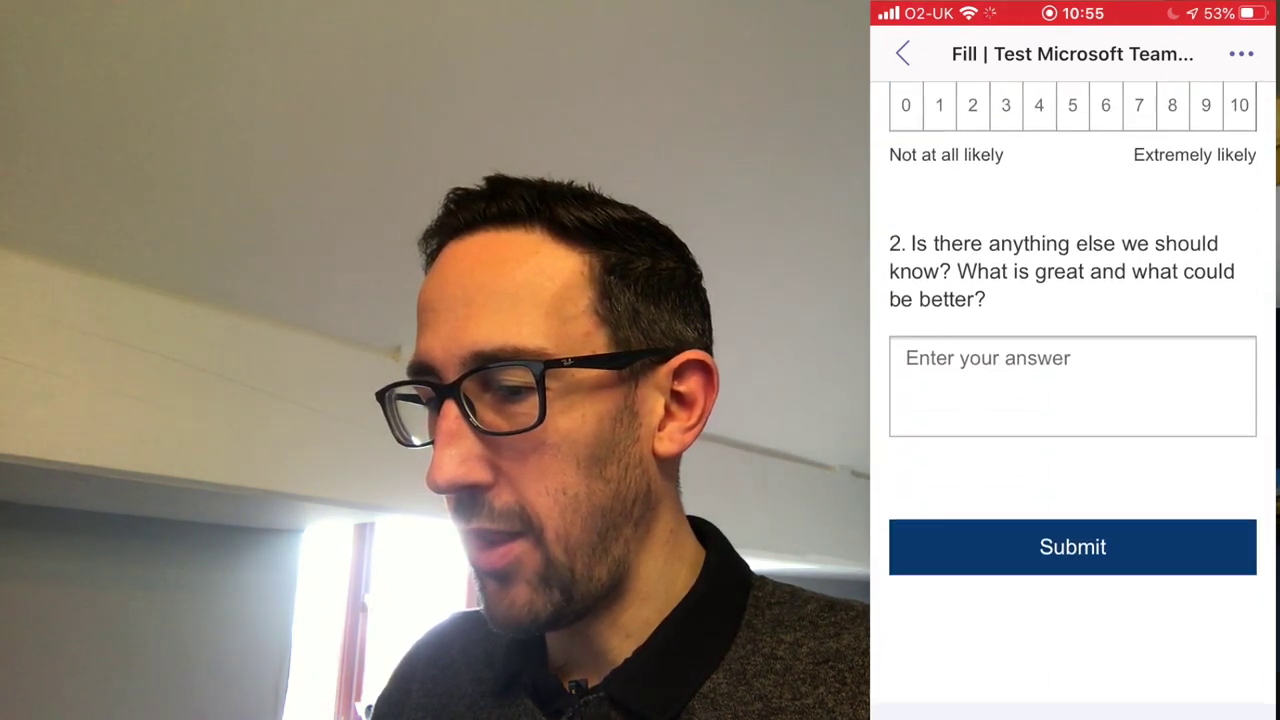
scroll(1073, 400, "up", 15)
left_click(902, 53)
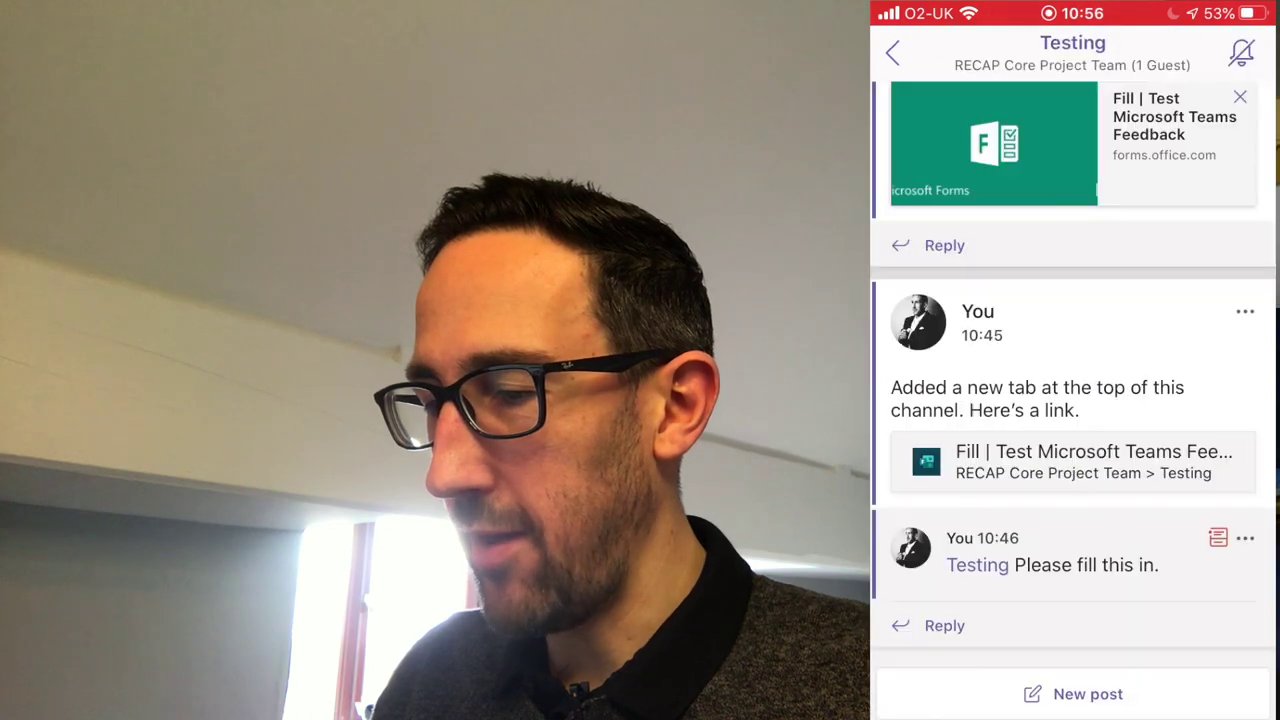
Open the Test Microsoft Teams Feedback form from the Testing channel's additional tabs.
scroll(1073, 400, "up", 2)
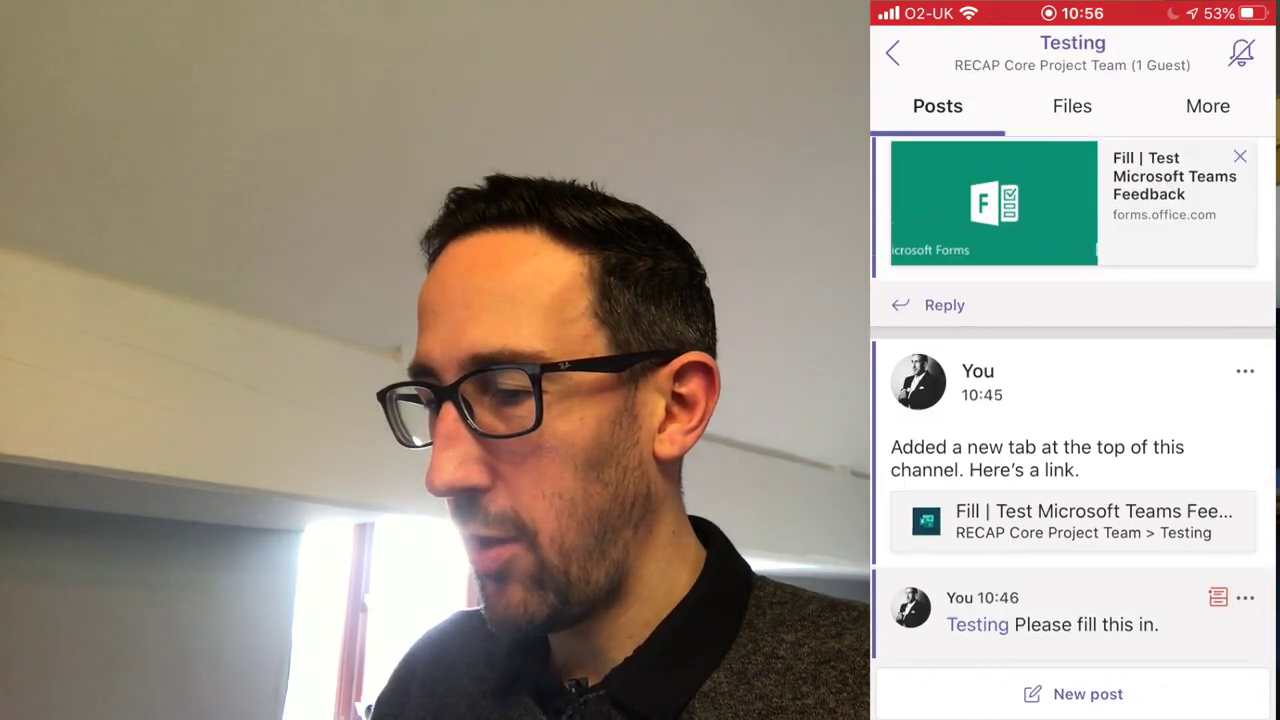
scroll(1073, 400, "up", 3)
left_click(1208, 106)
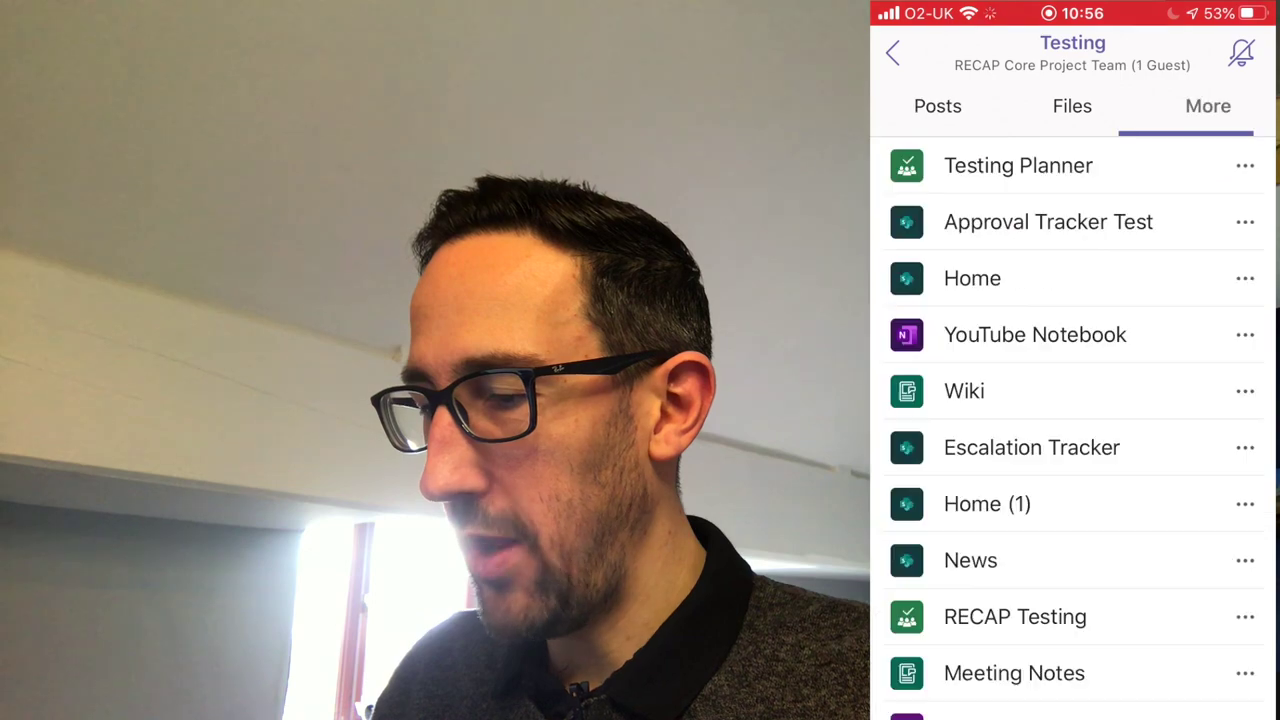
scroll(1073, 420, "down", 5)
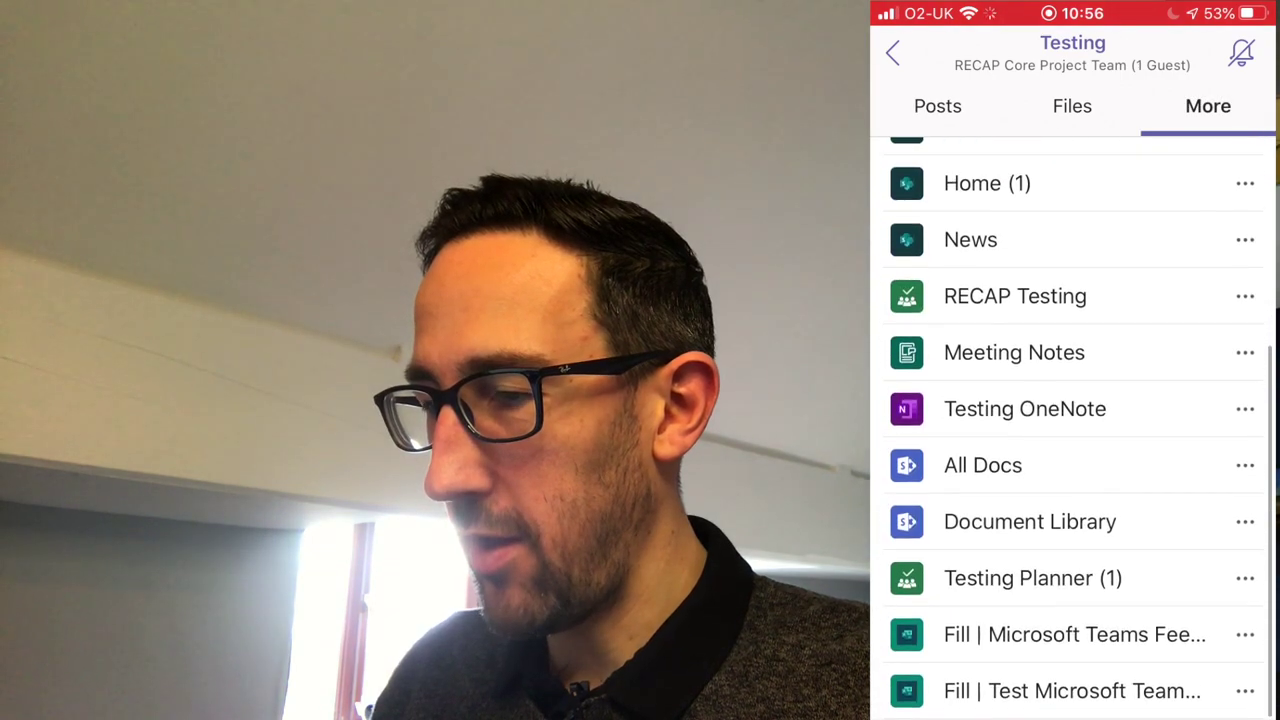
left_click(1072, 692)
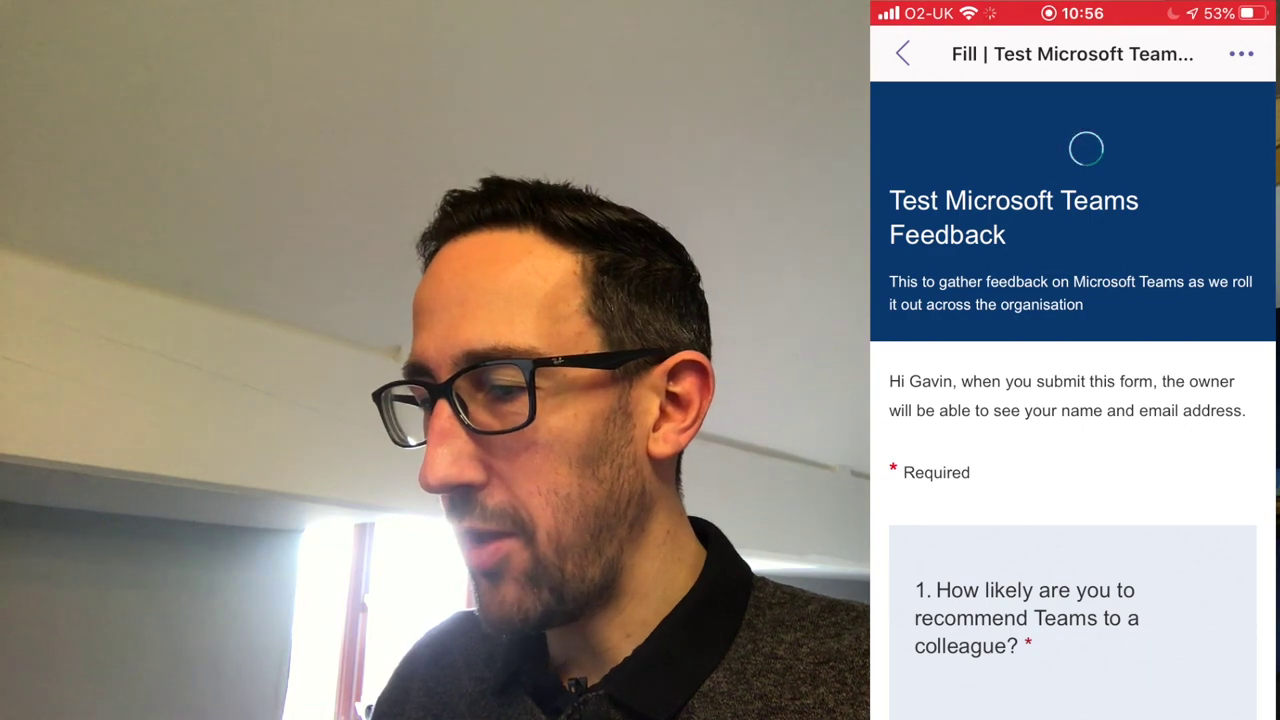
Switch to the SharePoint app, leave the Teams Etiquette post, and bring up the newest posts in the news feed.
left_click_drag(1073, 715, 1073, 430)
left_click_drag(950, 380, 1150, 380)
left_click(1060, 380)
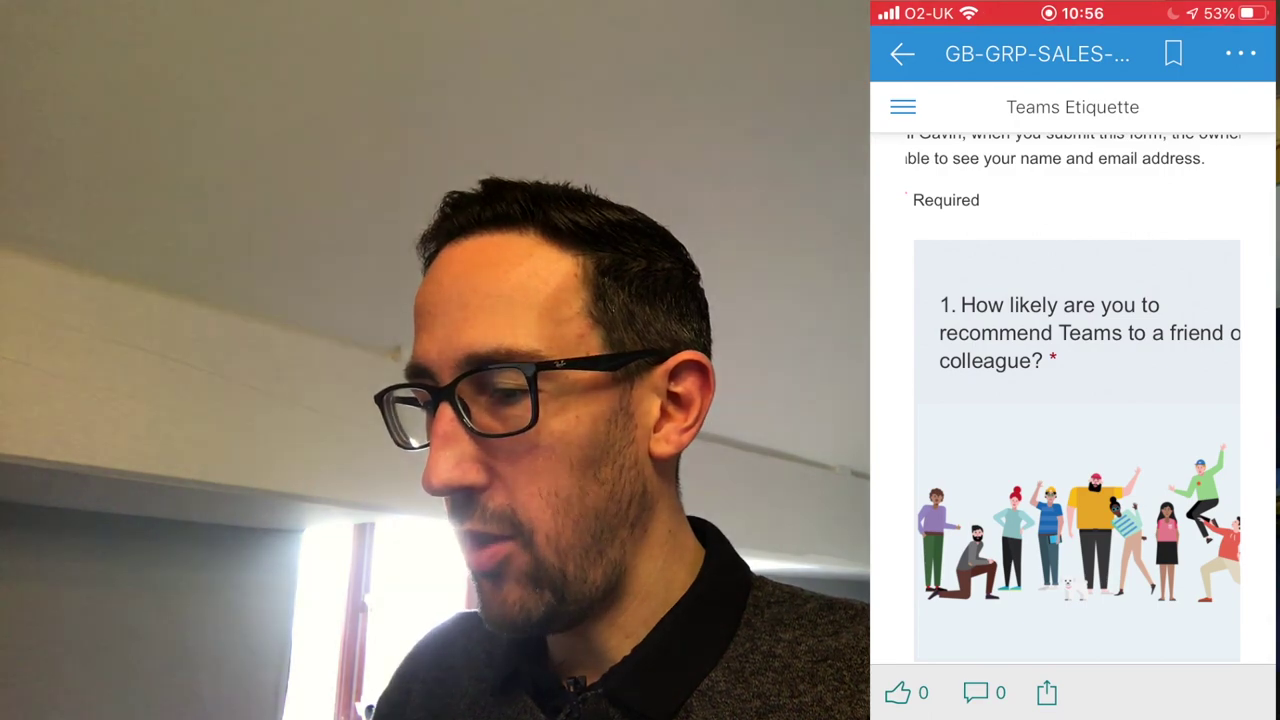
scroll(1073, 400, "up", 2)
left_click(902, 54)
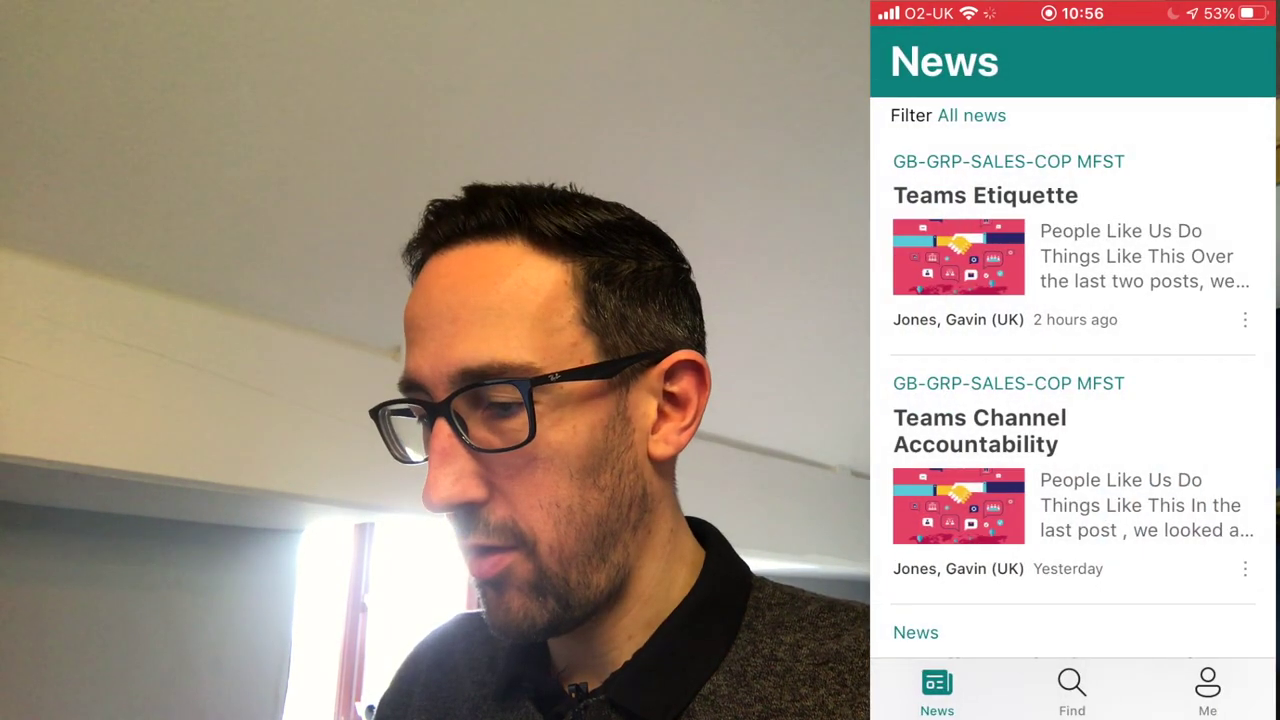
scroll(1073, 400, "down", 1)
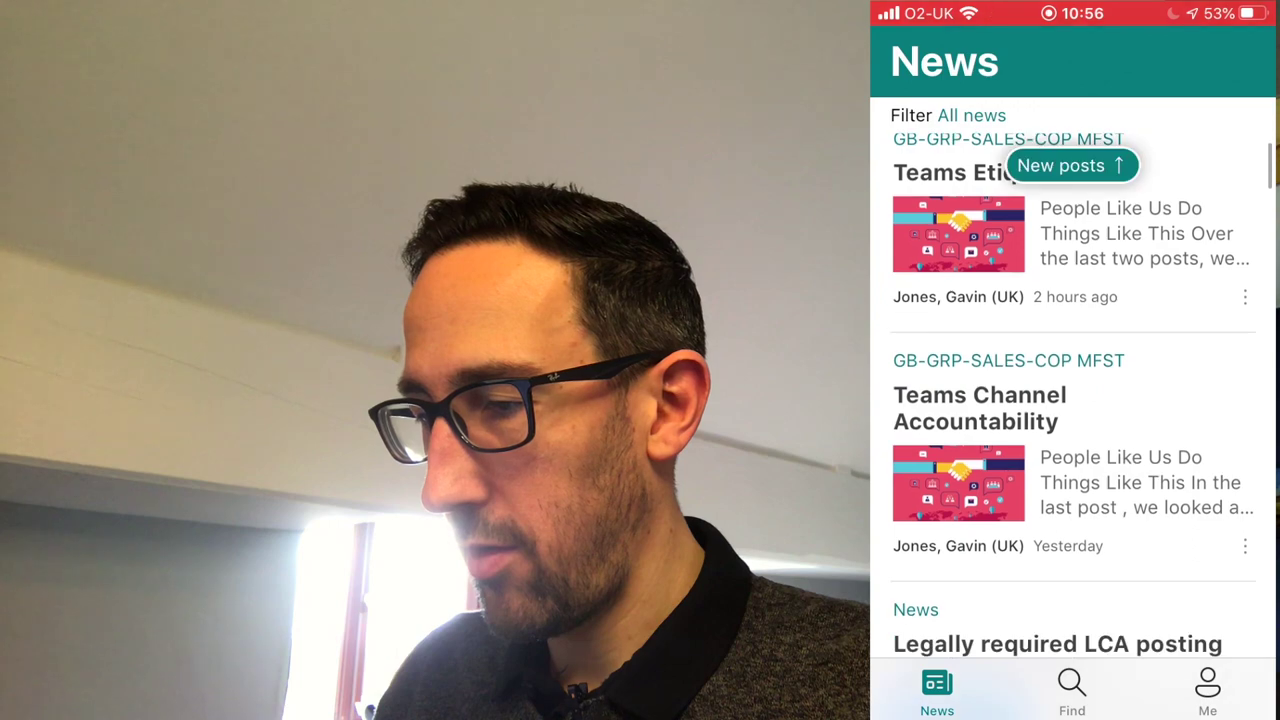
scroll(1073, 400, "up", 3)
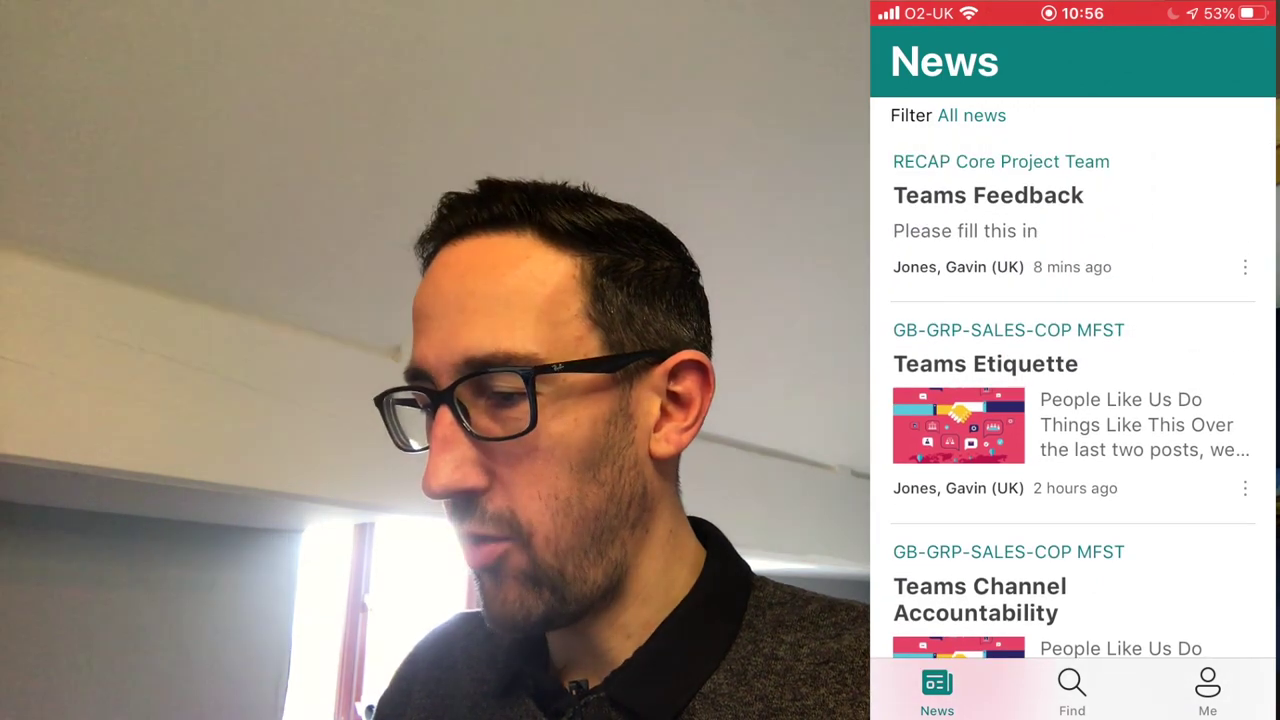
Open the Teams Feedback news post from RECAP Core Project Team and bring its embedded form into view.
left_click(988, 210)
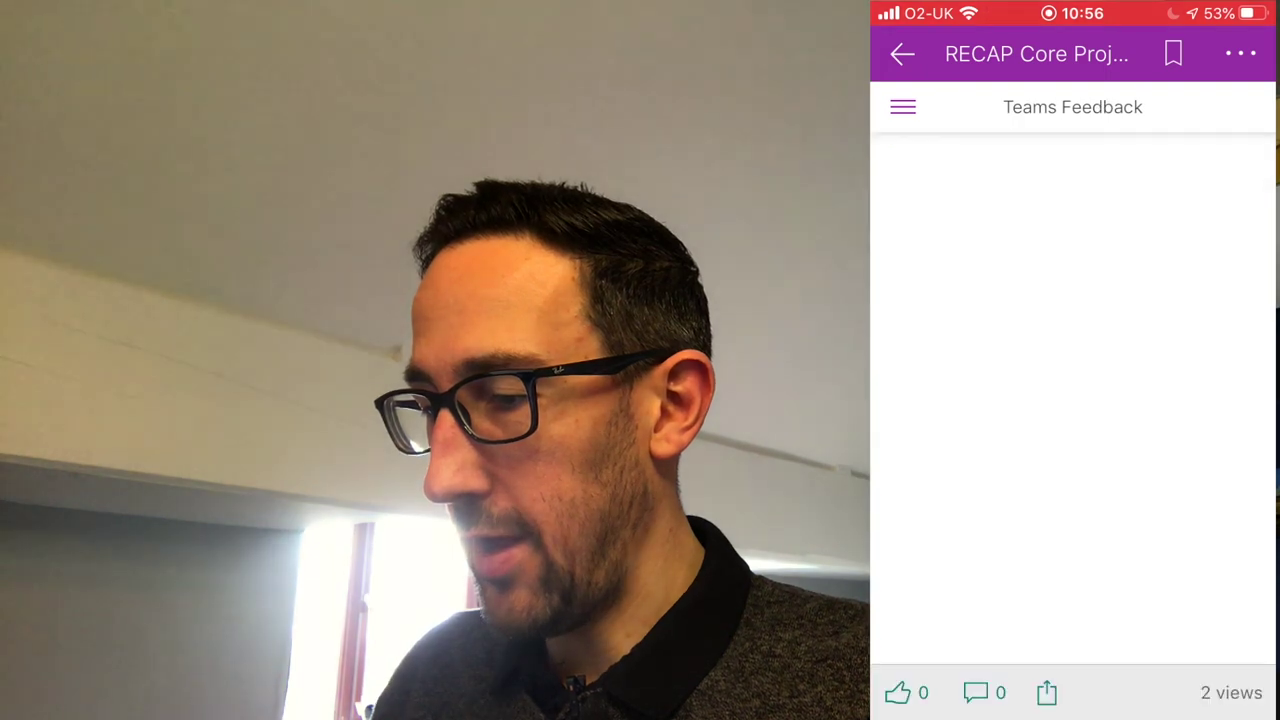
scroll(1073, 400, "down", 5)
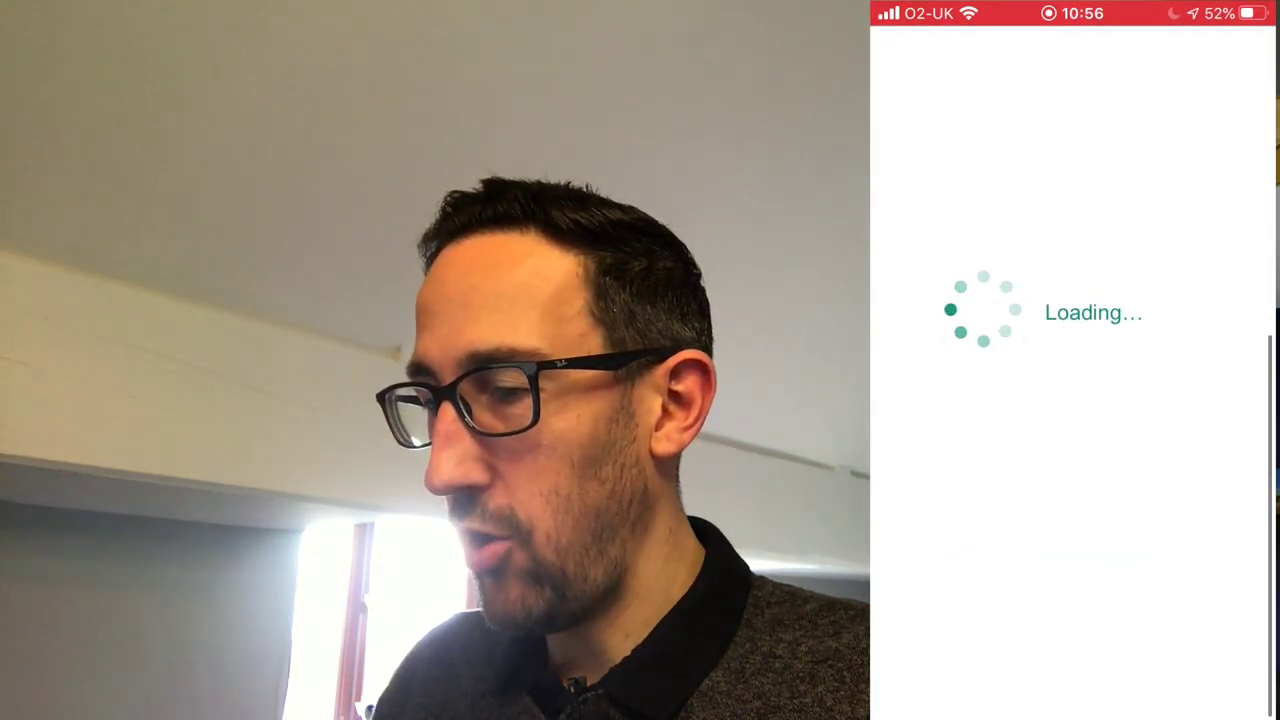
scroll(1073, 400, "down", 3)
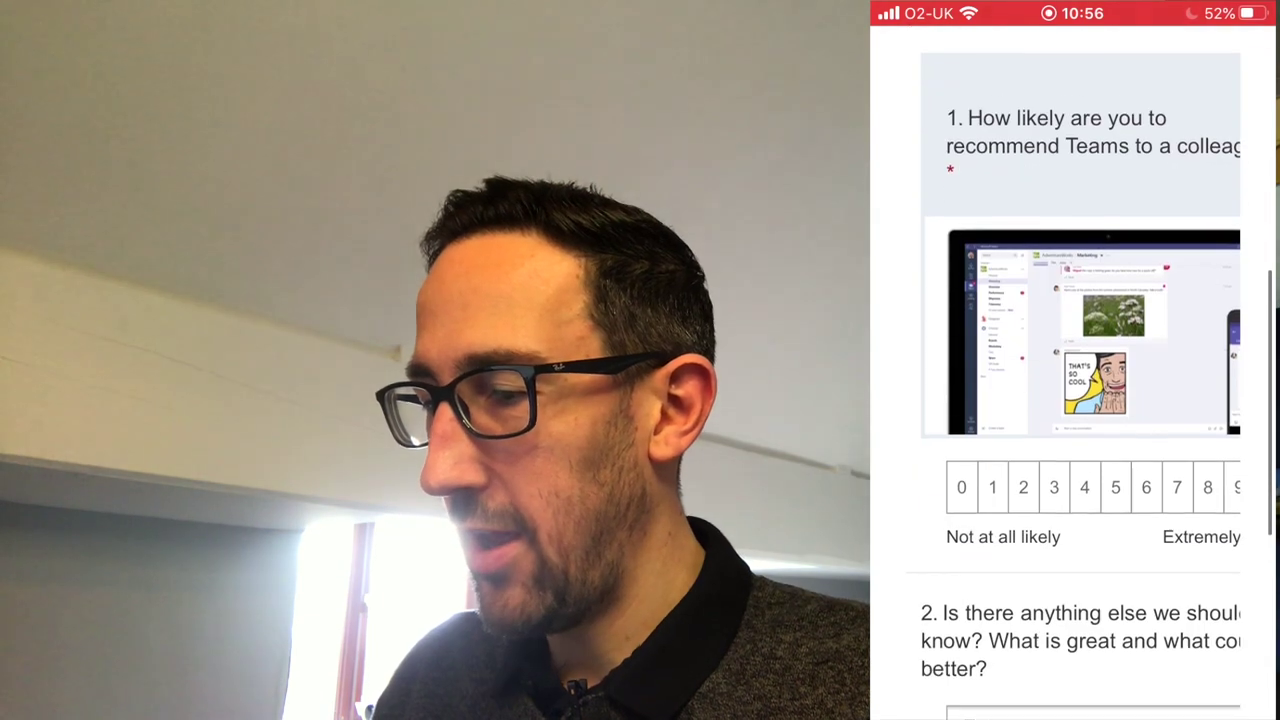
Examine how the embedded form fits the phone screen, checking the 0–10 rating scale, the open-text question and the Submit area across their full width.
scroll(1073, 400, "up", 1)
scroll(1073, 440, "right", 2)
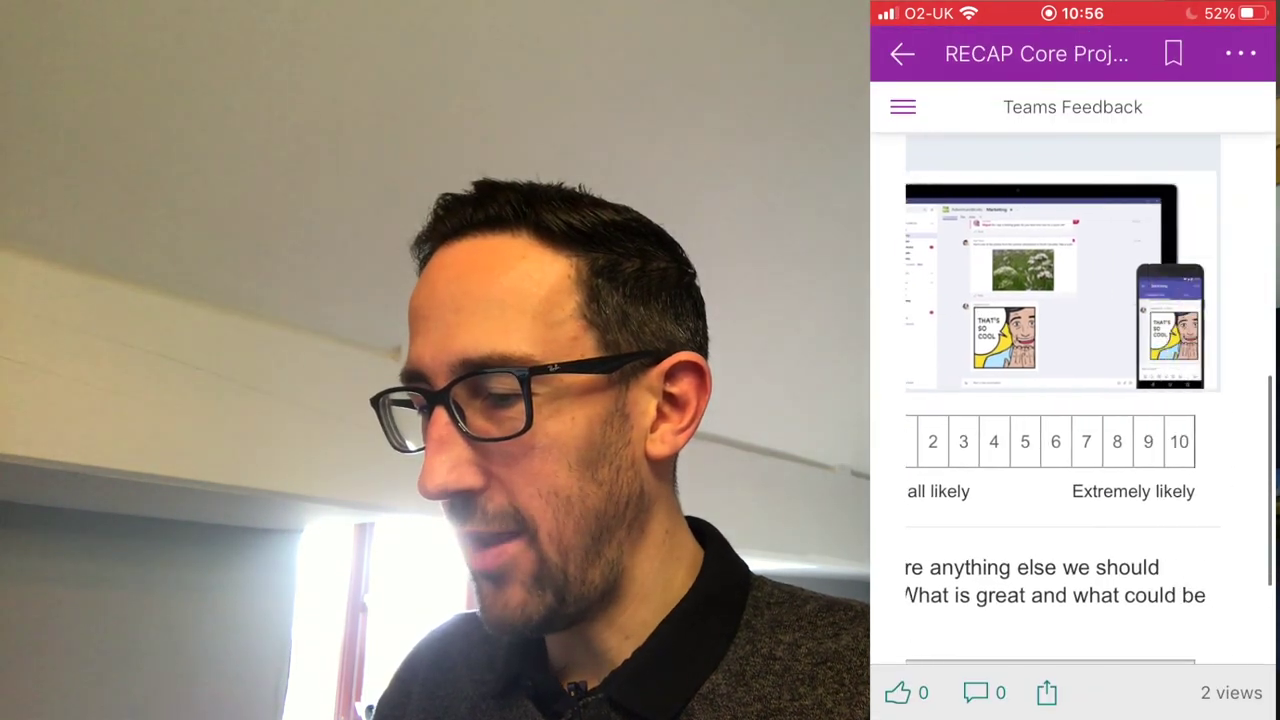
scroll(1073, 440, "left", 2)
scroll(1073, 400, "up", 2)
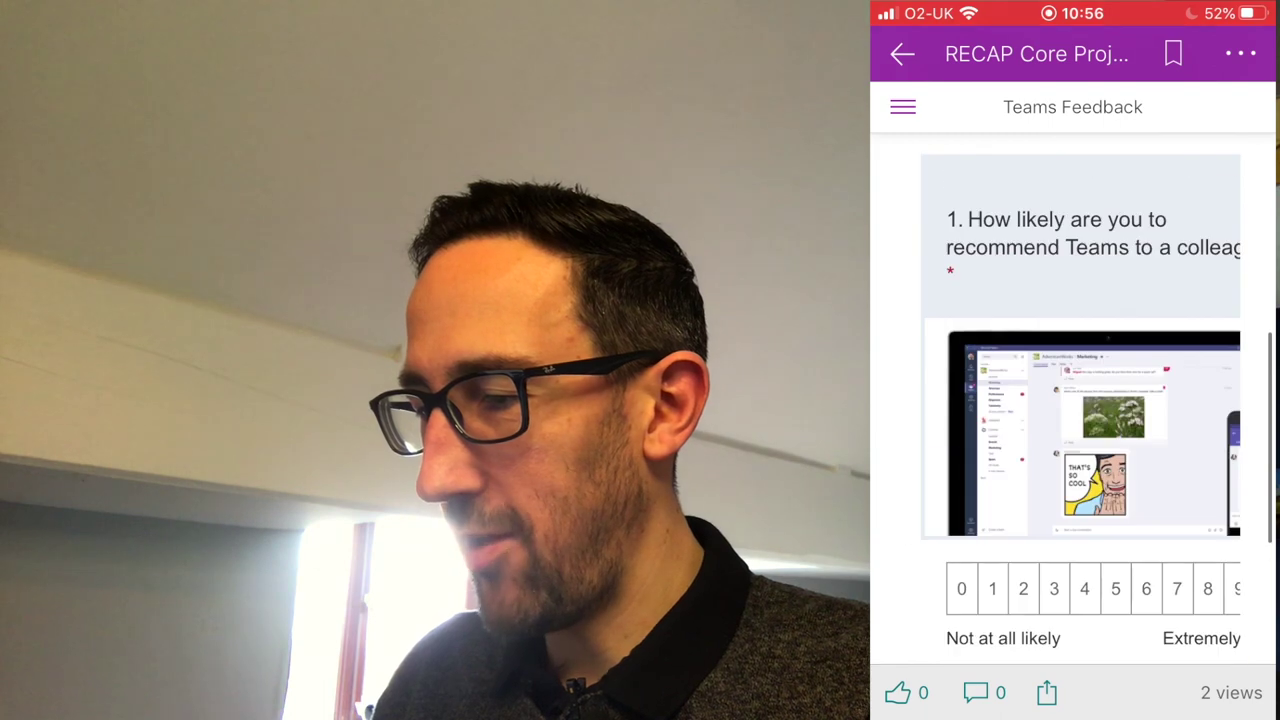
scroll(1073, 400, "up", 1)
scroll(1073, 440, "right", 1)
scroll(1073, 440, "left", 1)
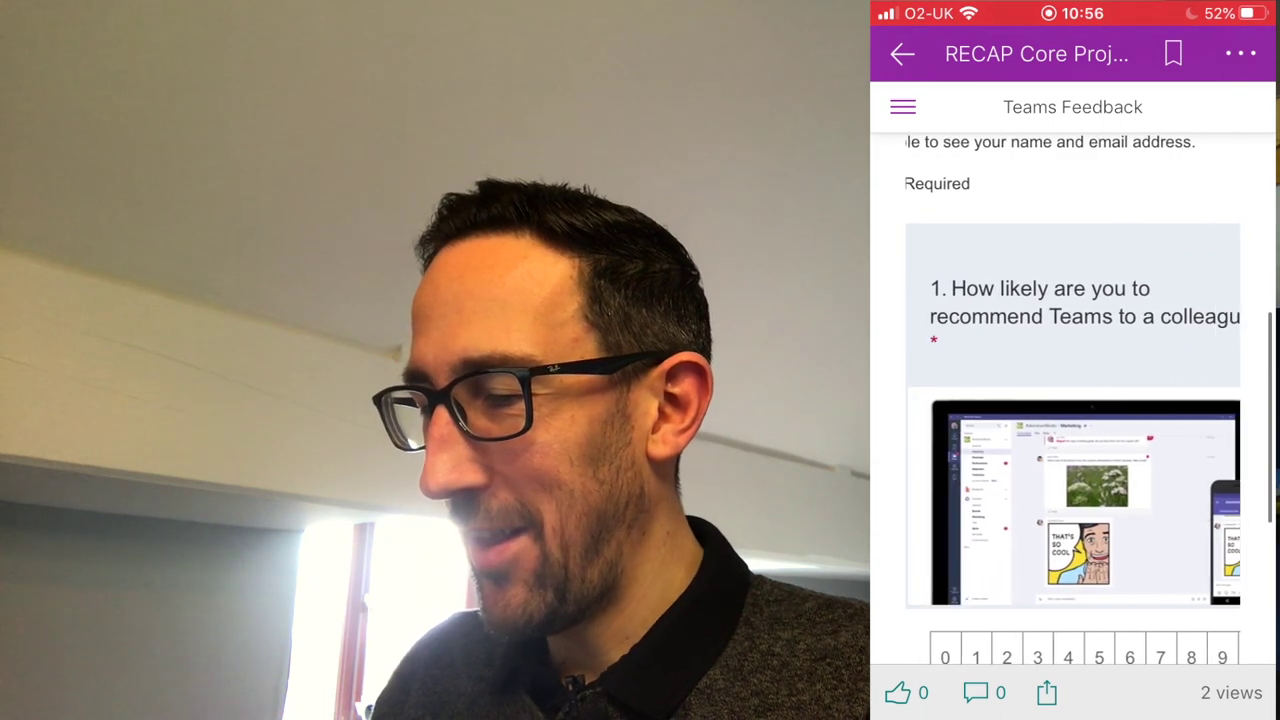
scroll(1073, 400, "down", 2)
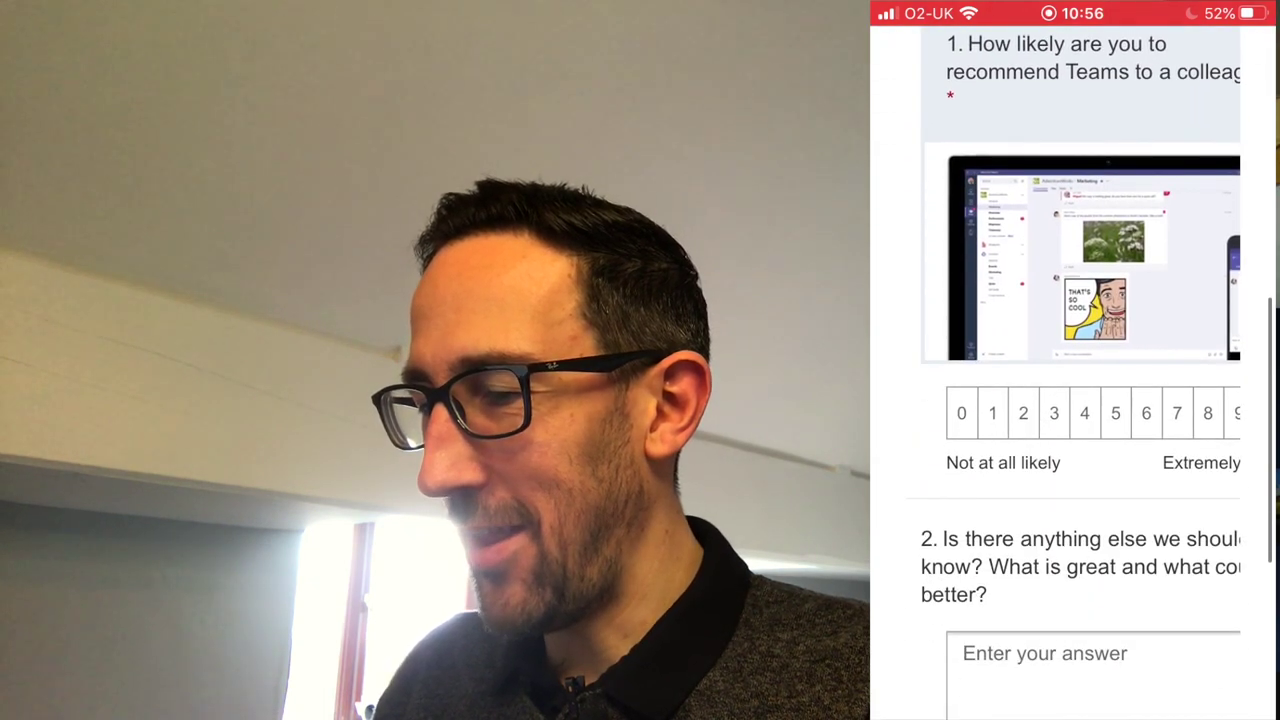
scroll(1073, 400, "down", 2)
scroll(1073, 330, "right", 1)
scroll(1073, 330, "left", 1)
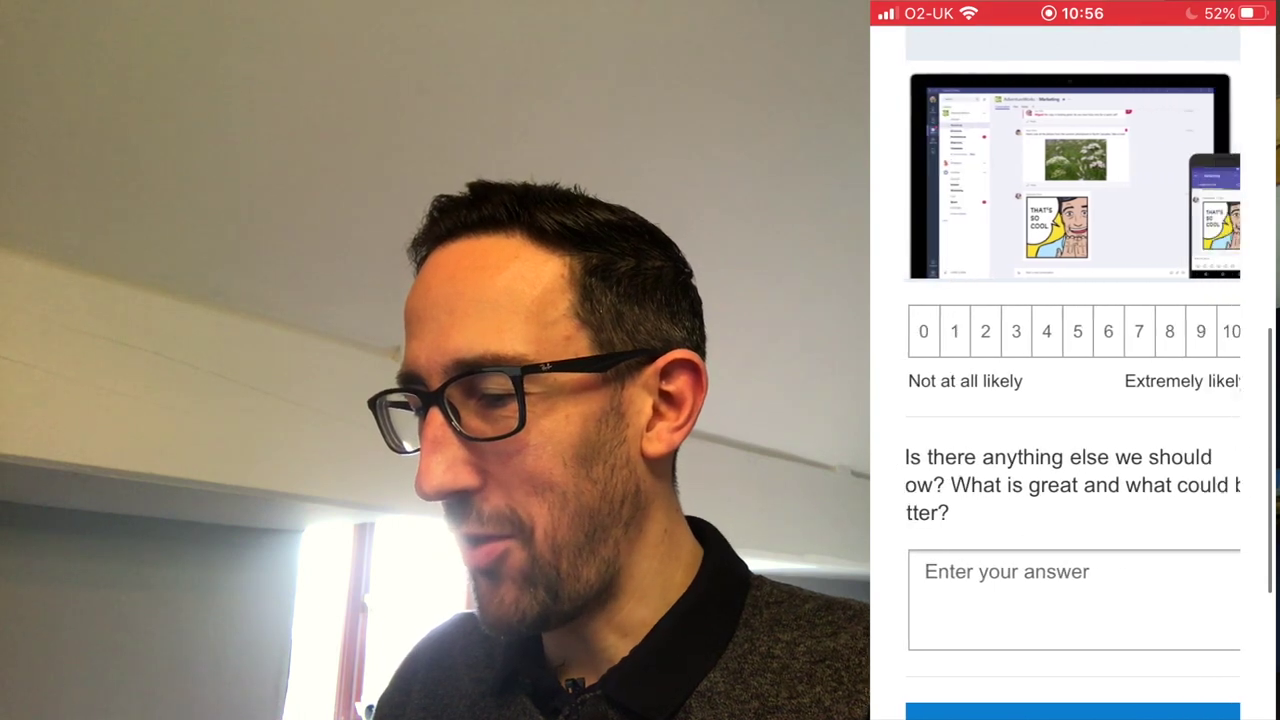
scroll(1073, 400, "left", 1)
scroll(1073, 400, "down", 2)
scroll(1073, 400, "up", 1)
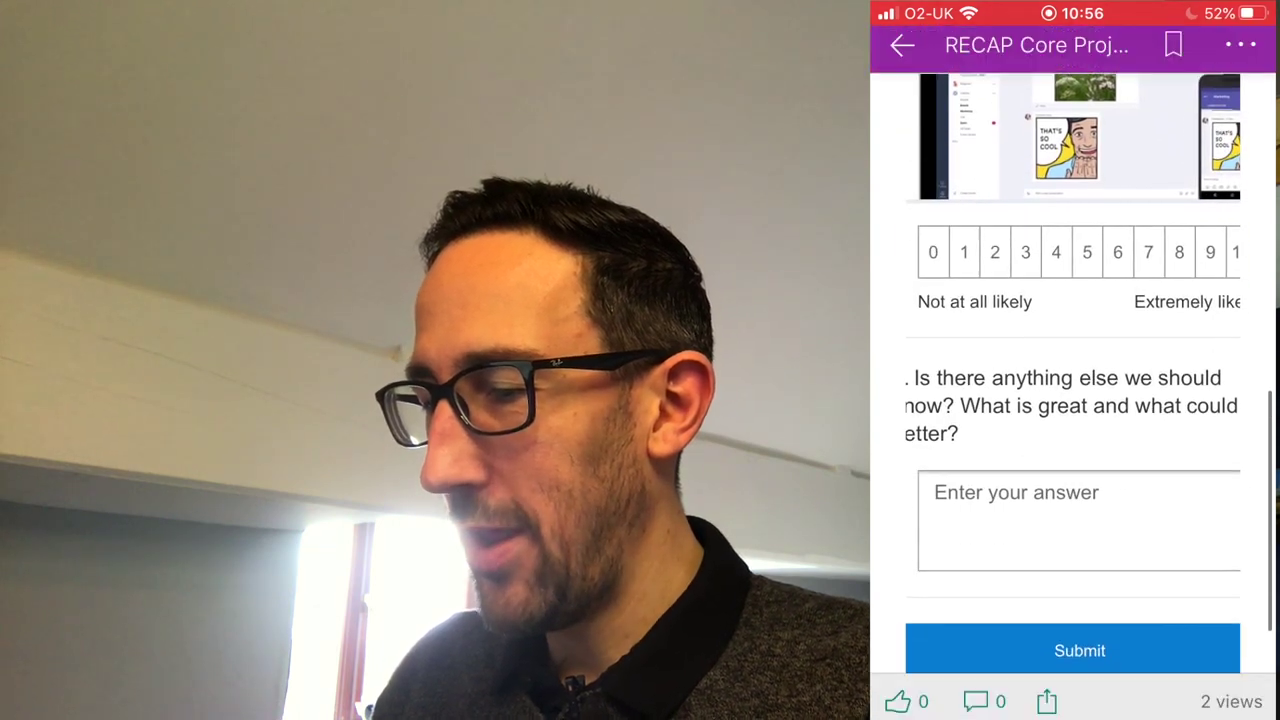
scroll(1073, 400, "up", 3)
scroll(1073, 400, "down", 3)
scroll(1073, 400, "right", 1)
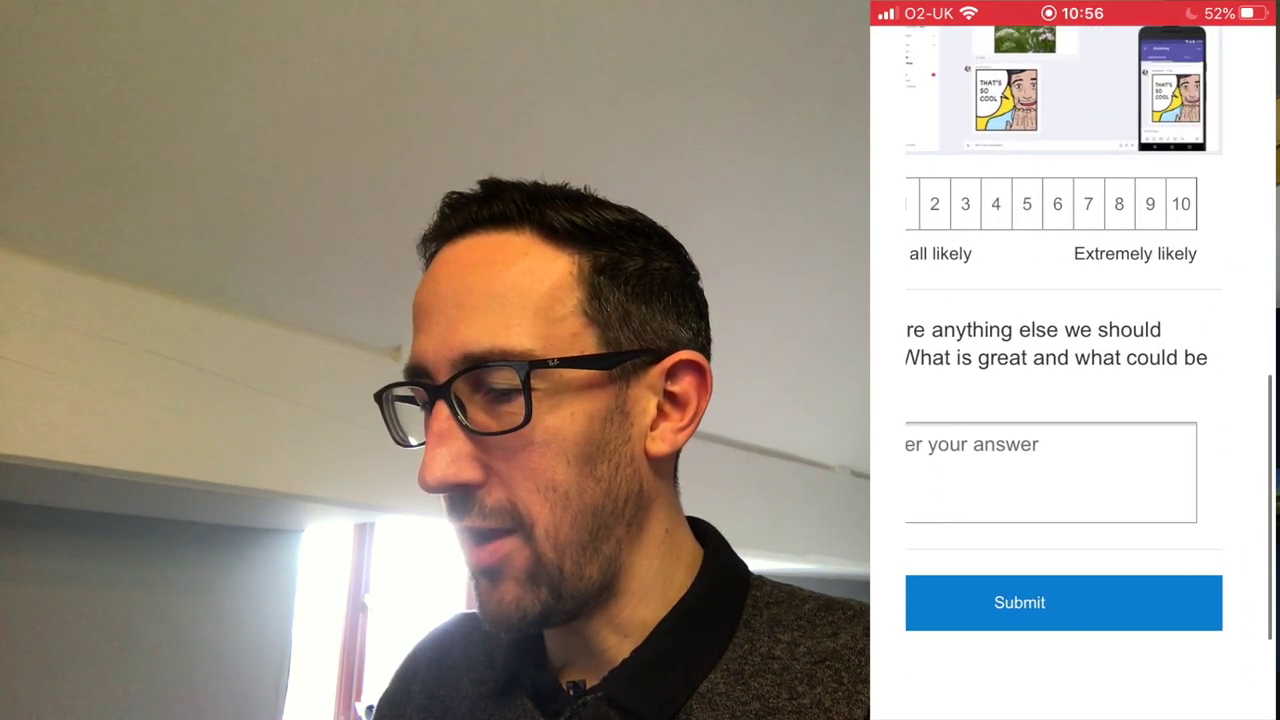
scroll(1073, 400, "left", 1)
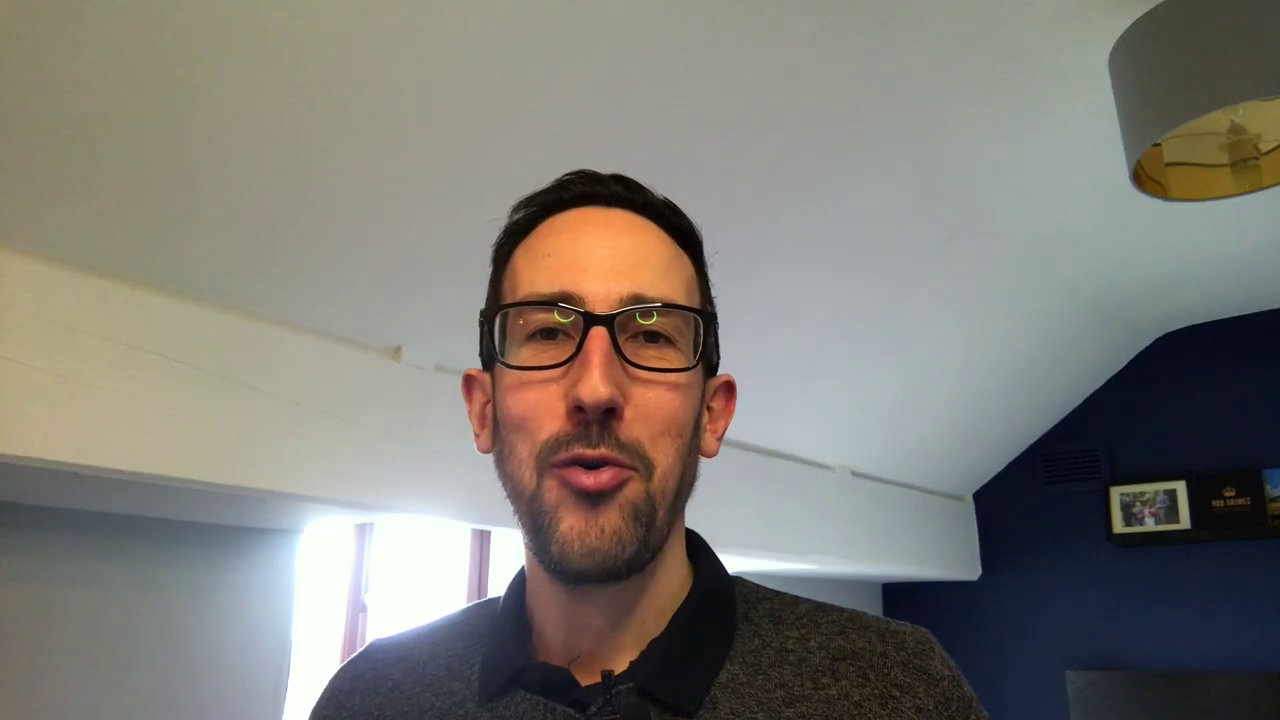